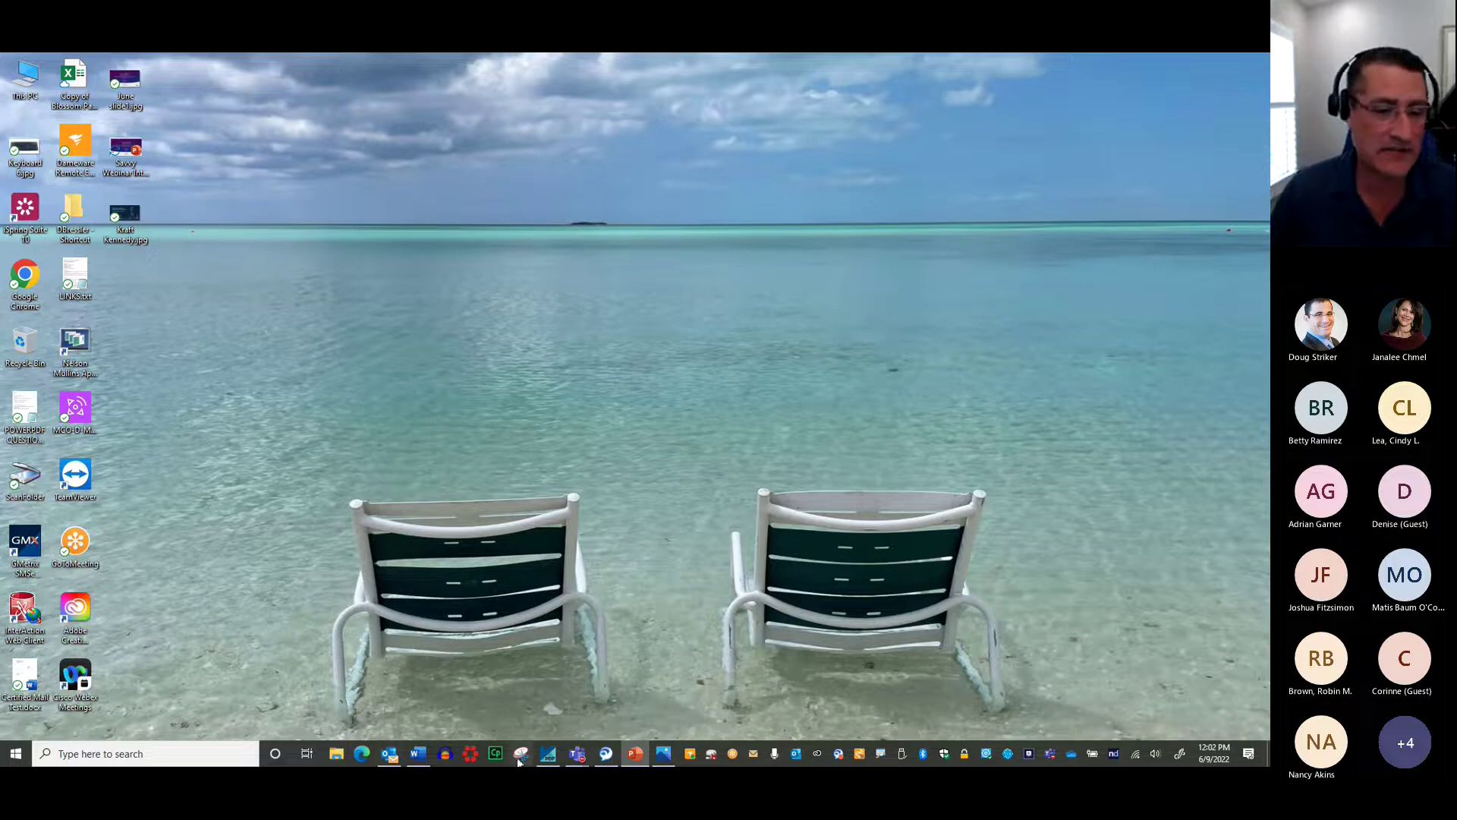
Step: Switch to Kofax Power PDF and look over the essential shortcuts table in the Windows 10 Keyboard Shortcuts document
click(548, 758)
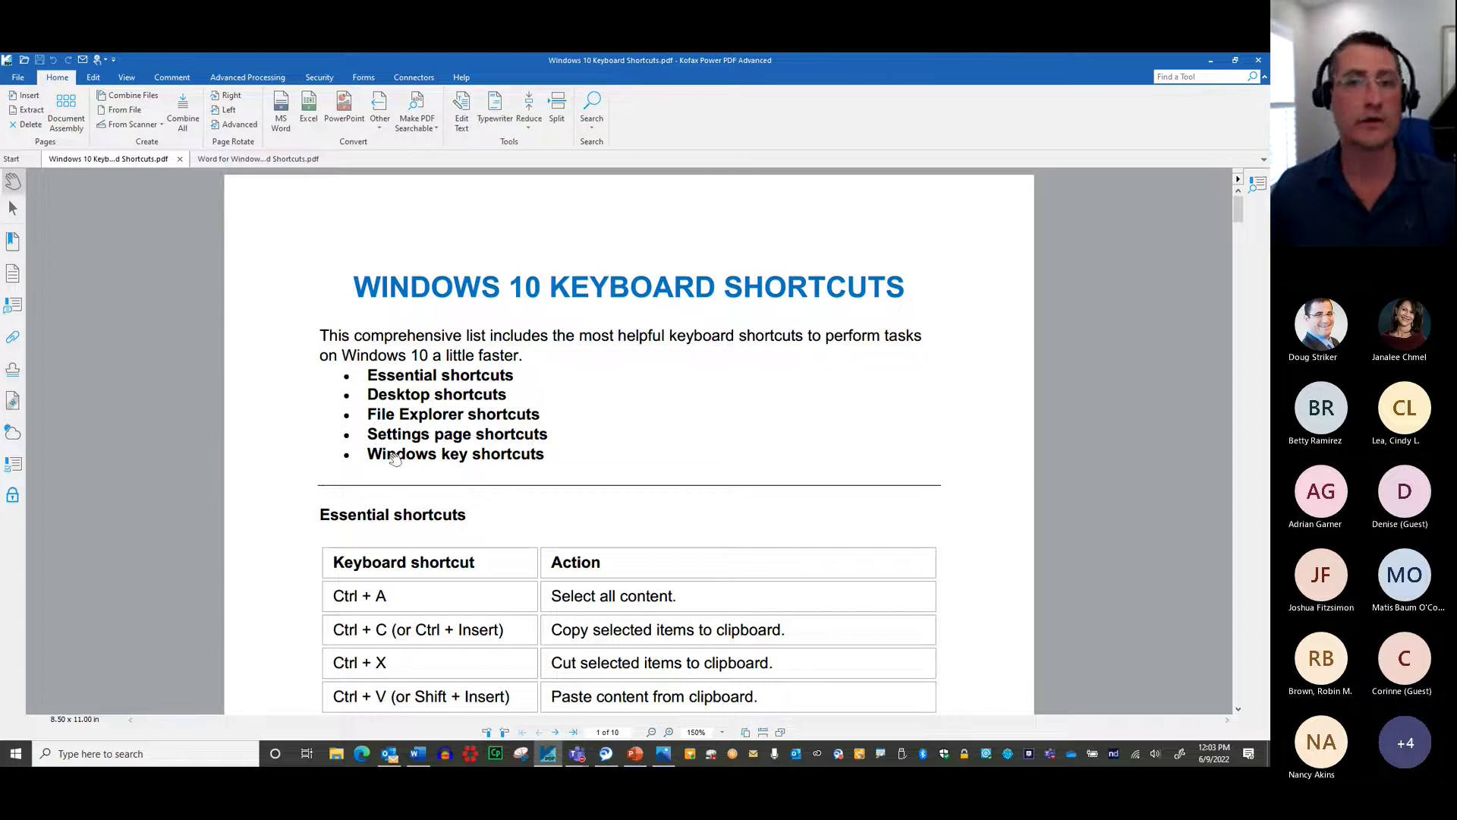
scroll(440, 451, down, 4)
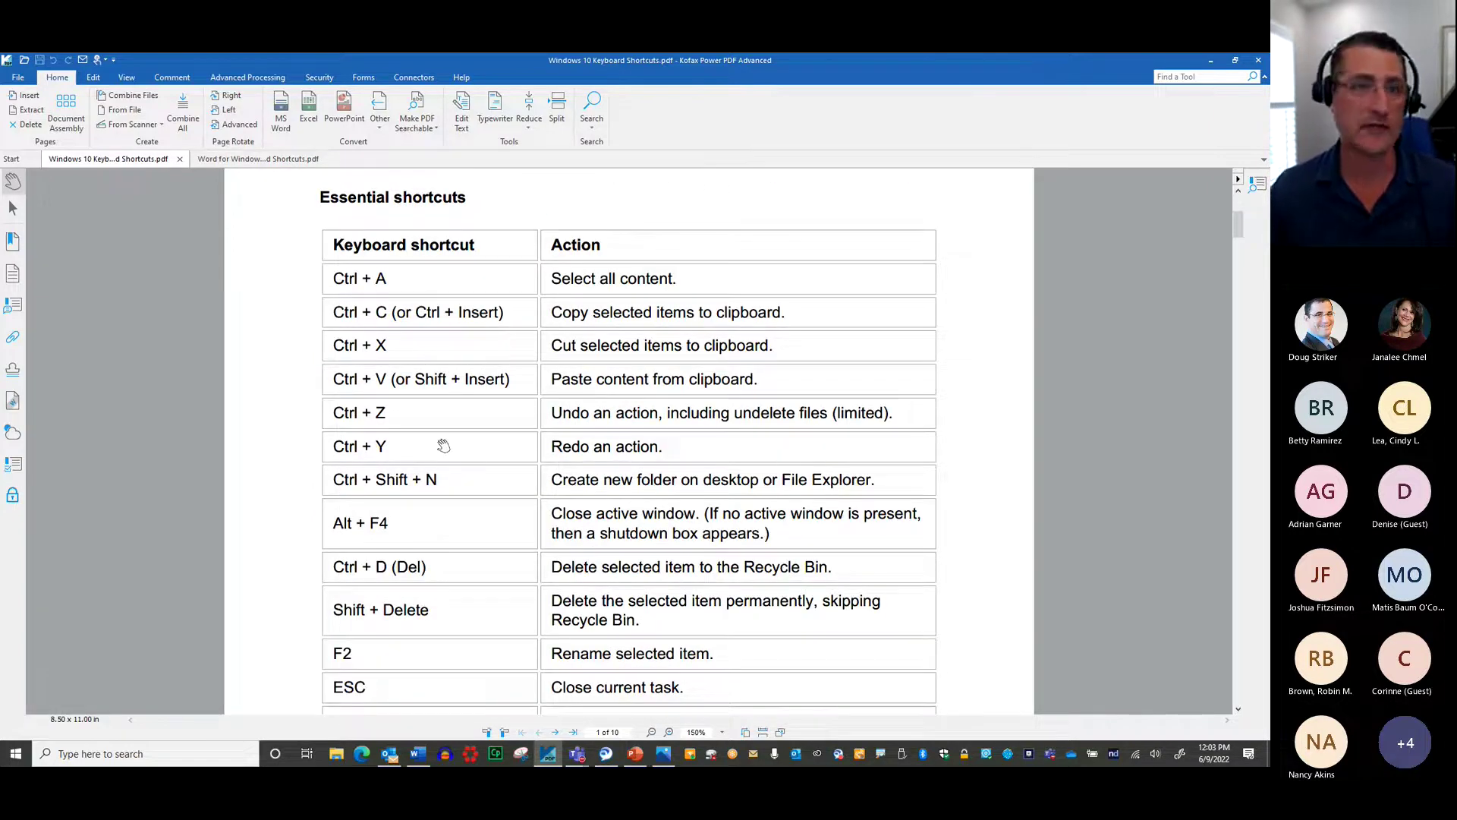
scroll(443, 446, up, 1)
scroll(443, 446, up, 3)
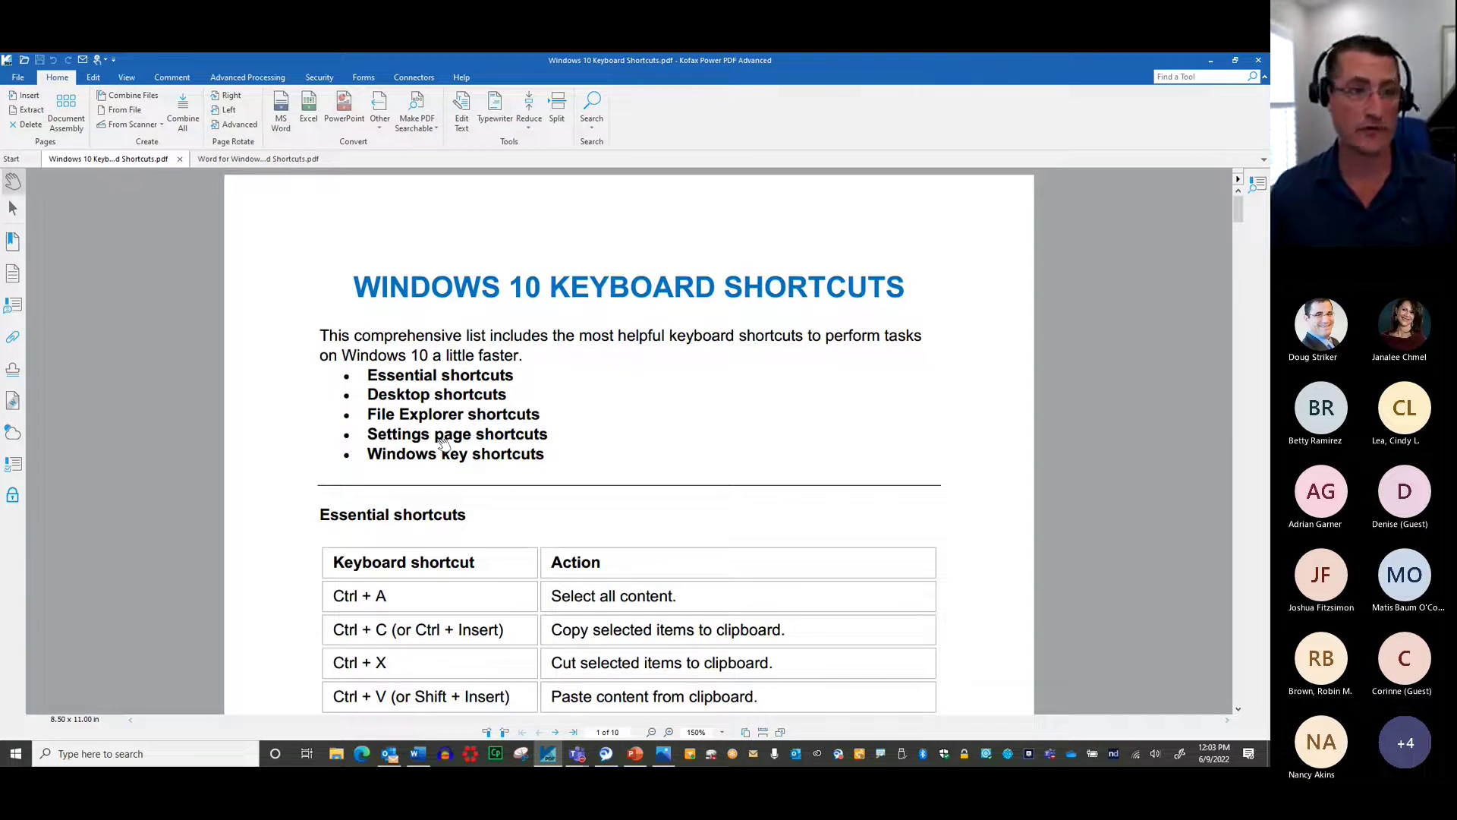
Step: Look over the frequently used shortcuts in the Word for Windows shortcuts PDF and minimize the PDF window
click(238, 161)
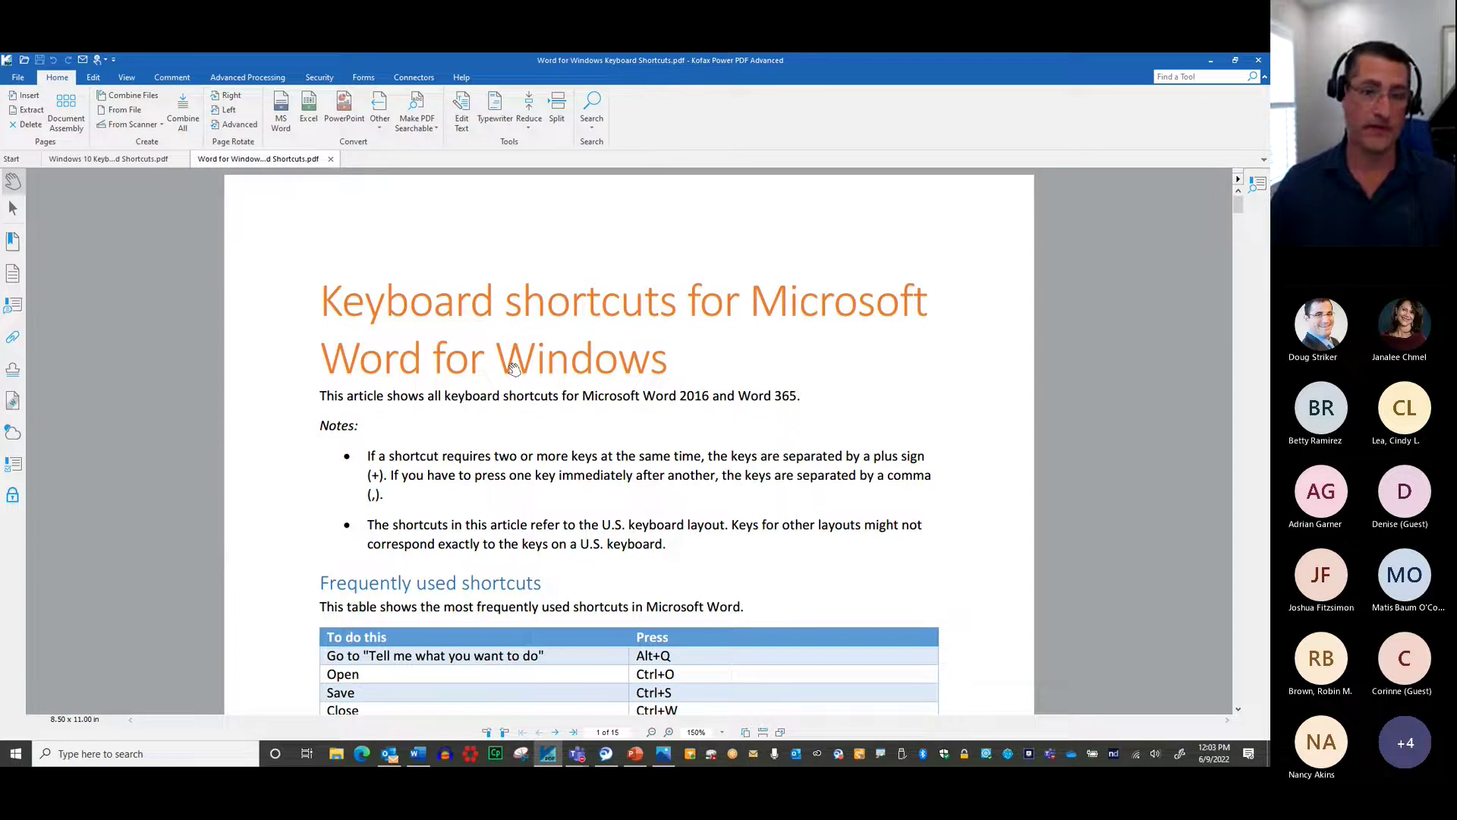
scroll(690, 385, down, 3)
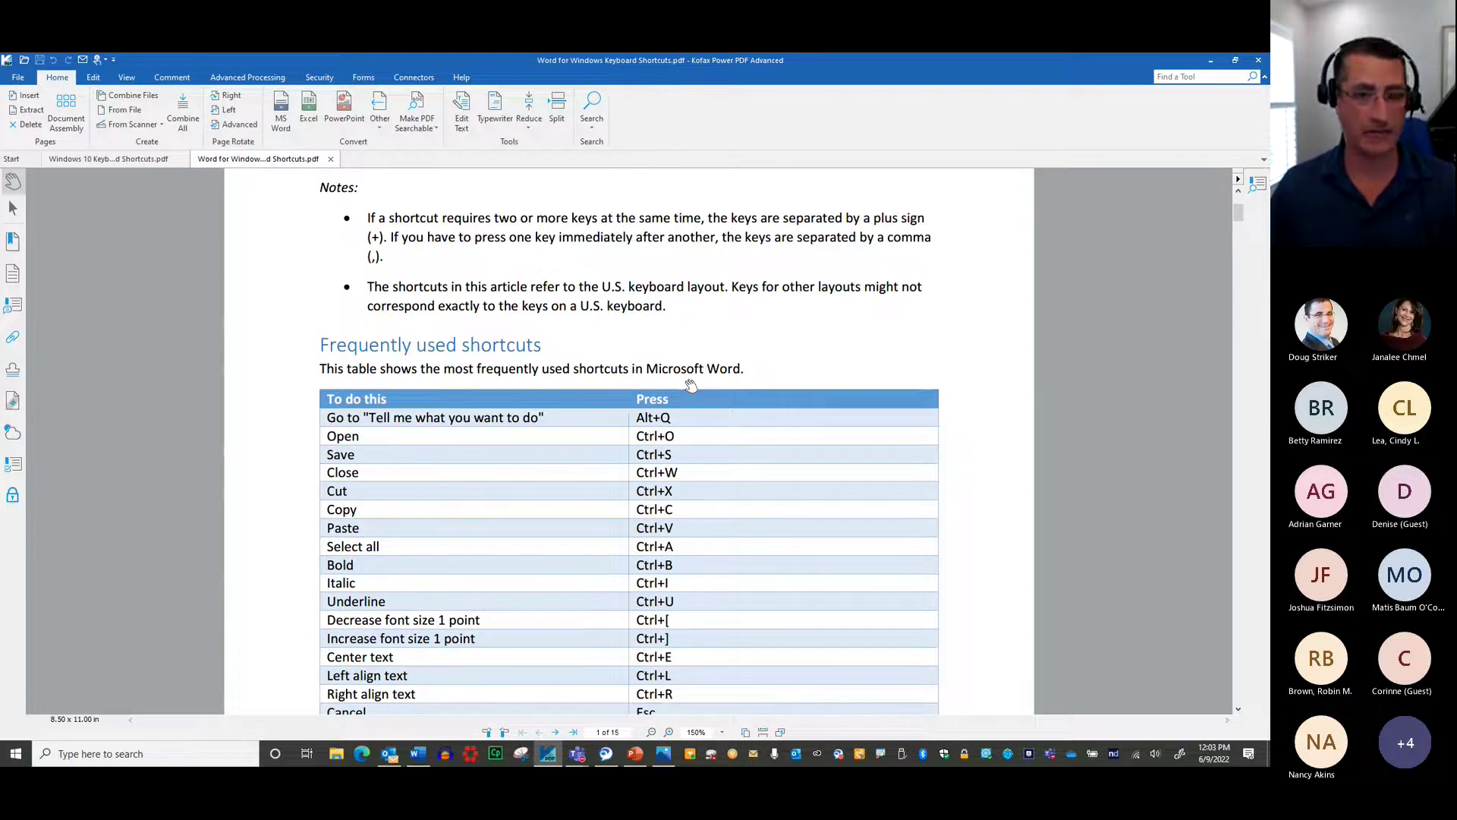
scroll(689, 385, down, 1)
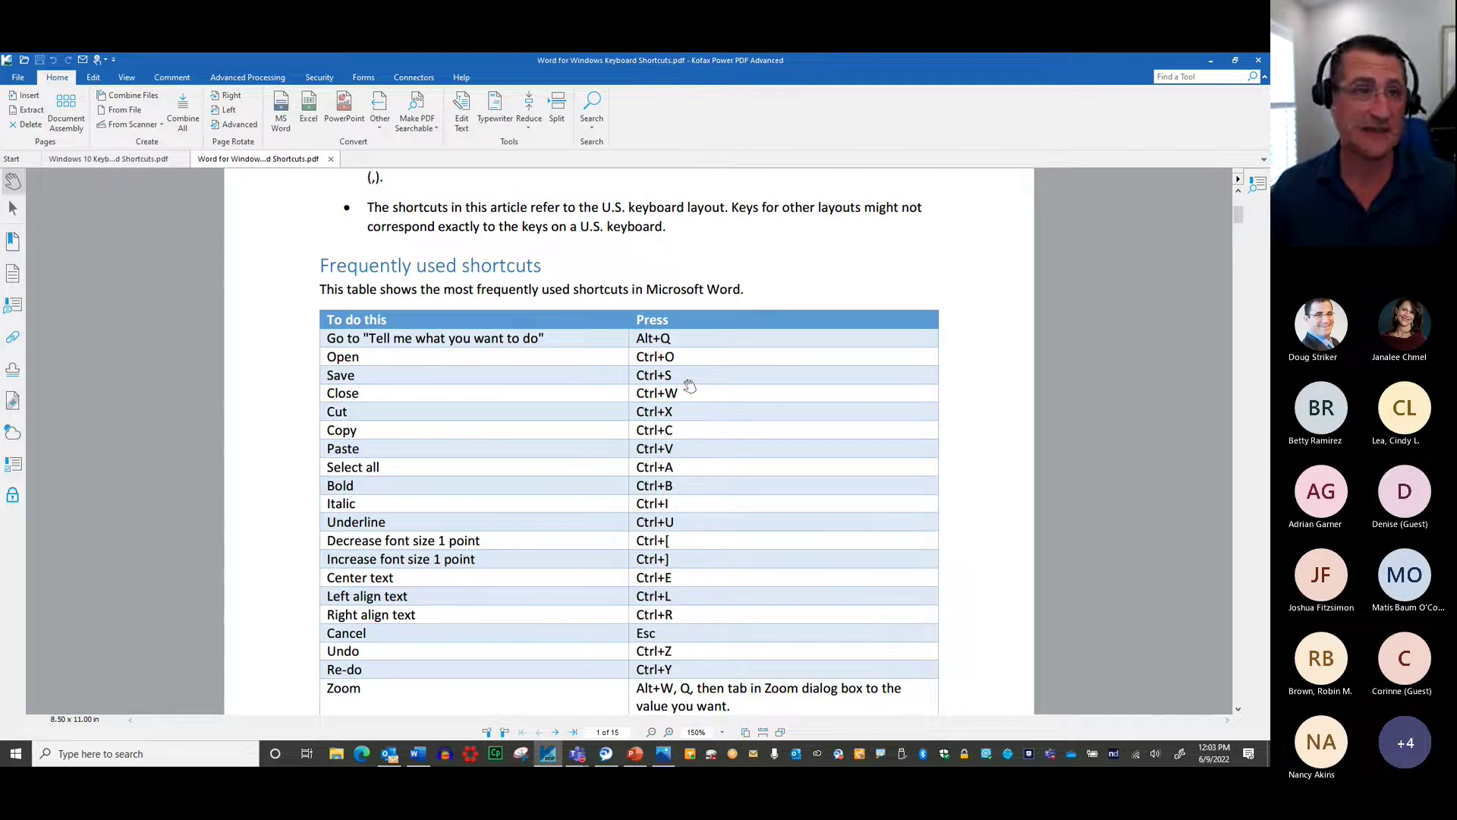
scroll(688, 382, up, 4)
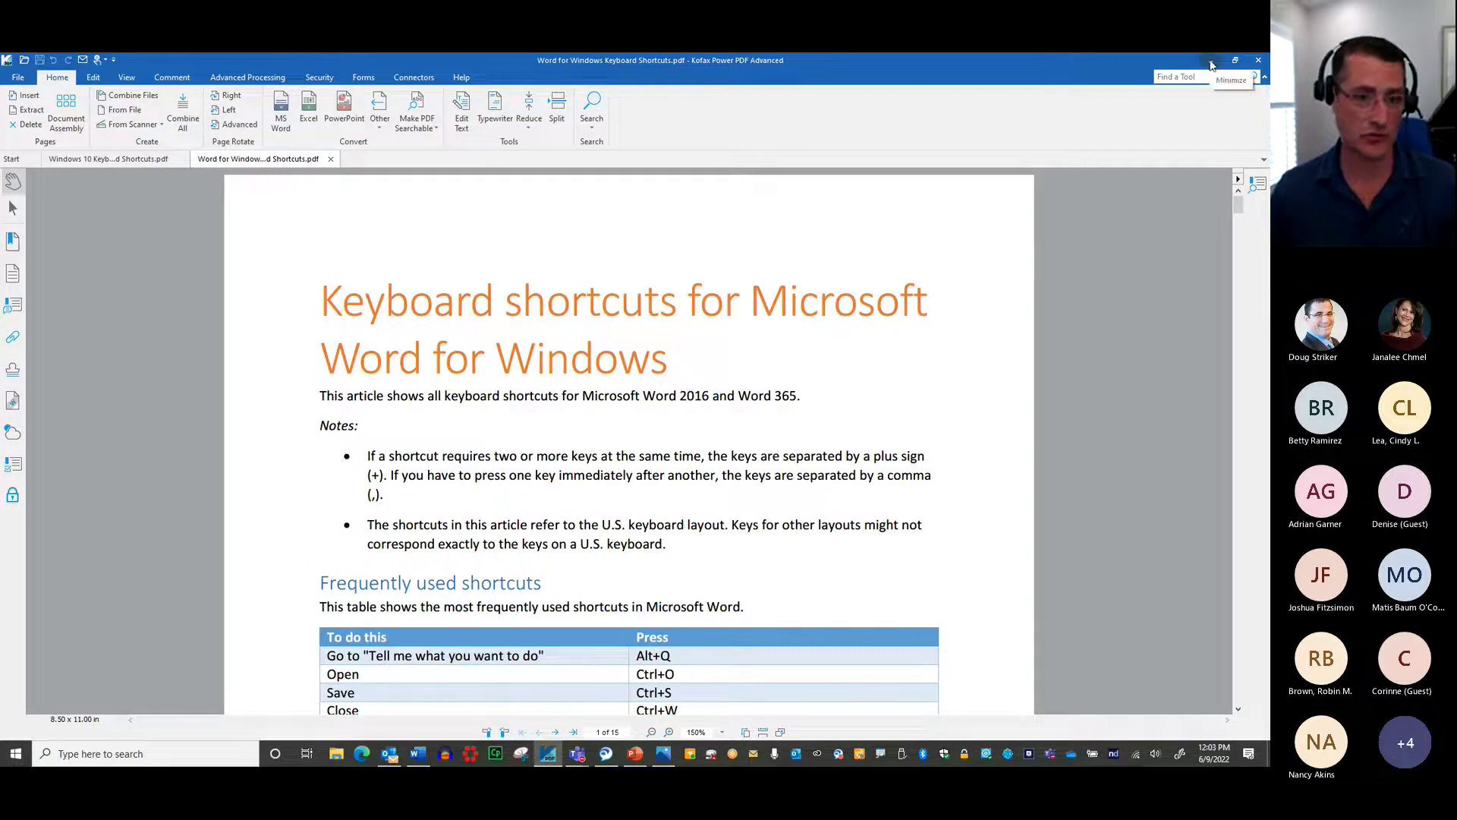
click(1211, 60)
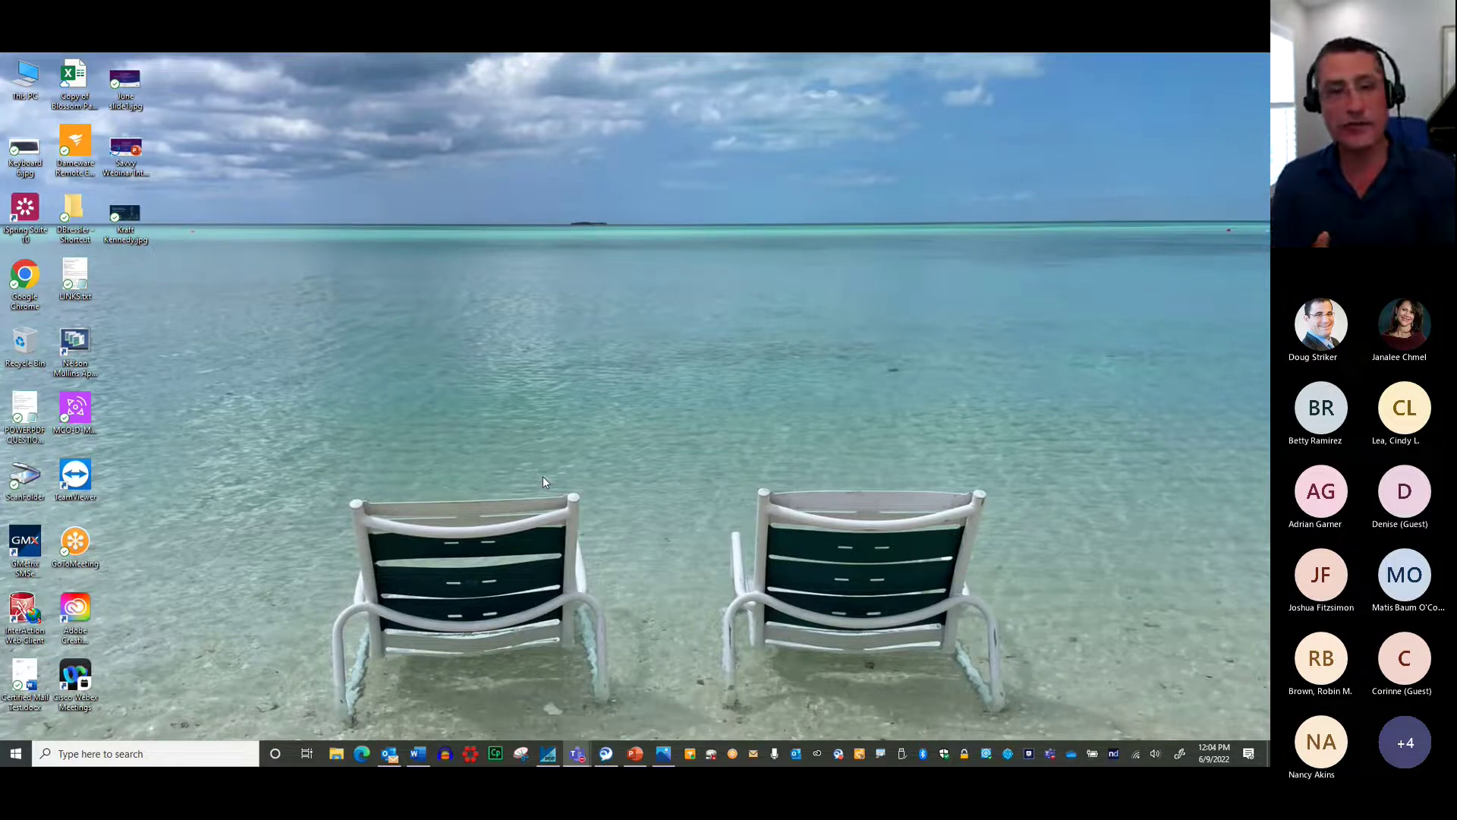
Step: Switch to Word and create a new blank document
click(422, 758)
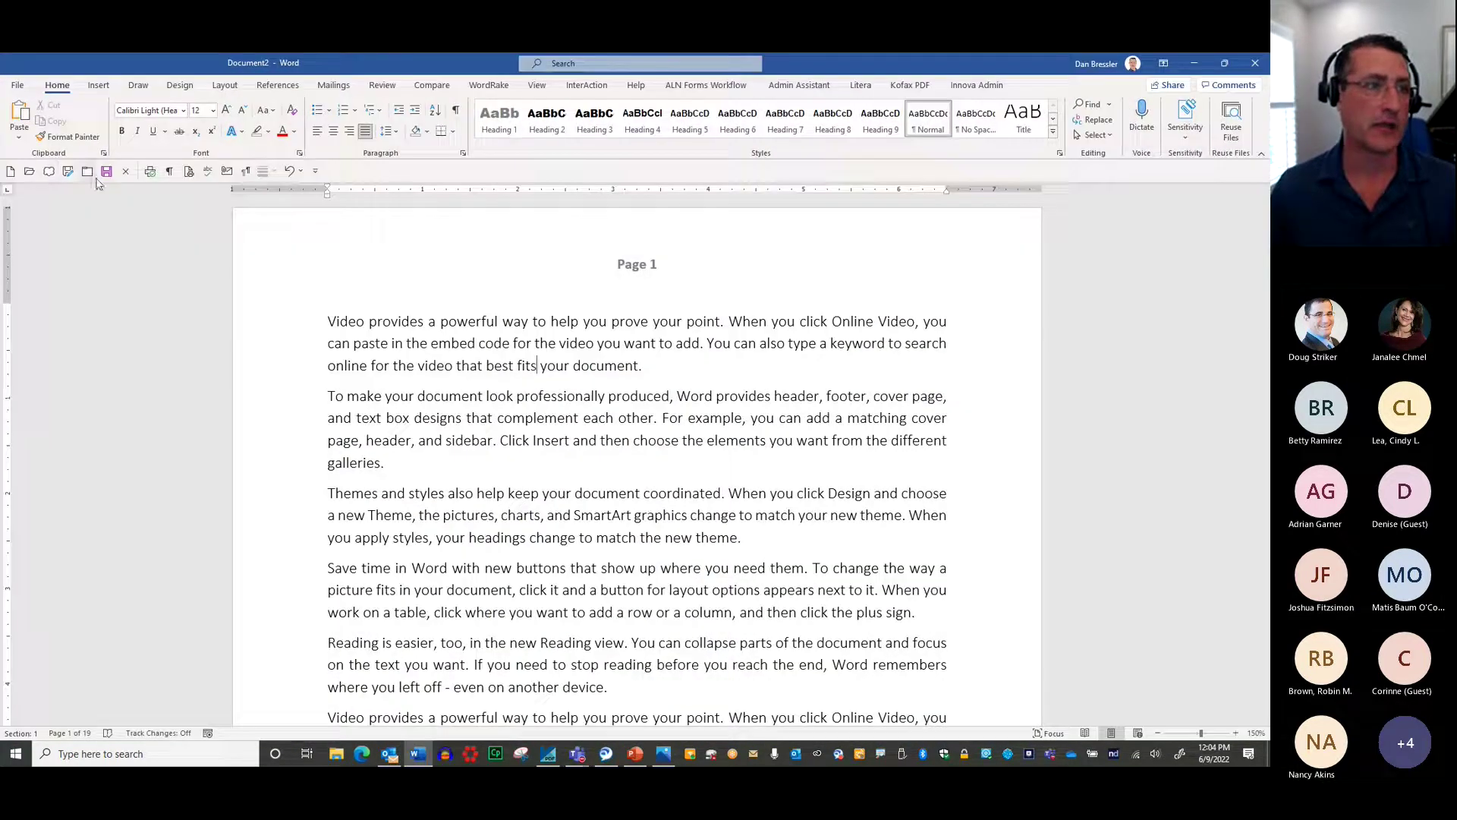
click(11, 173)
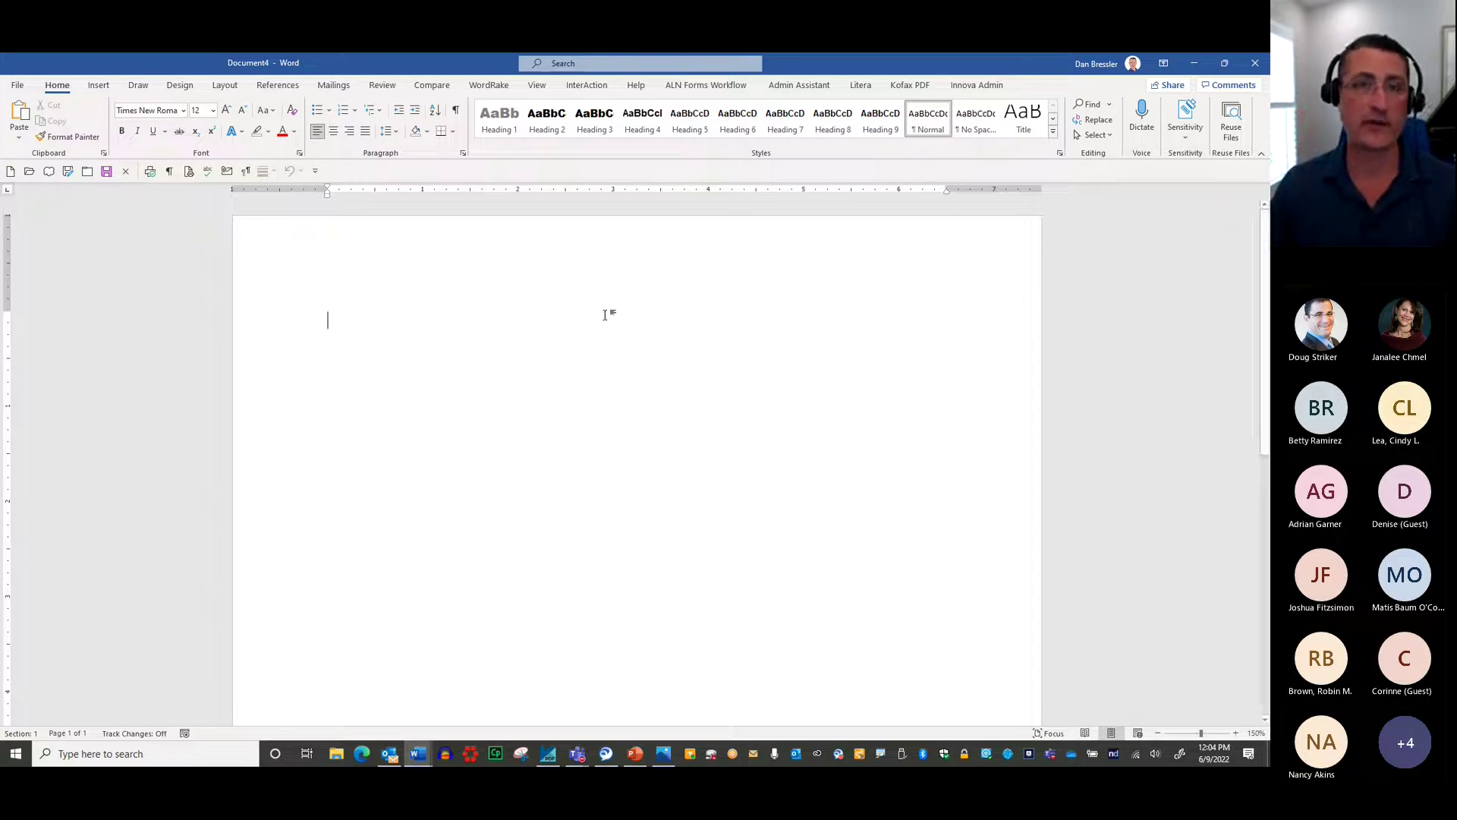
key(super)
key(super)
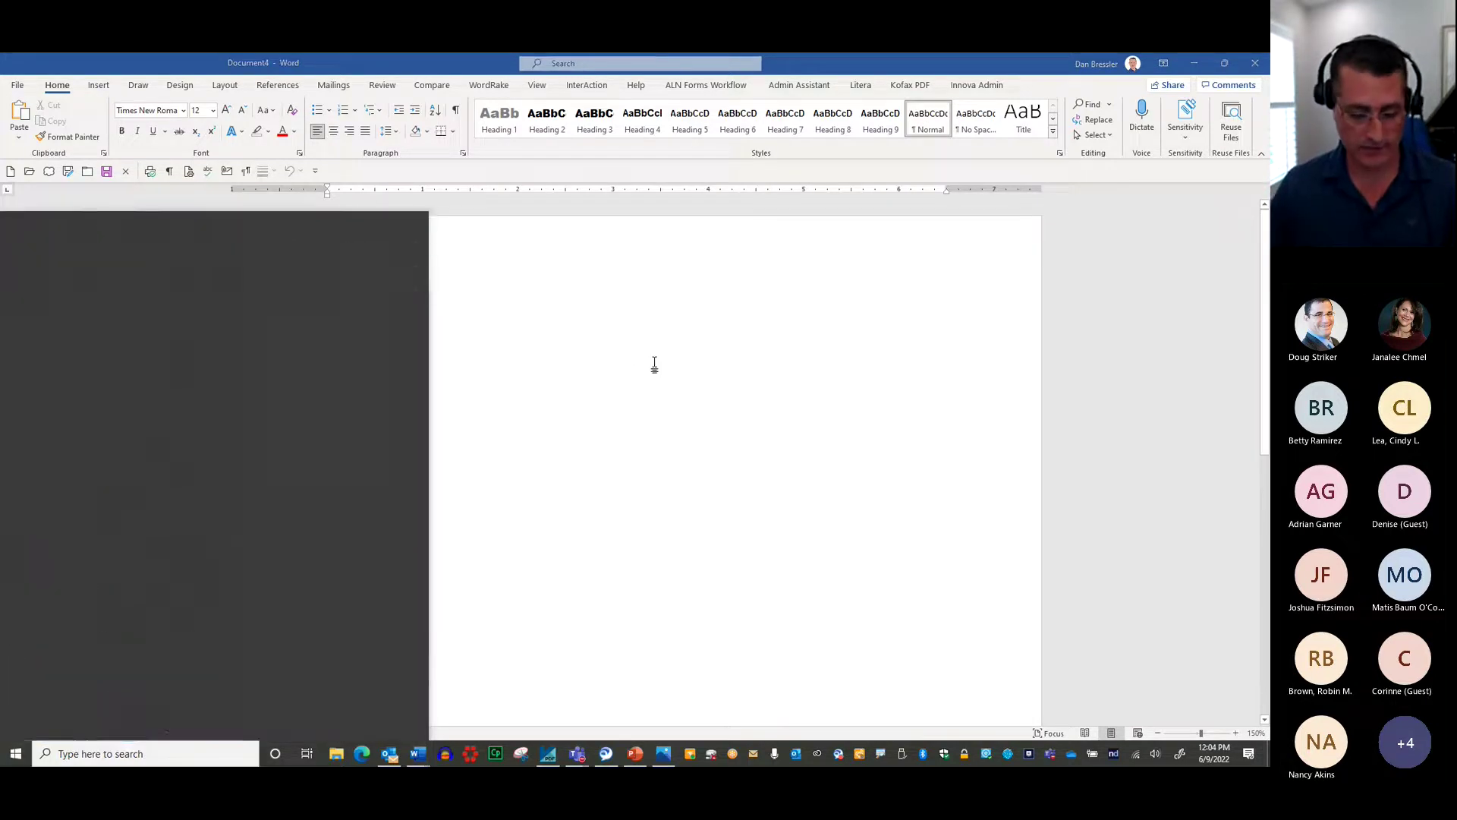
mouse_move(660, 373)
mouse_down()
mouse_move(992, 271)
mouse_move(1249, 67)
mouse_move(1264, 106)
mouse_up()
key(Escape)
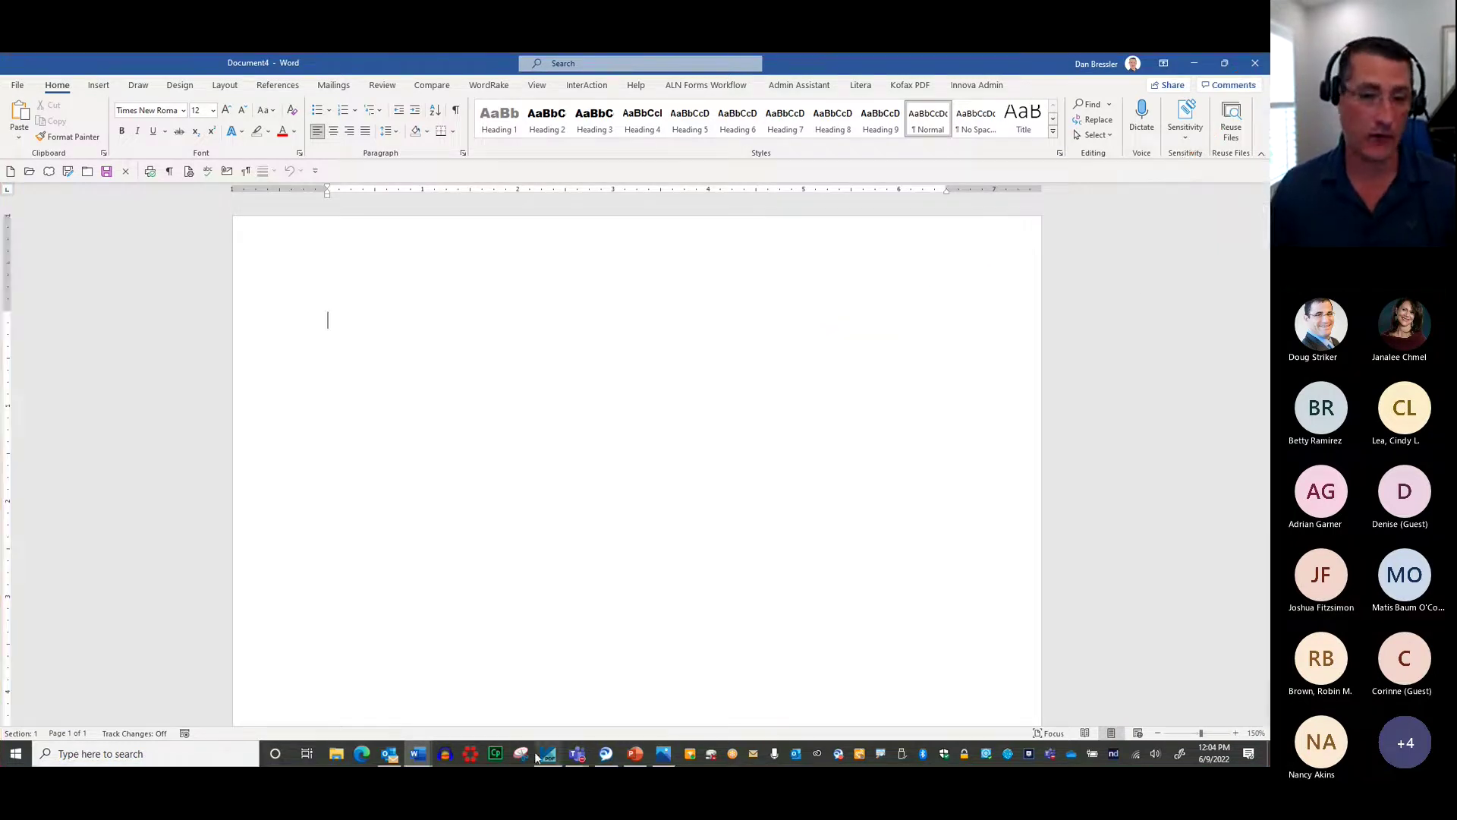
Step: Switch to the keyboard picture in Photos and circle the left Shift key, both Ctrl keys, both Alt keys and both Windows keys
click(667, 753)
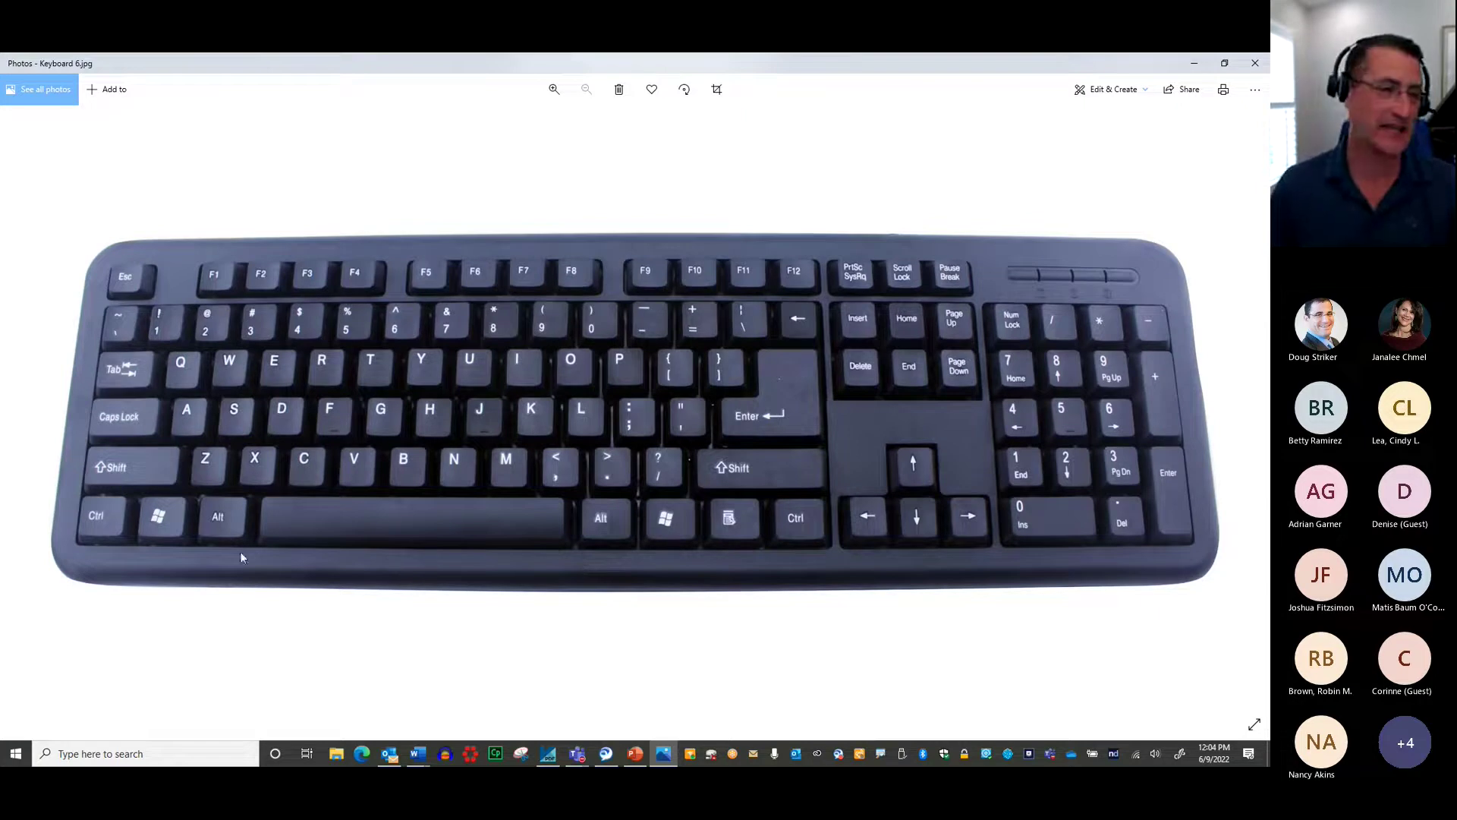
mouse_move(110, 440)
mouse_down()
mouse_move(88, 467)
mouse_move(144, 456)
mouse_move(126, 440)
mouse_up()
mouse_move(88, 501)
mouse_down()
mouse_move(104, 540)
mouse_move(115, 489)
mouse_up()
mouse_move(202, 503)
mouse_down()
mouse_move(249, 517)
mouse_move(228, 493)
mouse_move(199, 500)
mouse_up()
mouse_move(610, 507)
mouse_down()
mouse_move(586, 541)
mouse_move(601, 488)
mouse_up()
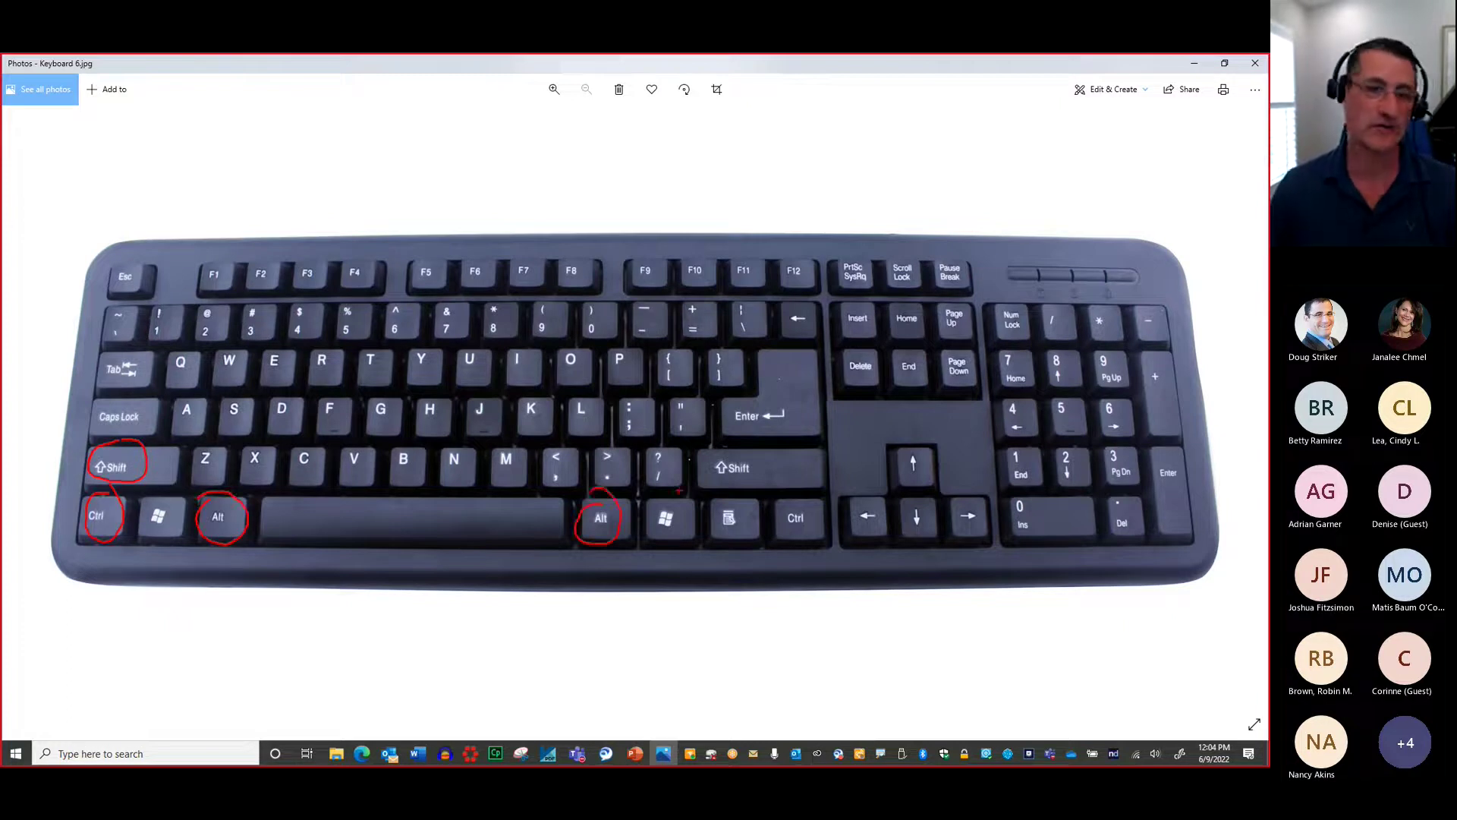
mouse_move(805, 494)
mouse_down()
mouse_move(803, 547)
mouse_move(829, 507)
mouse_up()
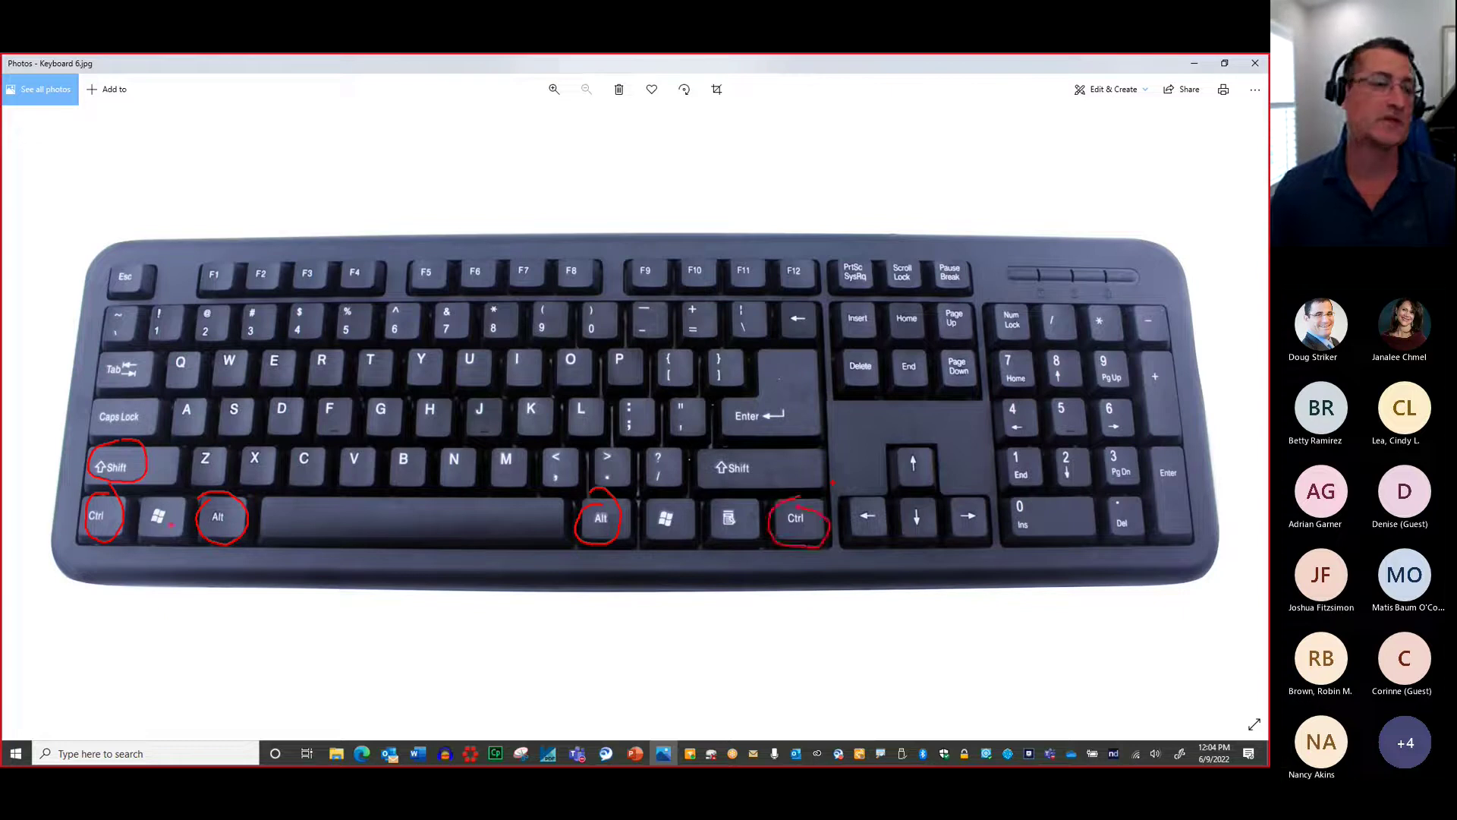
mouse_move(157, 489)
mouse_down()
mouse_move(145, 545)
mouse_move(191, 487)
mouse_move(148, 488)
mouse_up()
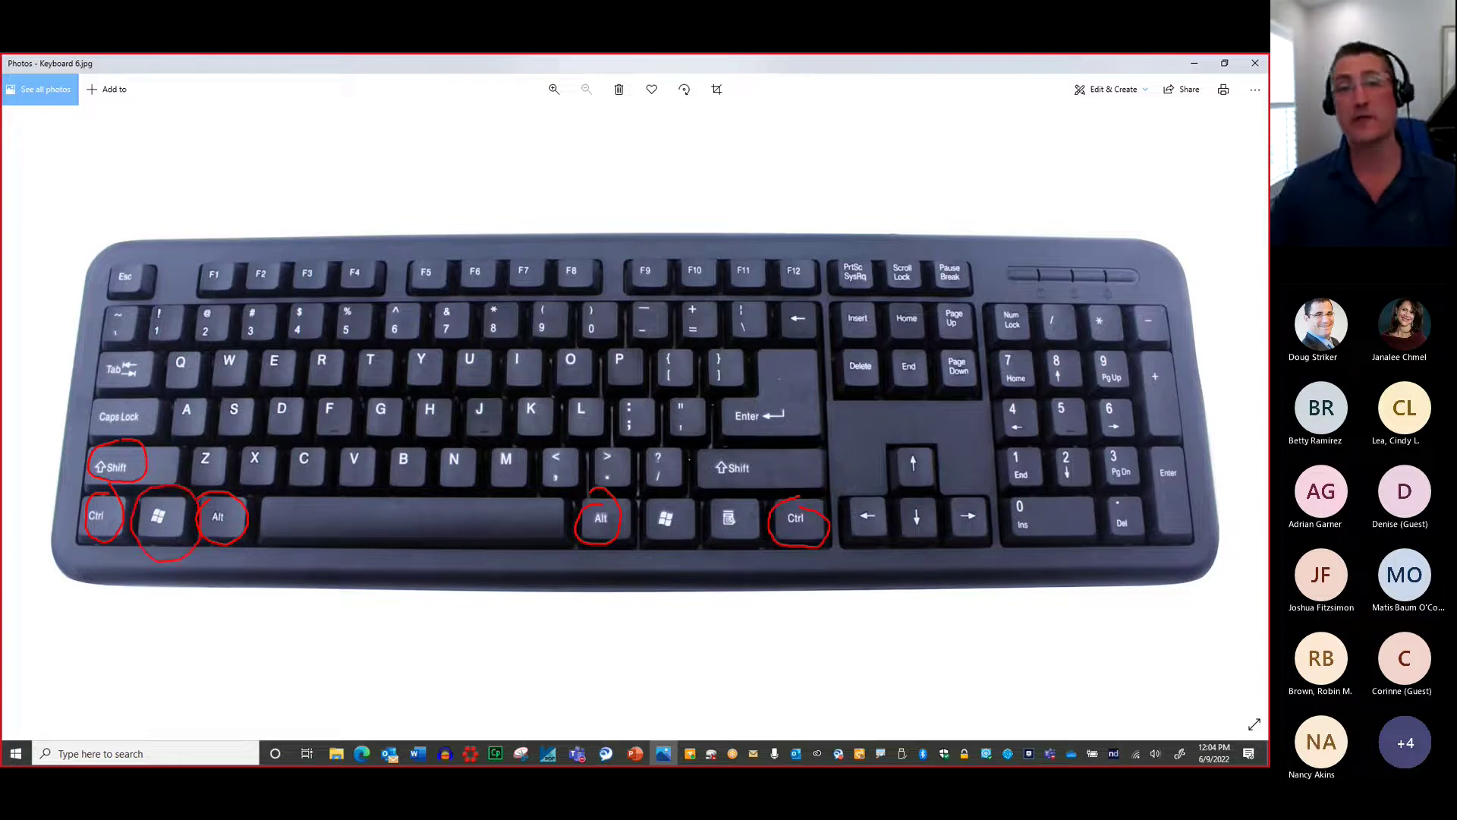
mouse_move(649, 494)
mouse_down()
mouse_move(637, 510)
mouse_move(683, 543)
mouse_move(666, 489)
mouse_move(642, 503)
mouse_up()
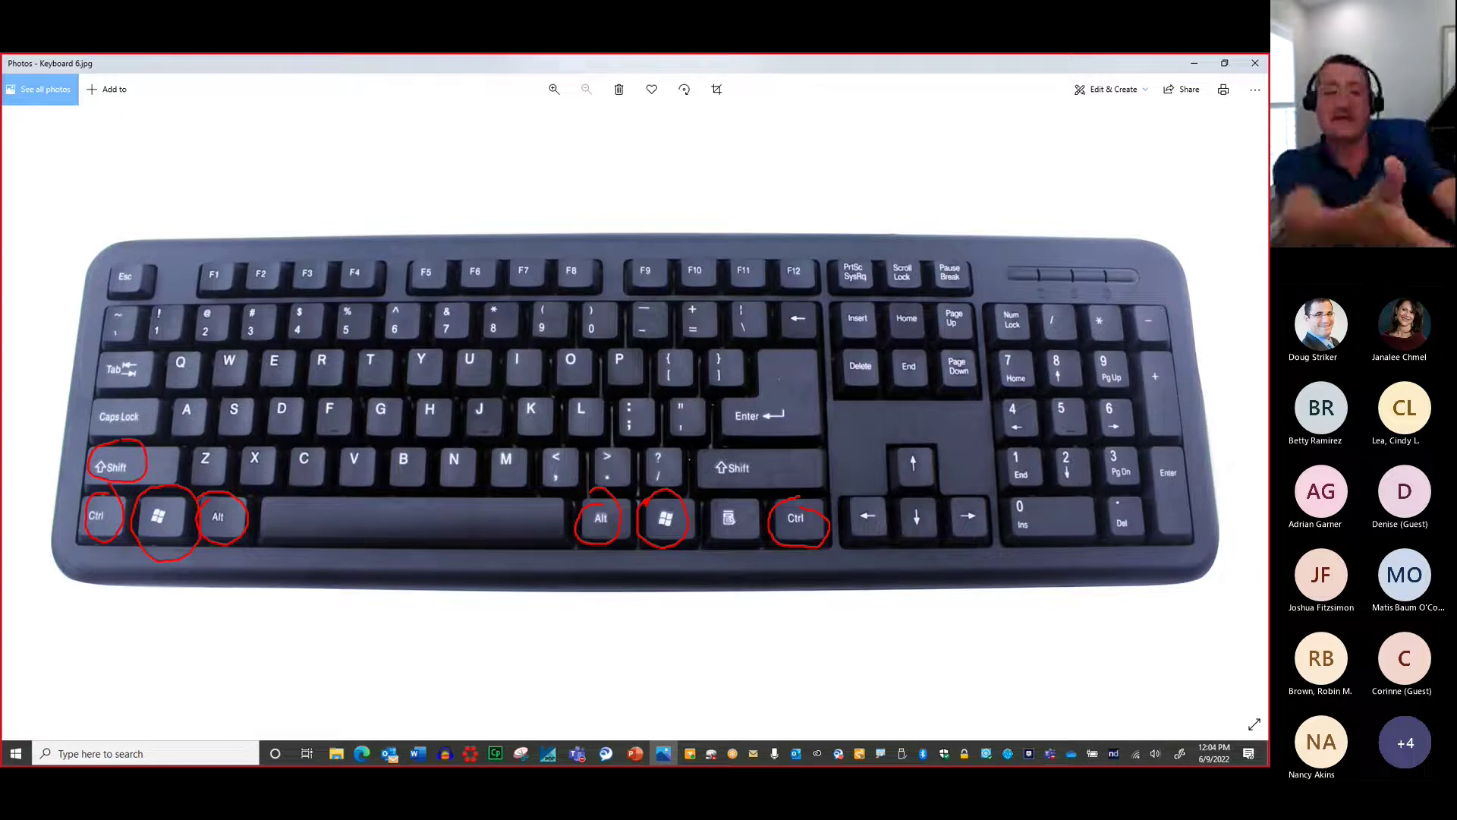
Step: Clear the red circles from the keyboard picture and minimize its window to return to the blank Word document
key(Escape)
scroll(78, 479, up, 1)
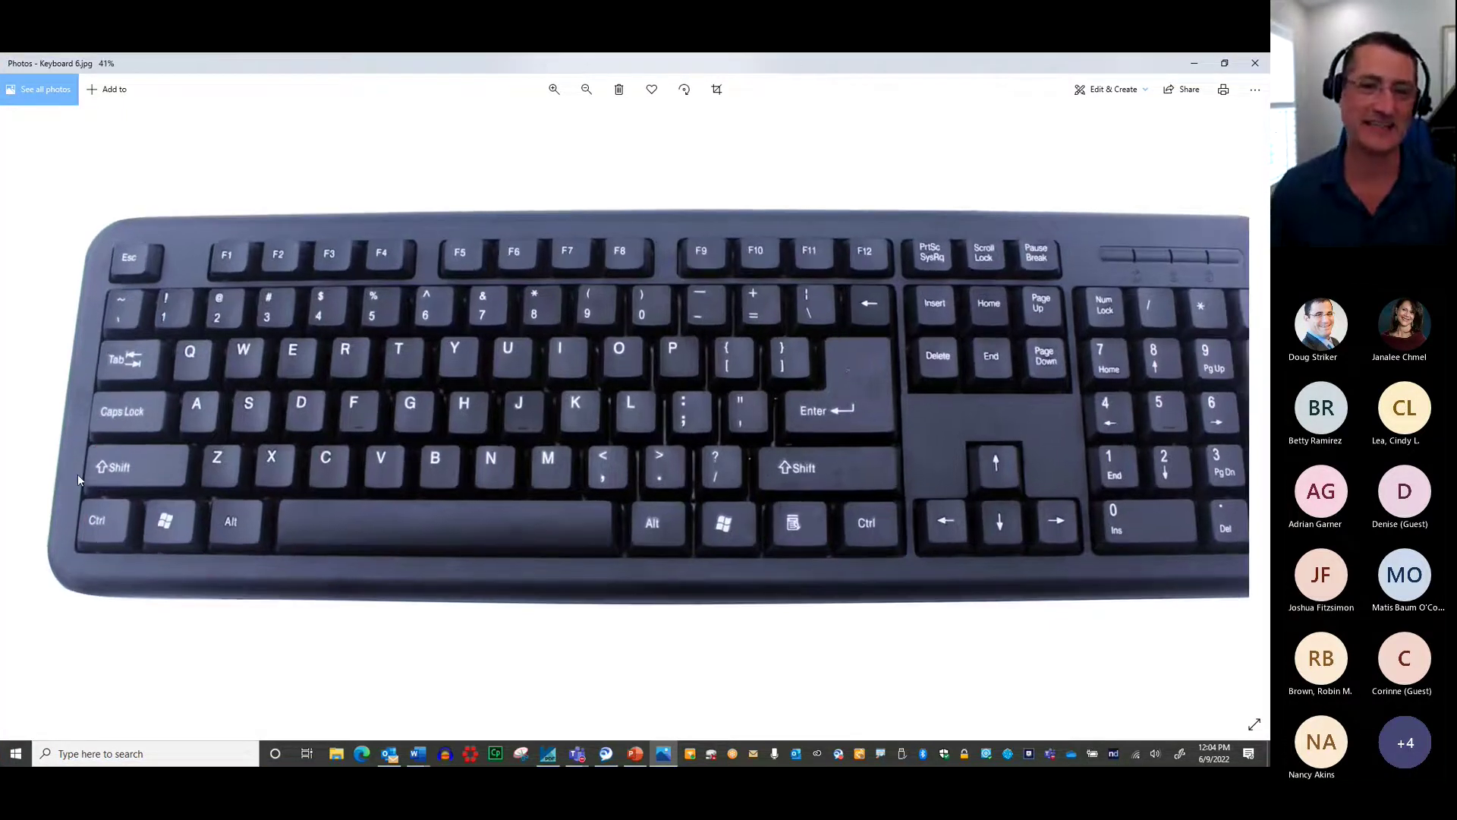
click(1194, 63)
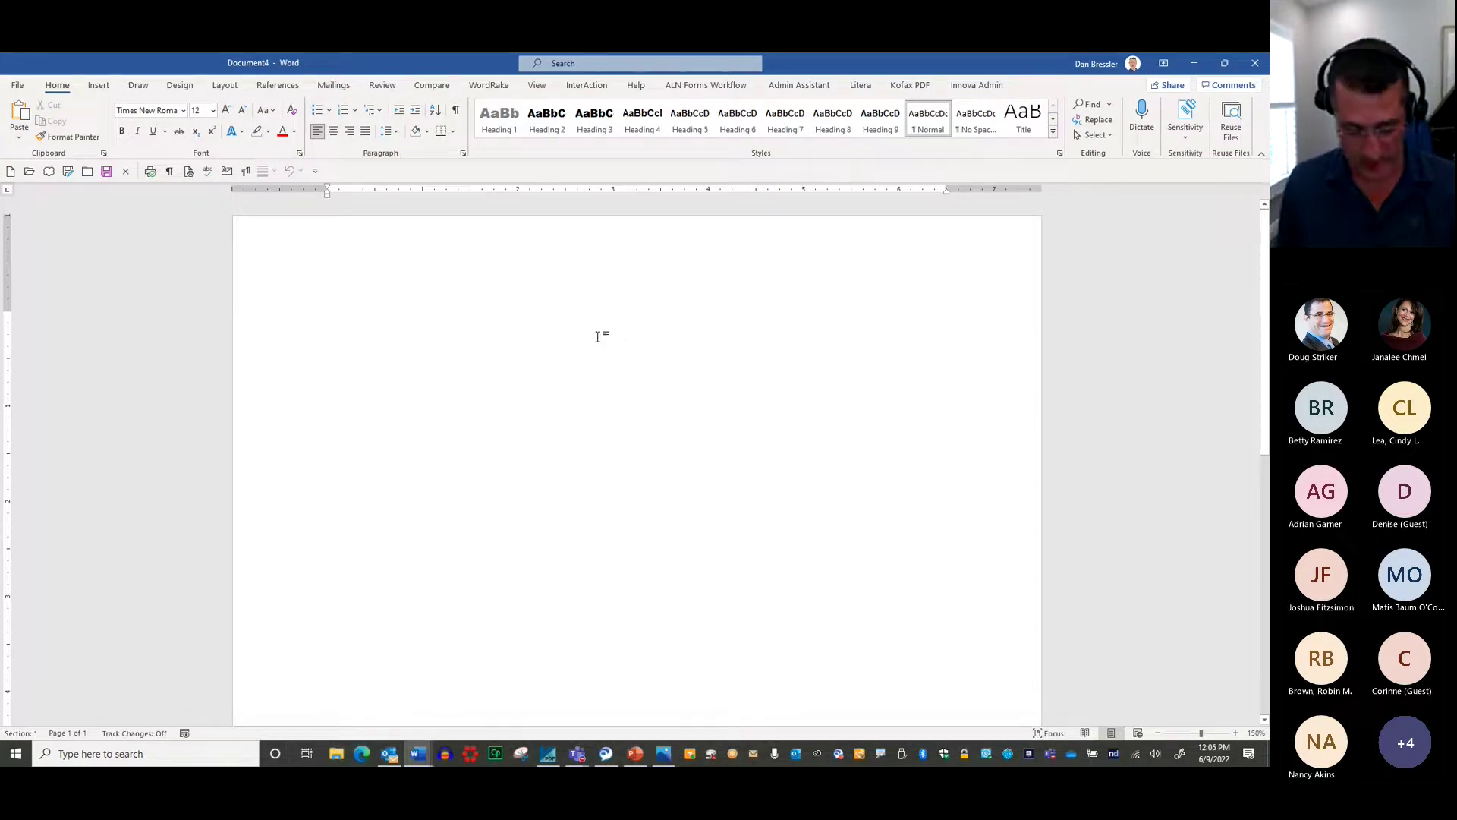
Step: Display Word's keyboard access hints over the ribbon commands and dismiss them
key(alt)
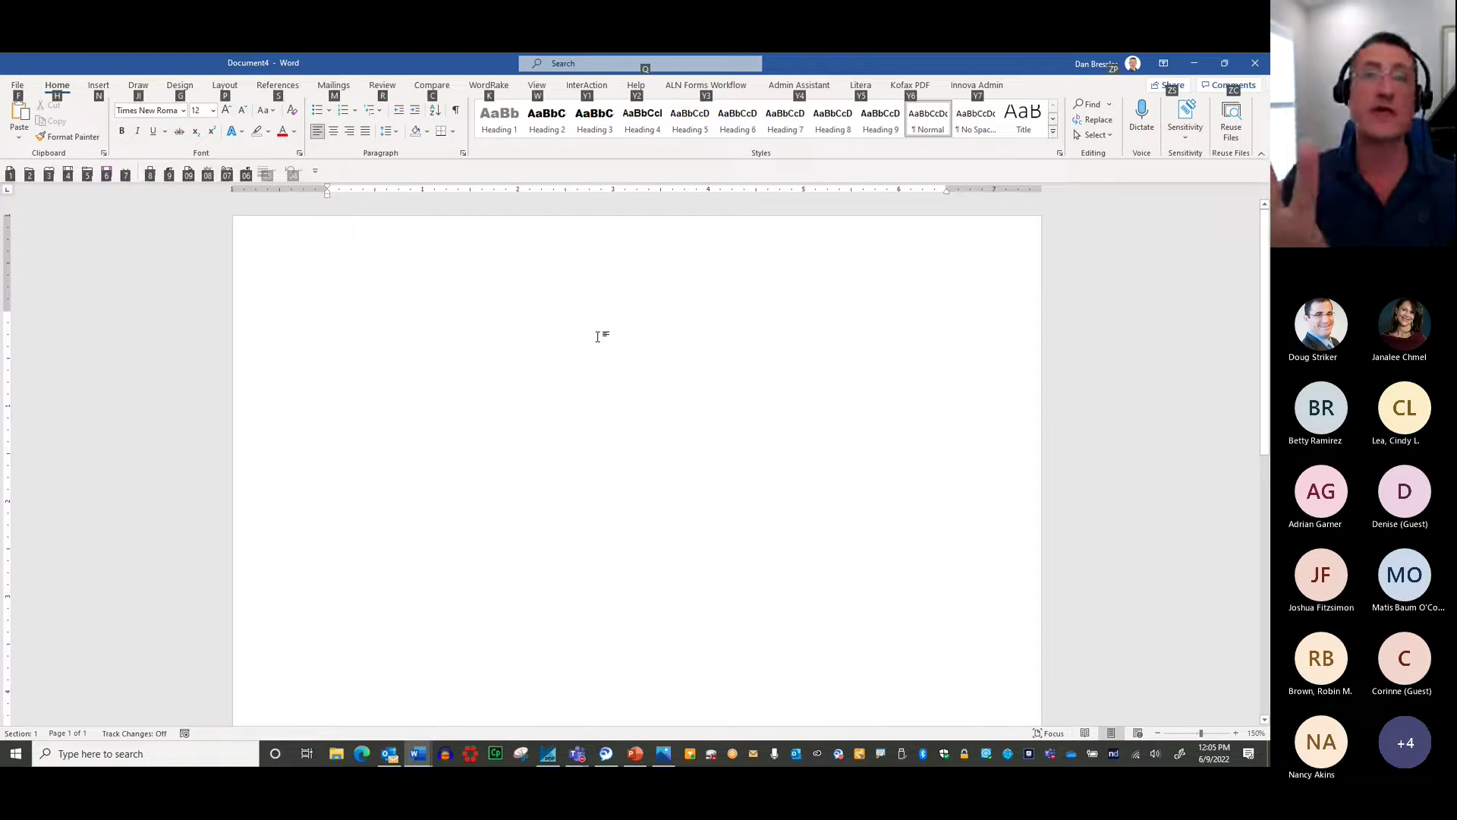
click(641, 350)
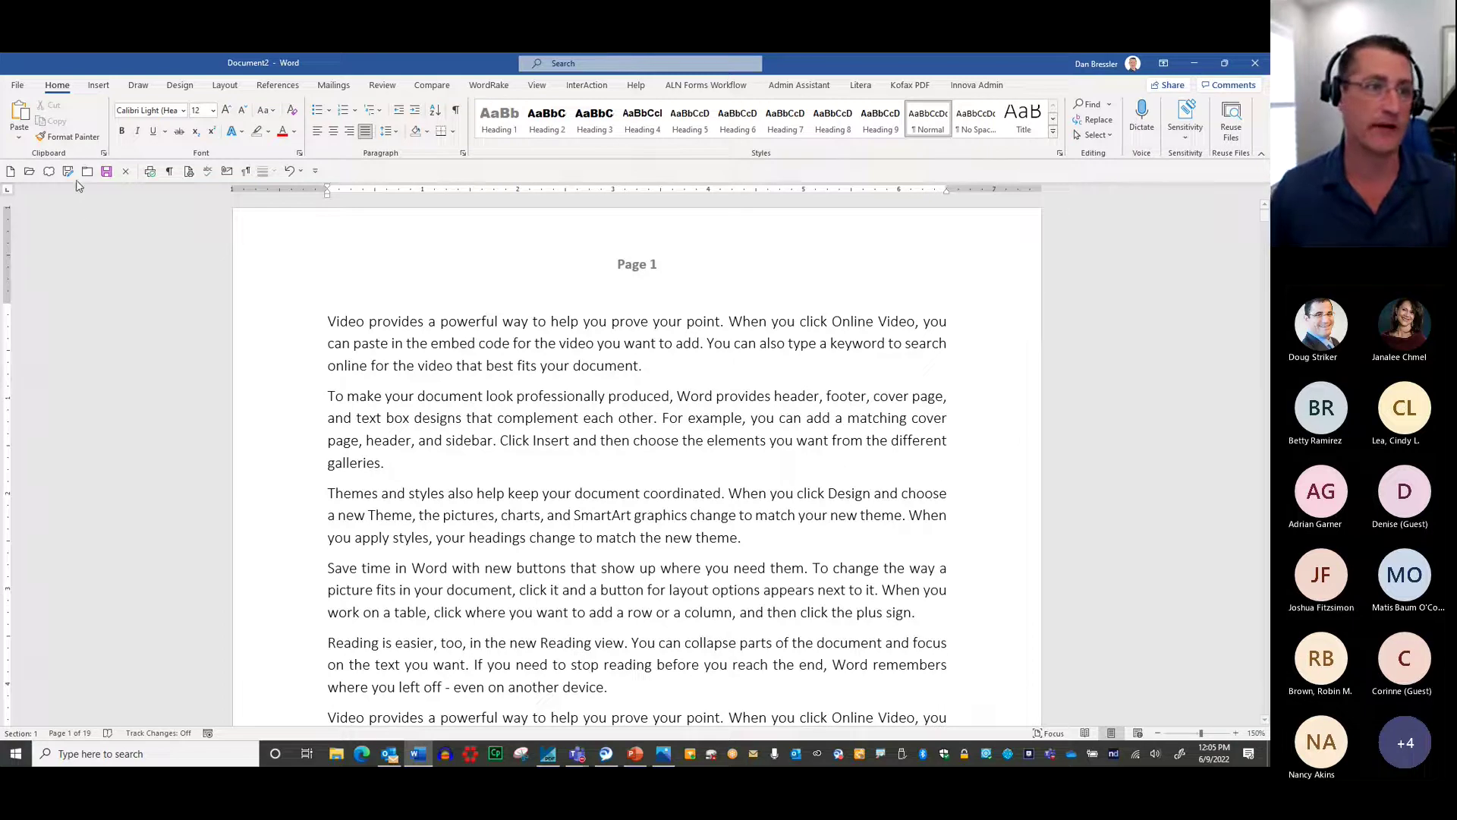
Step: Open BatchMail.docx from the Documents folder in File Explorer
click(337, 754)
click(296, 267)
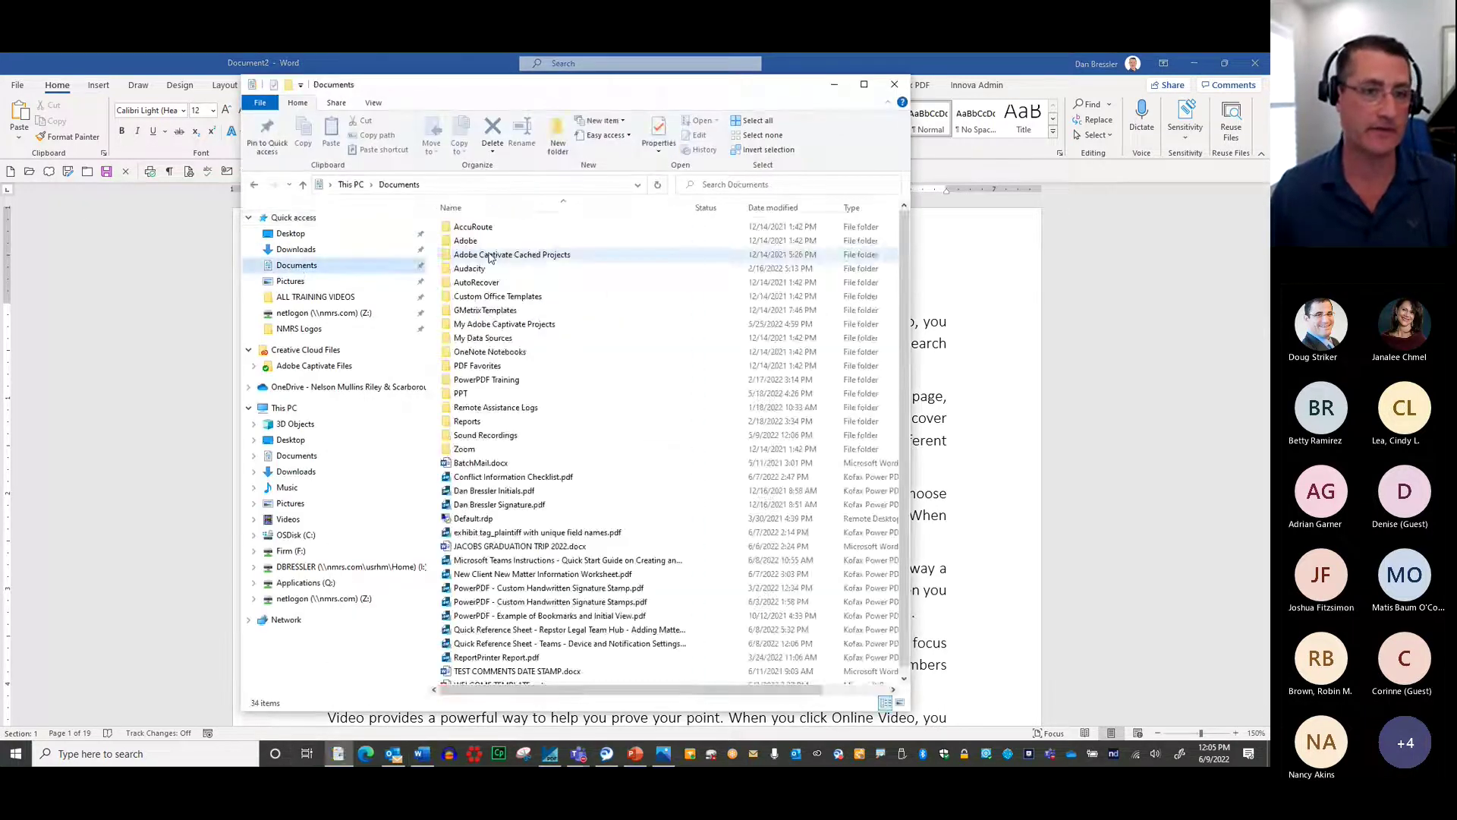
click(484, 465)
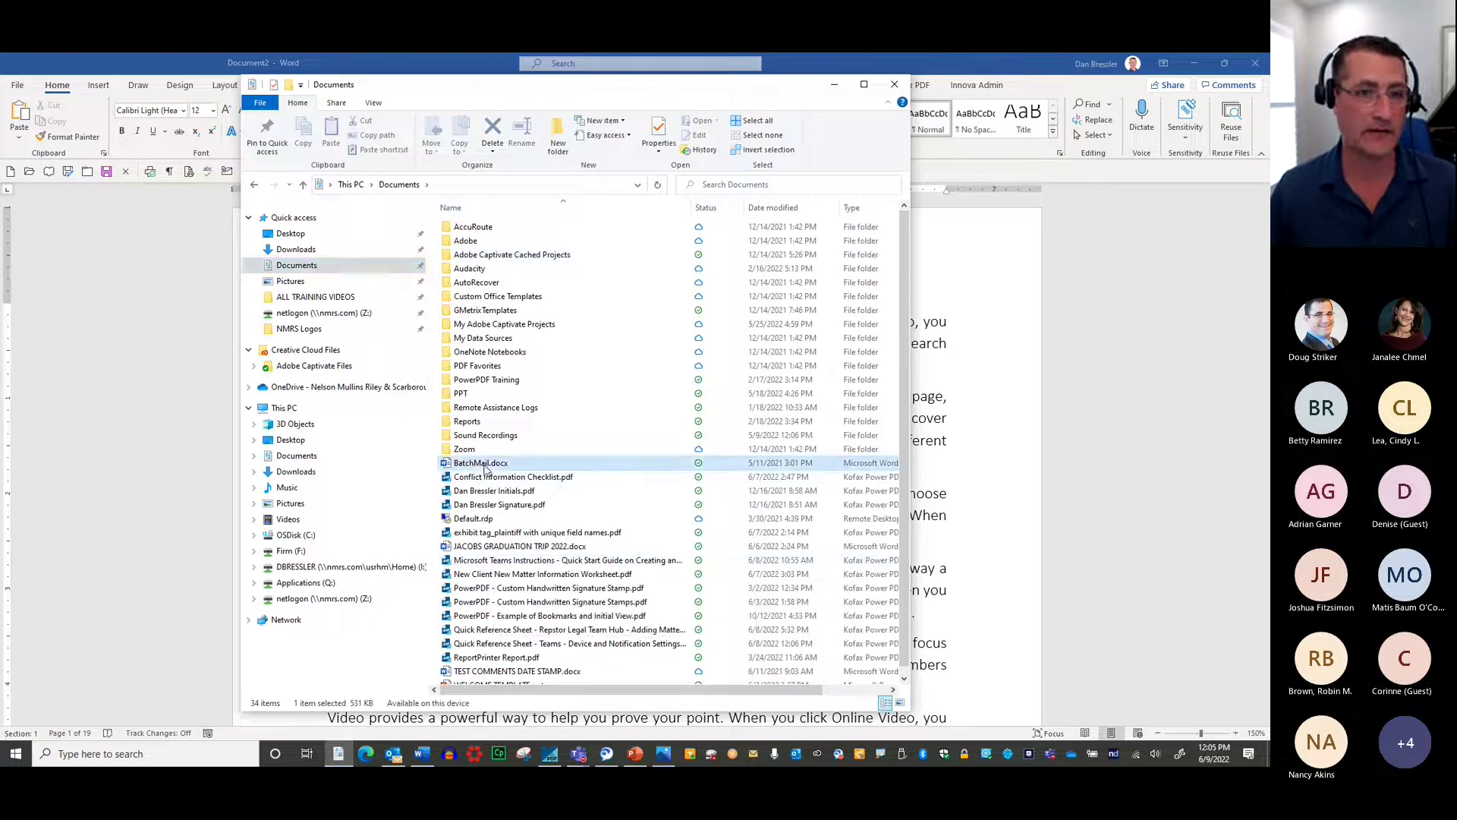
click(893, 84)
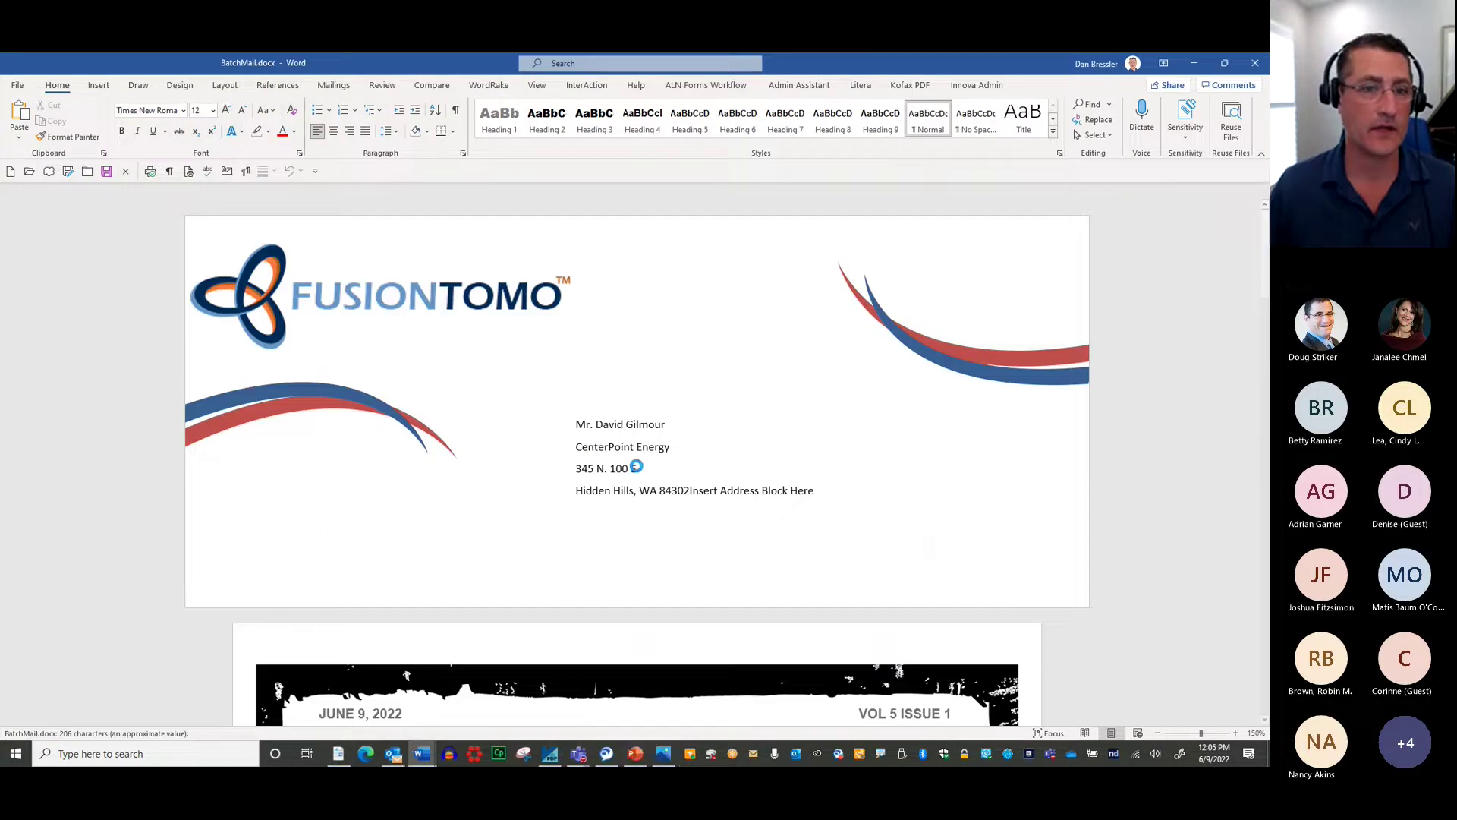
Step: Look through the envelope and newsletter pages of BatchMail.docx and return to Document2
scroll(637, 453, down, 20)
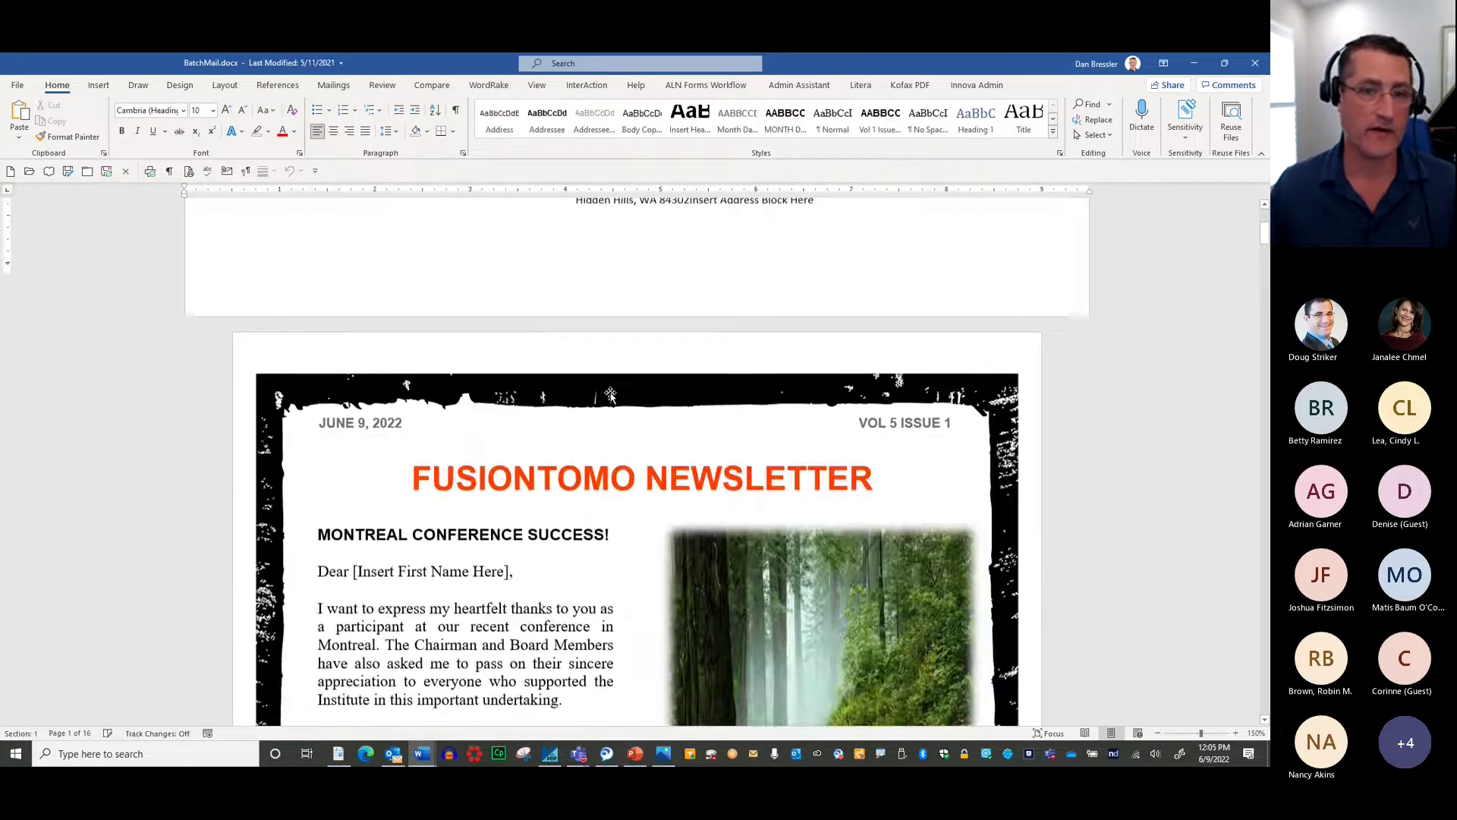
scroll(612, 394, up, 15)
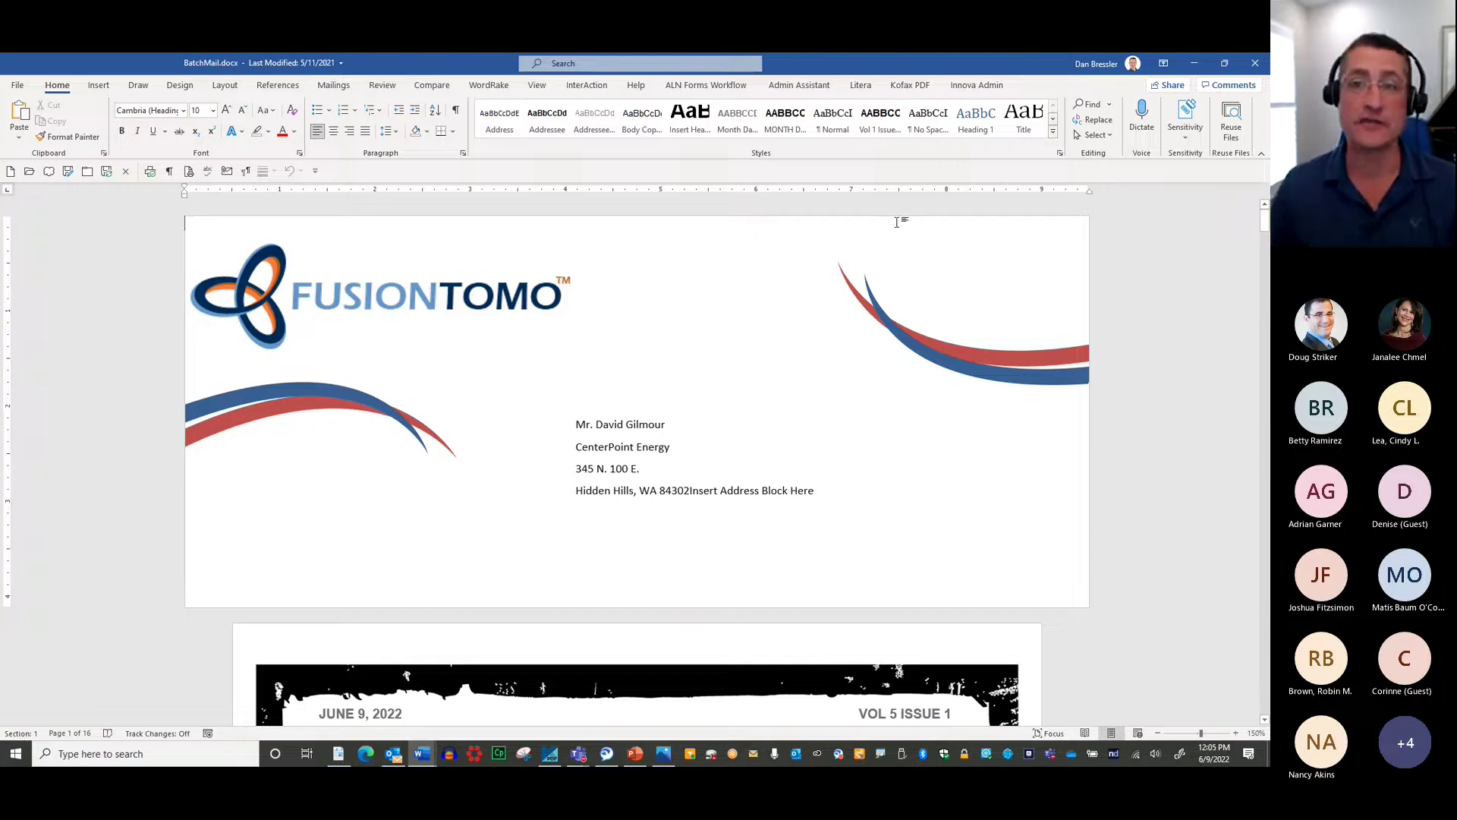
click(1227, 277)
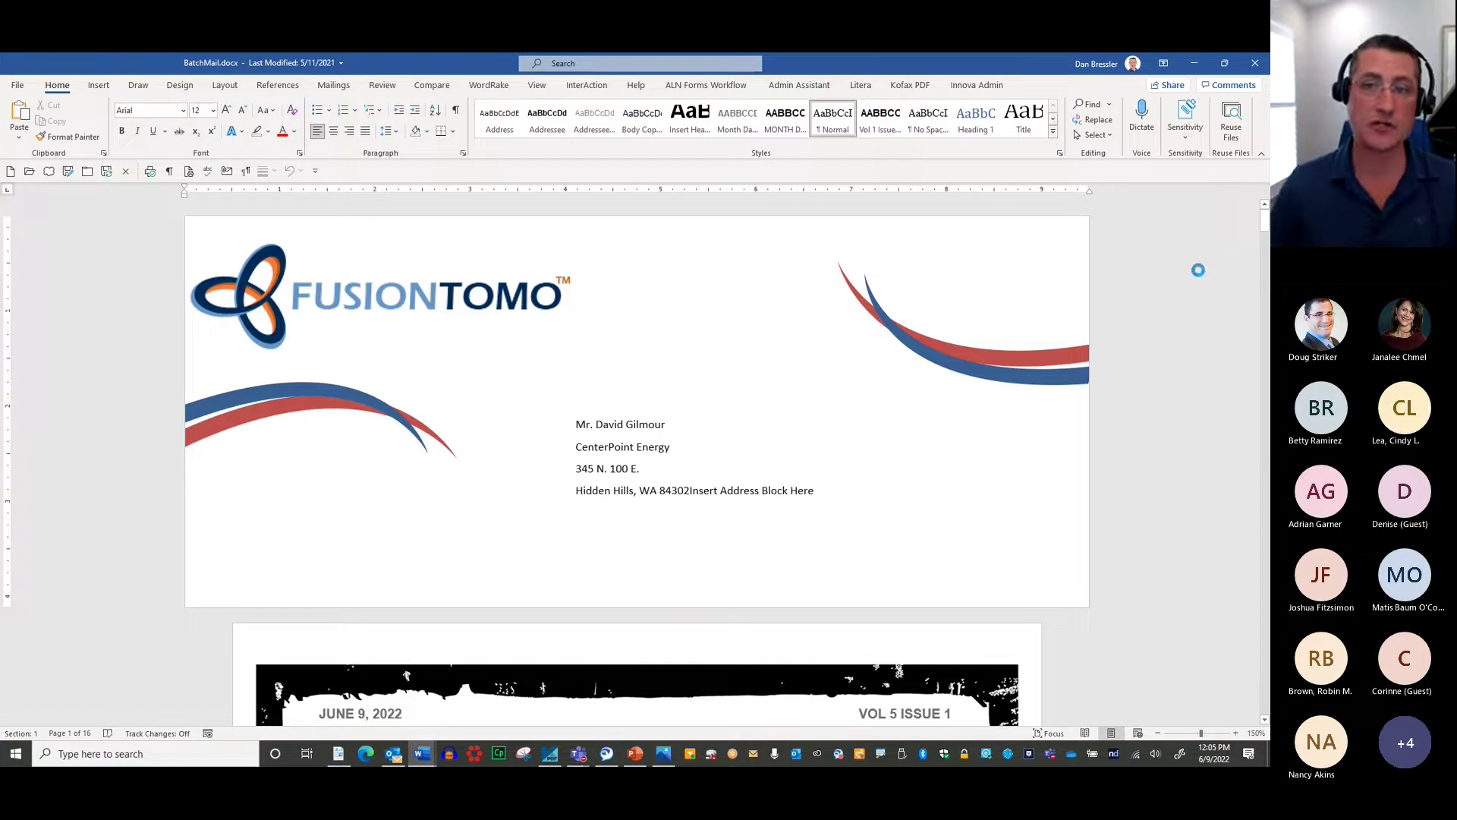
key(alt+Tab)
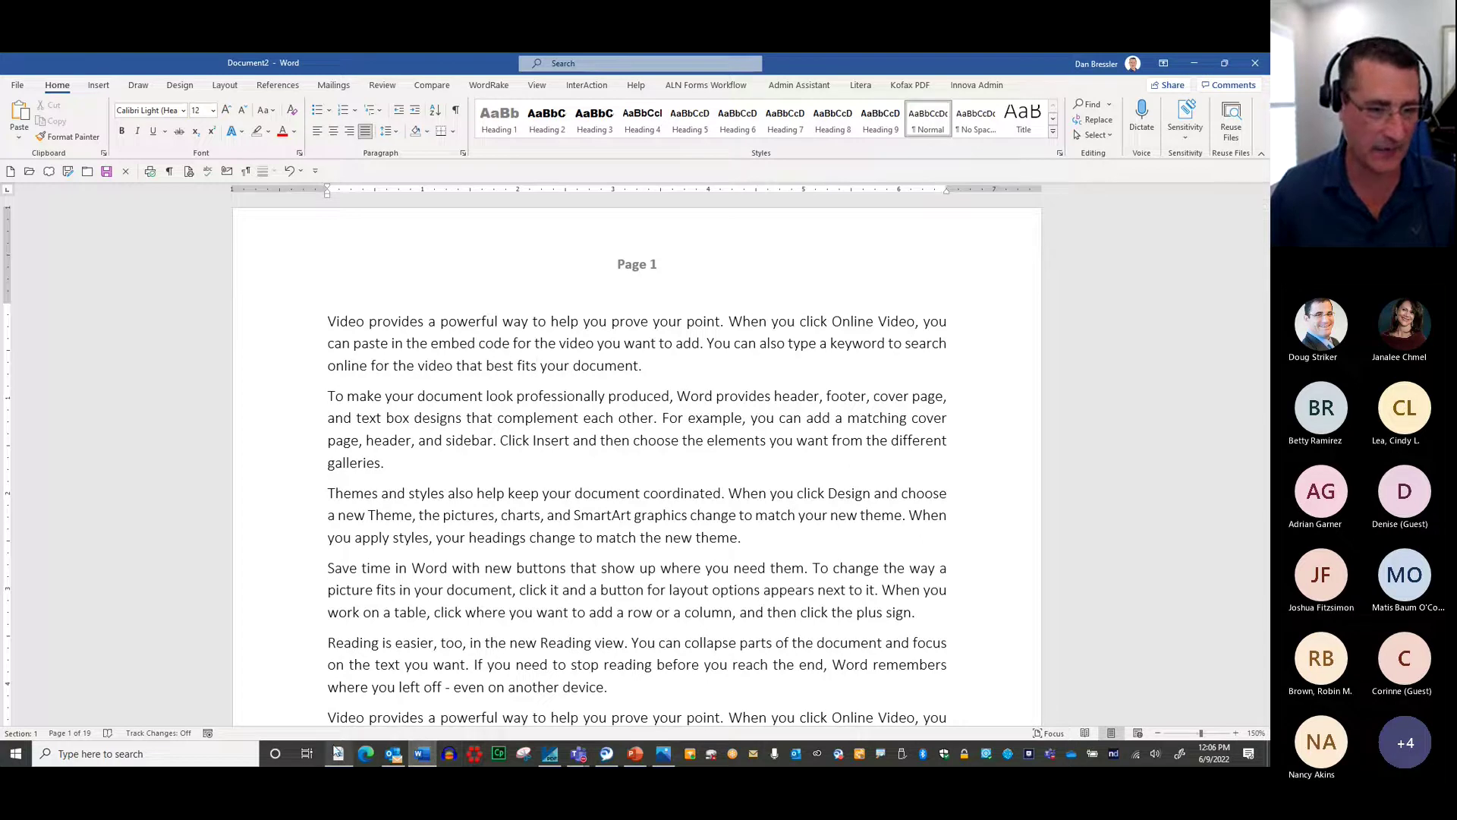
Step: Open the 2022 graduation trip Word document from the Documents folder in File Explorer
click(339, 753)
scroll(478, 542, down, 1)
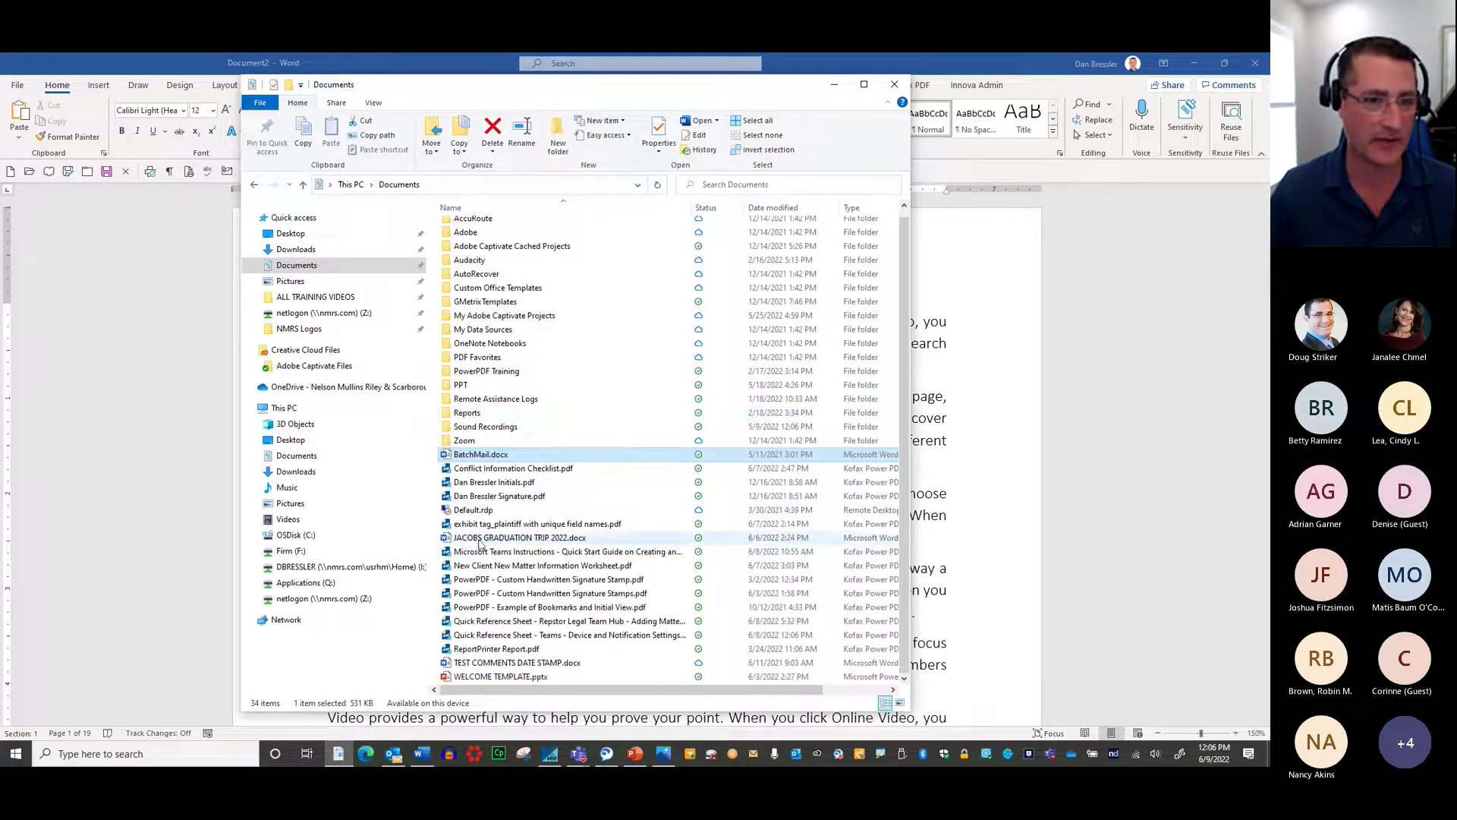
click(480, 538)
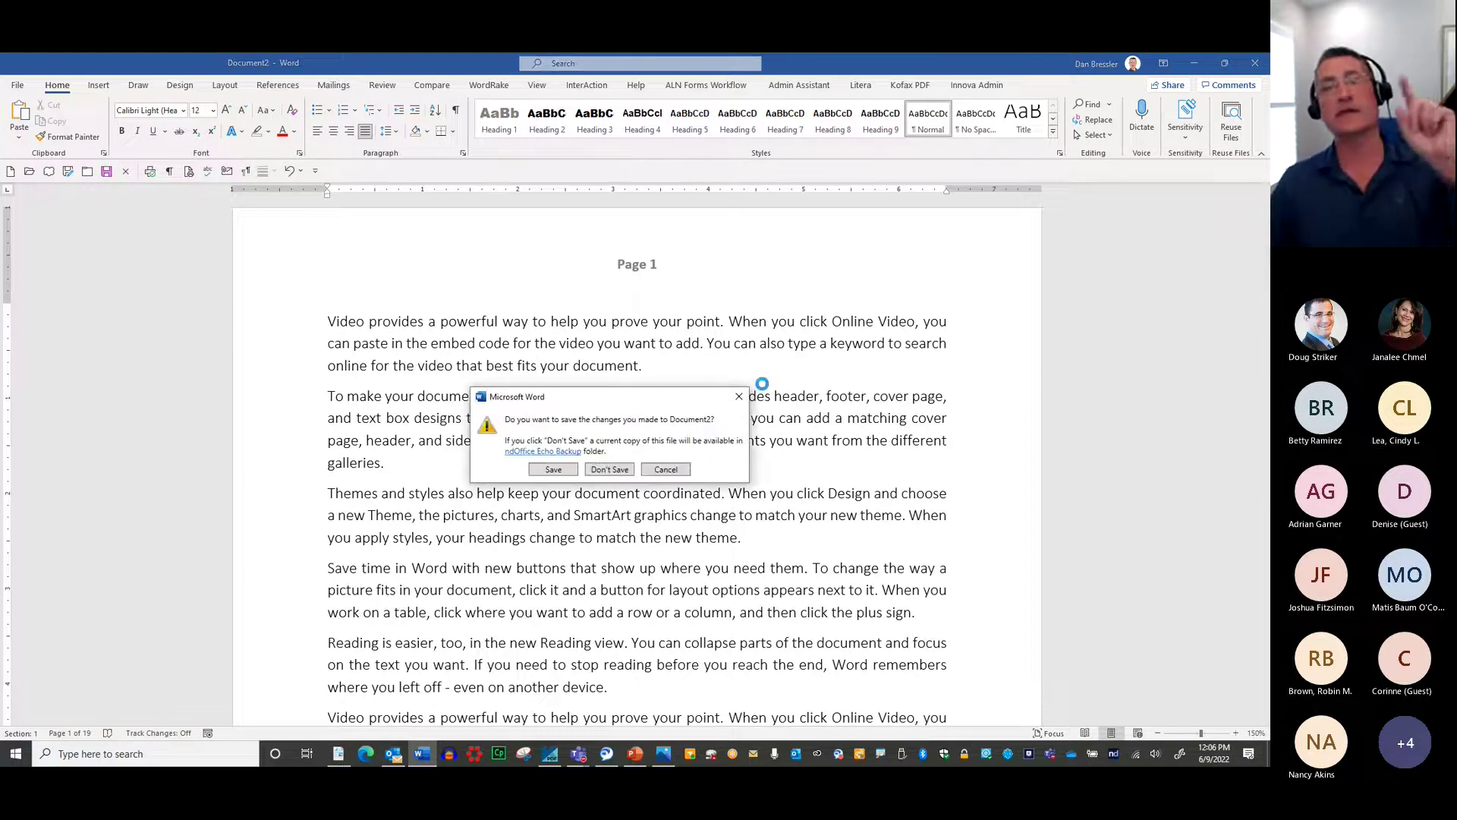
click(557, 470)
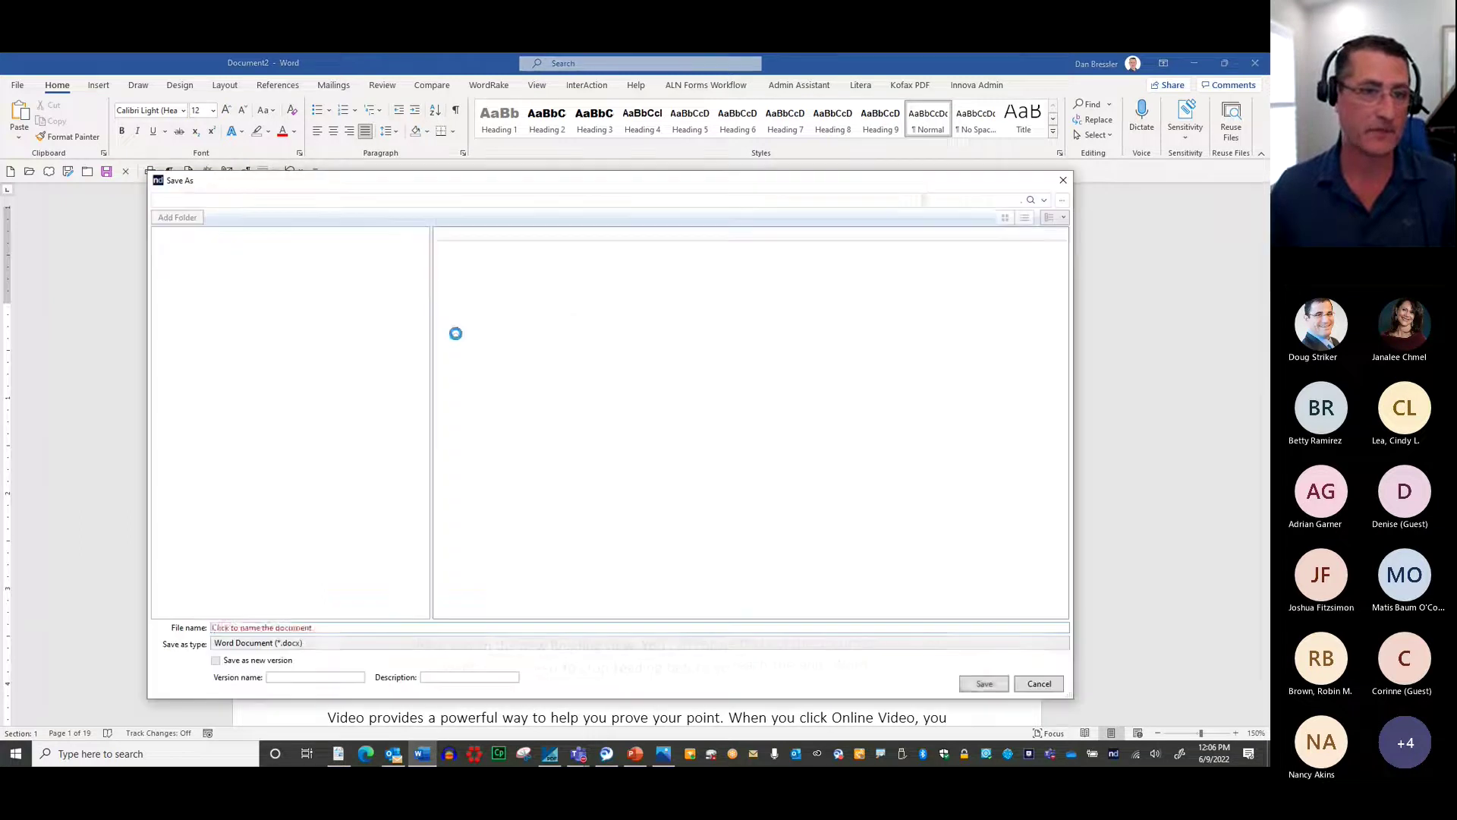
drag(384, 189, 404, 163)
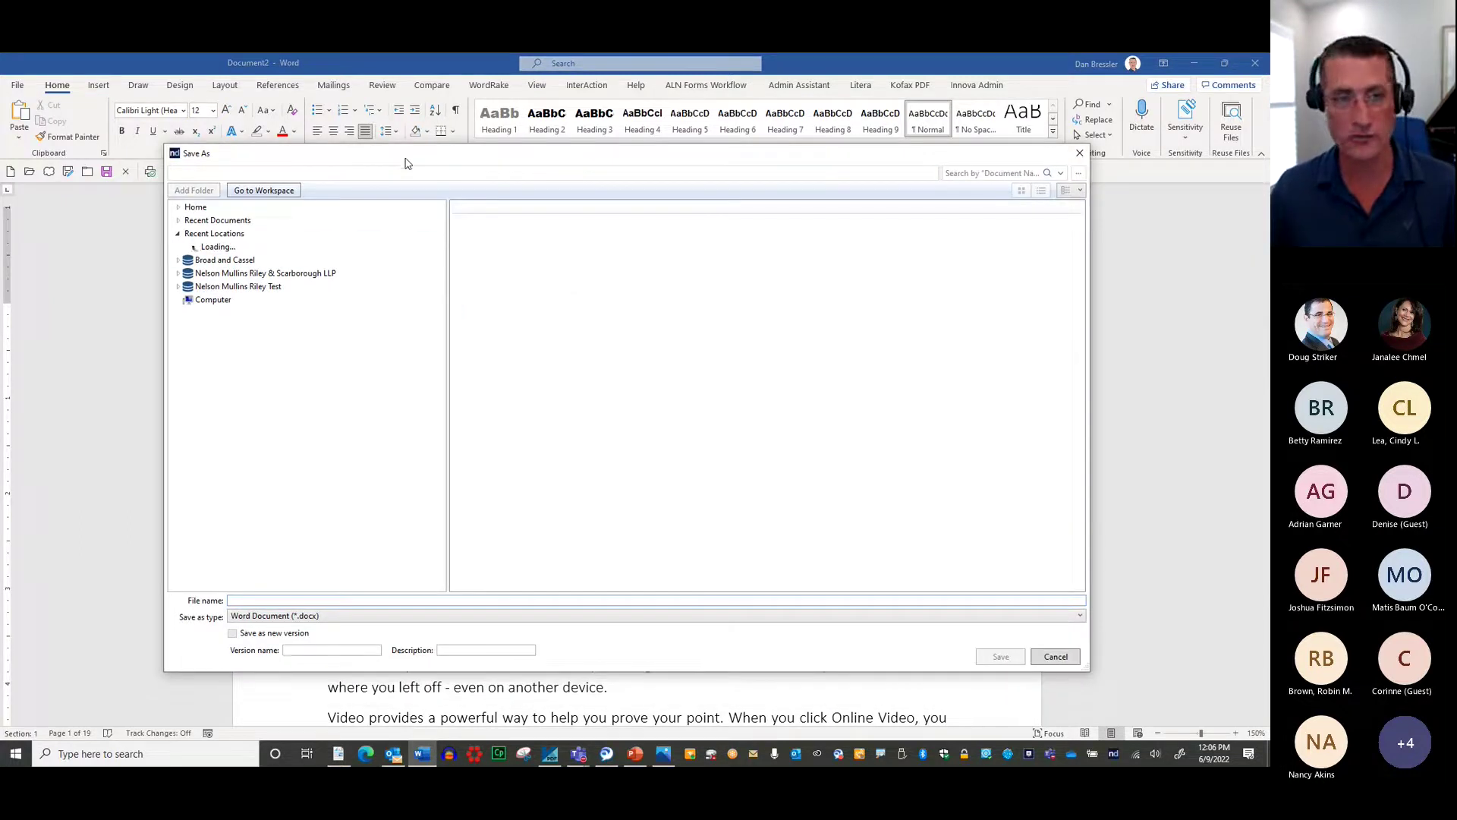
key(Escape)
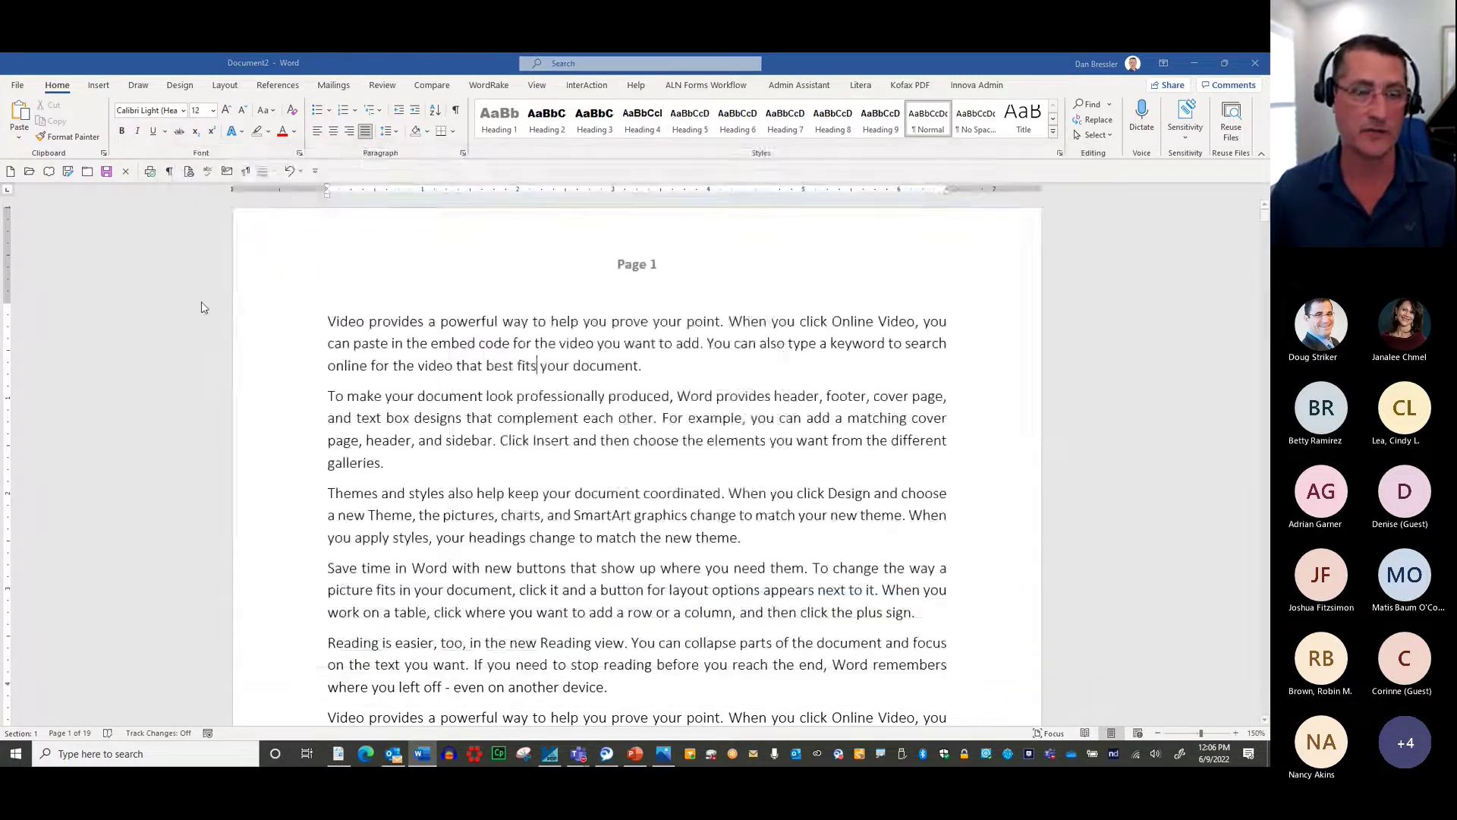
Step: Save Document2 to OneDrive under the suggested name "Video provides a powerful way to help you prove your point"
key(ctrl+s)
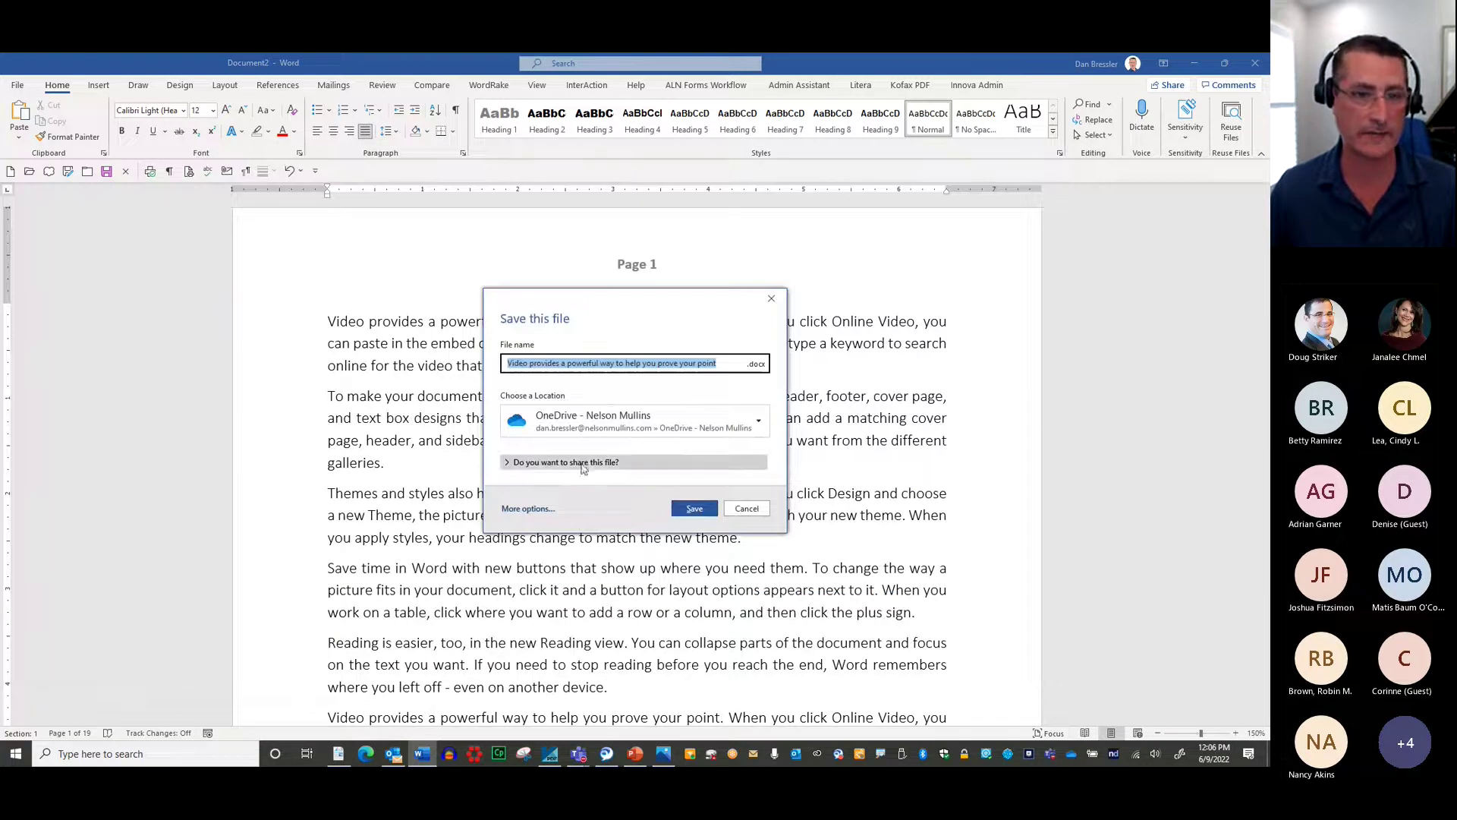
click(693, 509)
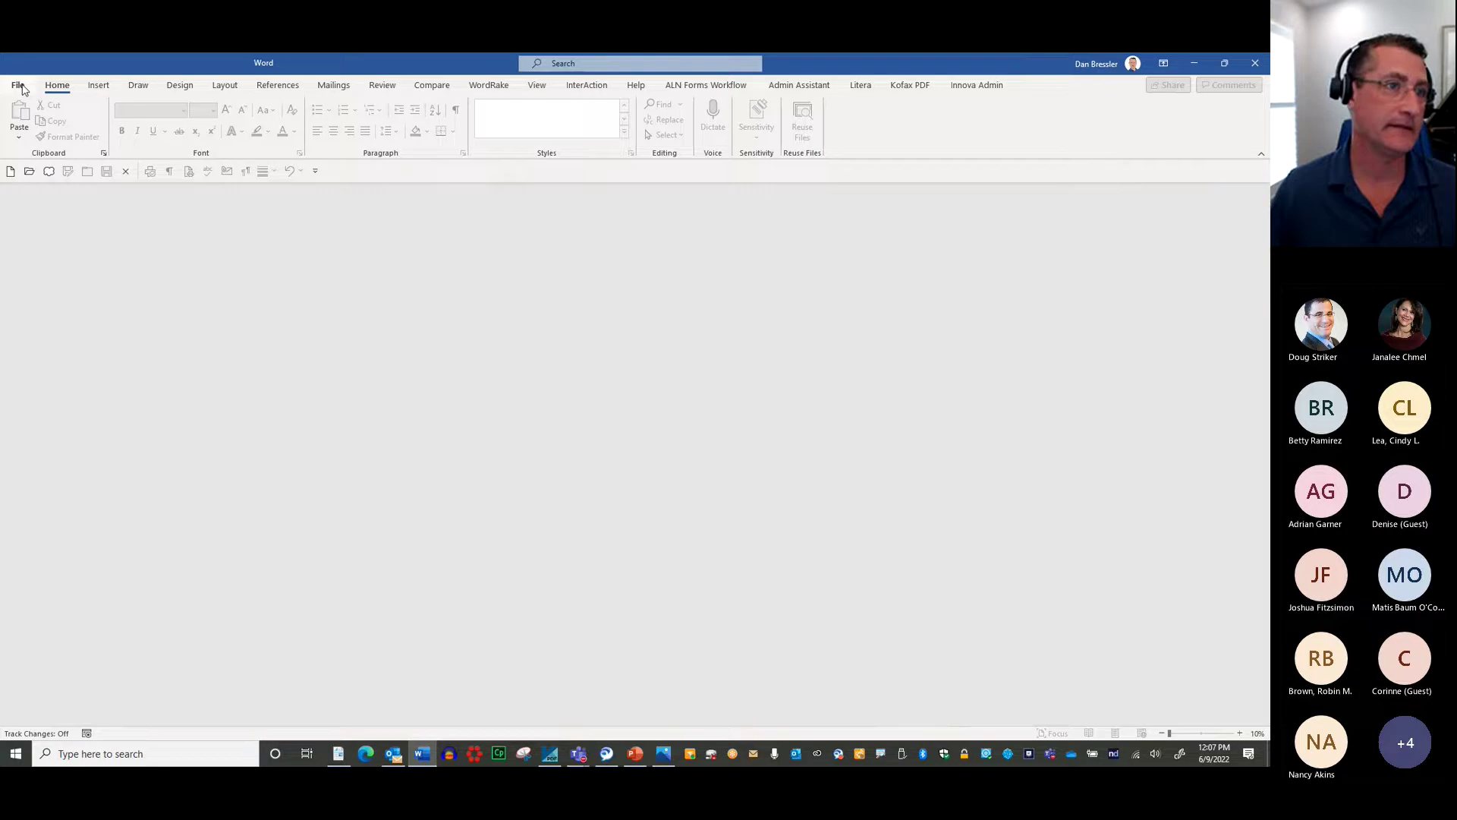
Step: Open the recent document "Video provides a powerful way to help you prove your point" in Word
click(19, 86)
click(53, 172)
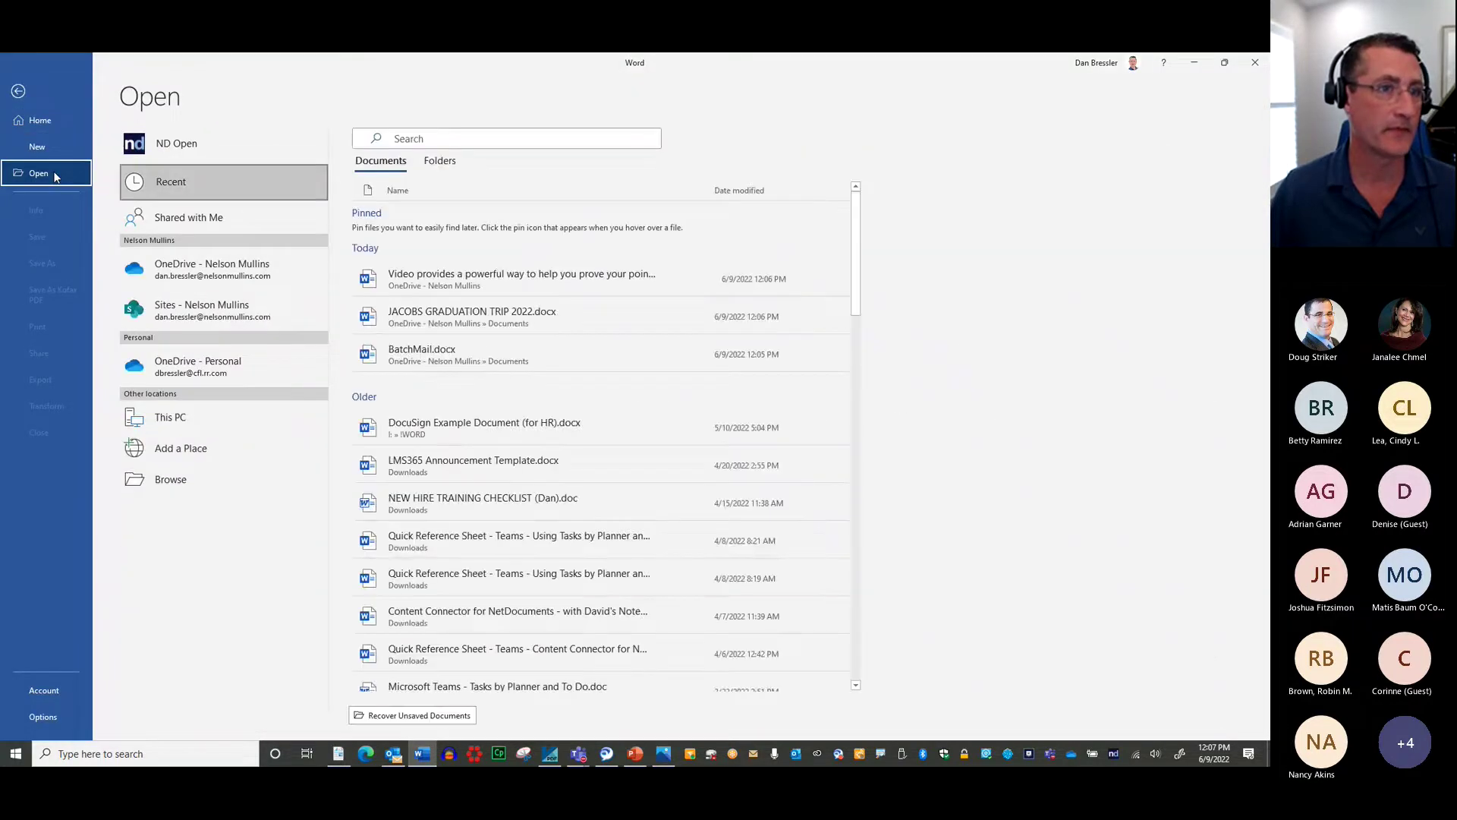
click(455, 275)
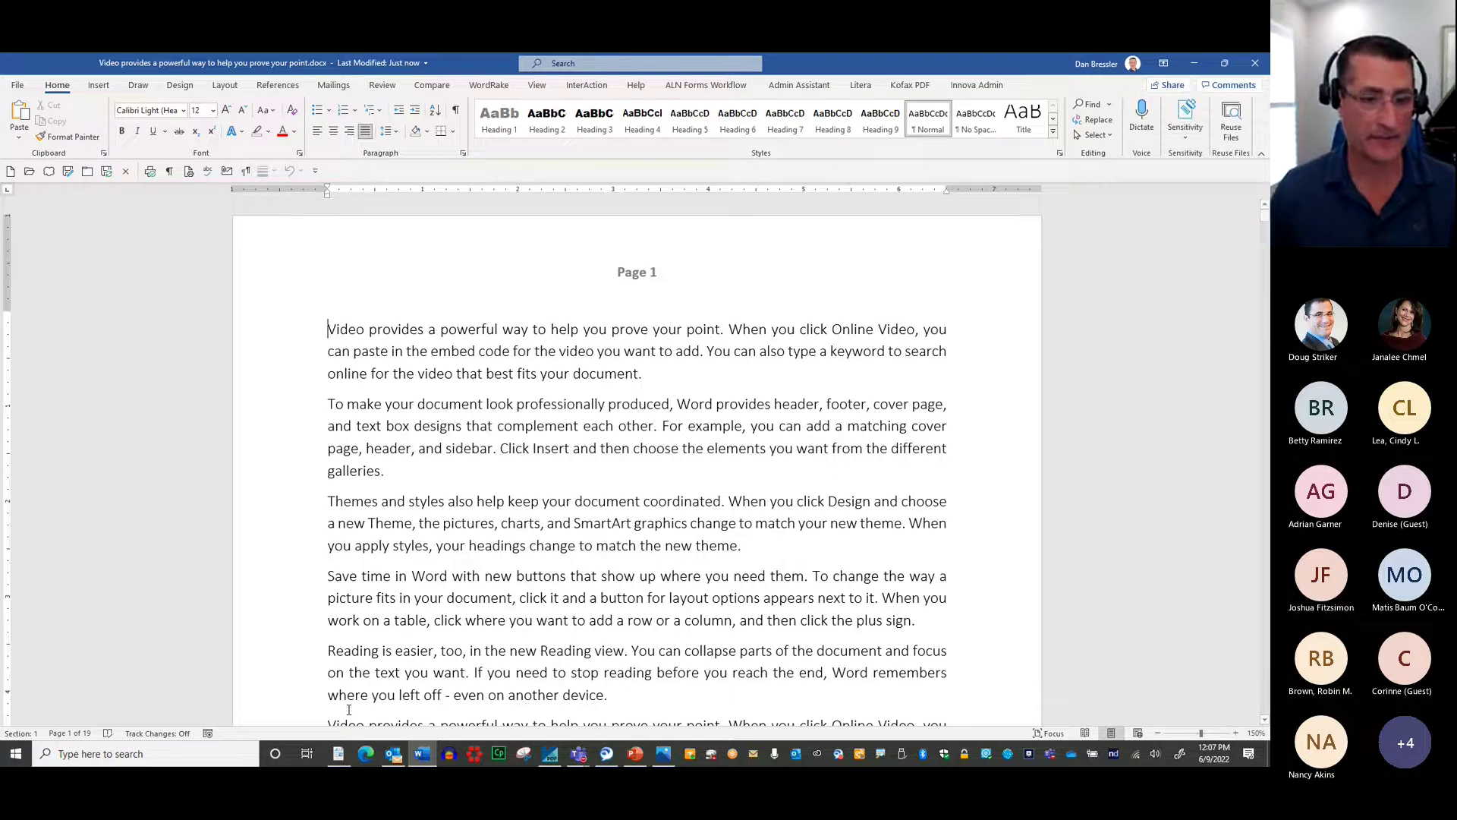
Step: Switch to the Downloads folder in File Explorer and try editing the name of Intune - Email Setup Guide.pdf in place
click(345, 759)
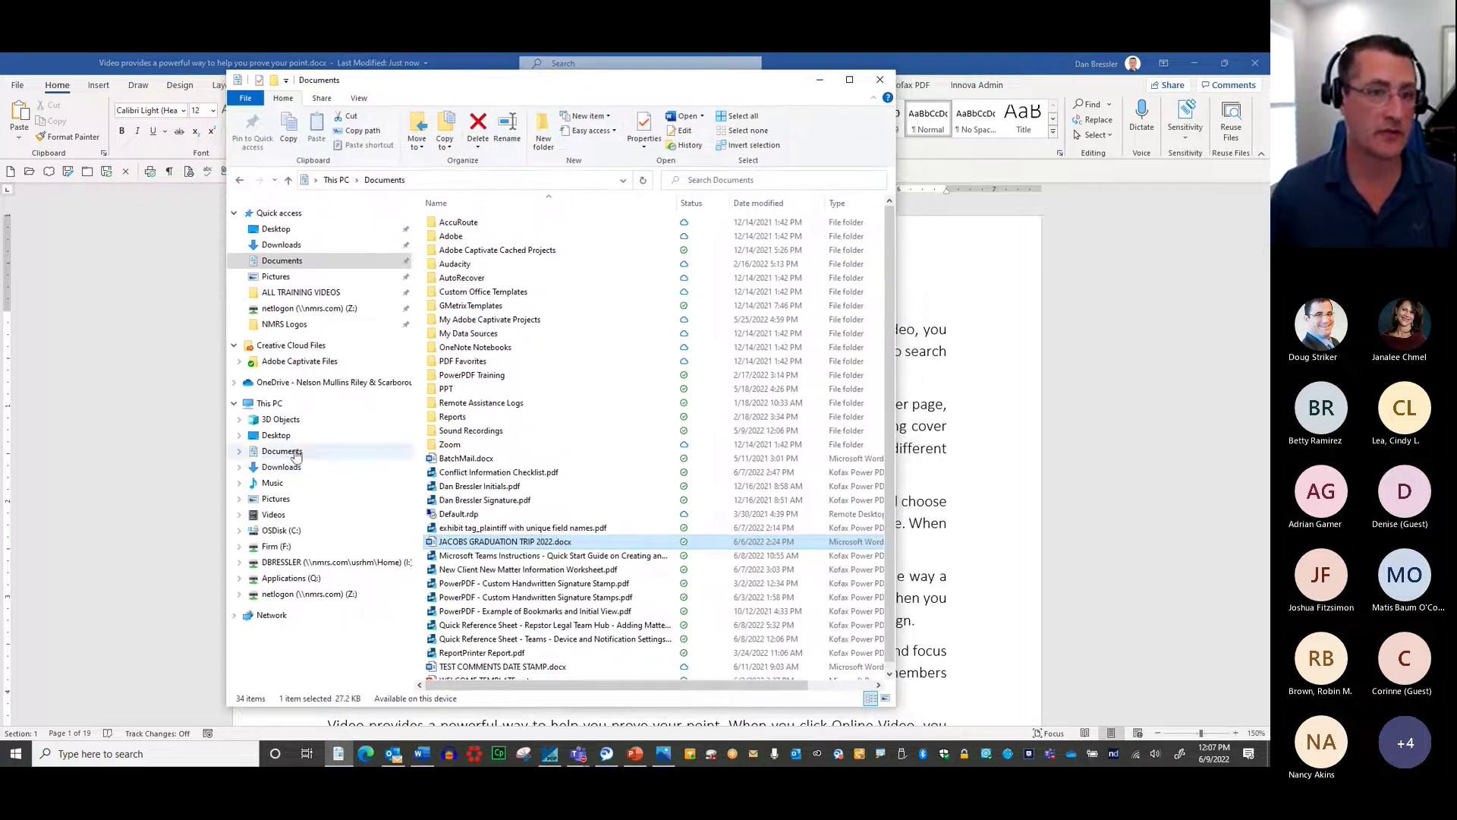
click(334, 467)
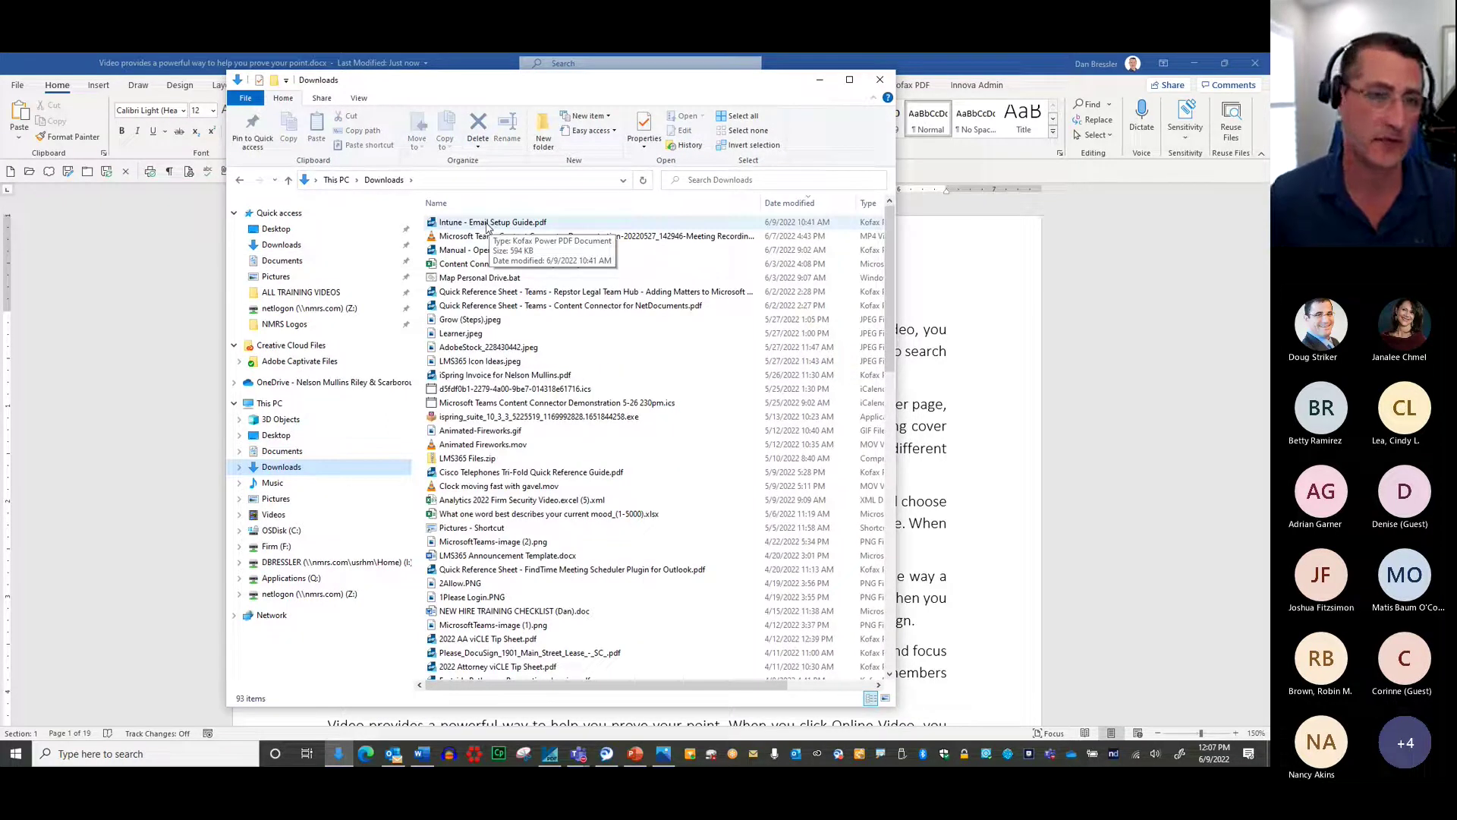
click(490, 224)
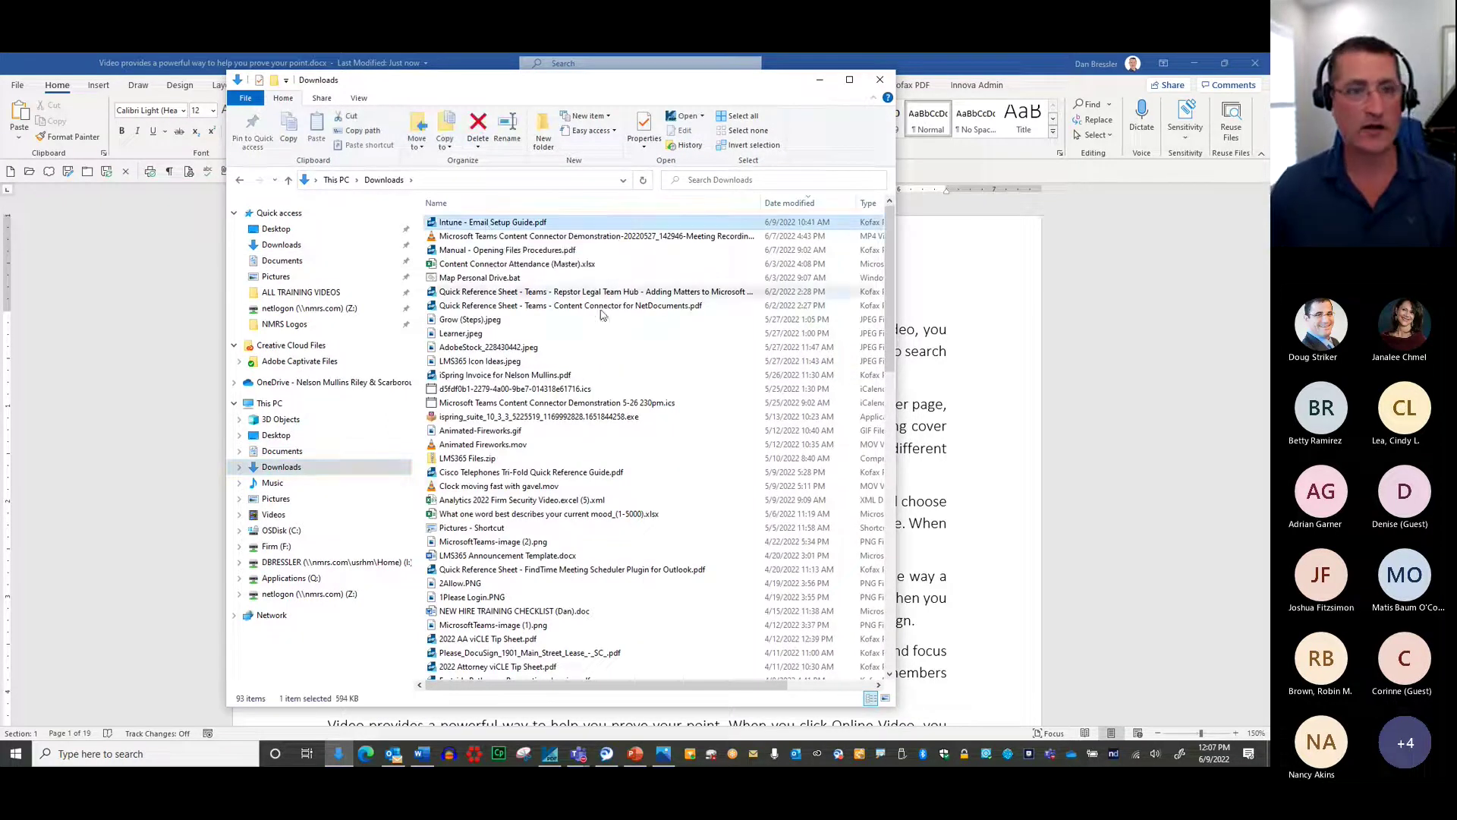
click(497, 224)
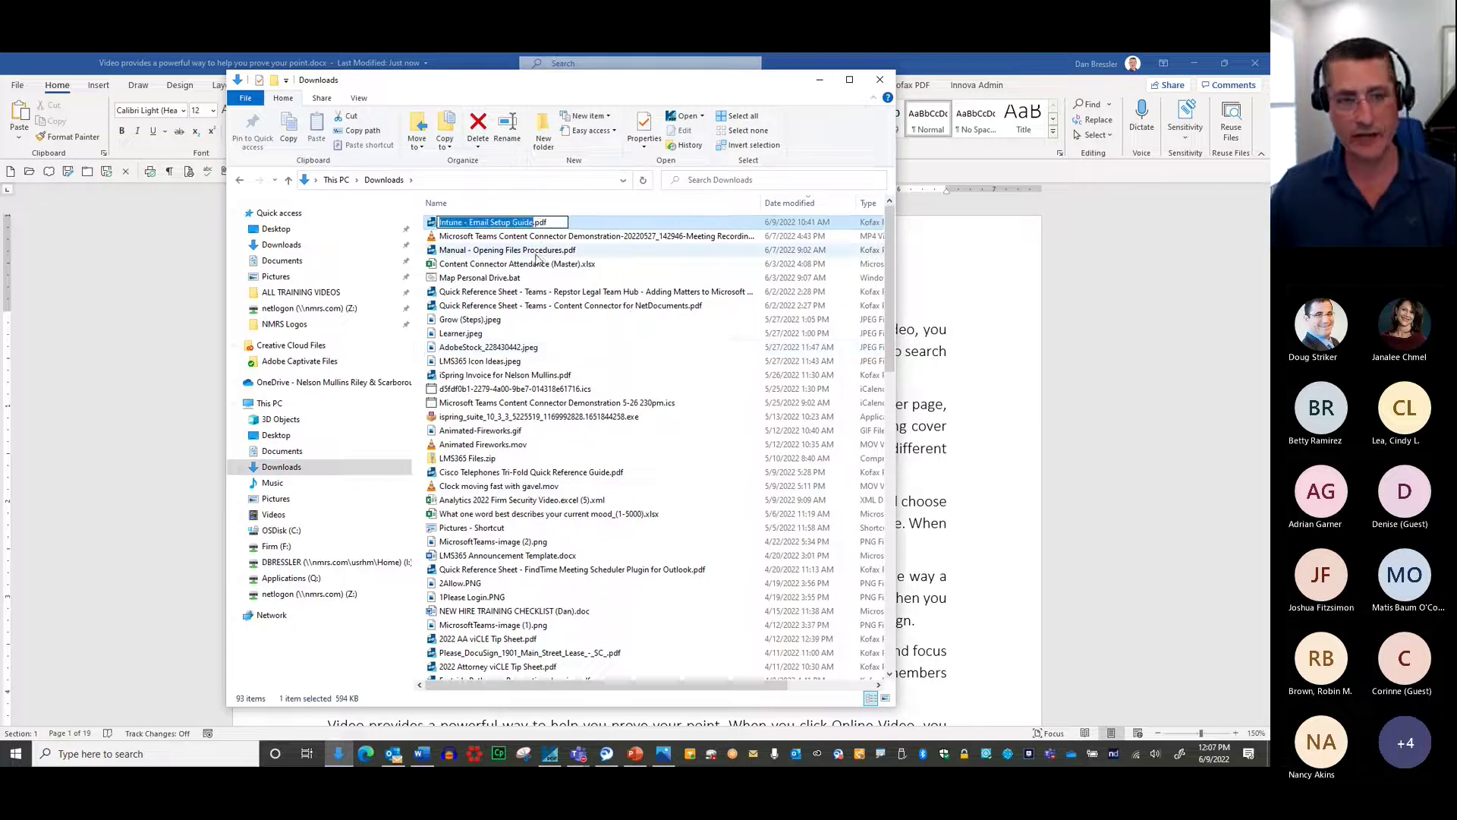
key(Escape)
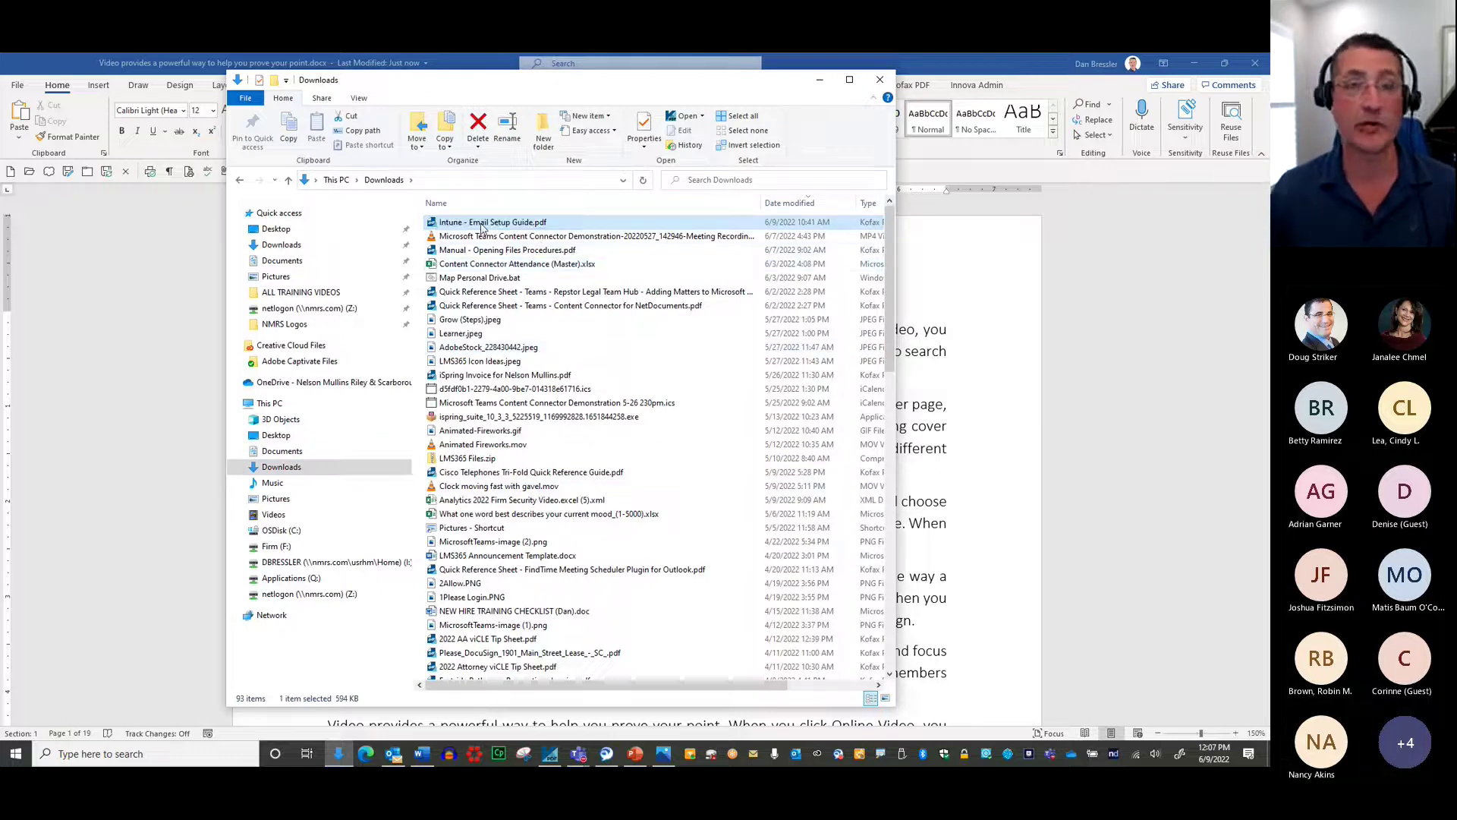
Step: Bring up the file actions for Intune - Email Setup Guide.pdf, dismiss them, and start and cancel a rename of the file
right_click(482, 227)
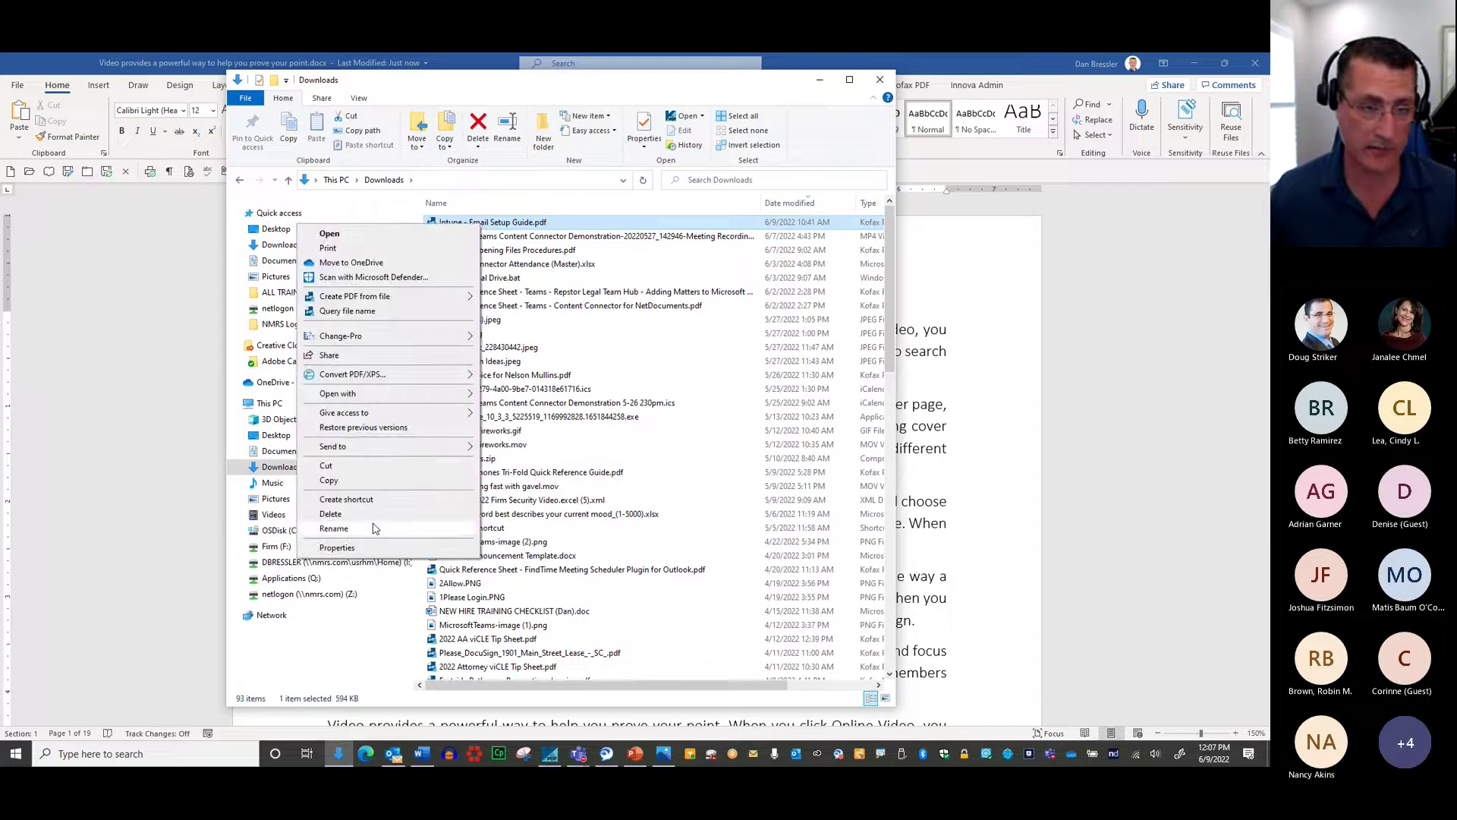
click(502, 118)
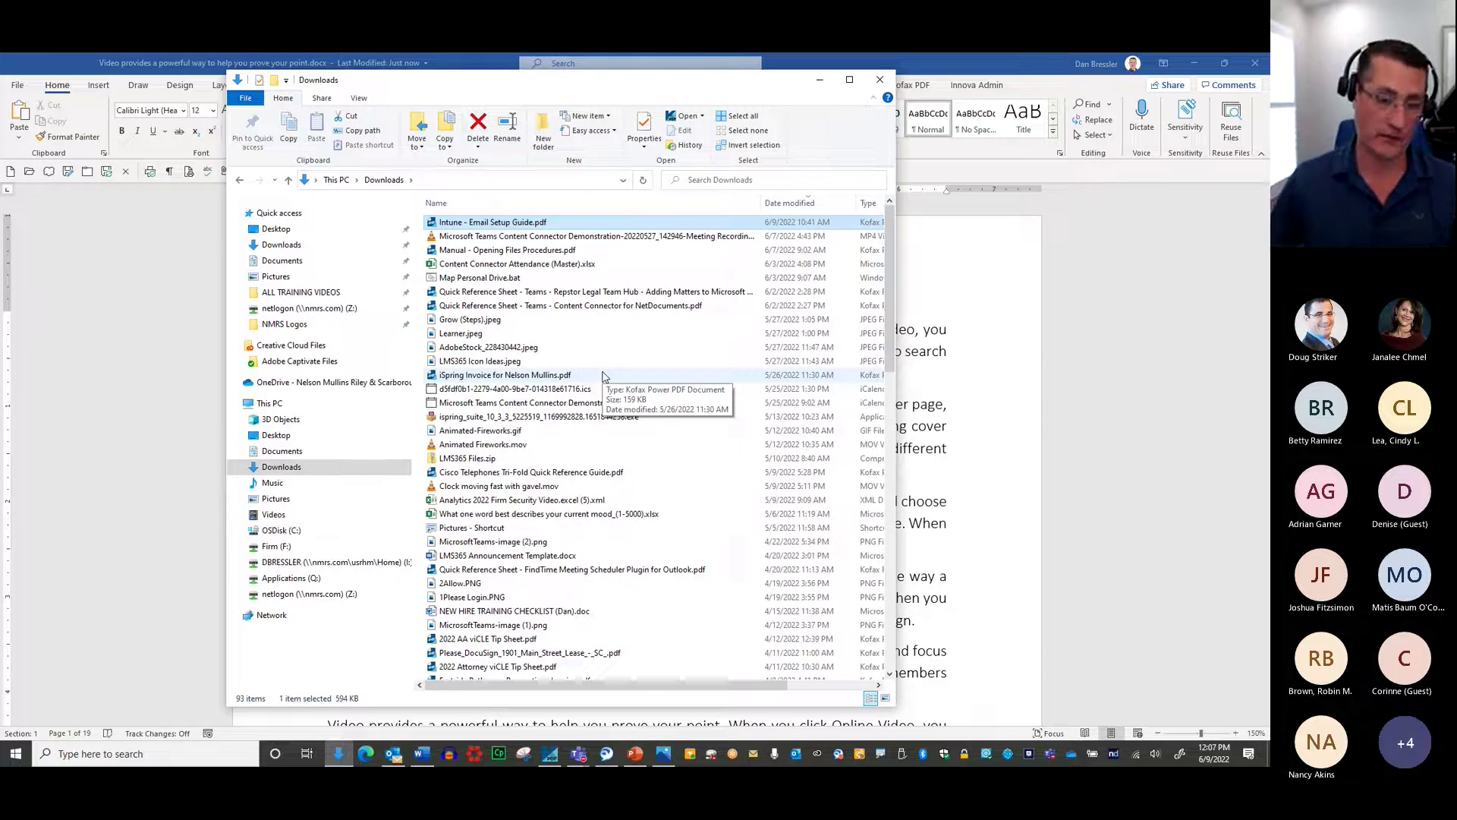
key(F2)
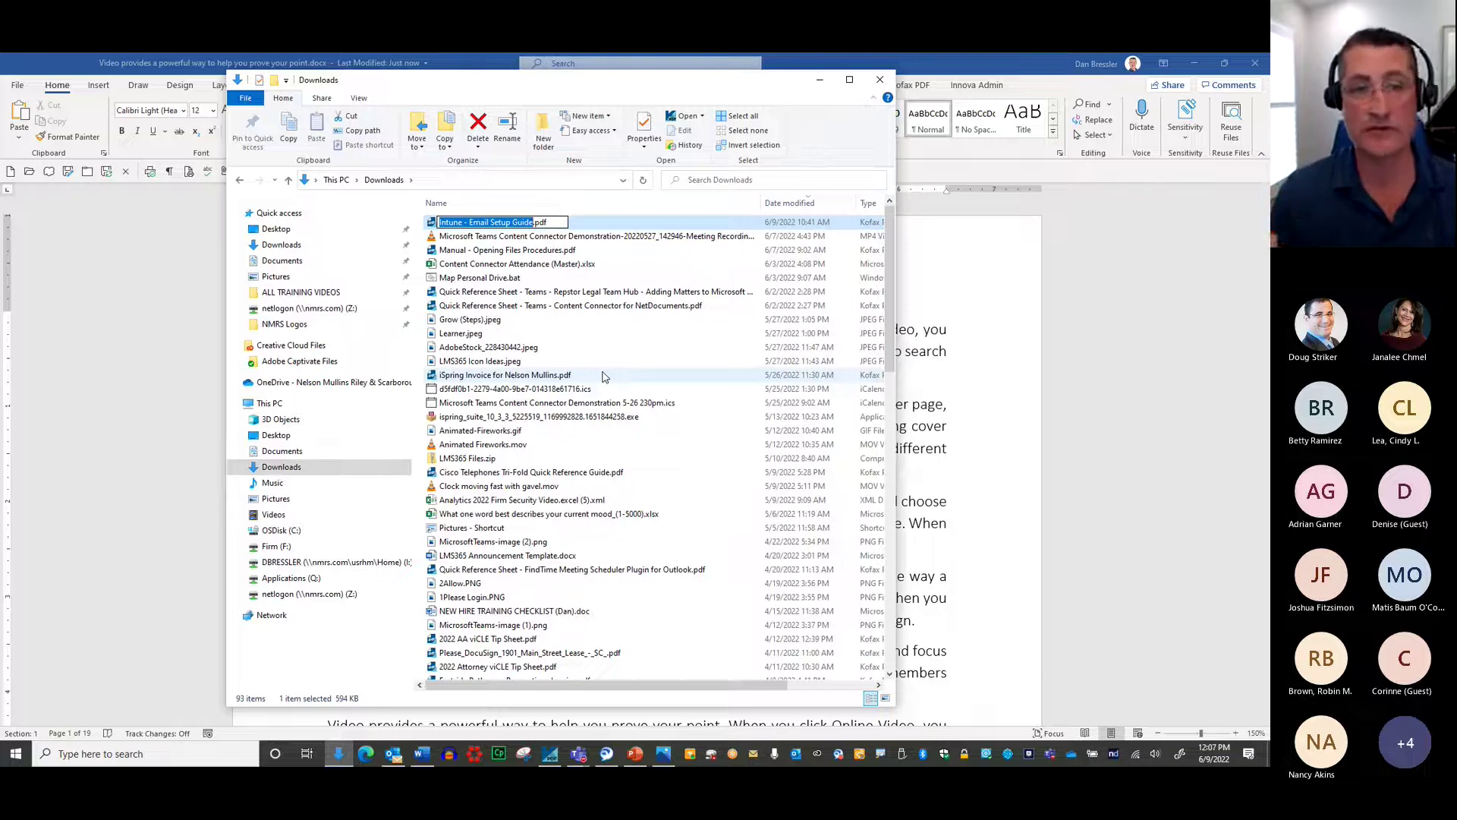
key(Escape)
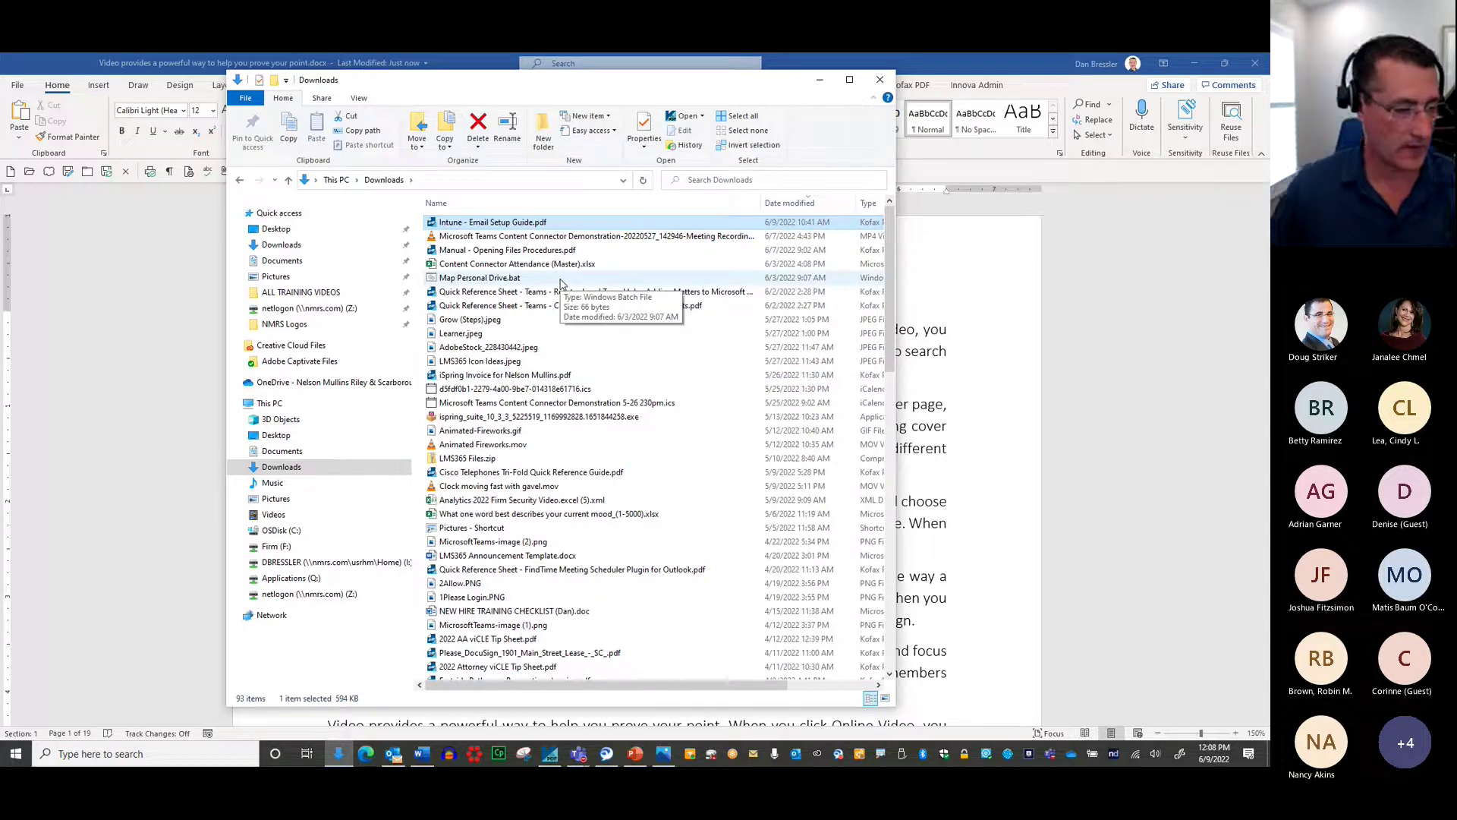
Step: Close File Explorer and minimize the Word document to show the desktop
click(880, 80)
click(1194, 63)
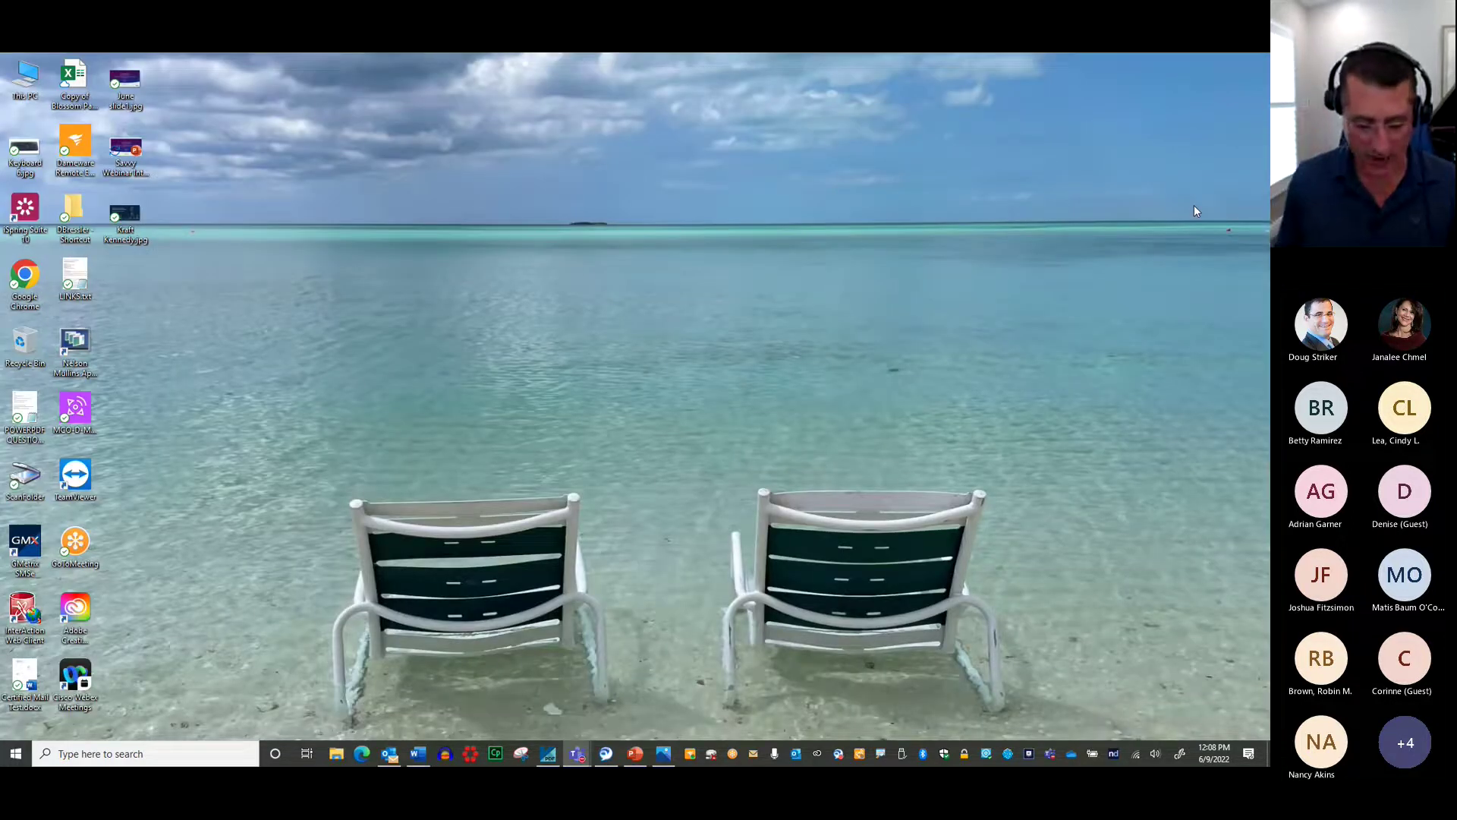
Step: Bring up Windows Settings, reposition its window on the desktop, and close it
key(super+i)
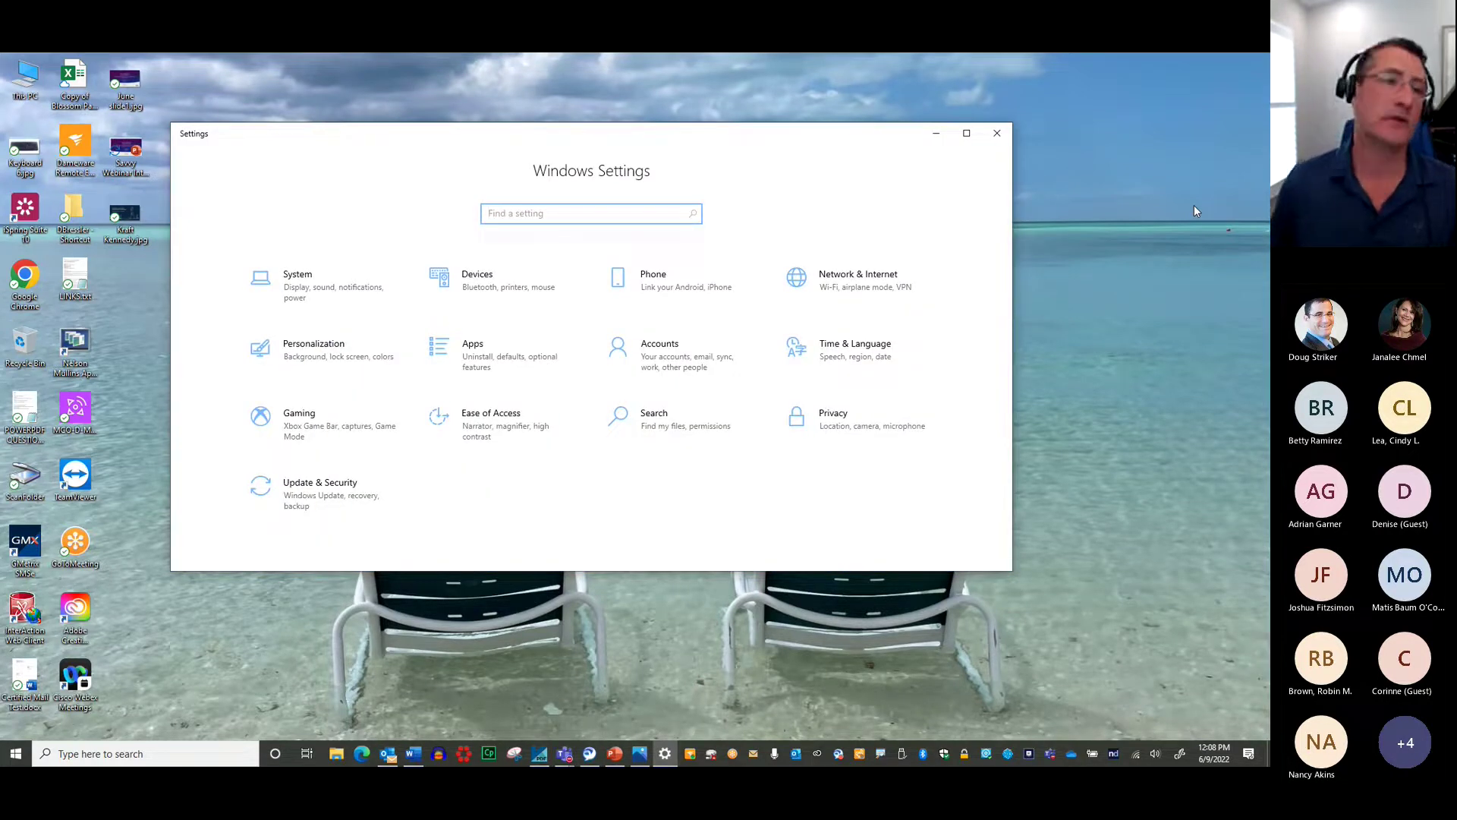
drag(764, 134, 826, 180)
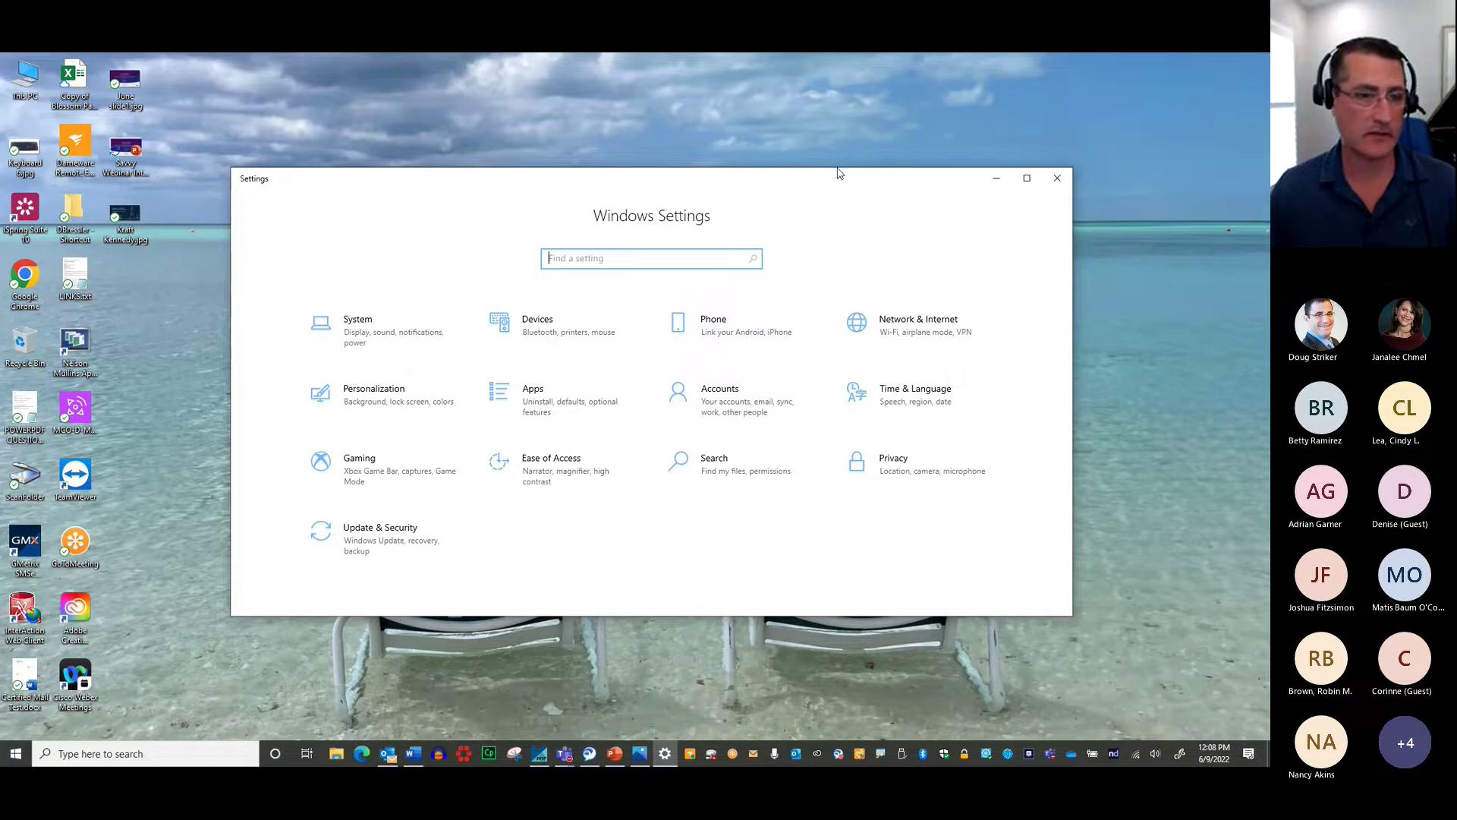
click(1057, 178)
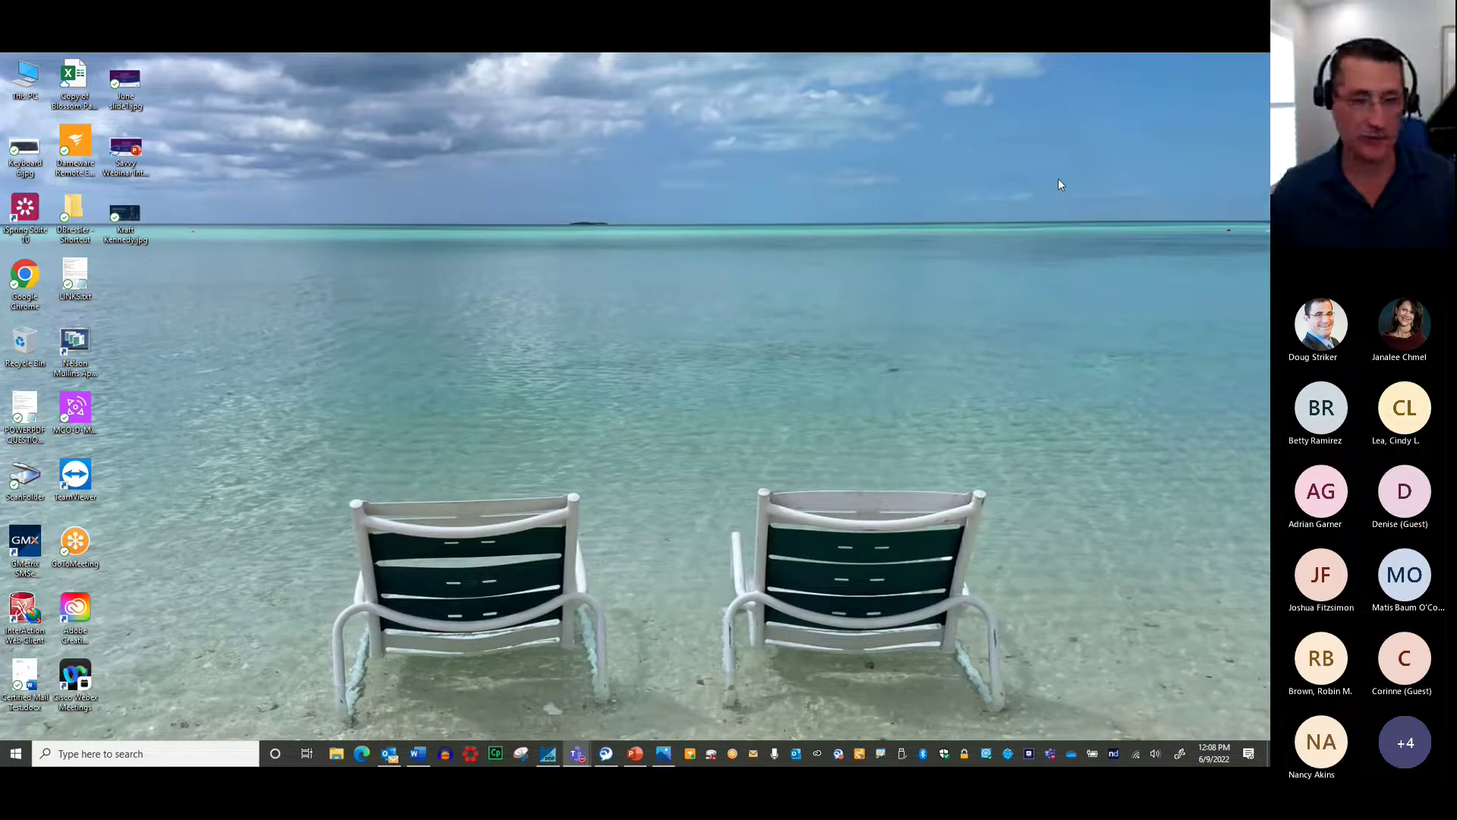
Step: Show the Keyboard 6.jpg image in Photos, circle its arrow keys in red, and minimize the image
click(15, 754)
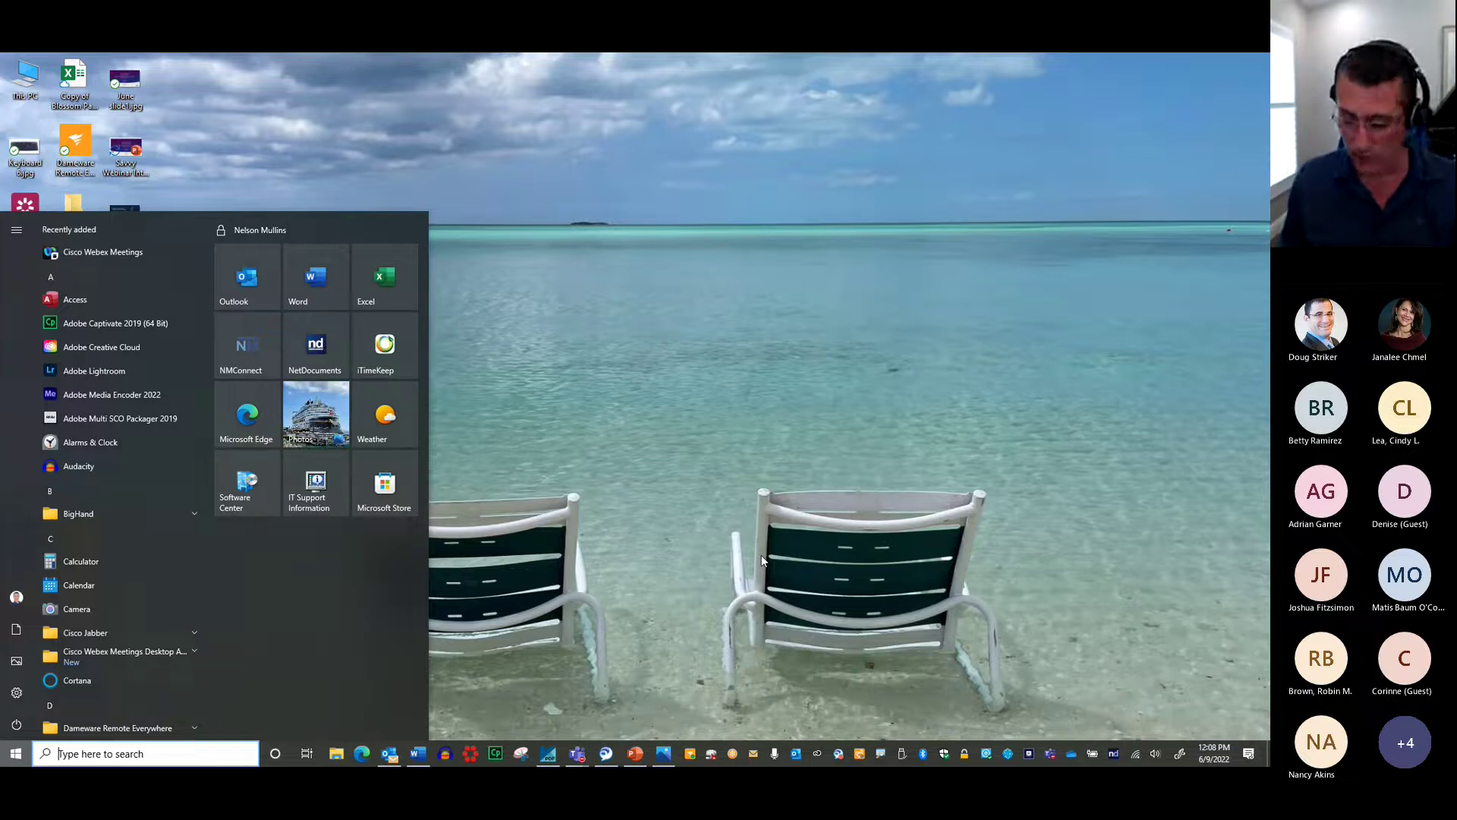
click(663, 753)
key(ctrl+2)
mouse_move(1030, 438)
mouse_down()
mouse_move(967, 444)
mouse_move(1017, 577)
mouse_move(1058, 444)
mouse_up()
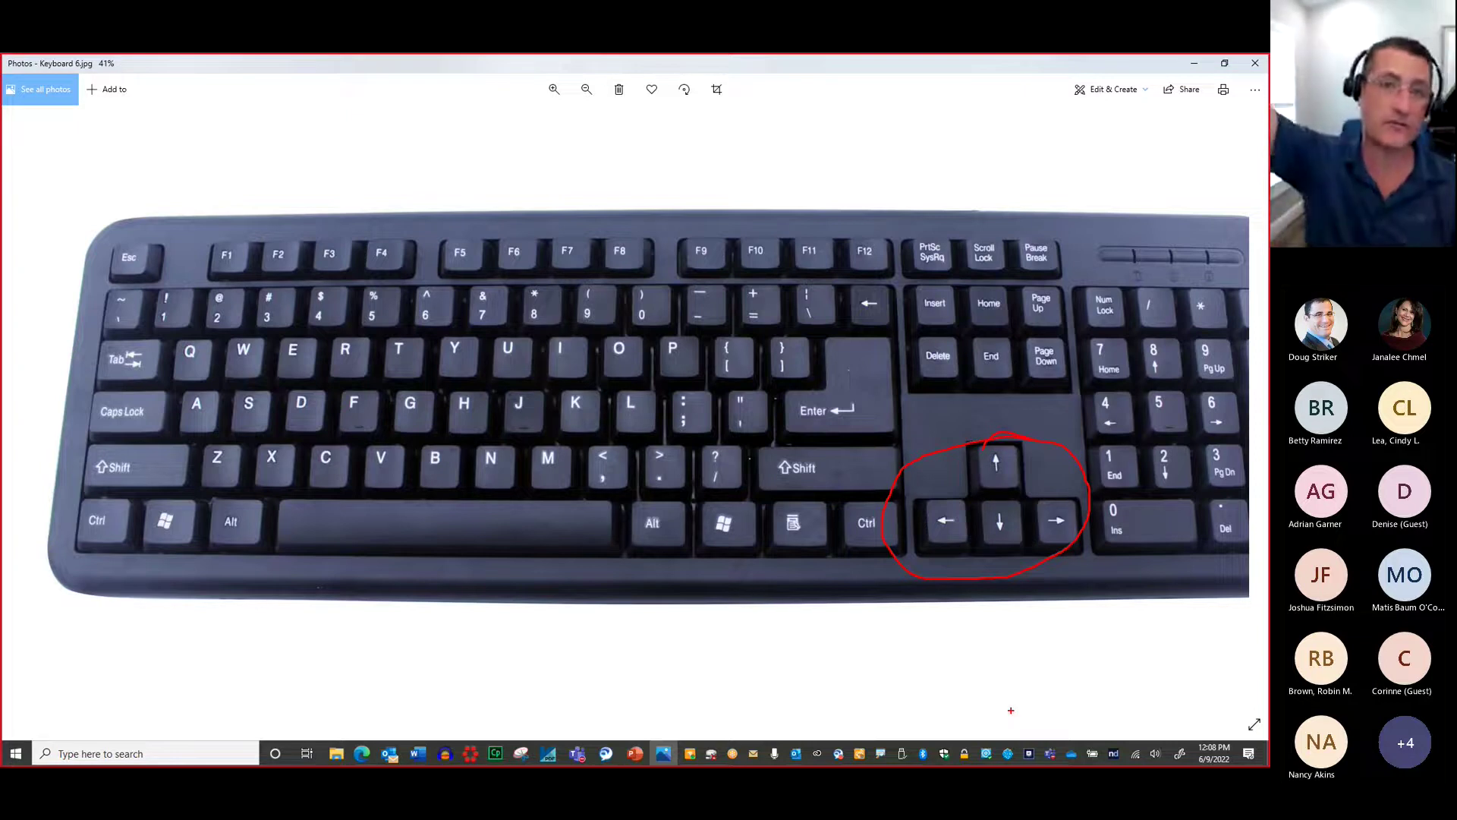
key(Escape)
click(1194, 63)
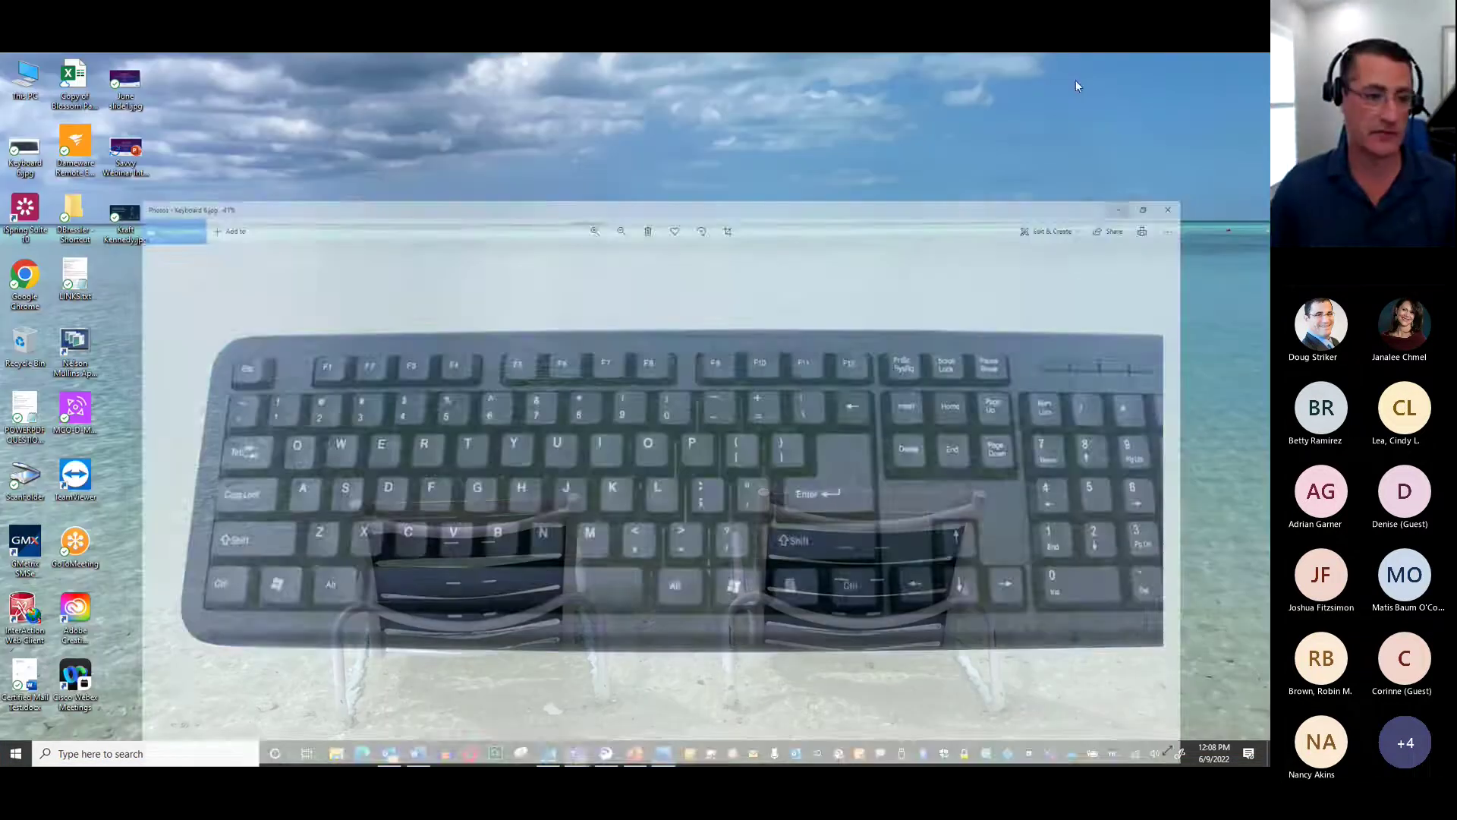
Step: Resize the Start menu's height and width, finish with a single tile-group width and increased height, and return to the desktop
click(15, 752)
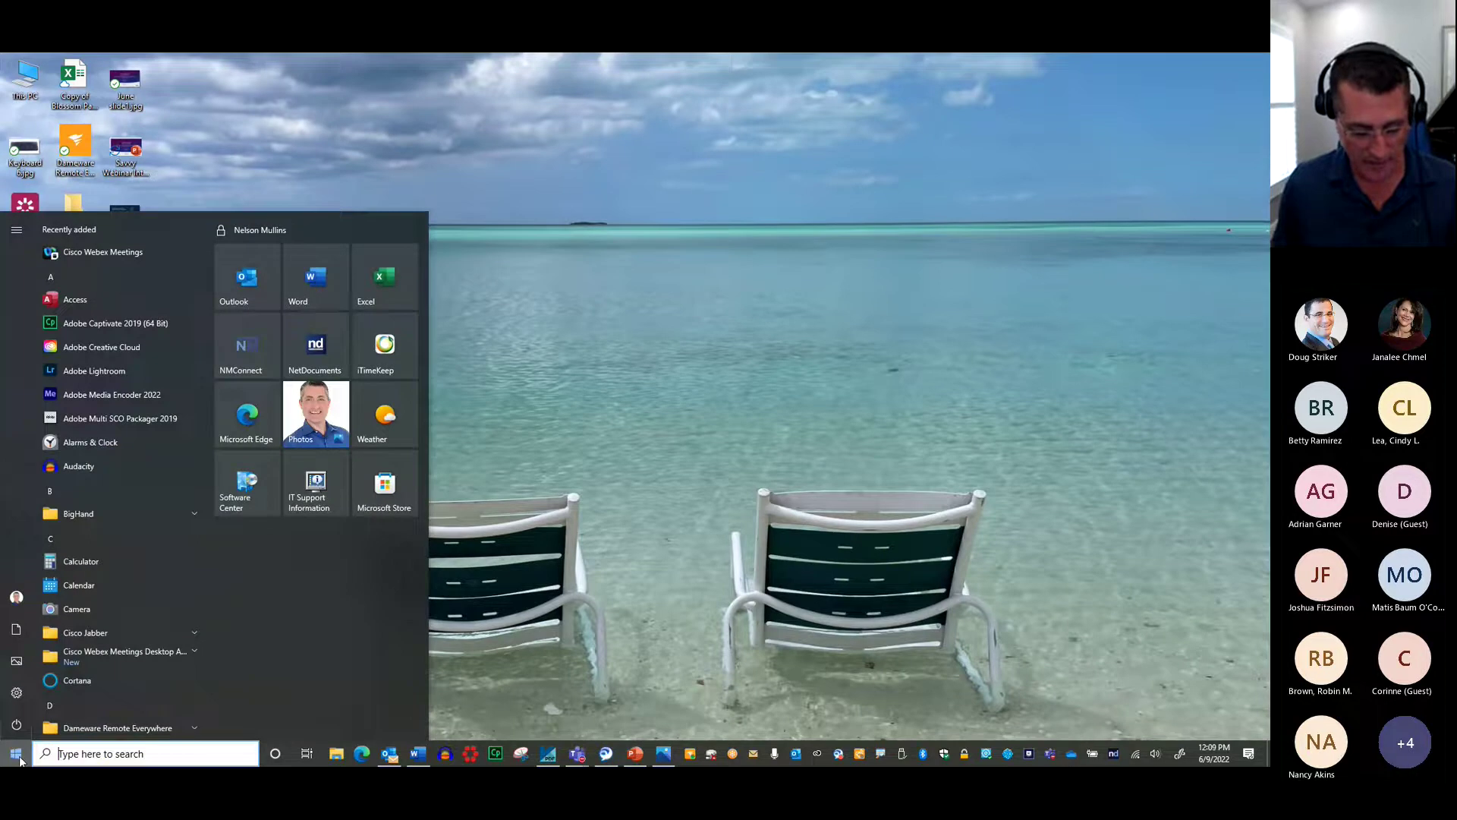
key(Escape)
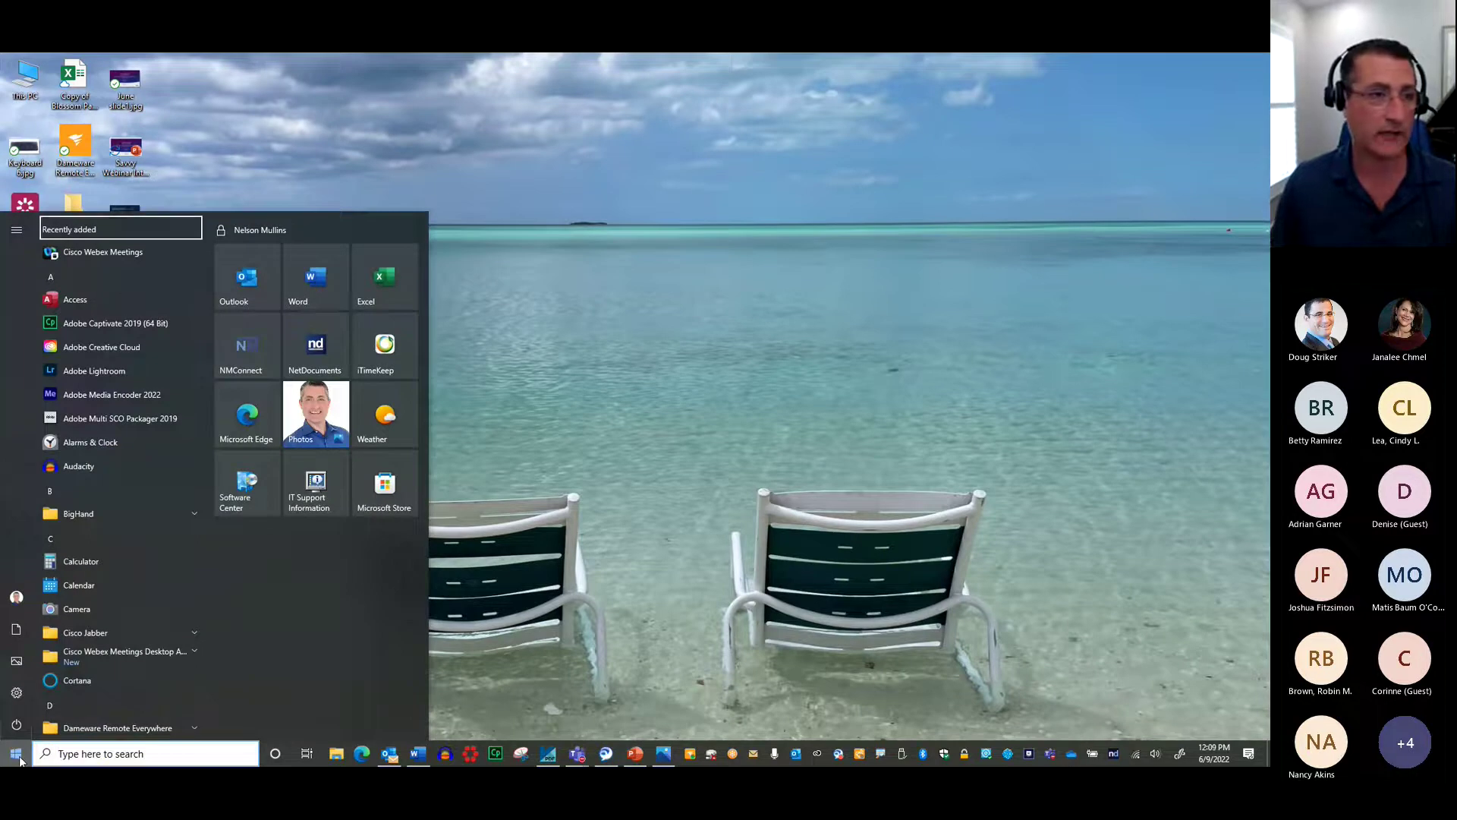
key(ctrl+Down)
key(ctrl+Down)
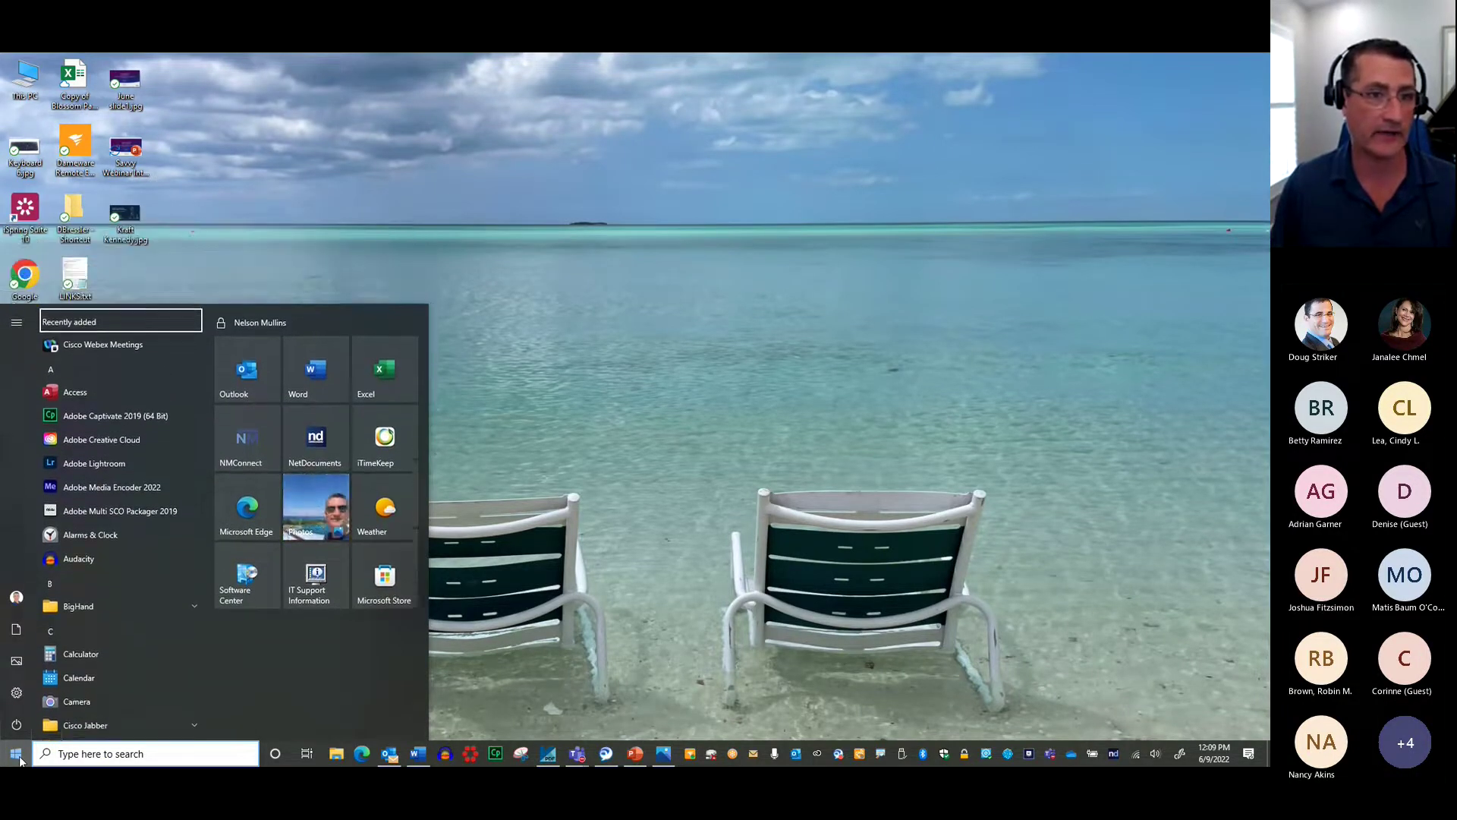
key(ctrl+Right)
key(ctrl+Right)
key(ctrl+Up)
key(ctrl+Up)
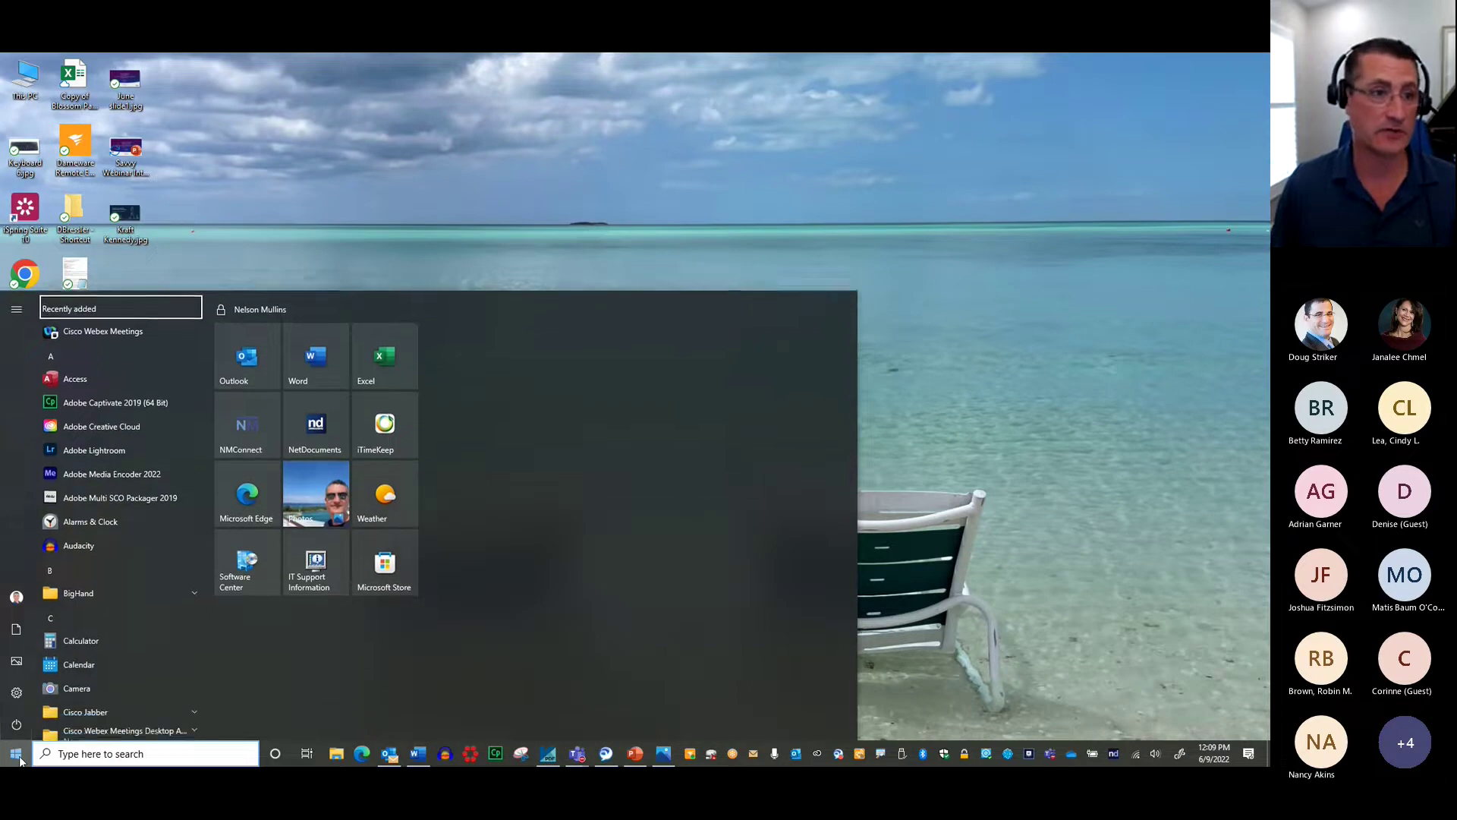
key(ctrl+Left)
key(ctrl+Up)
key(ctrl+Left)
key(ctrl+Up)
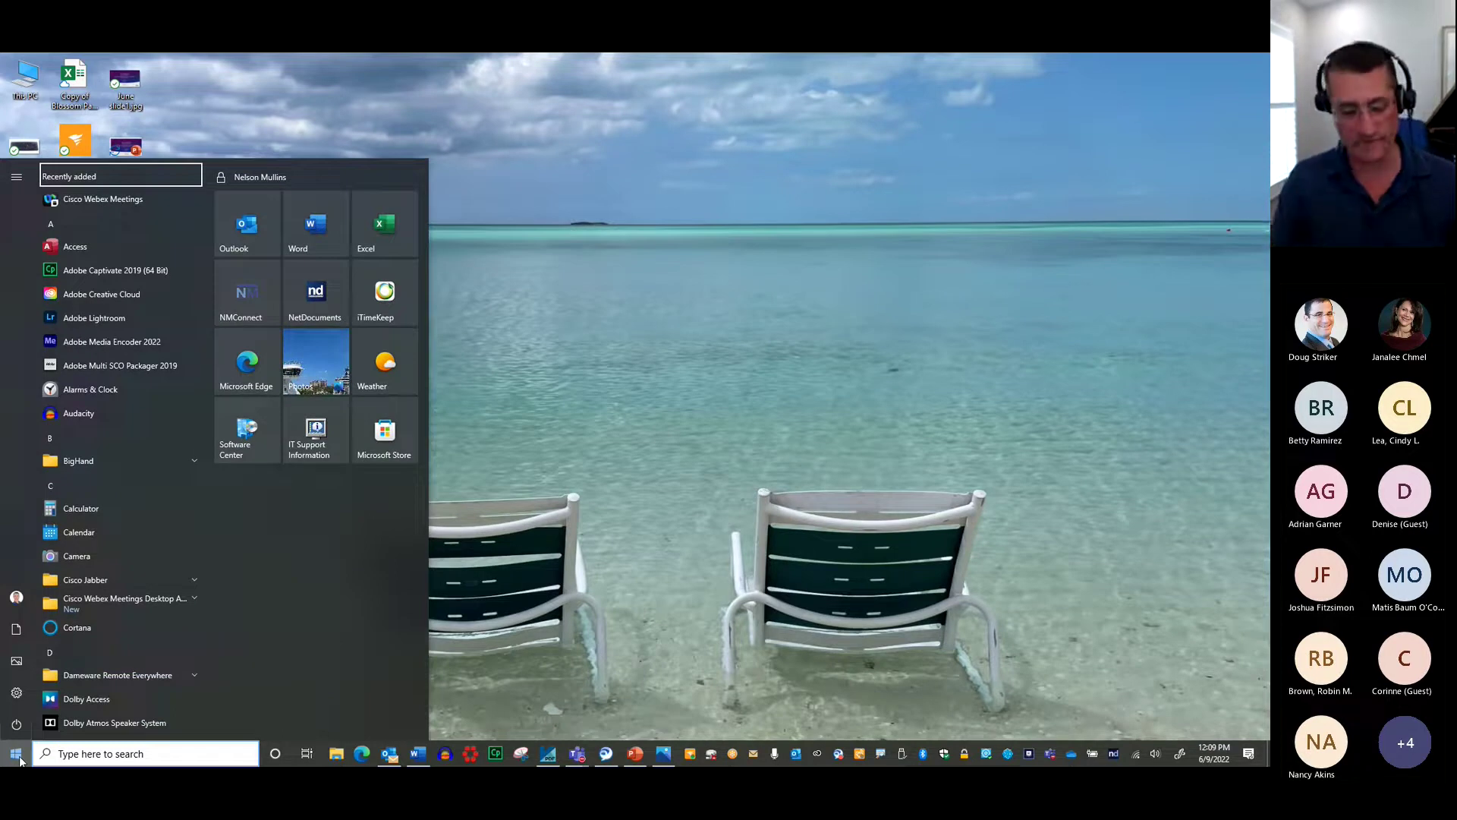
click(592, 545)
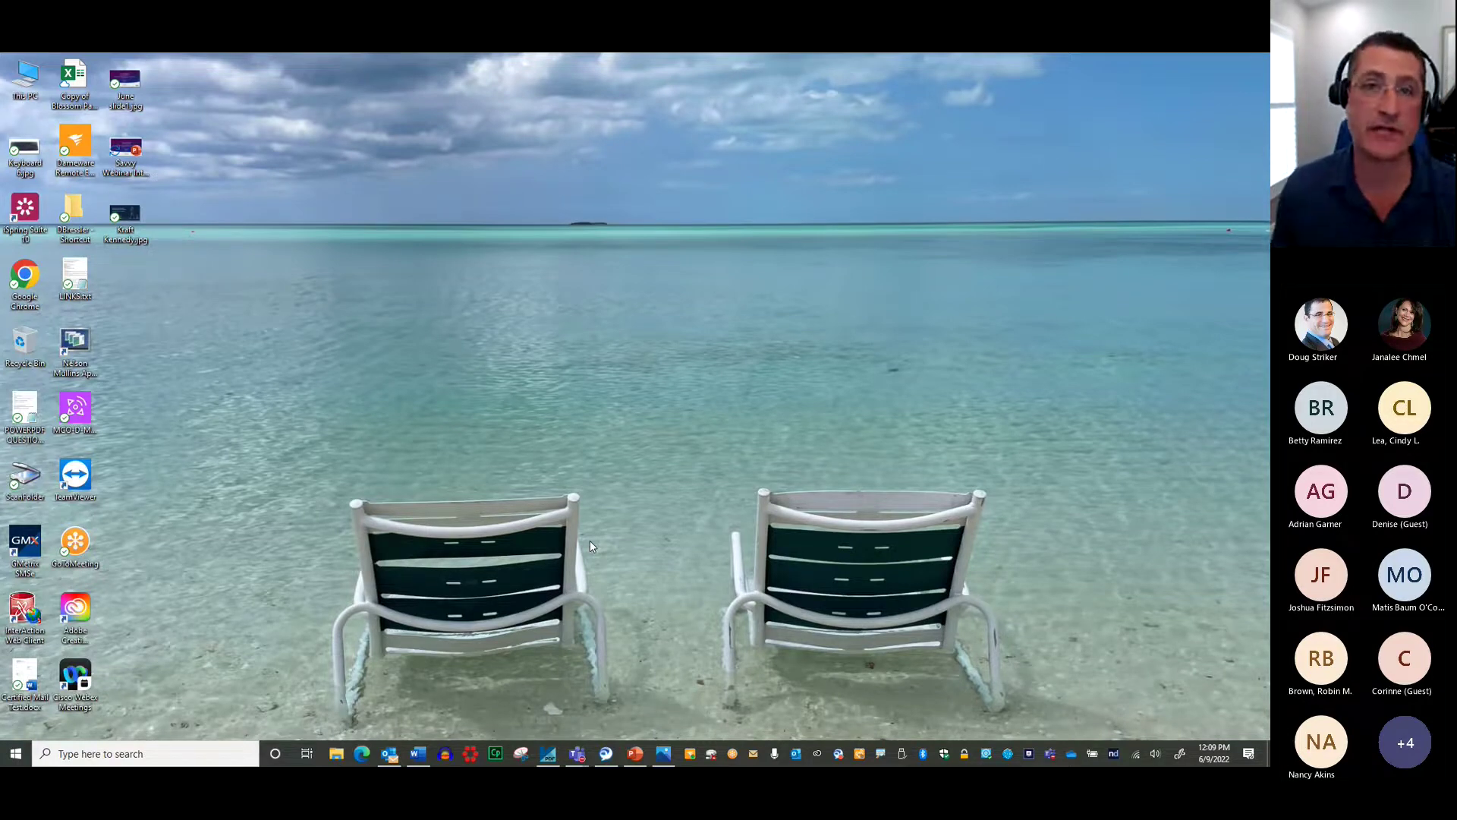
key(super)
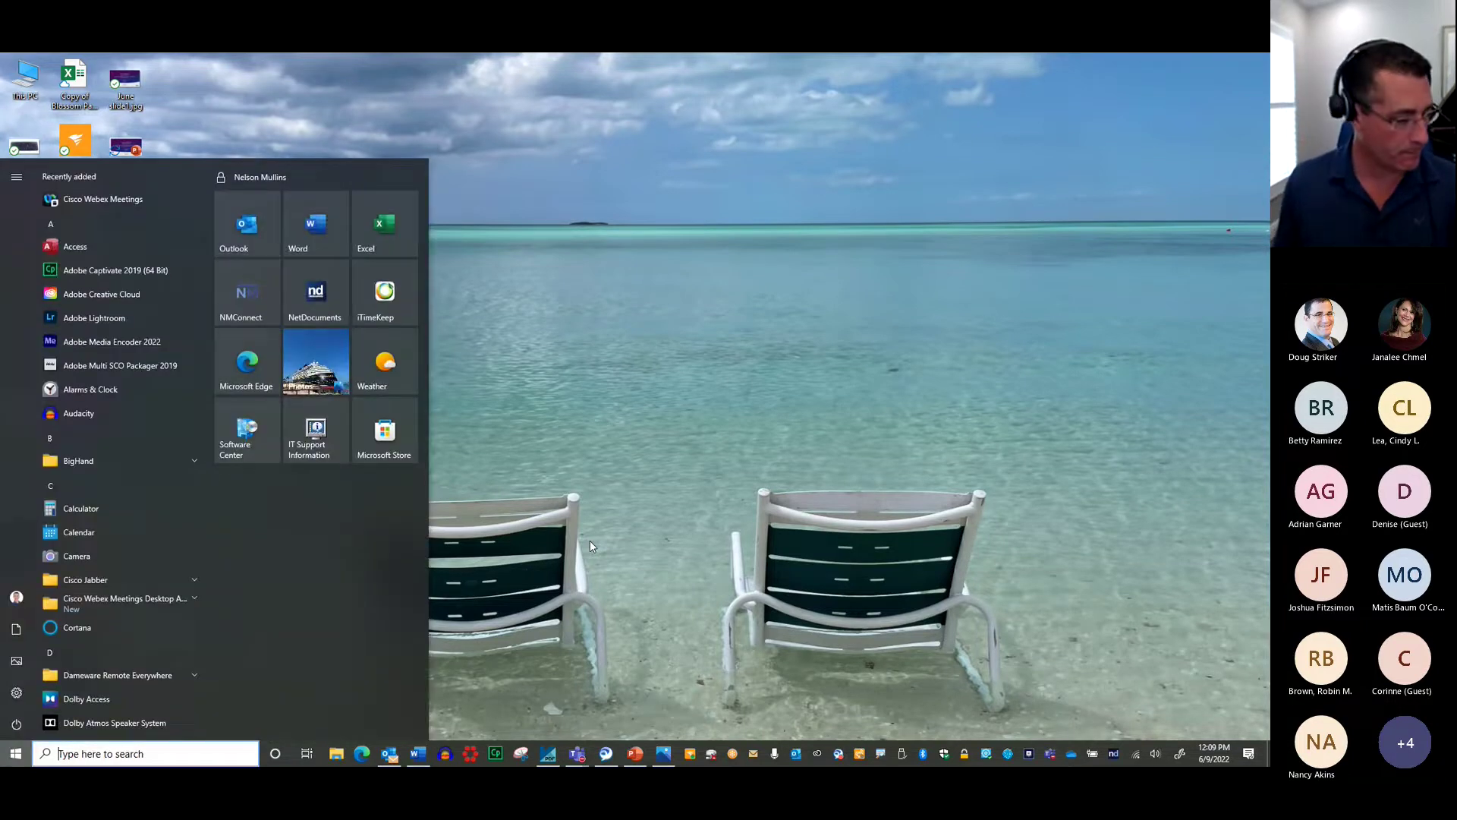
key(super)
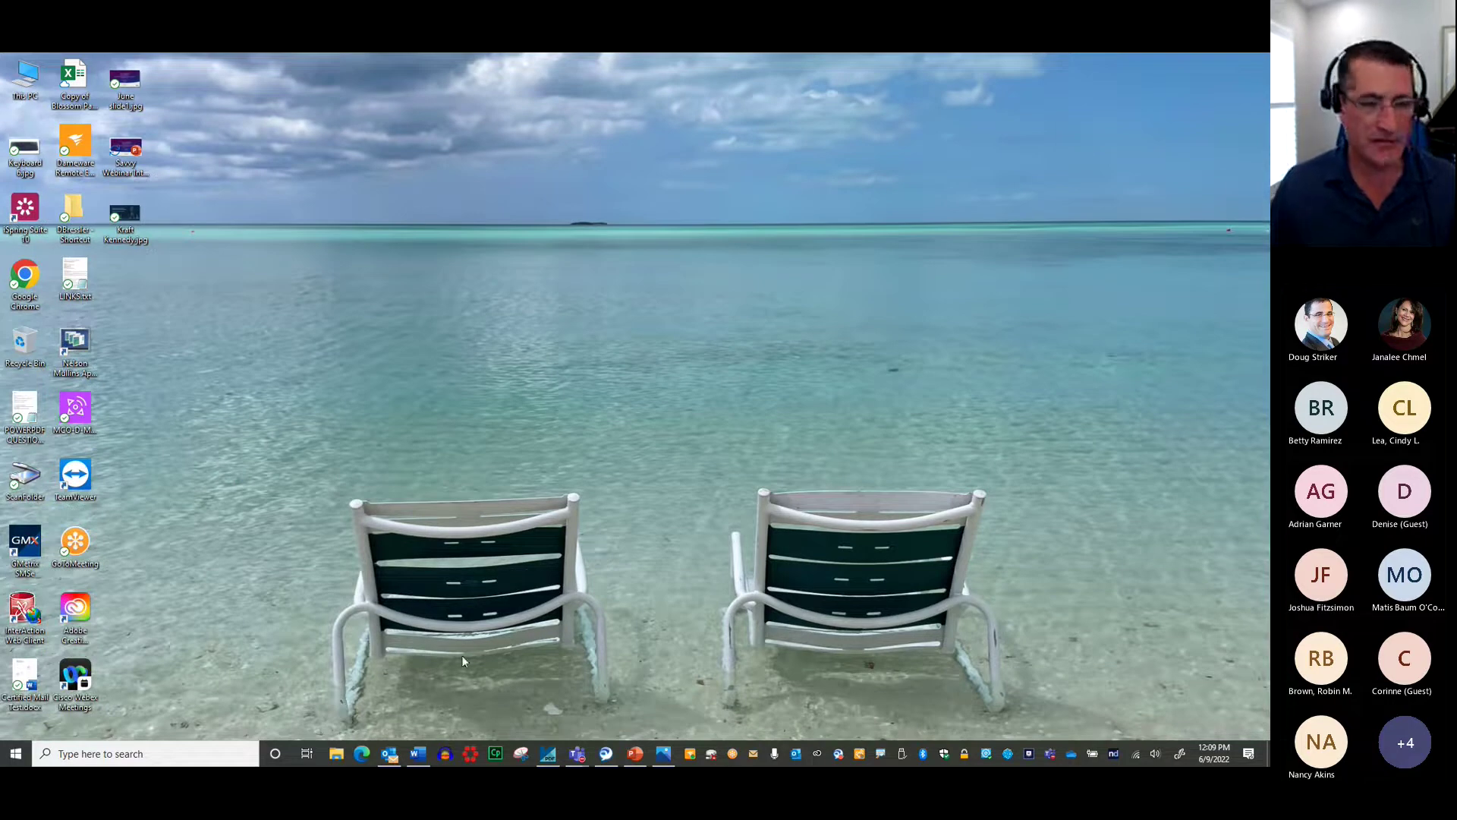
Step: Launch Microsoft Edge, load the Home favorite for the NMCONNECT site, and maximize the browser
click(362, 756)
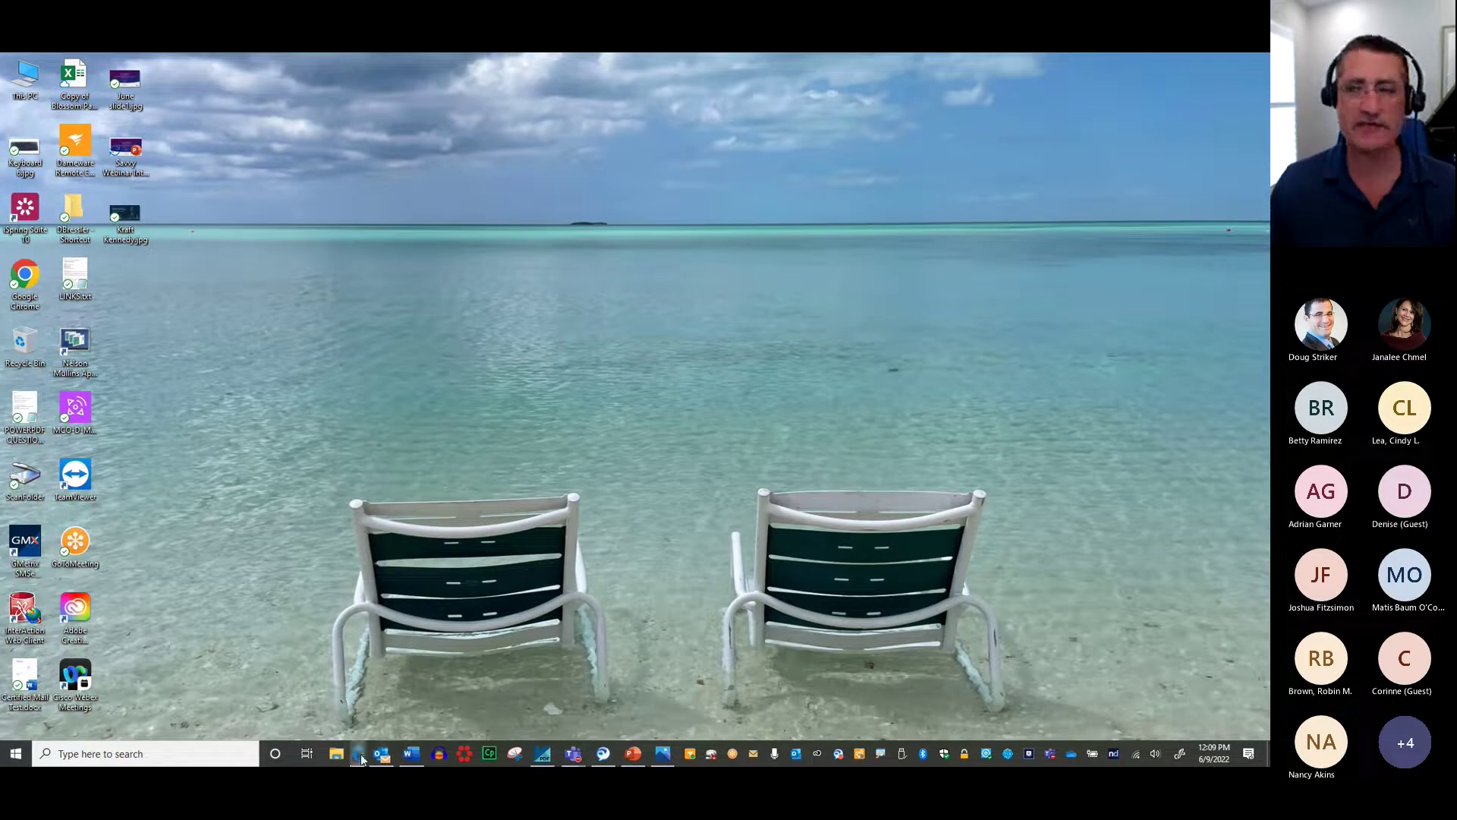
drag(993, 285, 693, 195)
click(415, 236)
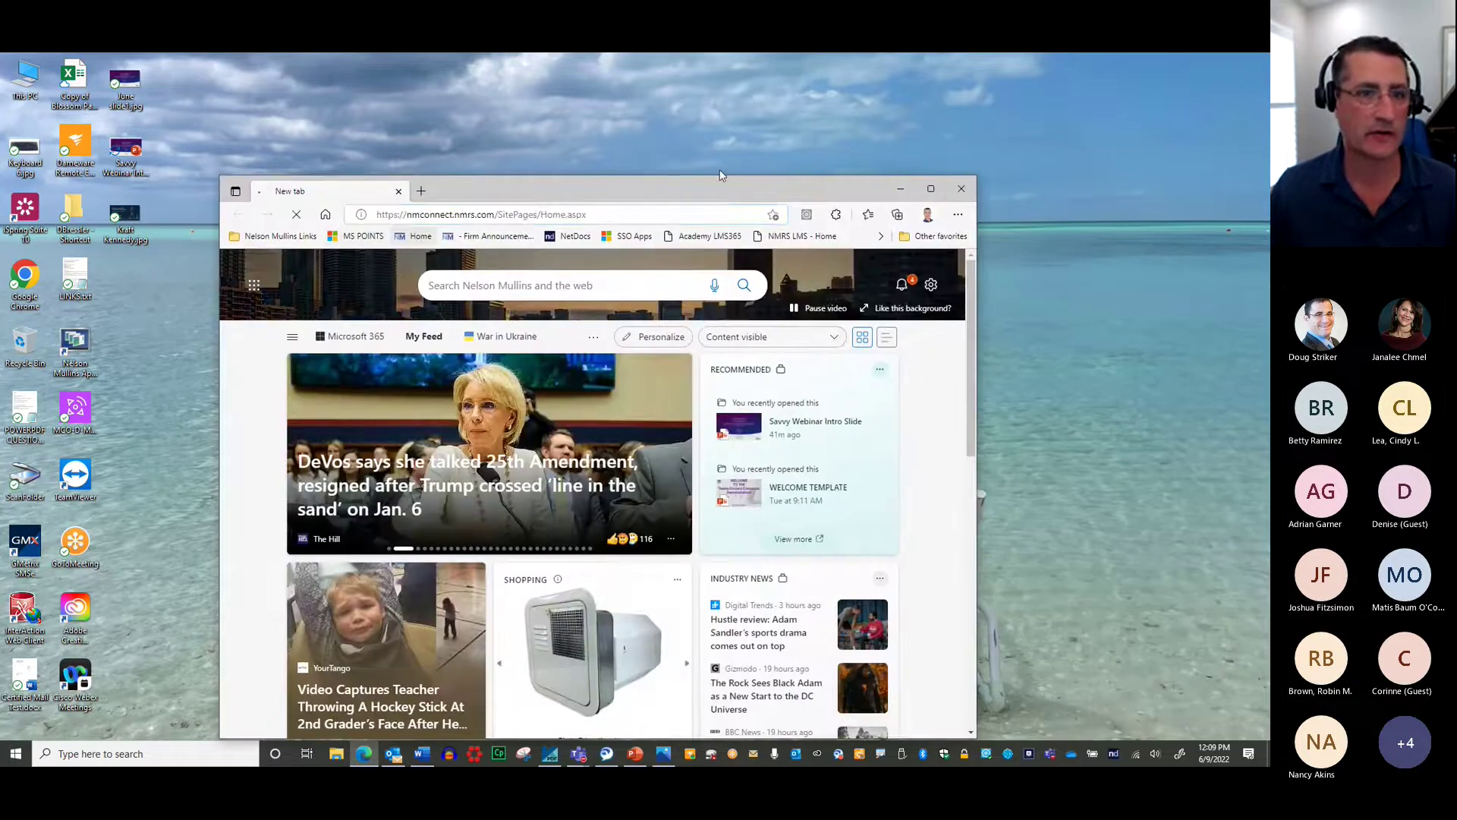
click(930, 189)
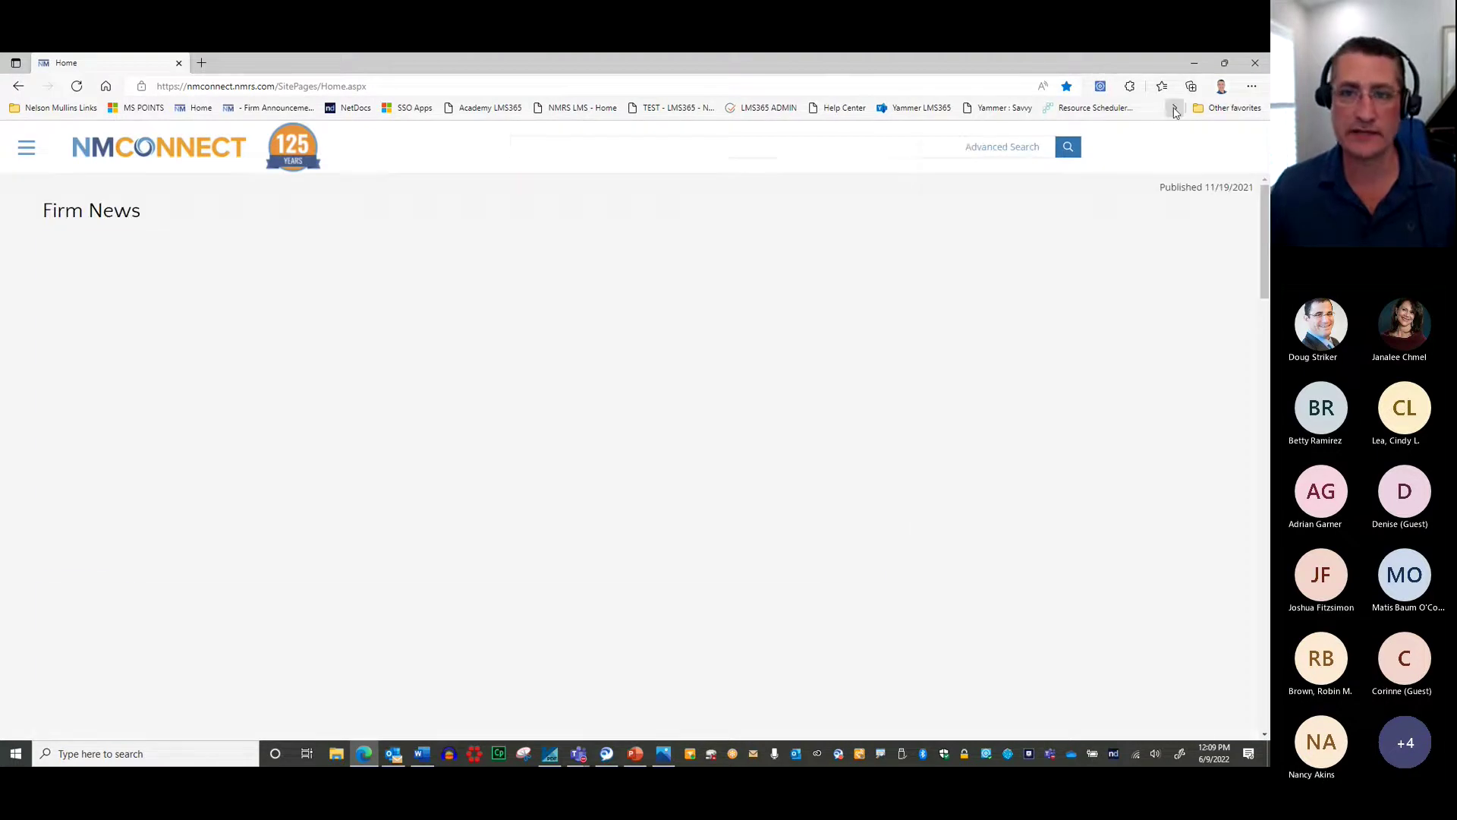
Step: Visit the National Hurricane Center site from the favorites, go back to NMCONNECT and forward again, and minimize the browser
click(1174, 107)
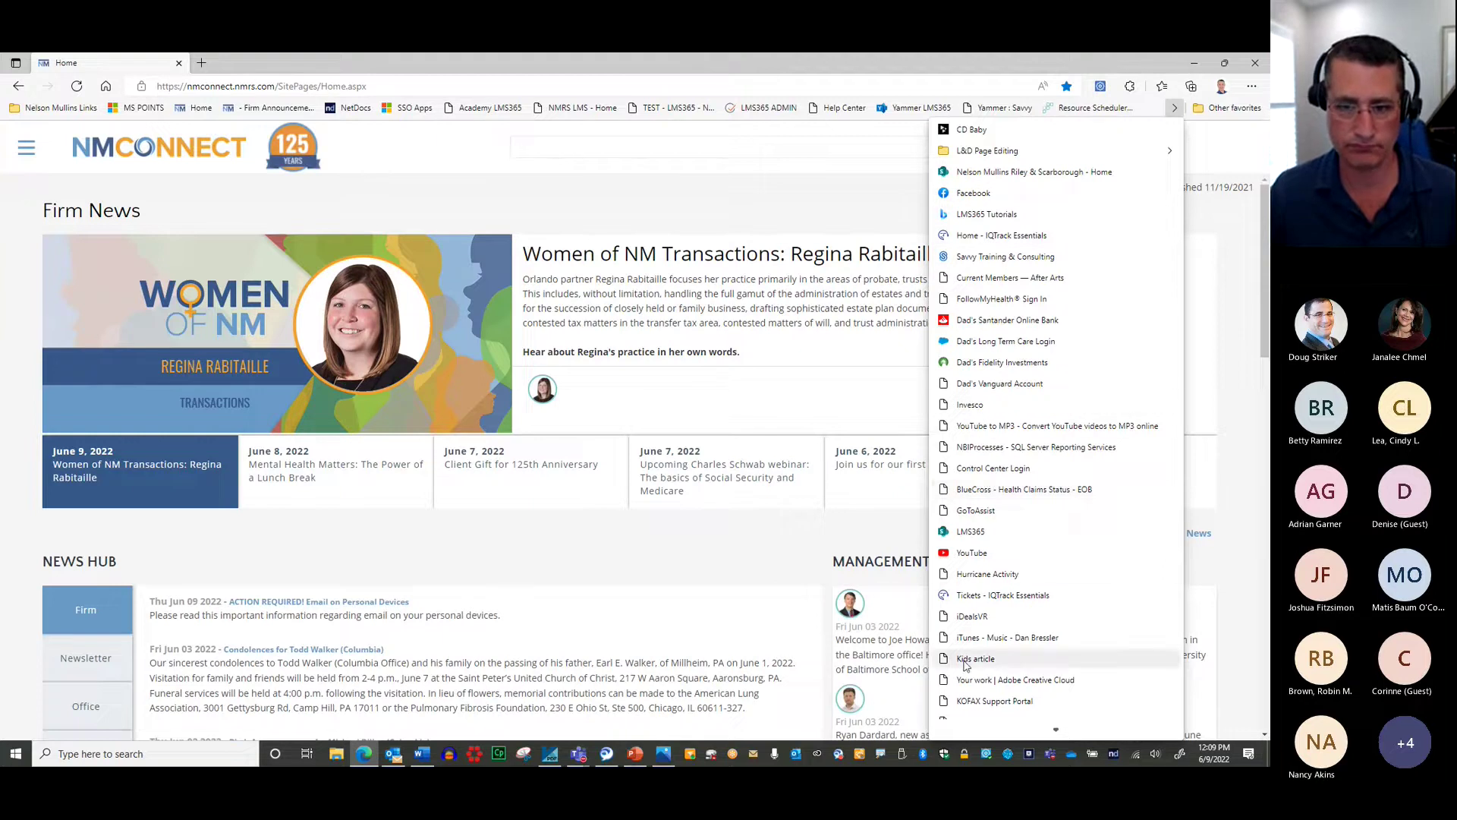
key(Escape)
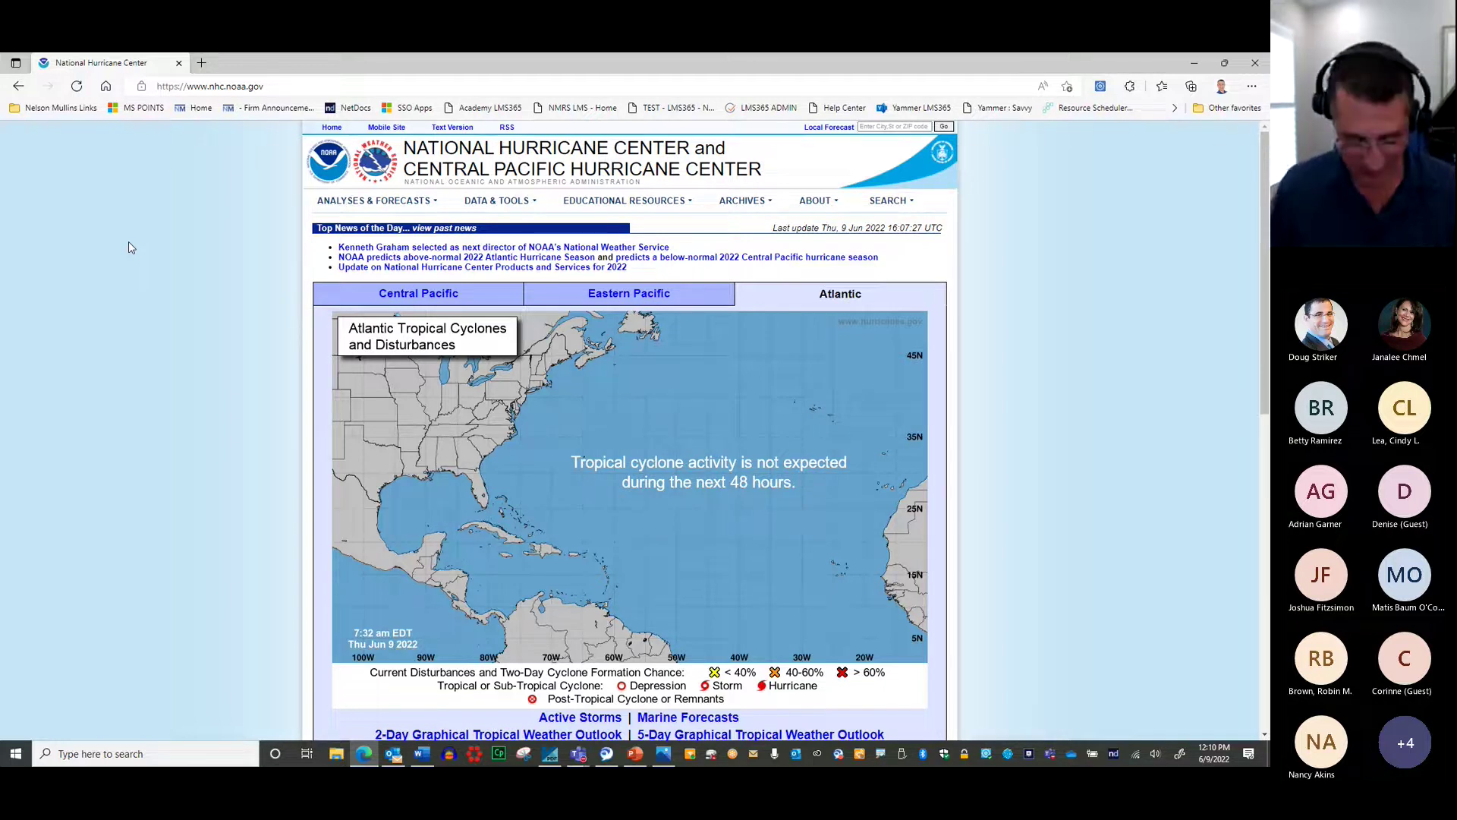
key(alt+Left)
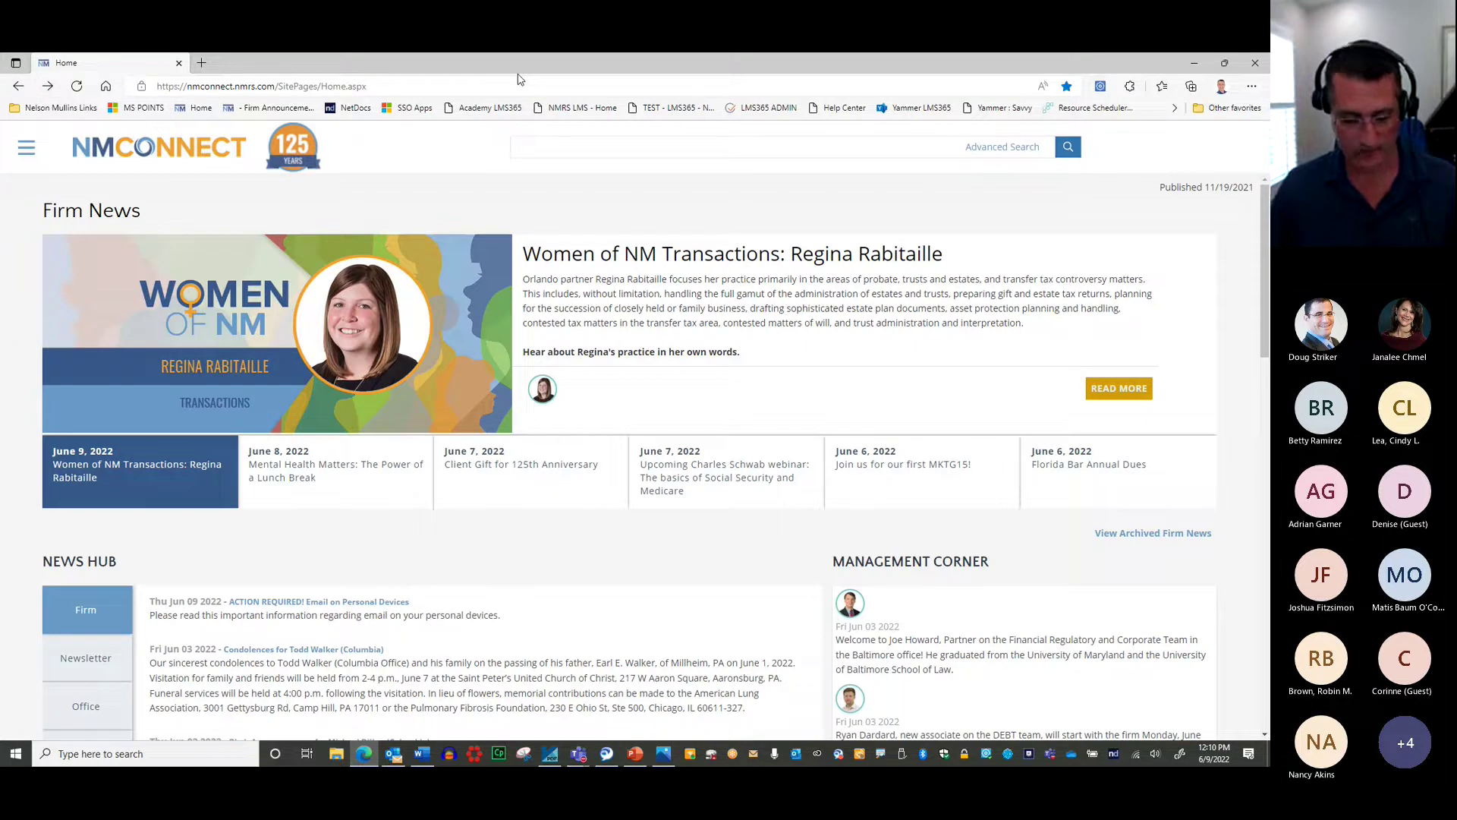
key(alt+Right)
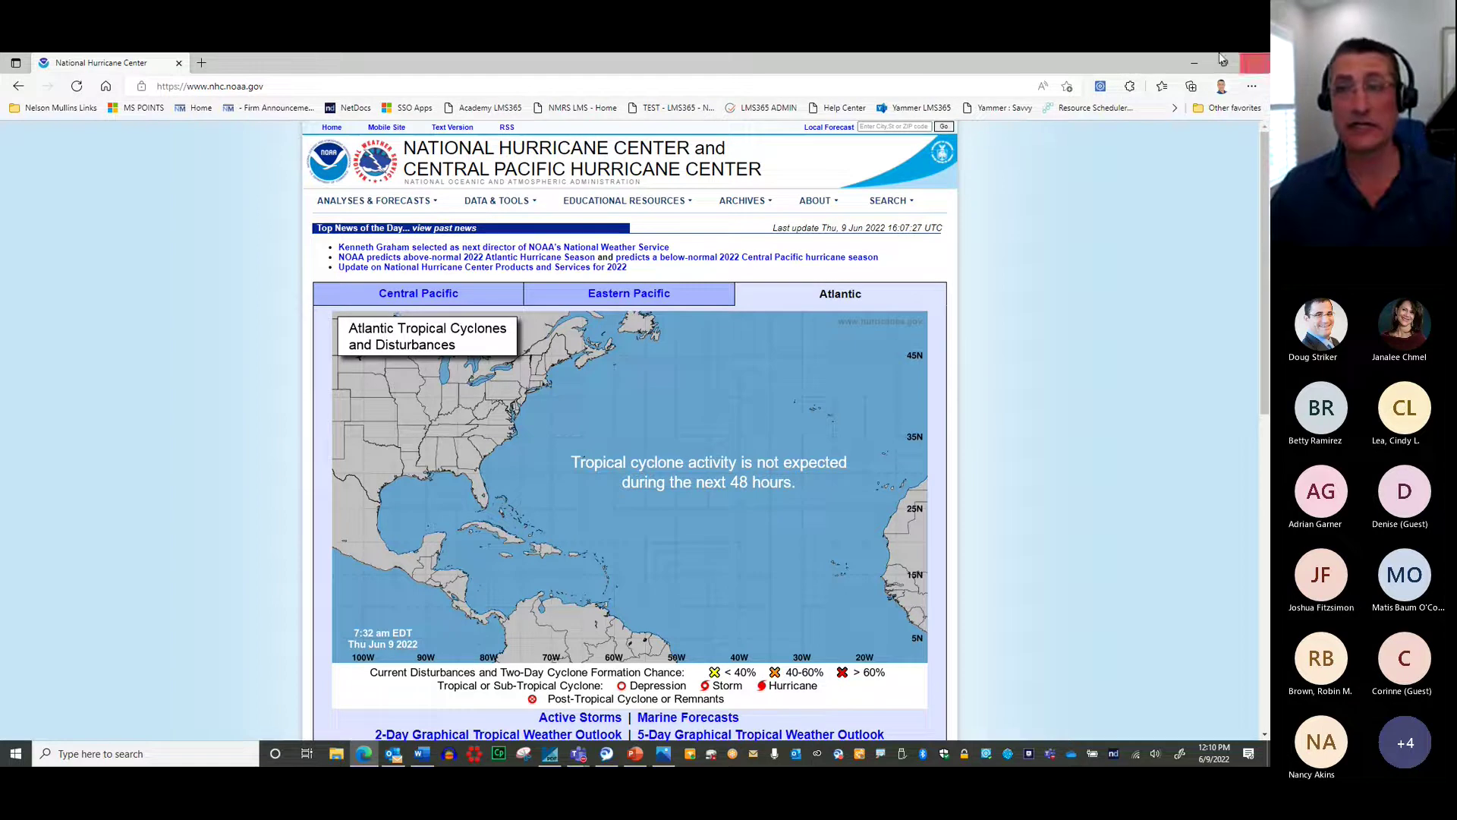
click(1194, 64)
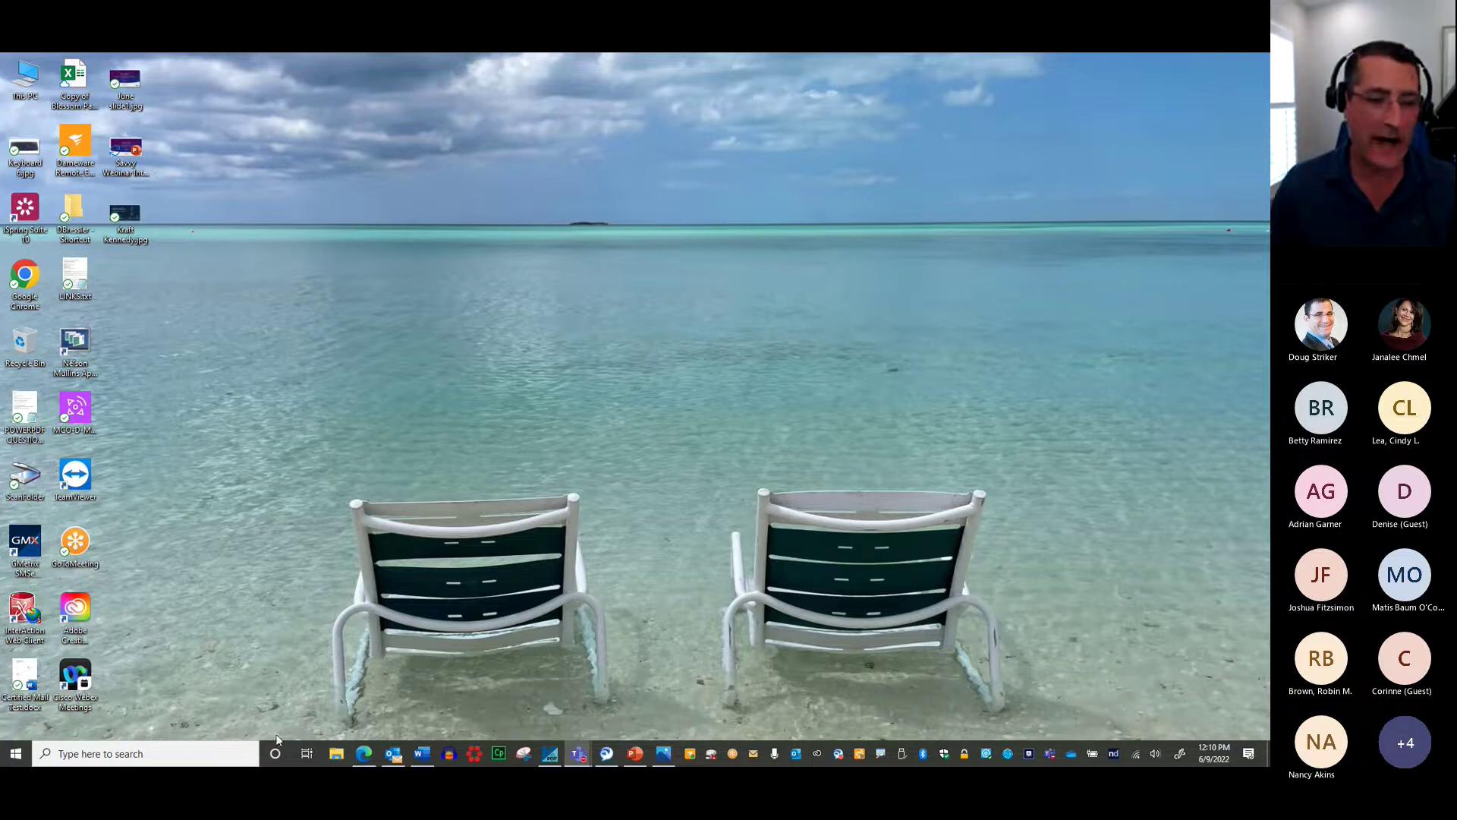
Step: Zoom in on the taskbar area of the desktop and circle the row of app icons in red
key(ctrl+1)
click(364, 747)
drag(400, 678, 244, 763)
mouse_move(1002, 763)
mouse_down()
mouse_move(745, 612)
mouse_move(295, 721)
mouse_move(311, 726)
mouse_up()
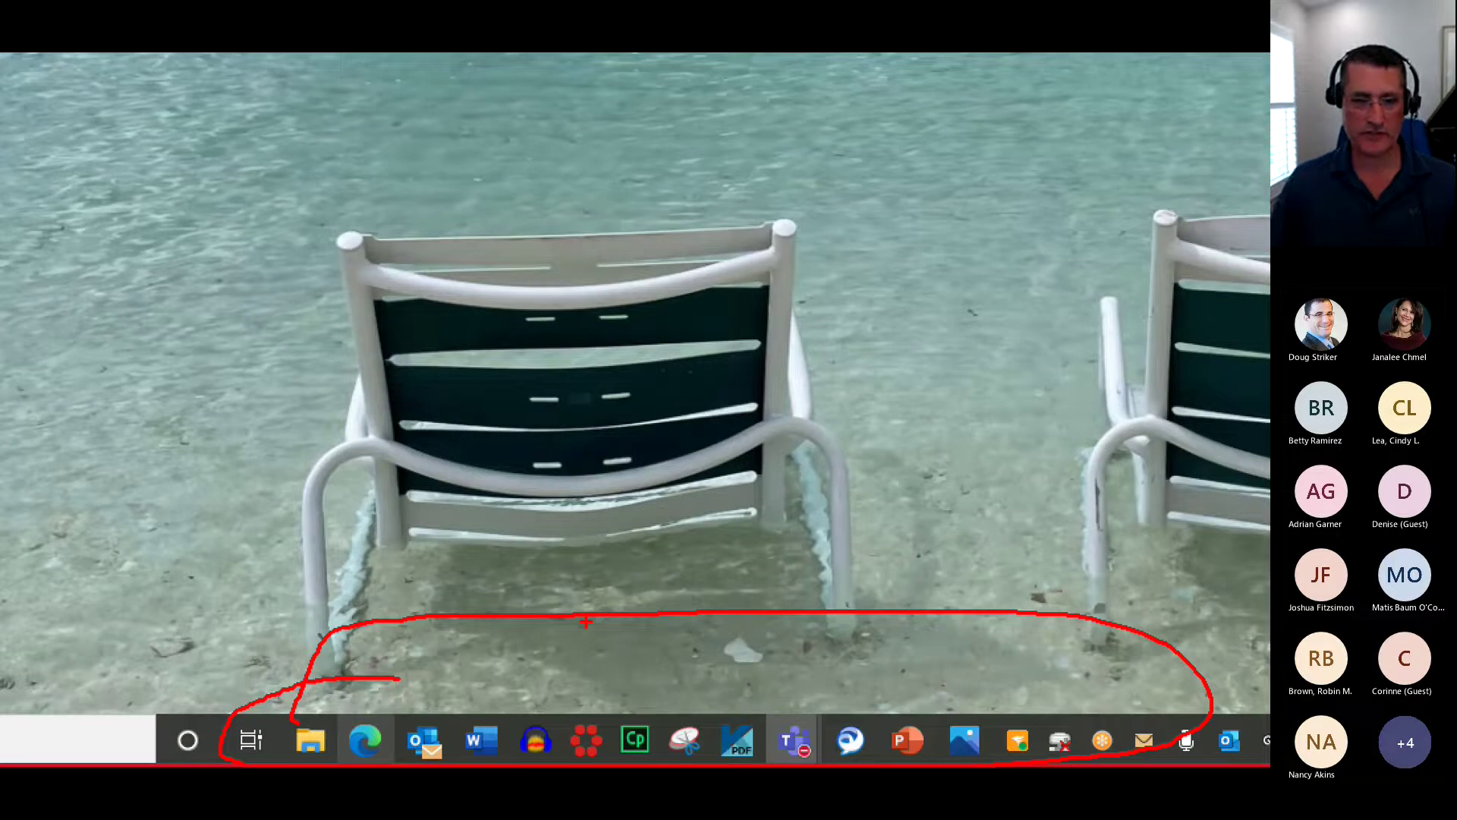
Step: Leave the zoomed annotation view, launch Audacity from its taskbar position, and close it again
key(Escape)
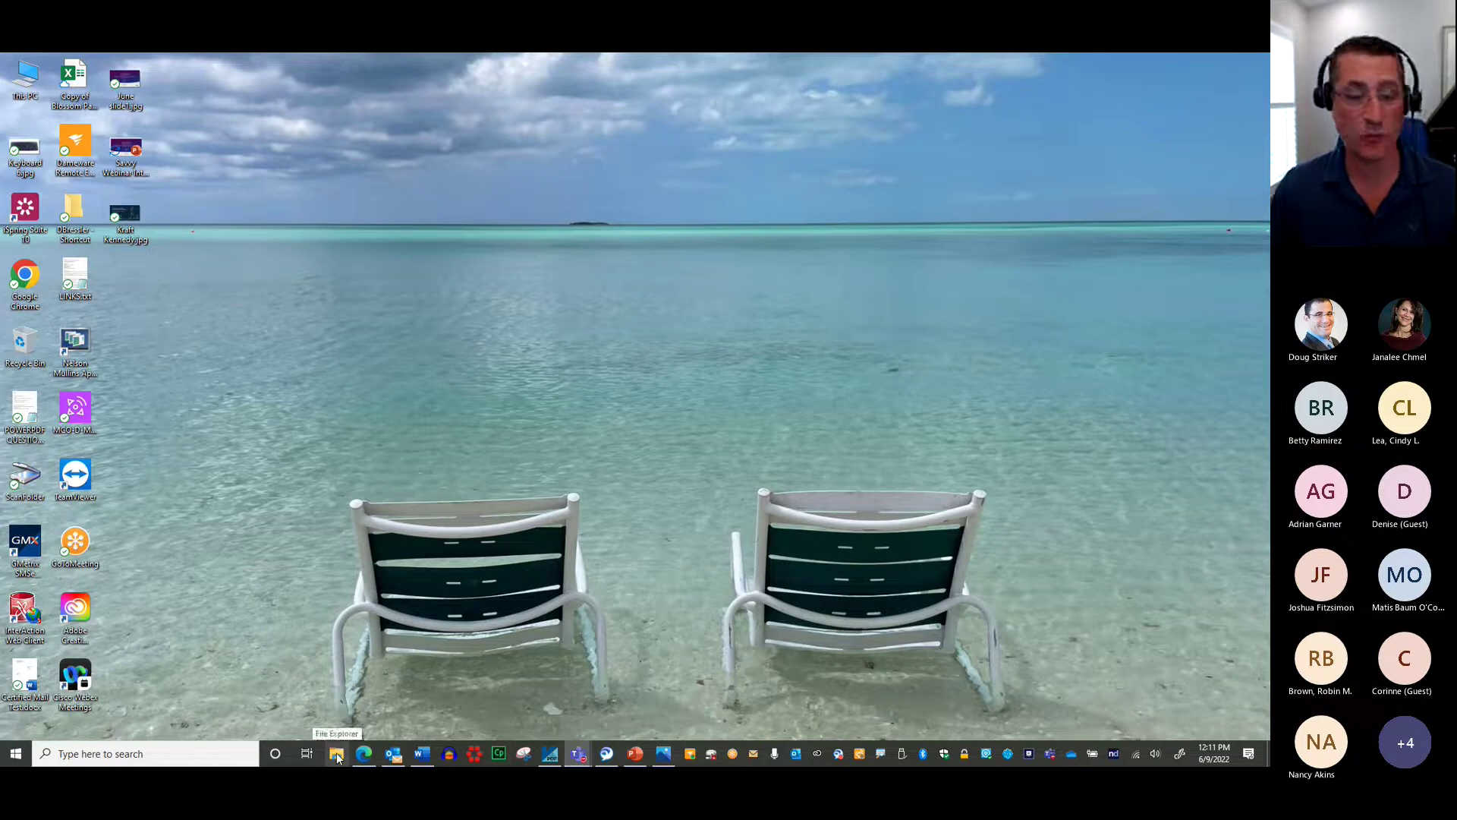
mouse_move(367, 759)
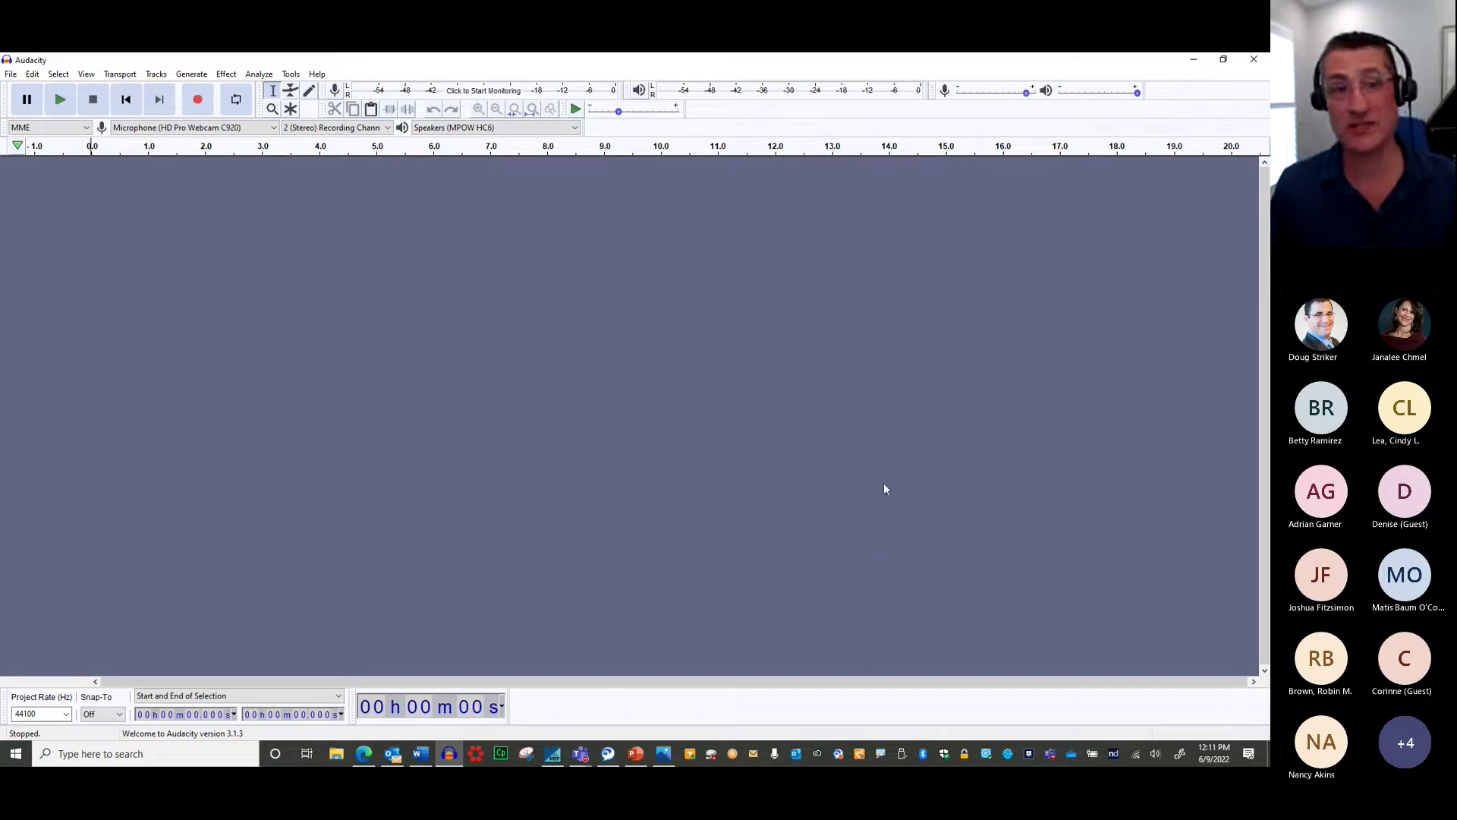
click(1254, 60)
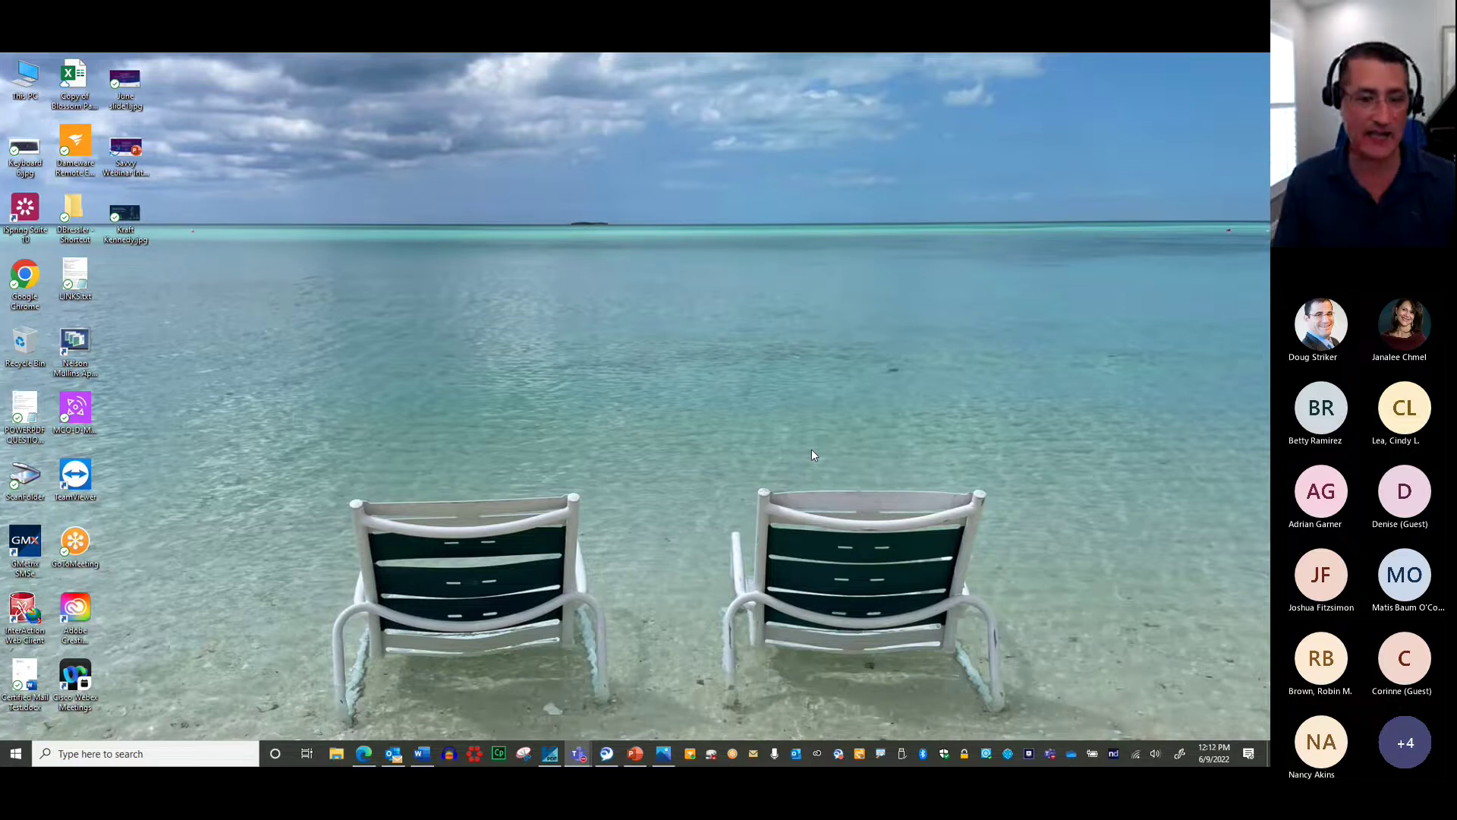
Step: Cycle the focus along the taskbar apps to the Snipping Tool, launch it from there, and close it
key(super+e)
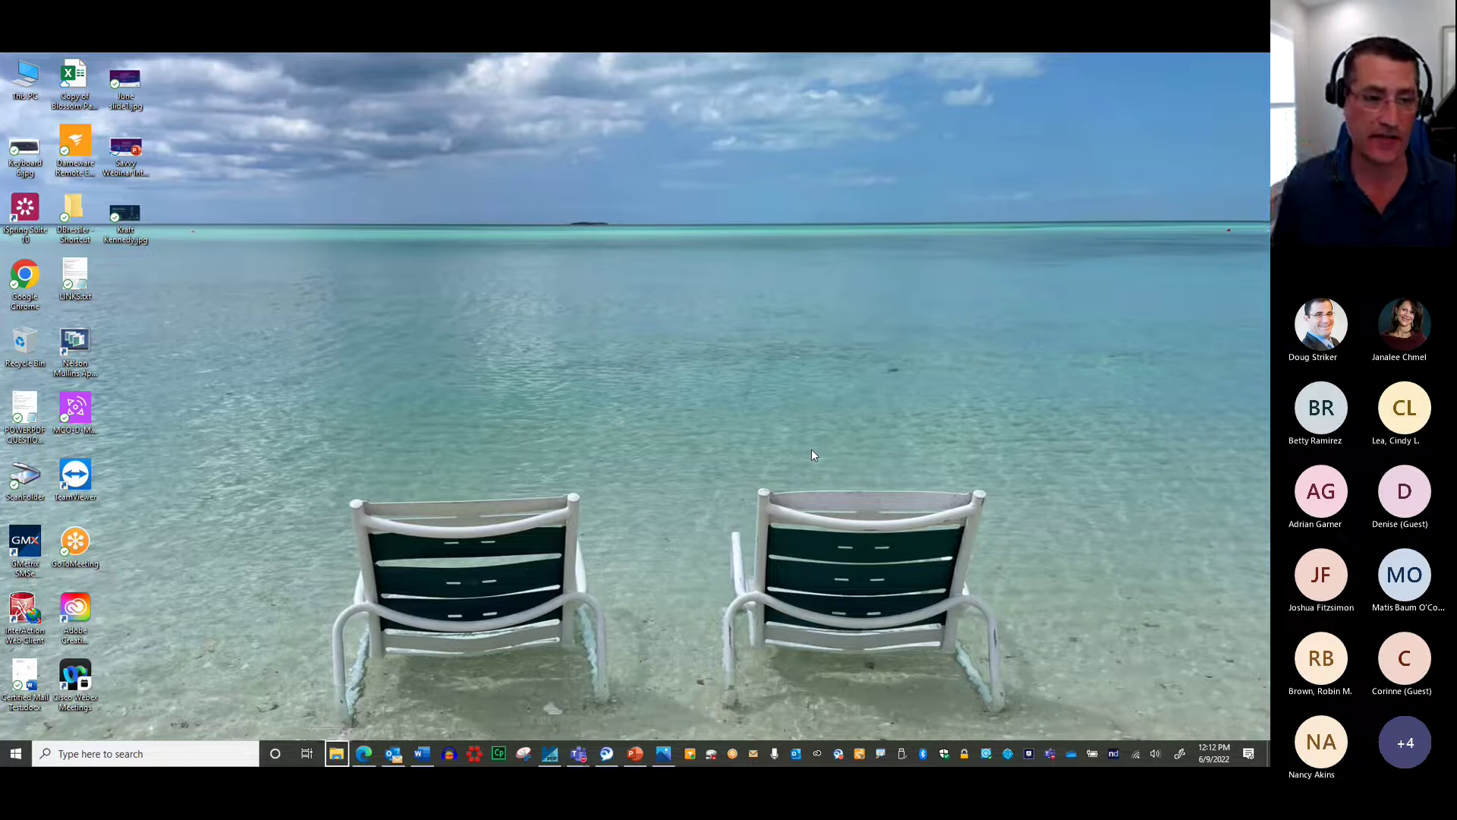
key(super+t)
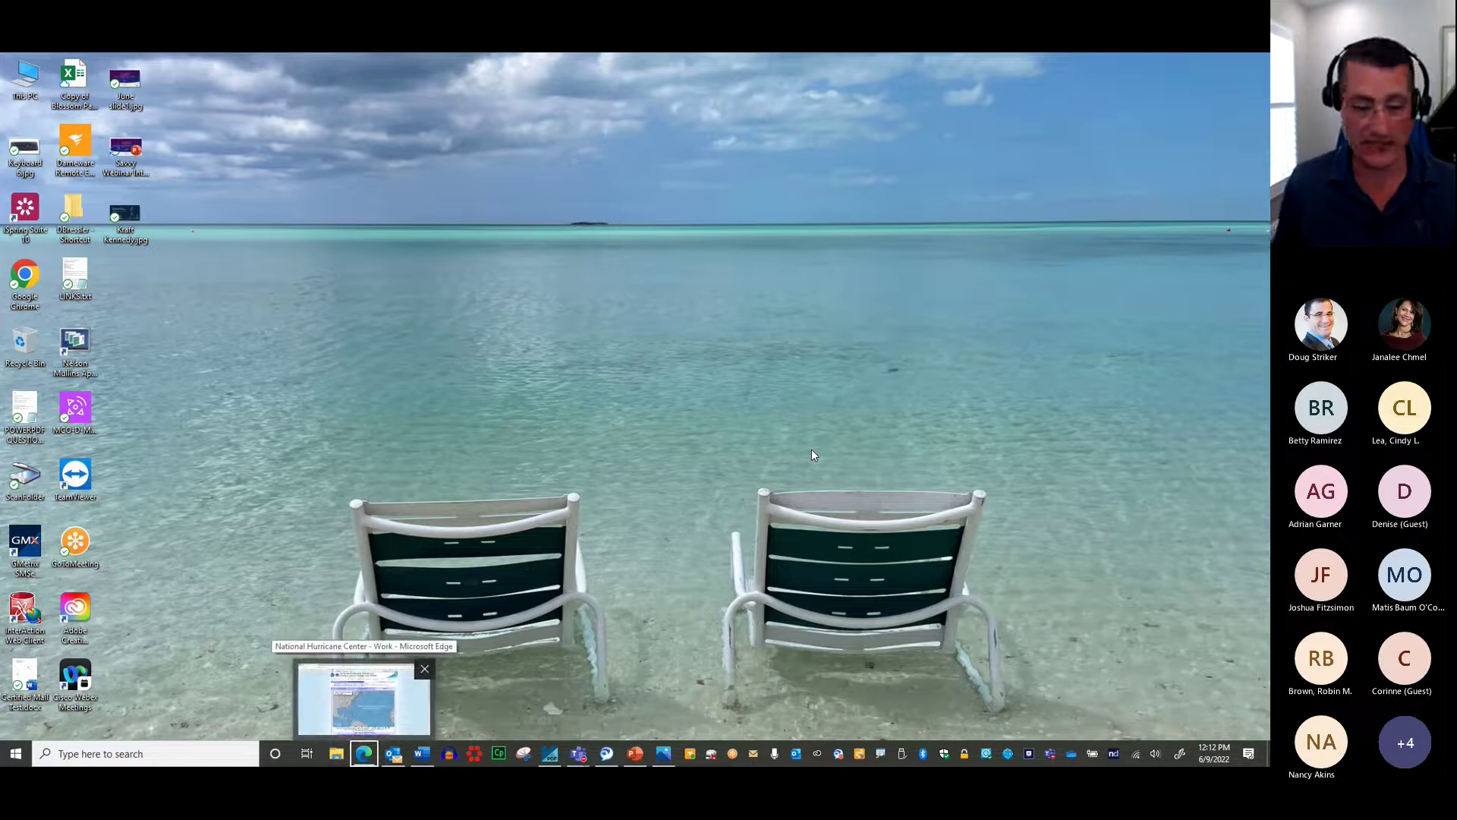
key(super+t)
key(super+t)
key(super+t)
key(super+t)
key(super+t)
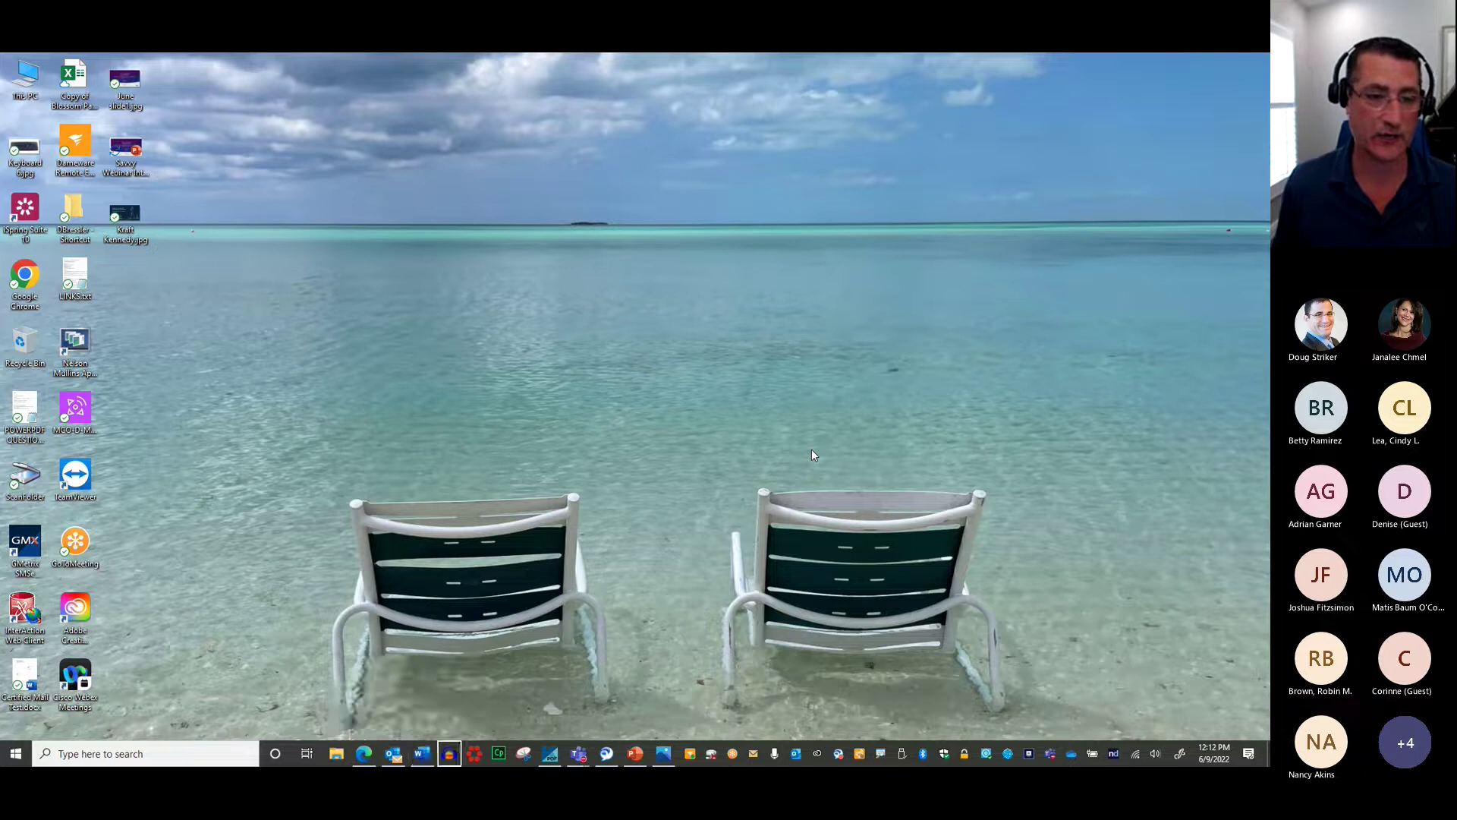
key(super+t)
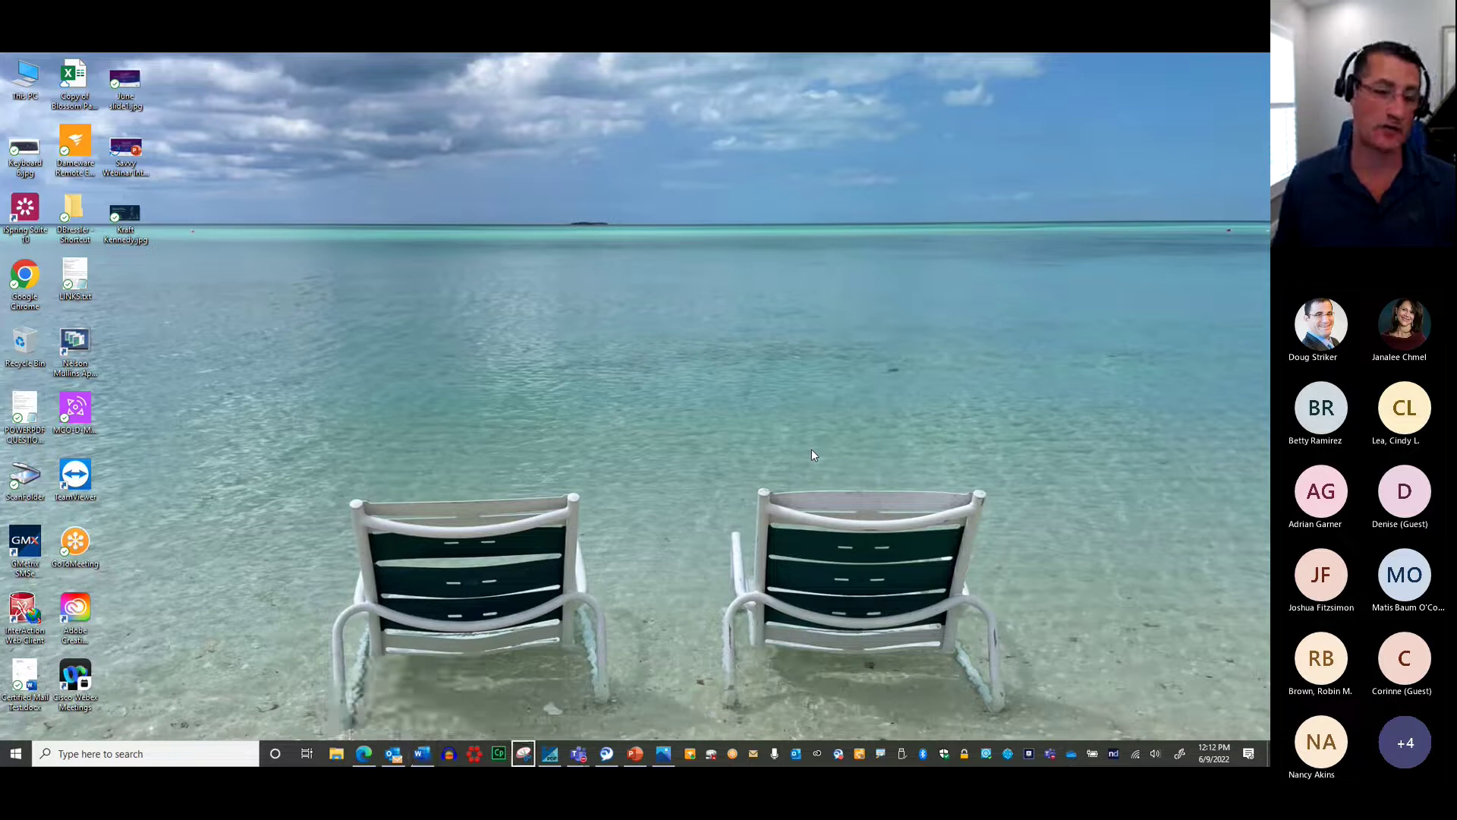
key(Return)
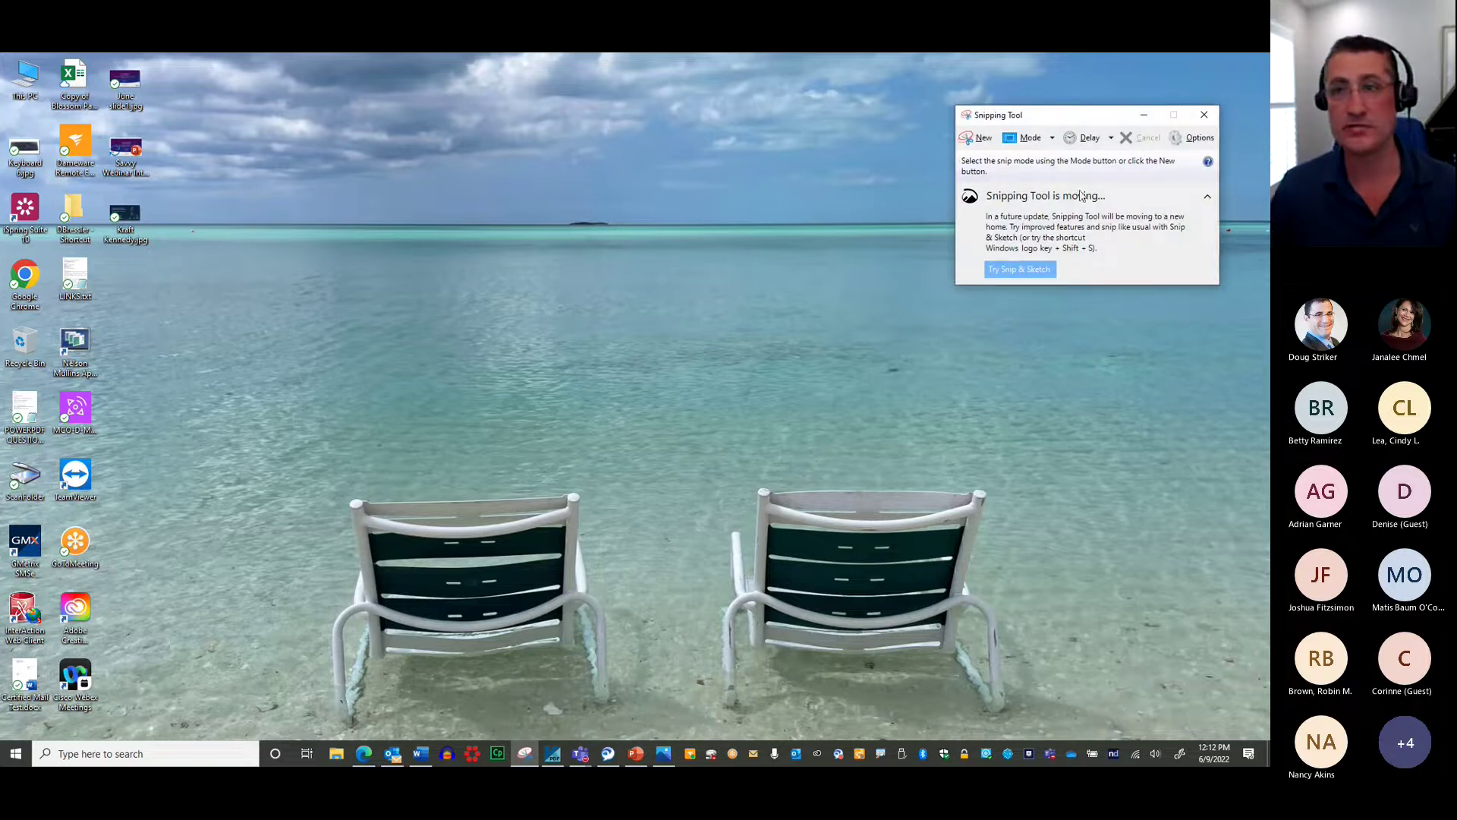
click(1206, 115)
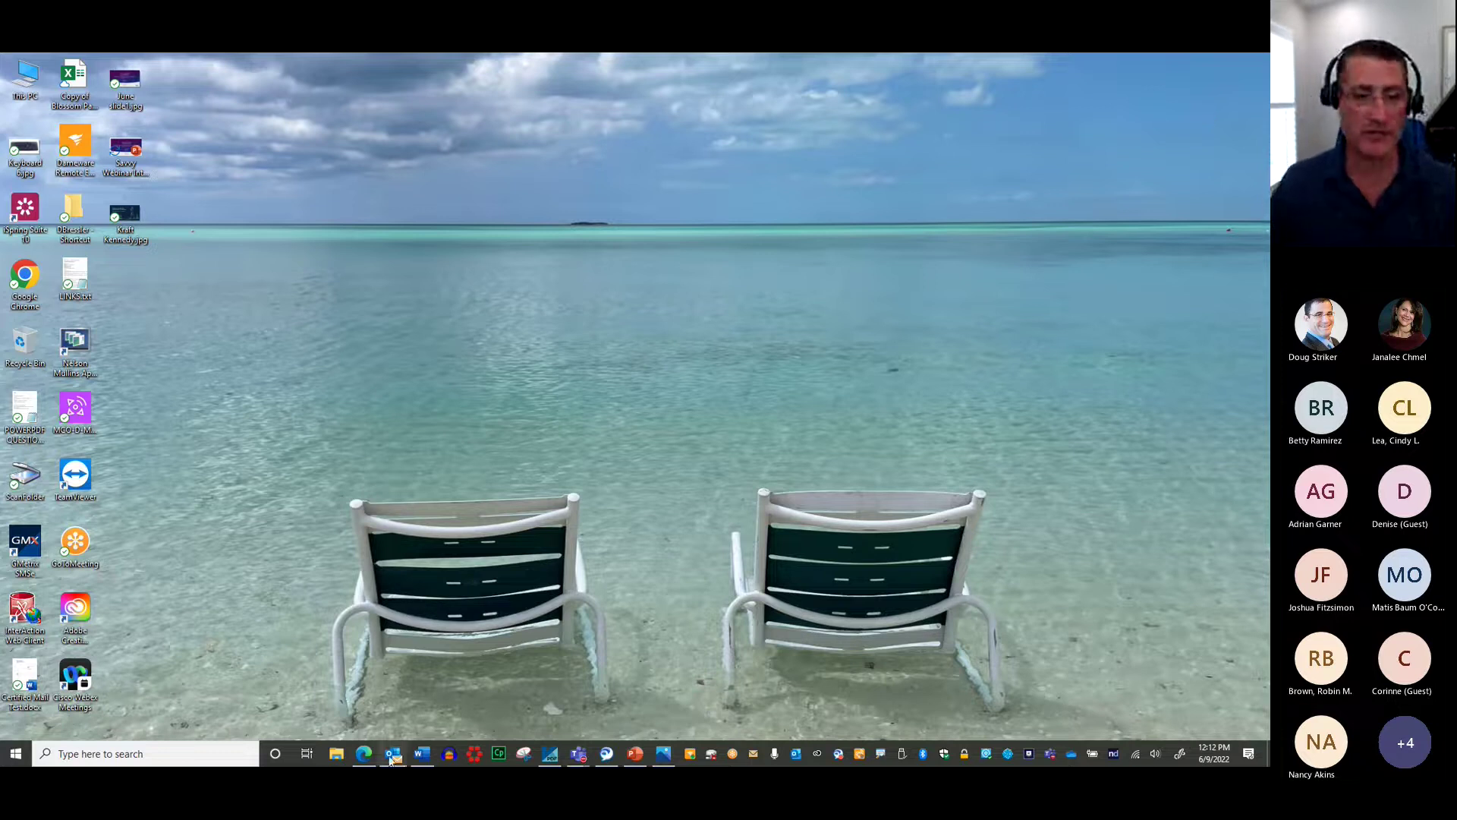
Step: Open the Word document, Snipping Tool, Power PDF and Cisco Jabber, and arrange the PDF and Jabber as smaller overlapping windows
click(421, 755)
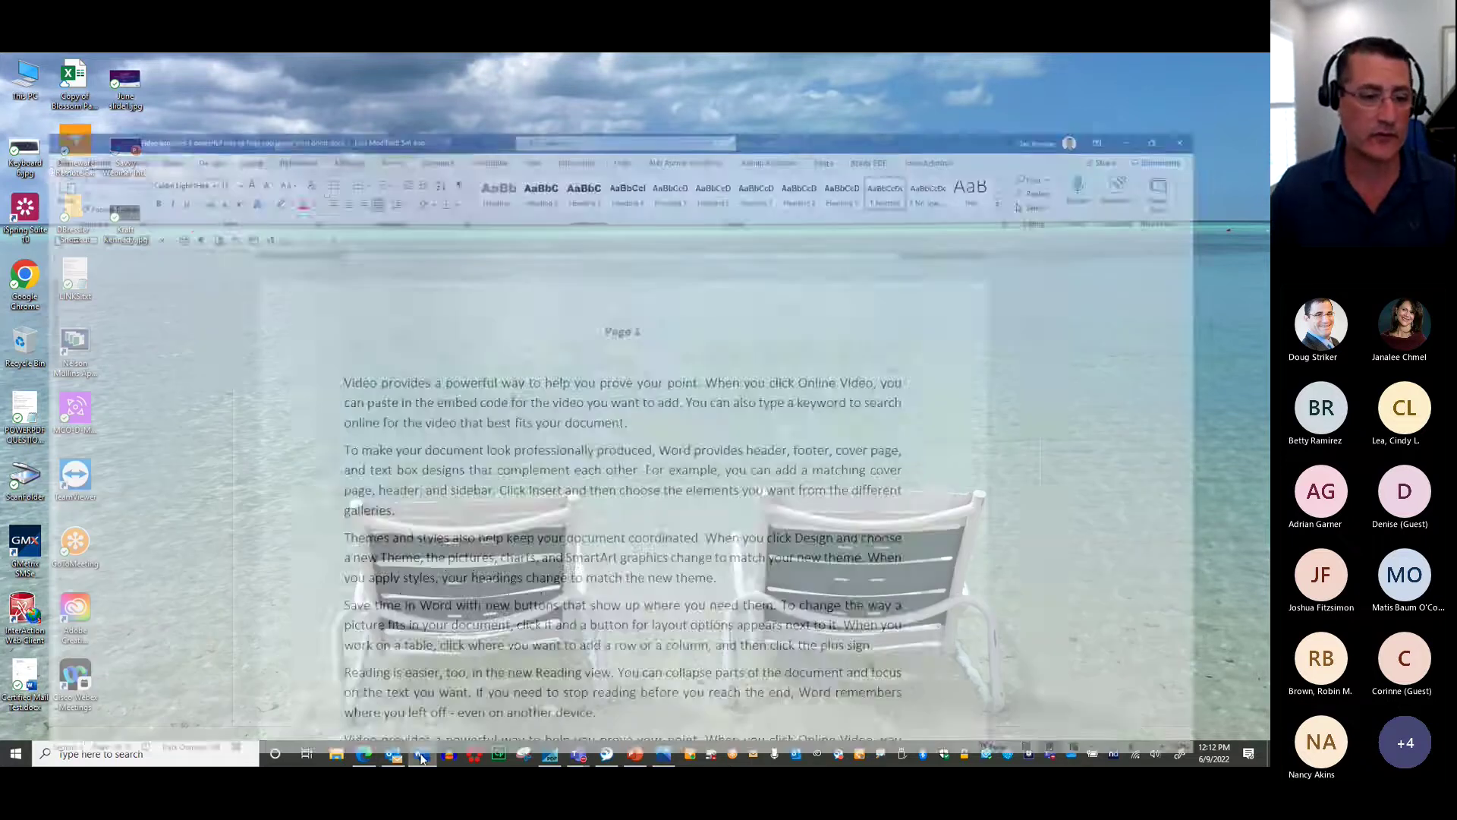
click(525, 755)
click(553, 754)
drag(734, 73, 565, 149)
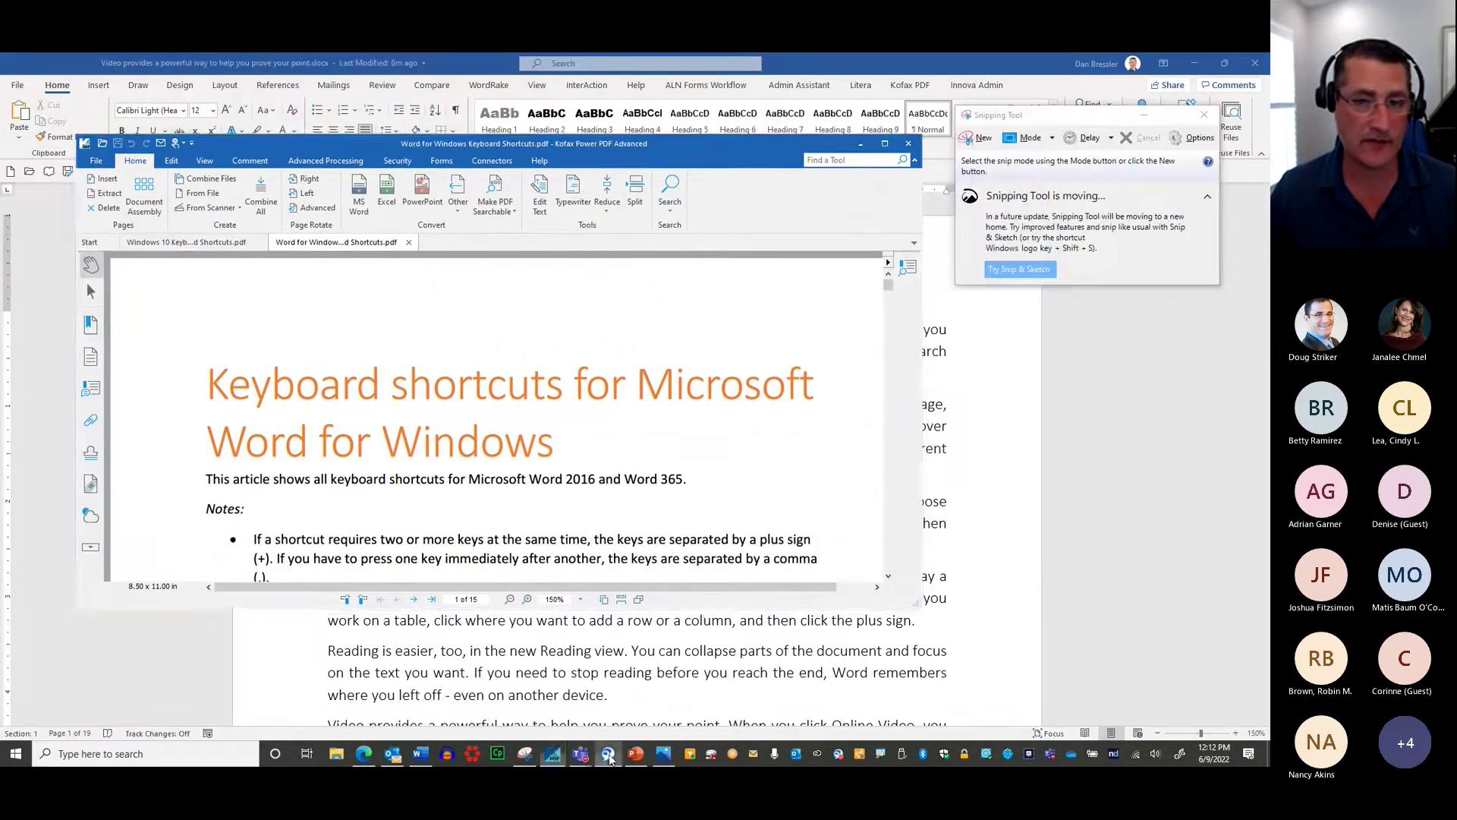
drag(1268, 258, 534, 269)
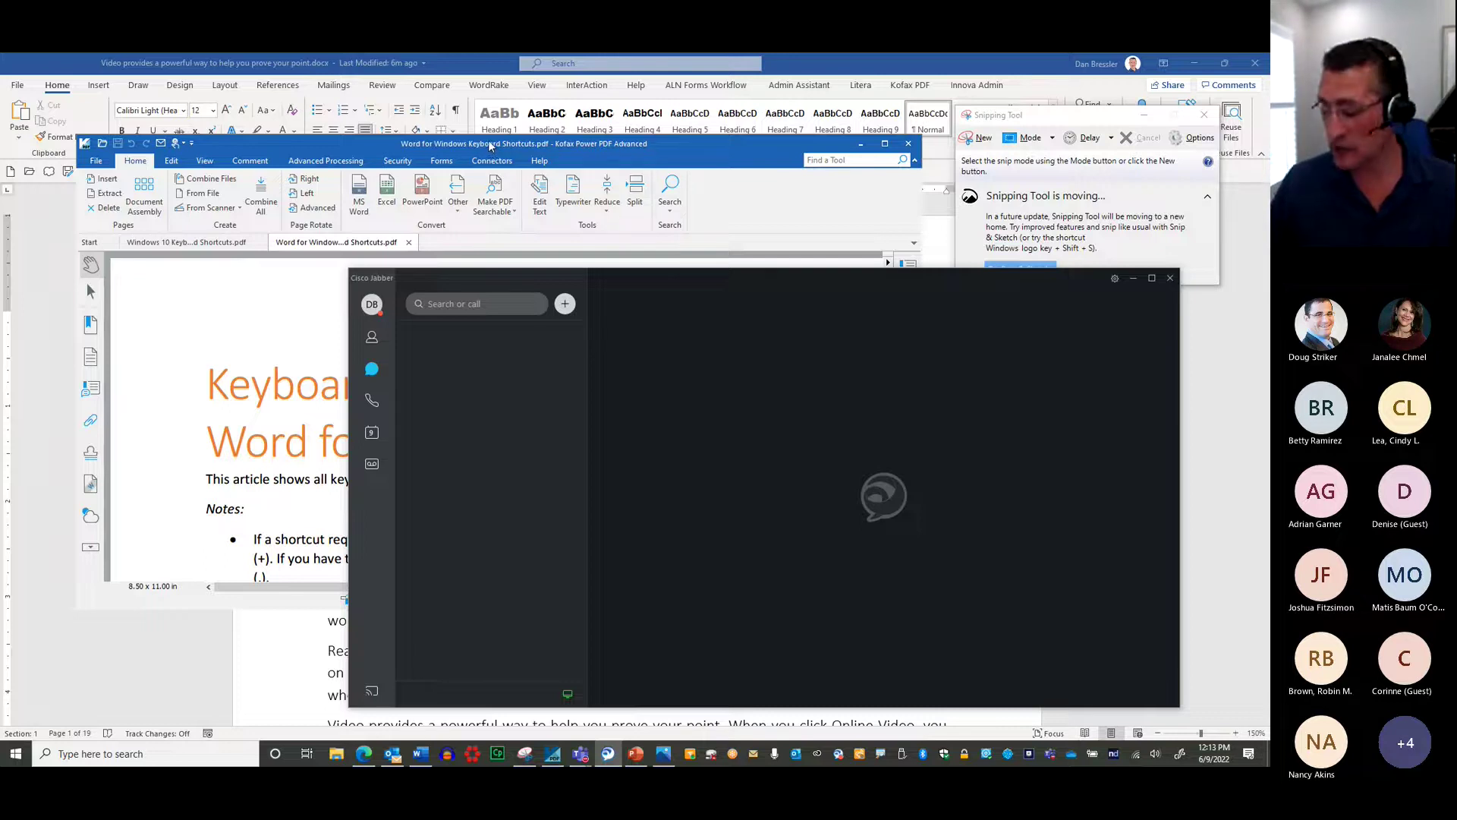
Step: Shake the Word for Windows Keyboard Shortcuts PDF window to minimize all other windows, and shake it again to restore them
drag(489, 146, 545, 162)
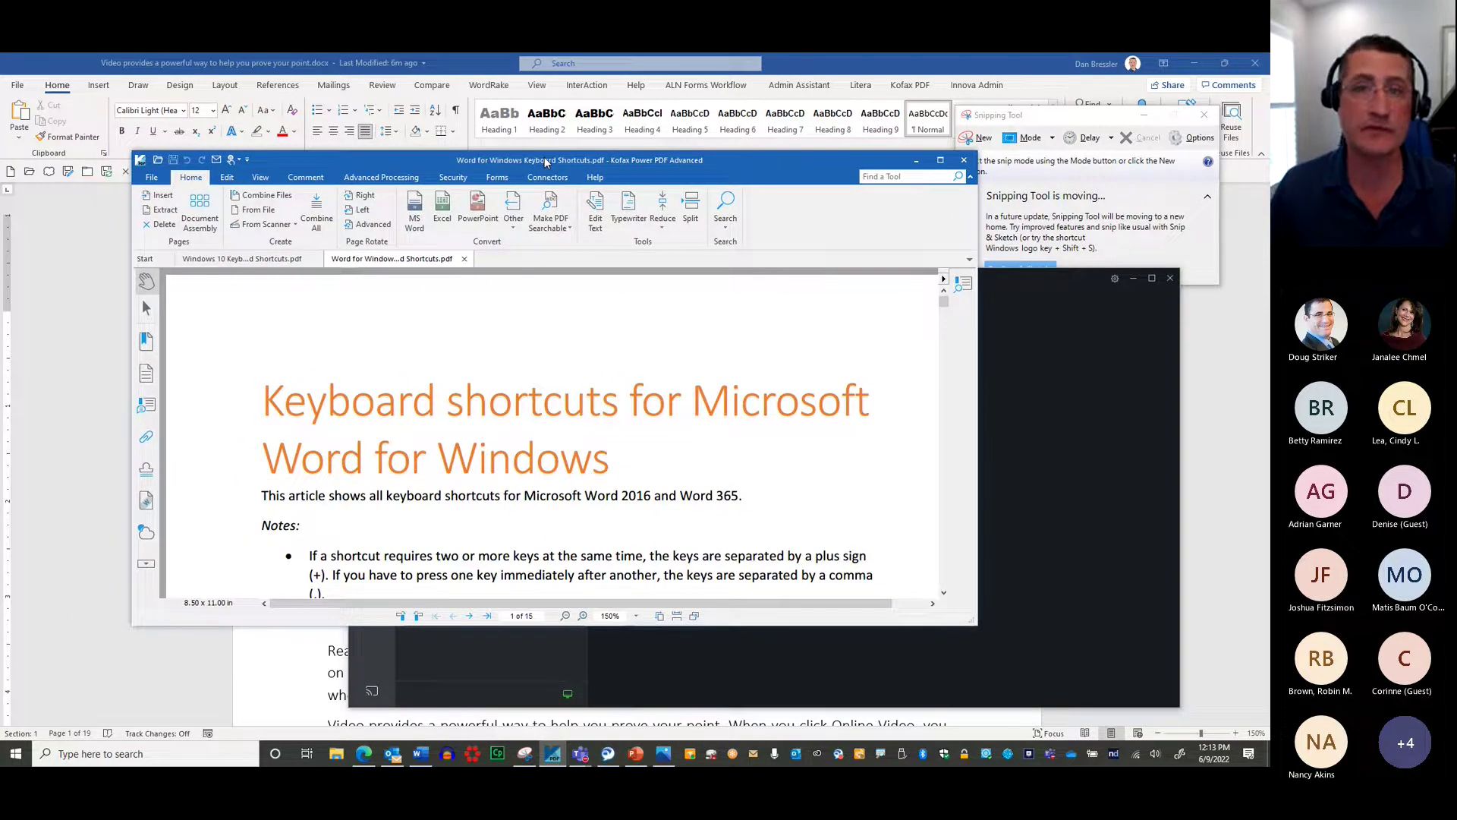
drag(545, 161, 545, 162)
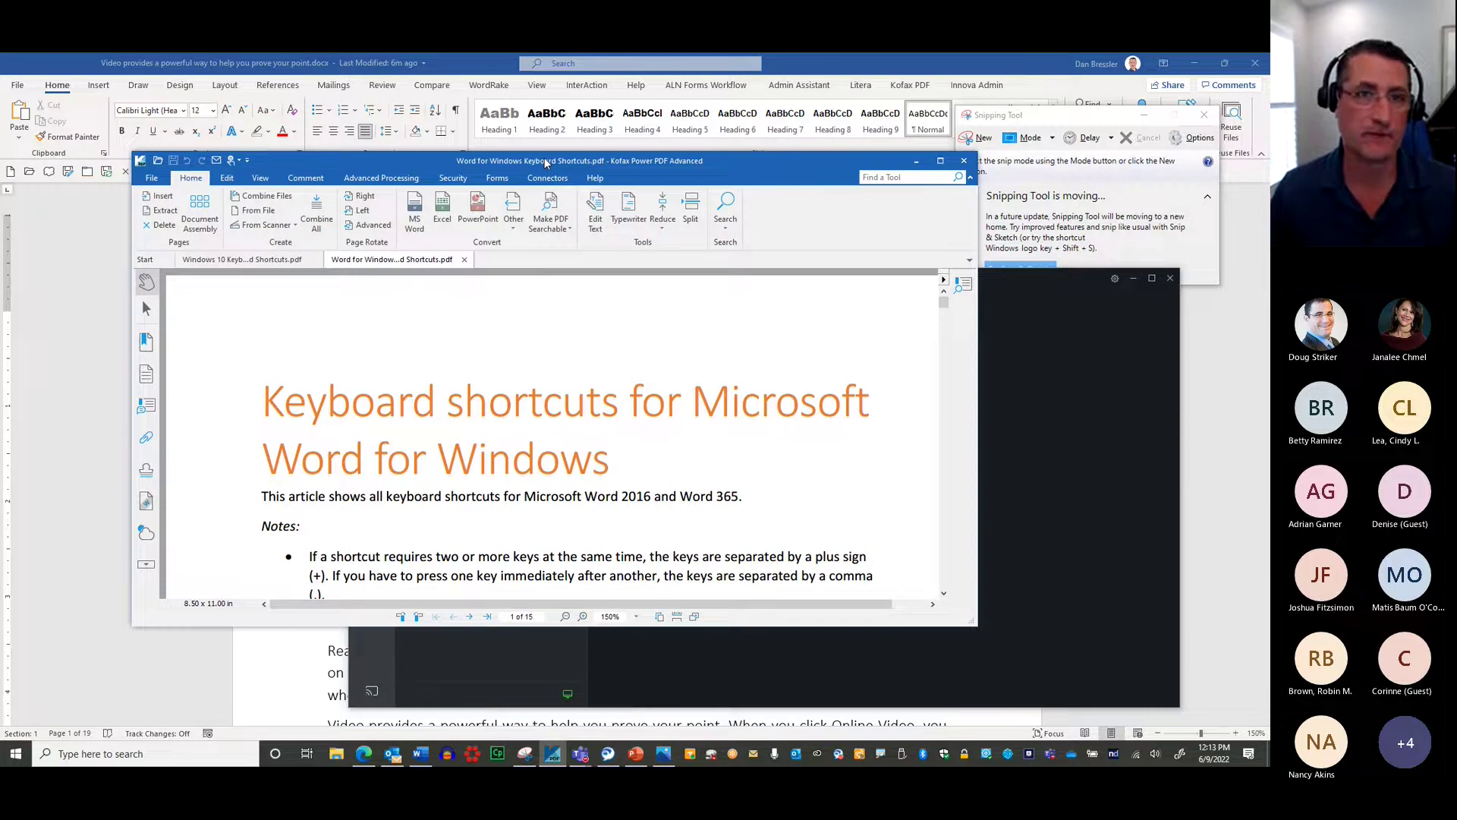
mouse_move(545, 162)
mouse_down()
mouse_move(650, 173)
mouse_move(501, 181)
mouse_move(588, 185)
mouse_up()
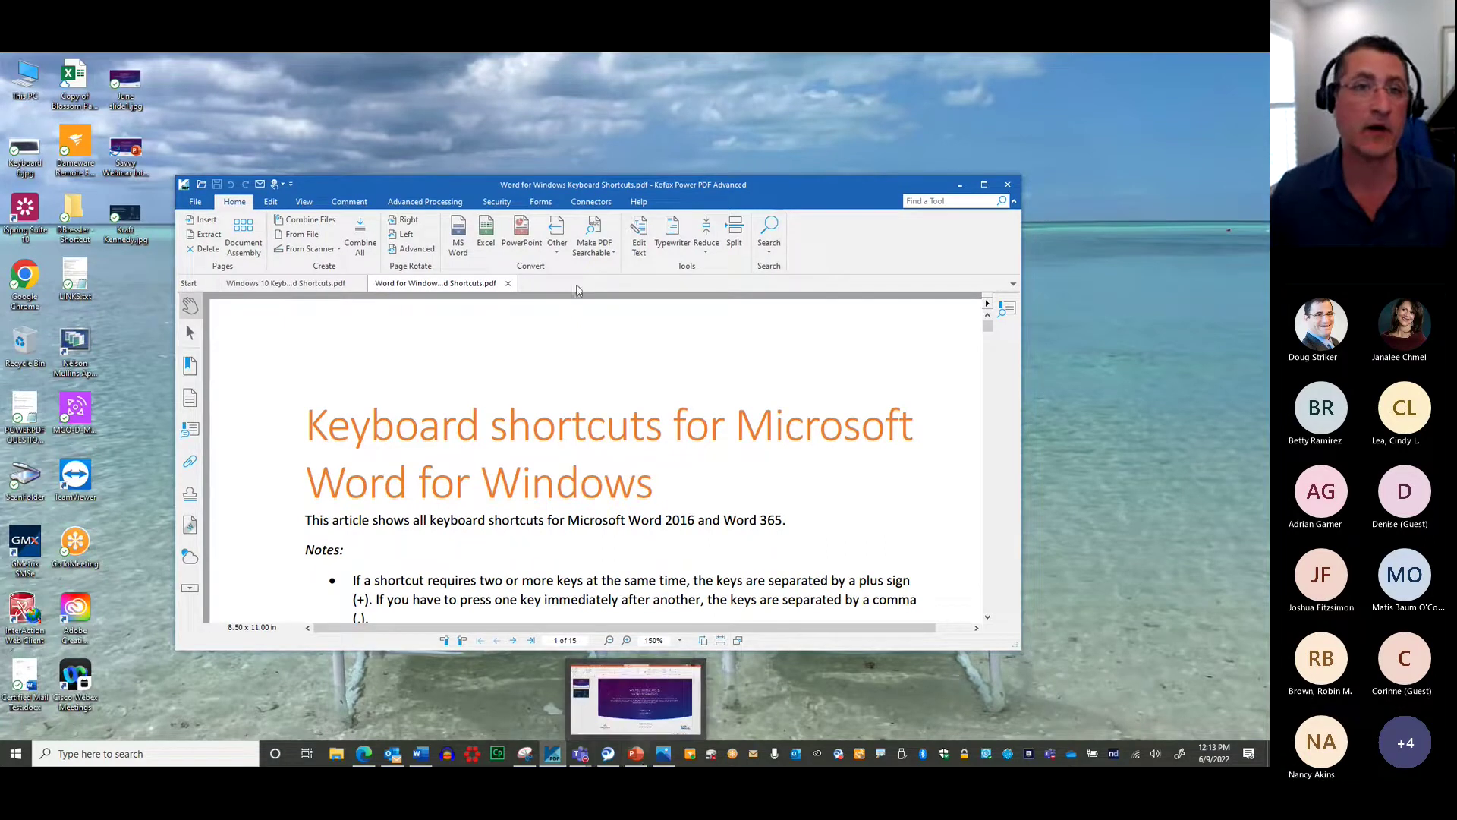
drag(571, 189, 597, 156)
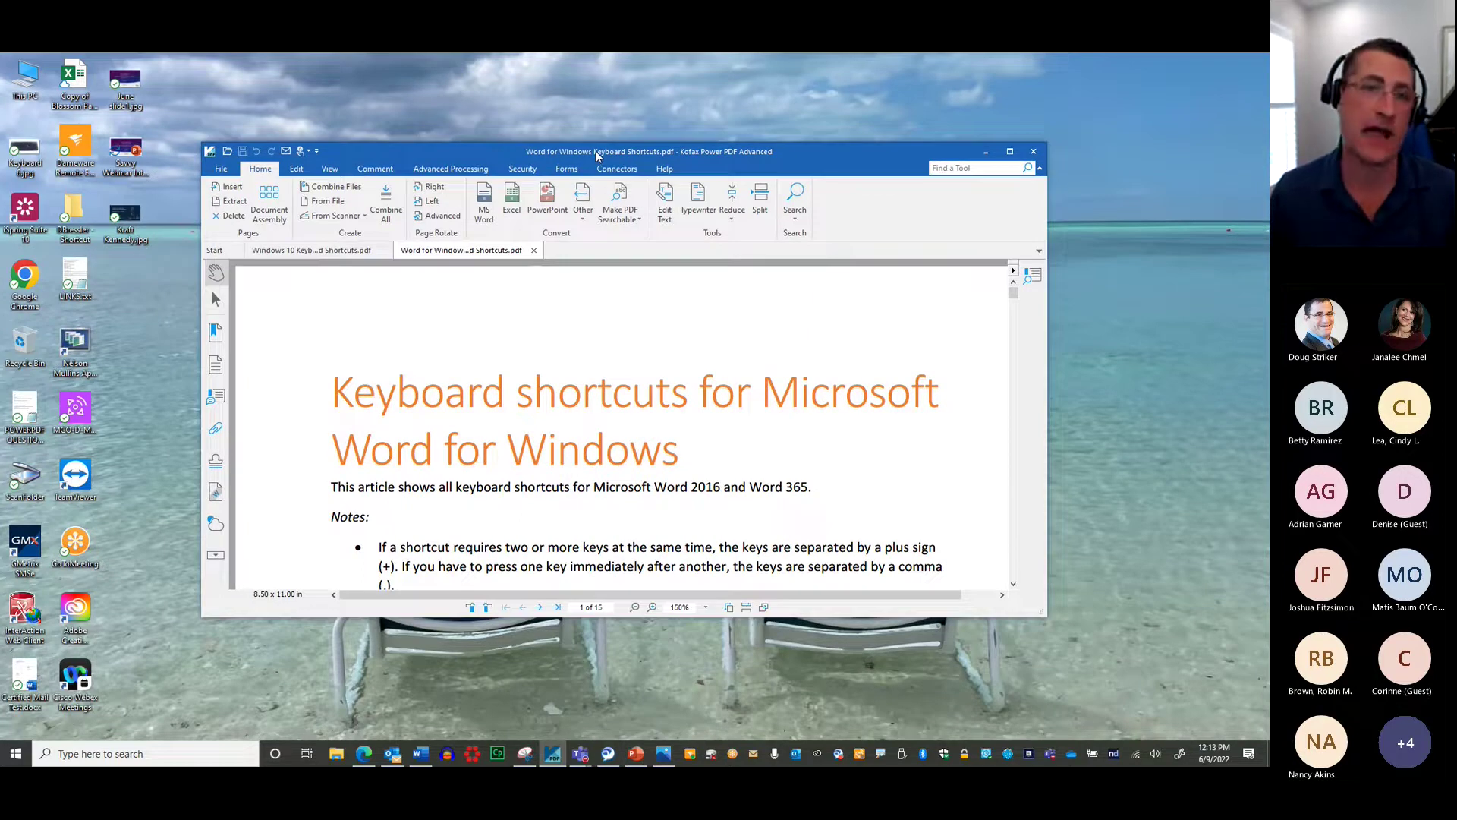
drag(597, 156, 572, 189)
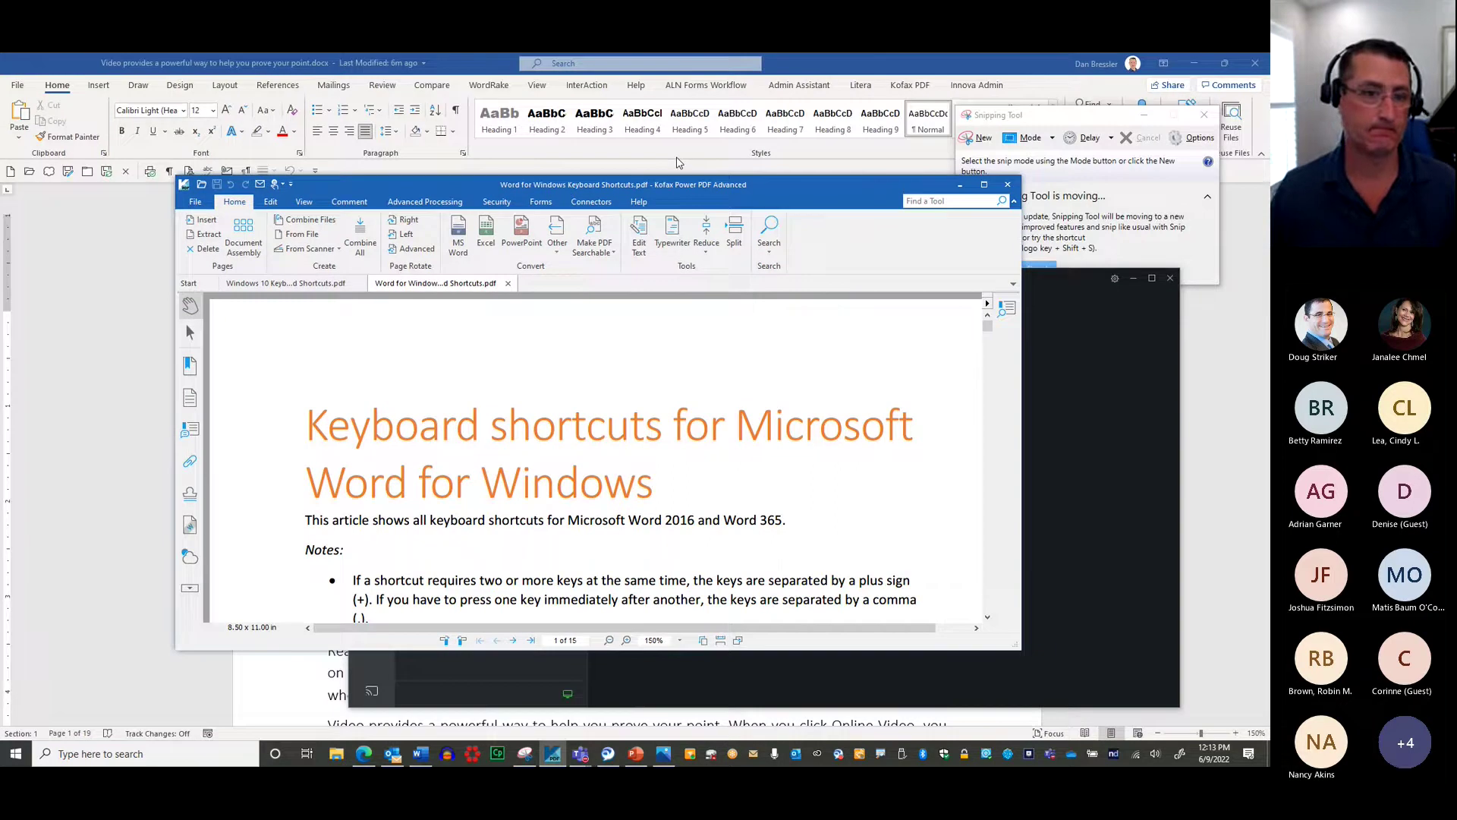
Step: Close the Snipping Tool and bring the Word document in front of the Jabber and PDF windows
click(1203, 115)
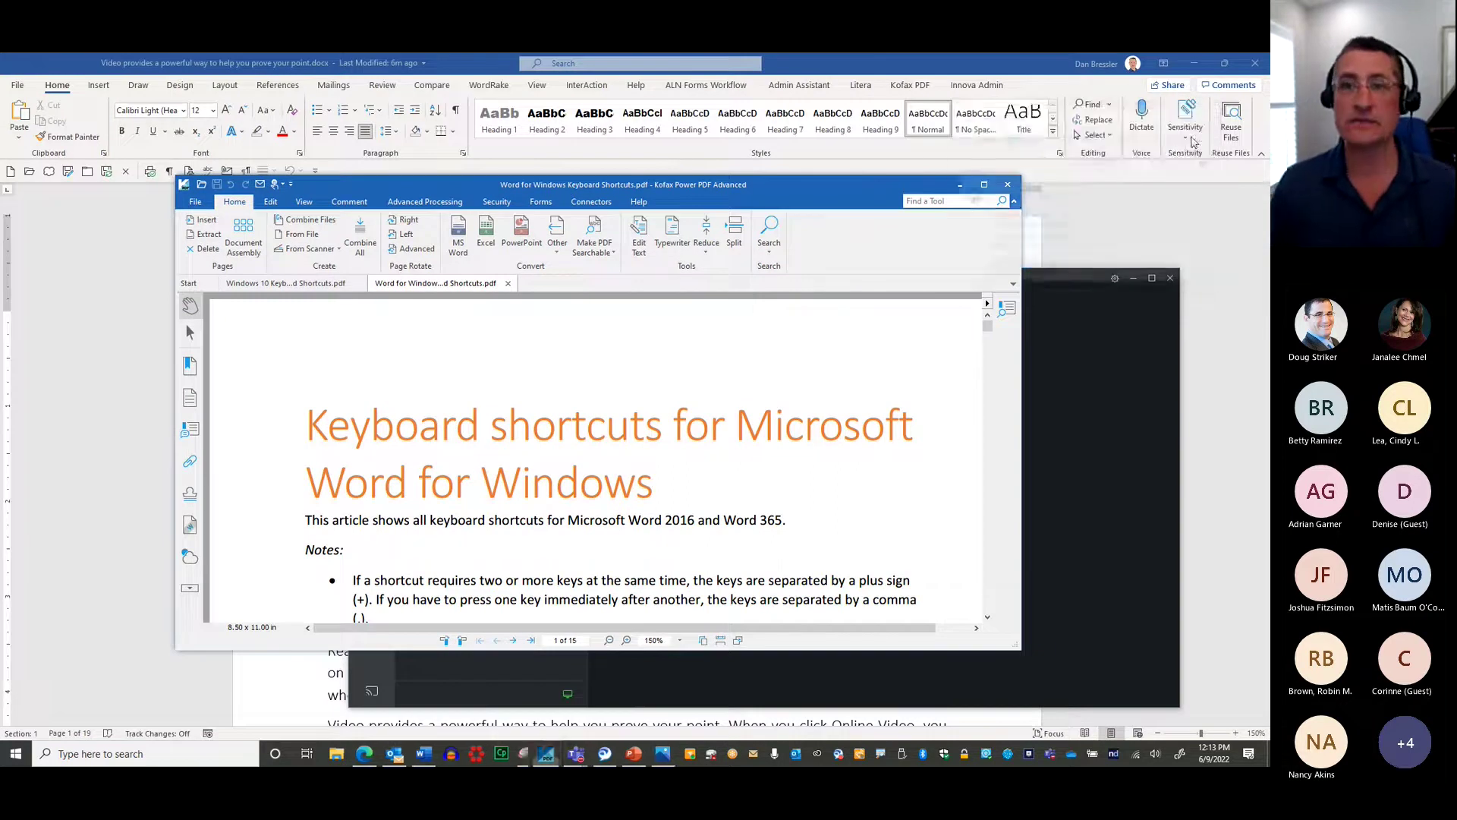
click(1080, 275)
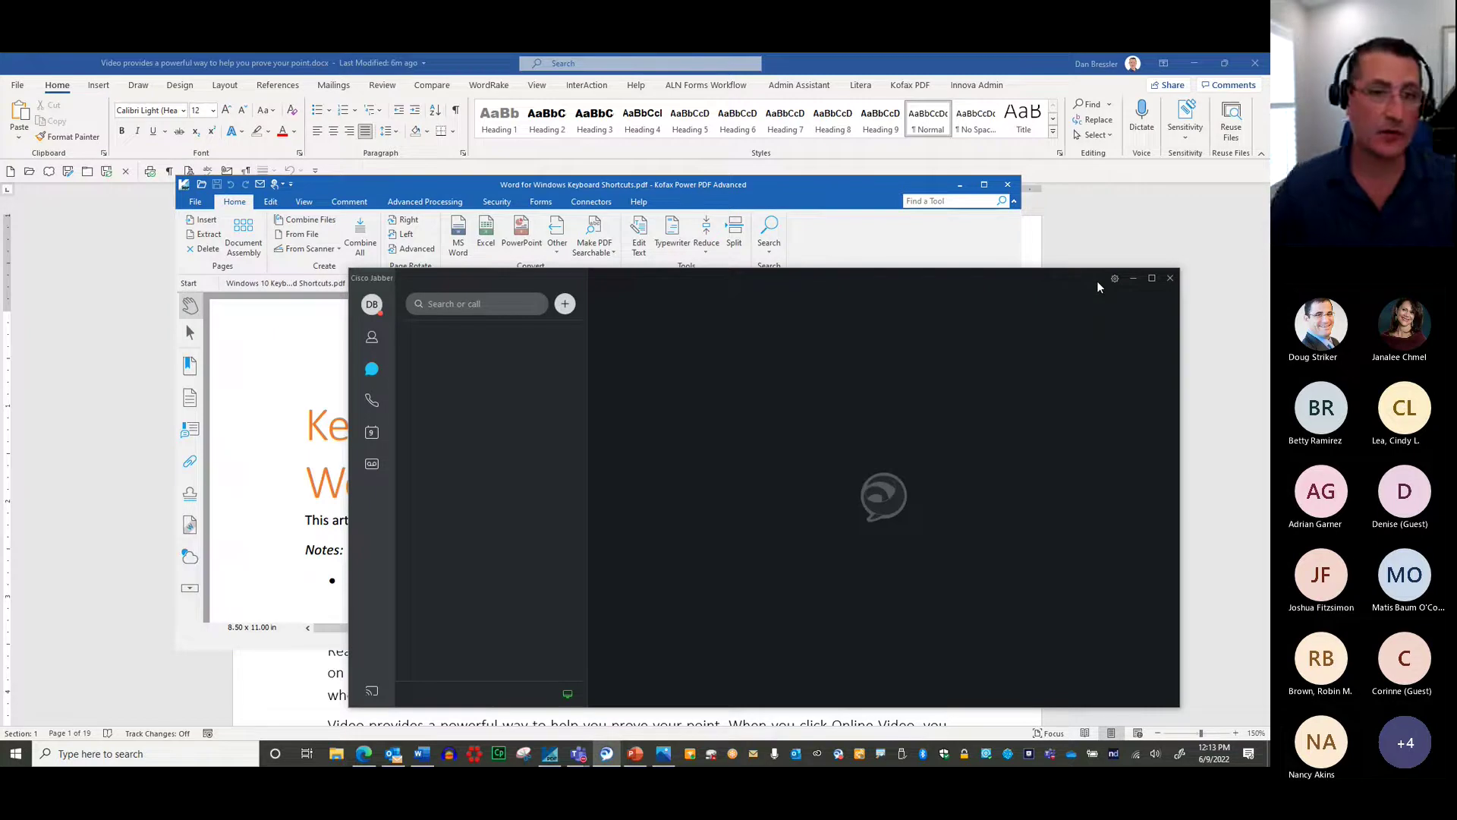
click(750, 174)
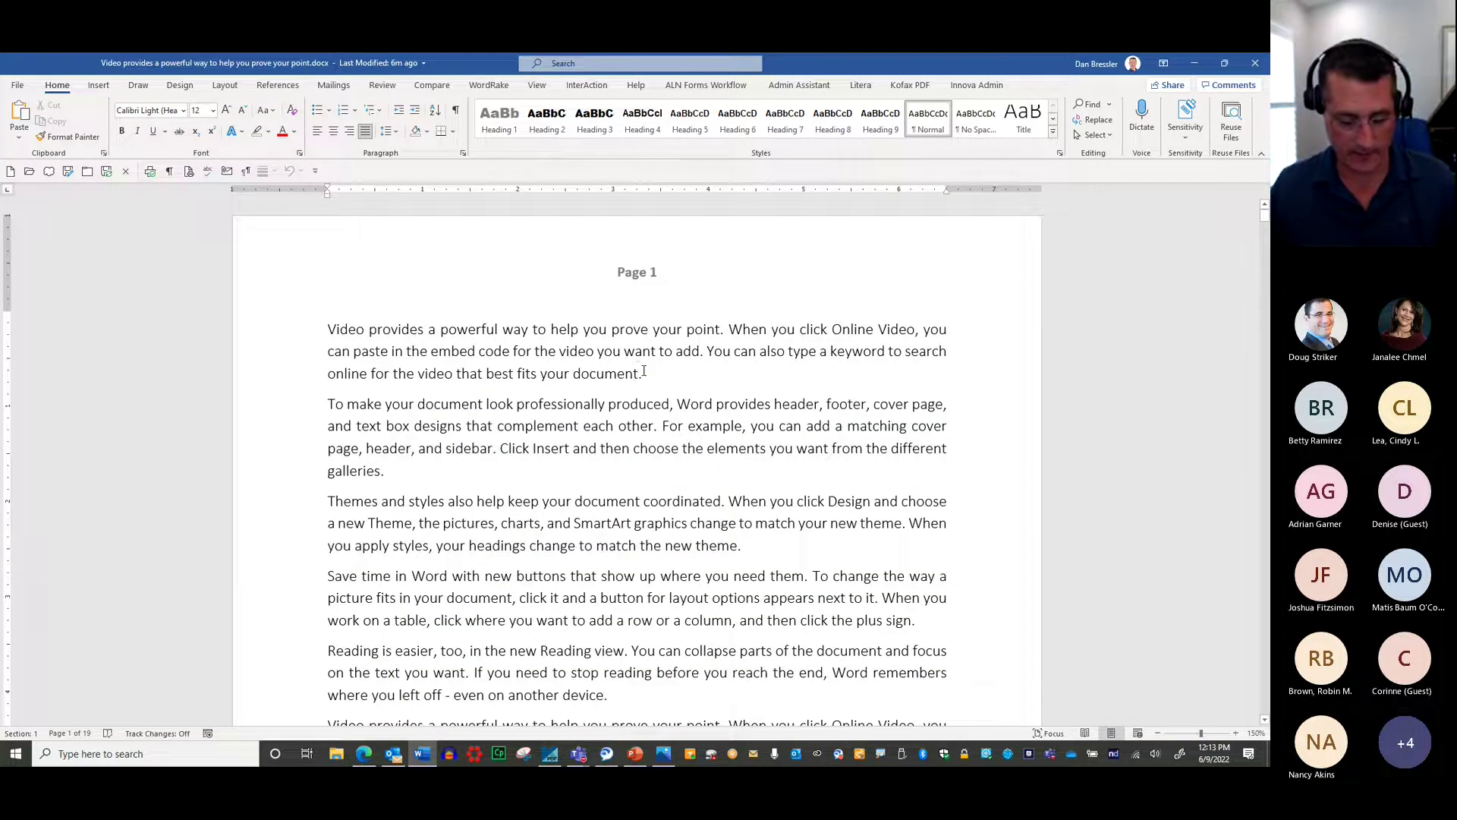
Step: Copy the document's first paragraph, paste the duplicate above it, and remove the extra blank line between them
triple_click(631, 364)
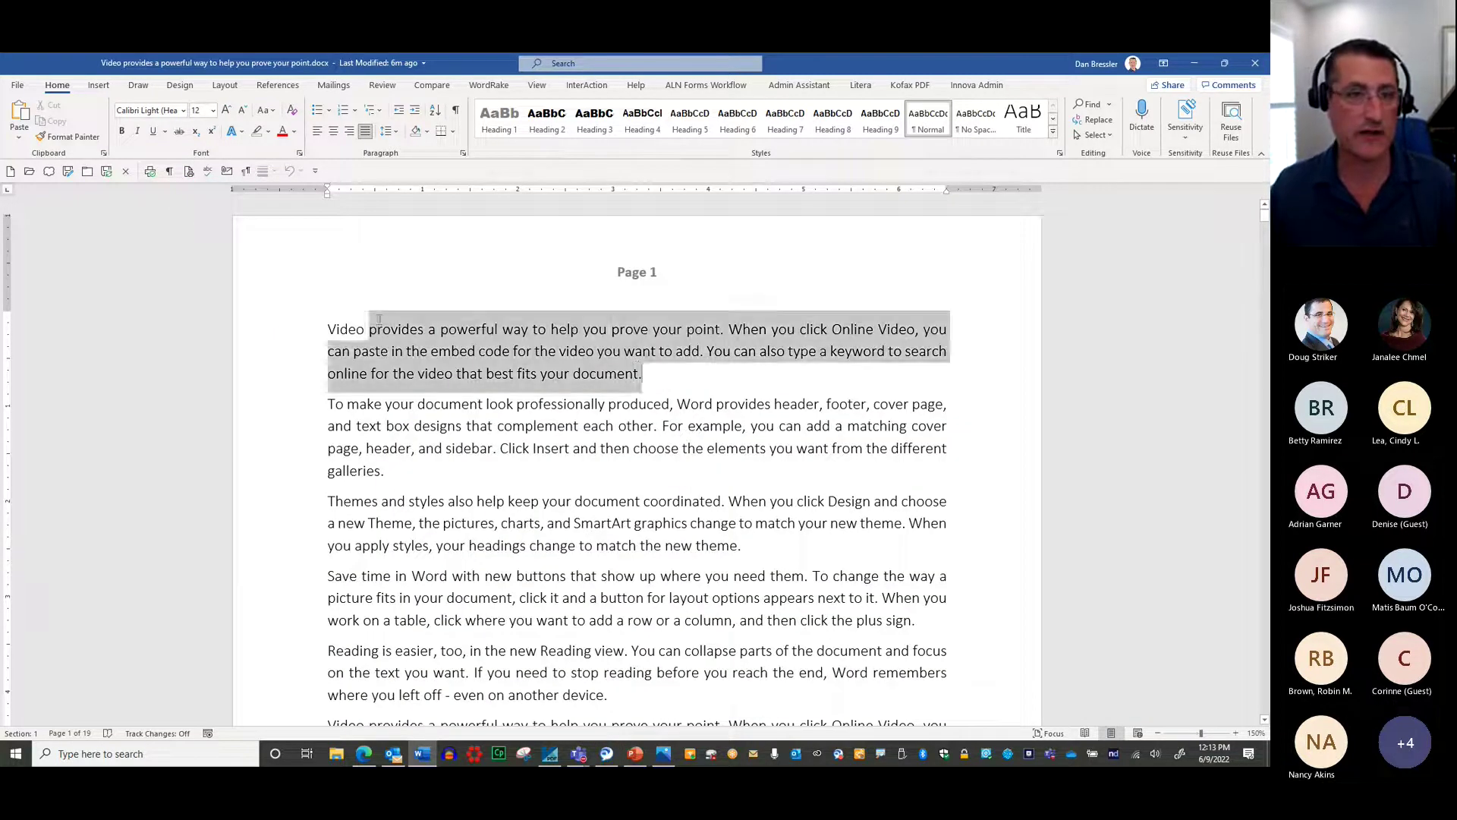
key(ctrl+c)
click(342, 315)
key(Return)
key(Up)
key(ctrl+v)
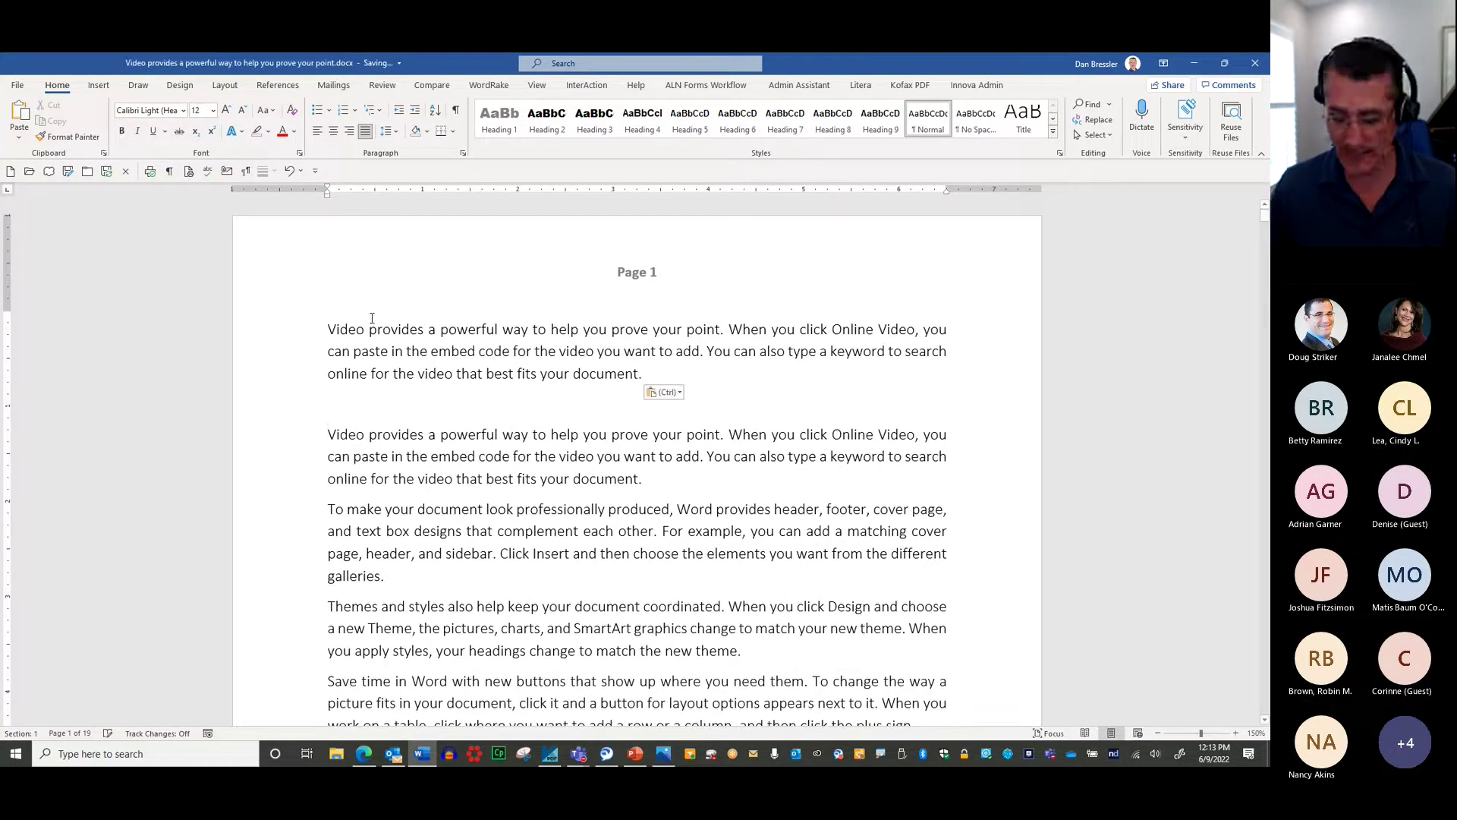
key(Delete)
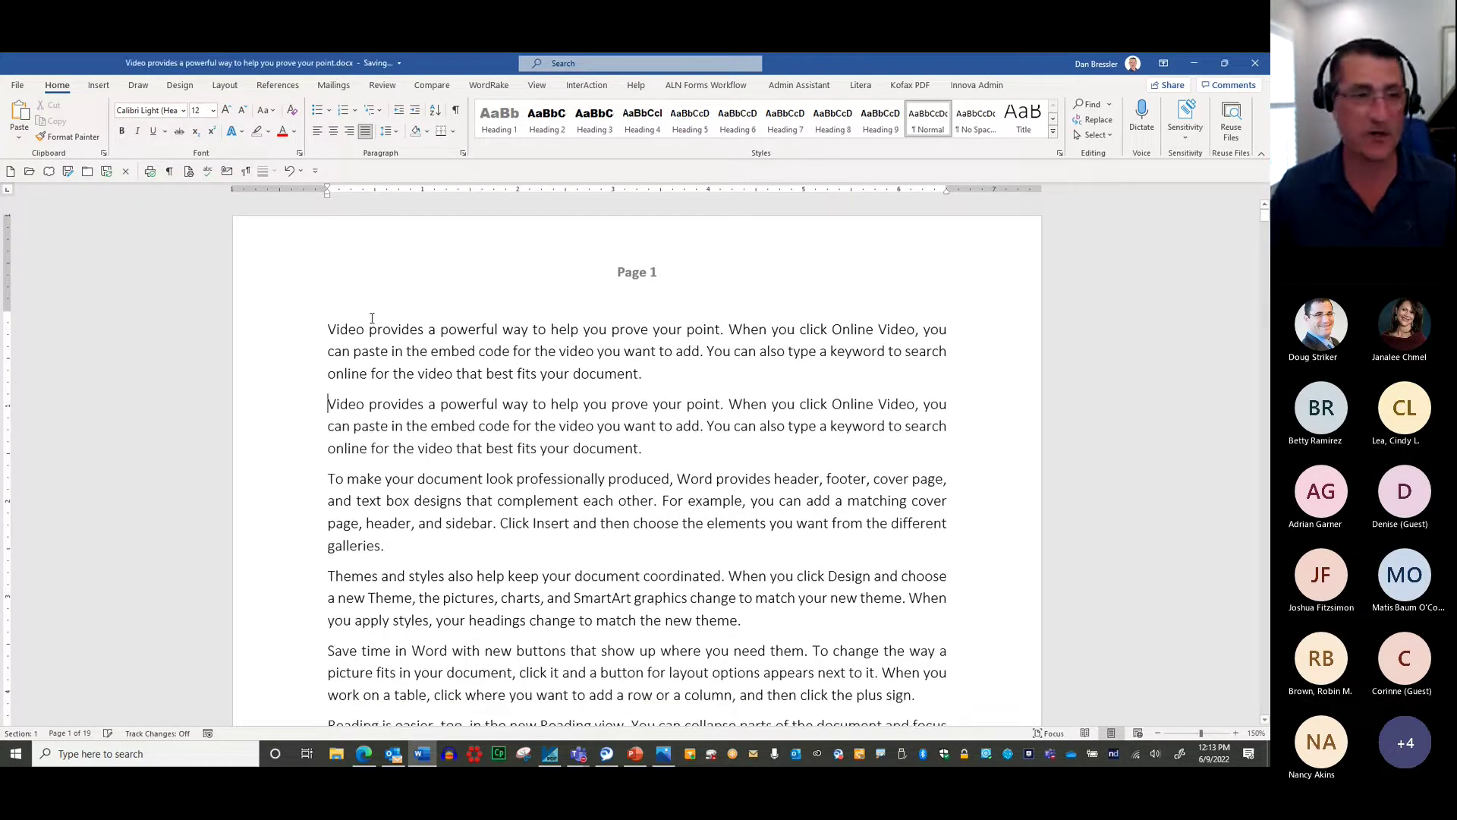
Step: Start closing the changed document, cycle the focus through Save, Don't Save and Cancel, and dismiss the save prompt without choosing
click(88, 172)
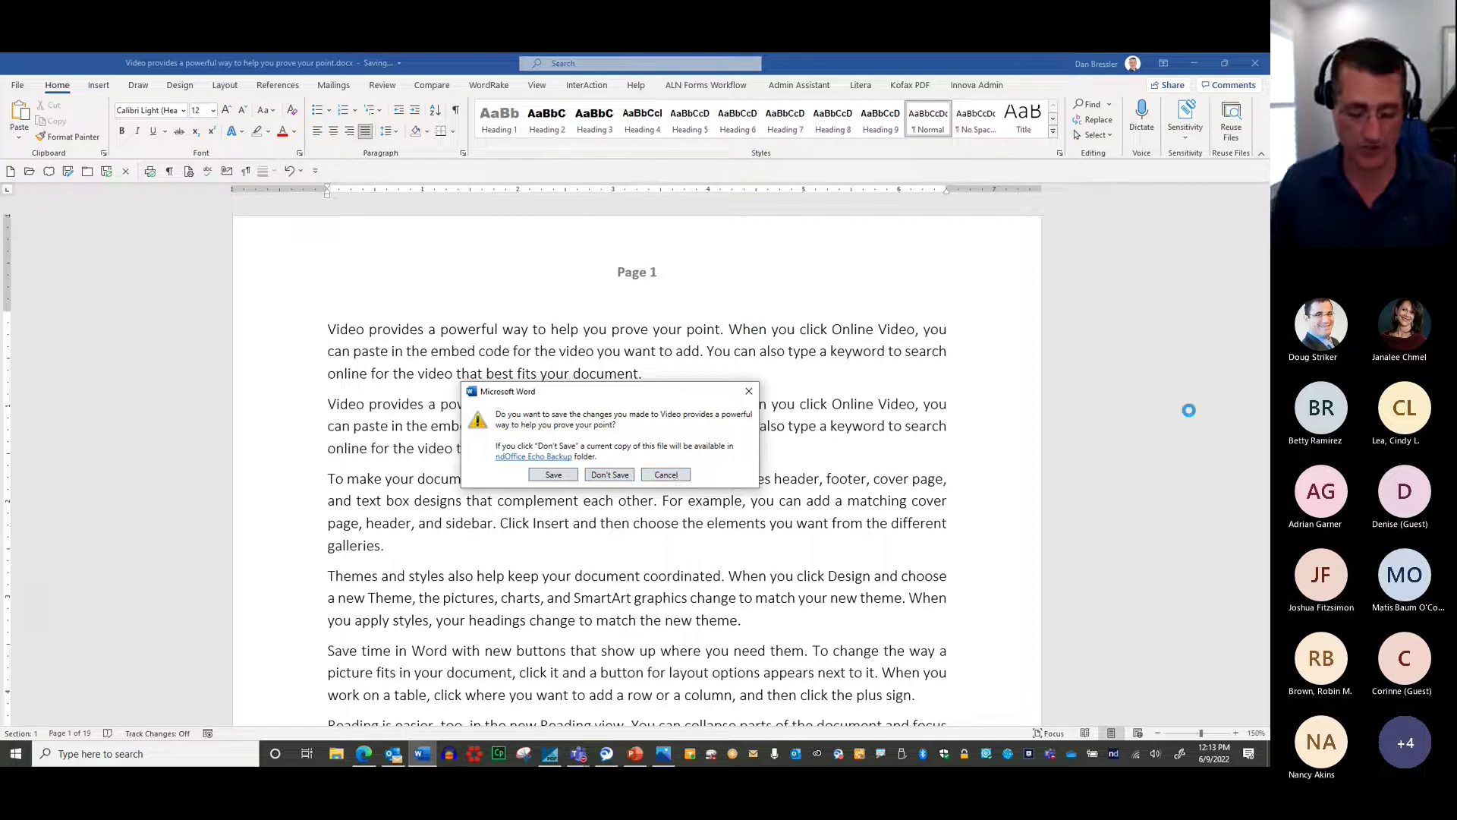
key(Tab)
key(Tab)
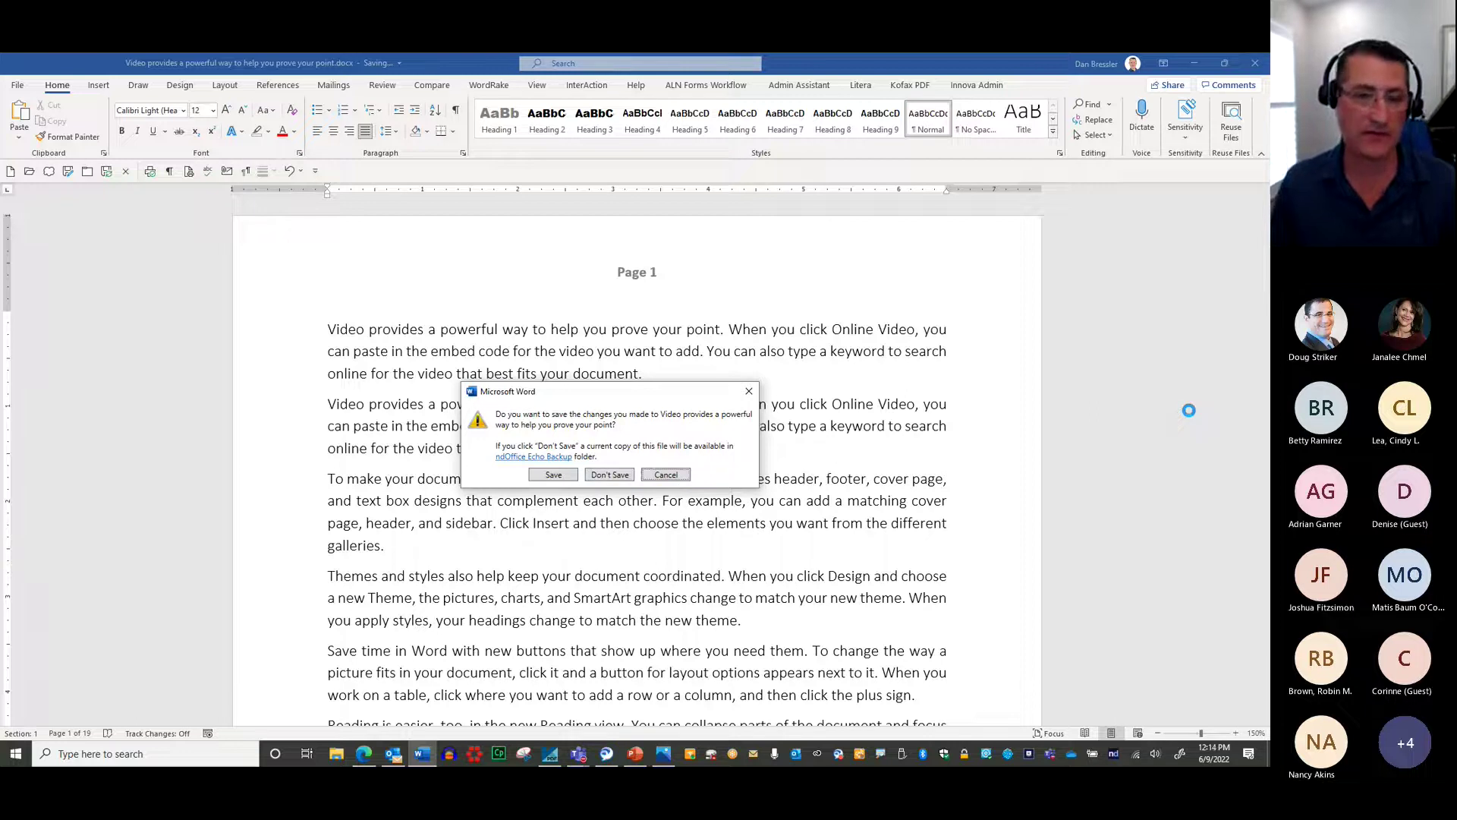
key(Tab)
key(Tab)
key(Tab)
key(Tab)
key(Tab)
key(Tab)
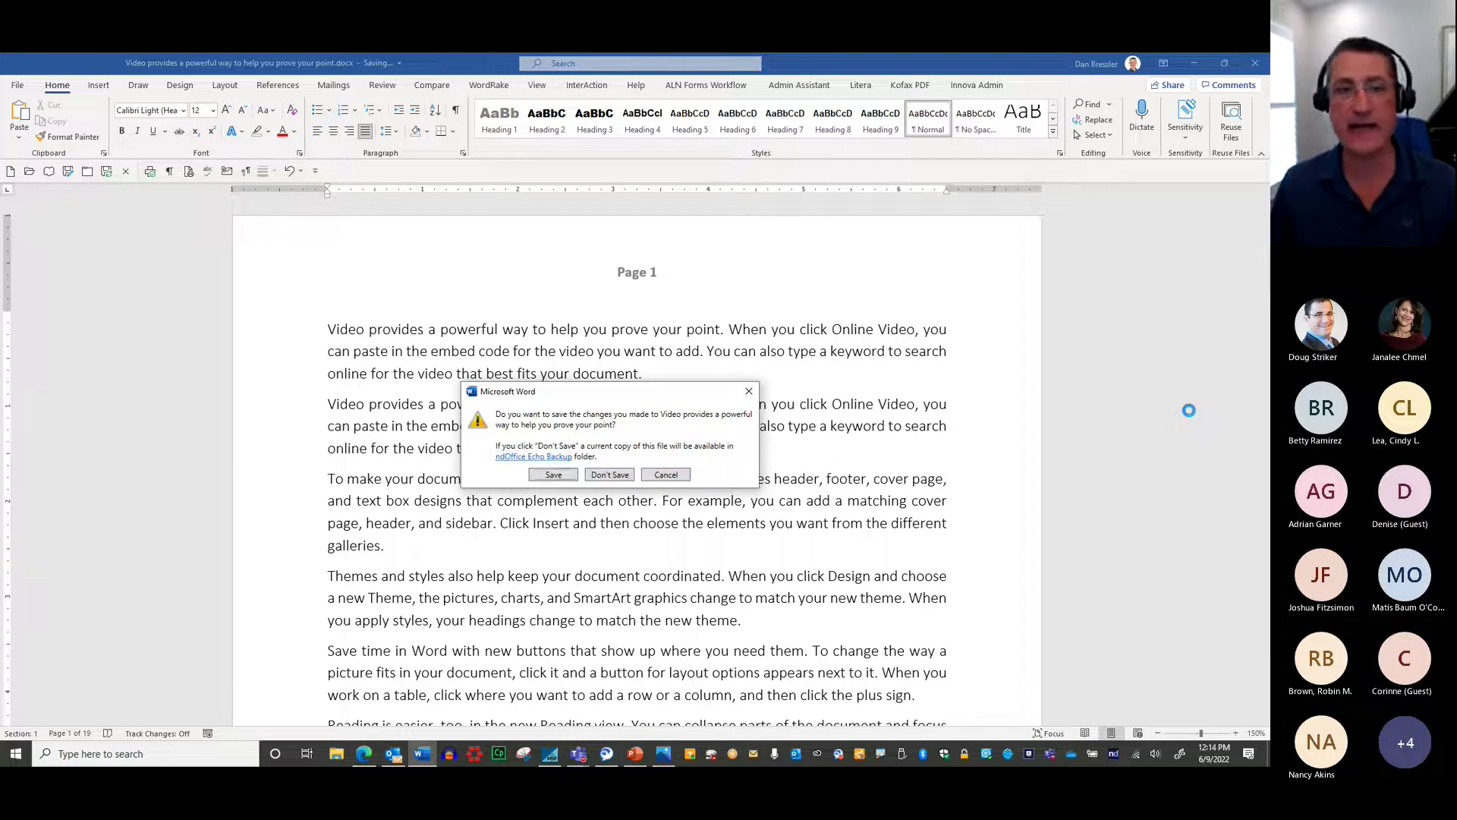
key(Tab)
key(Tab)
key(Tab)
key(Tab)
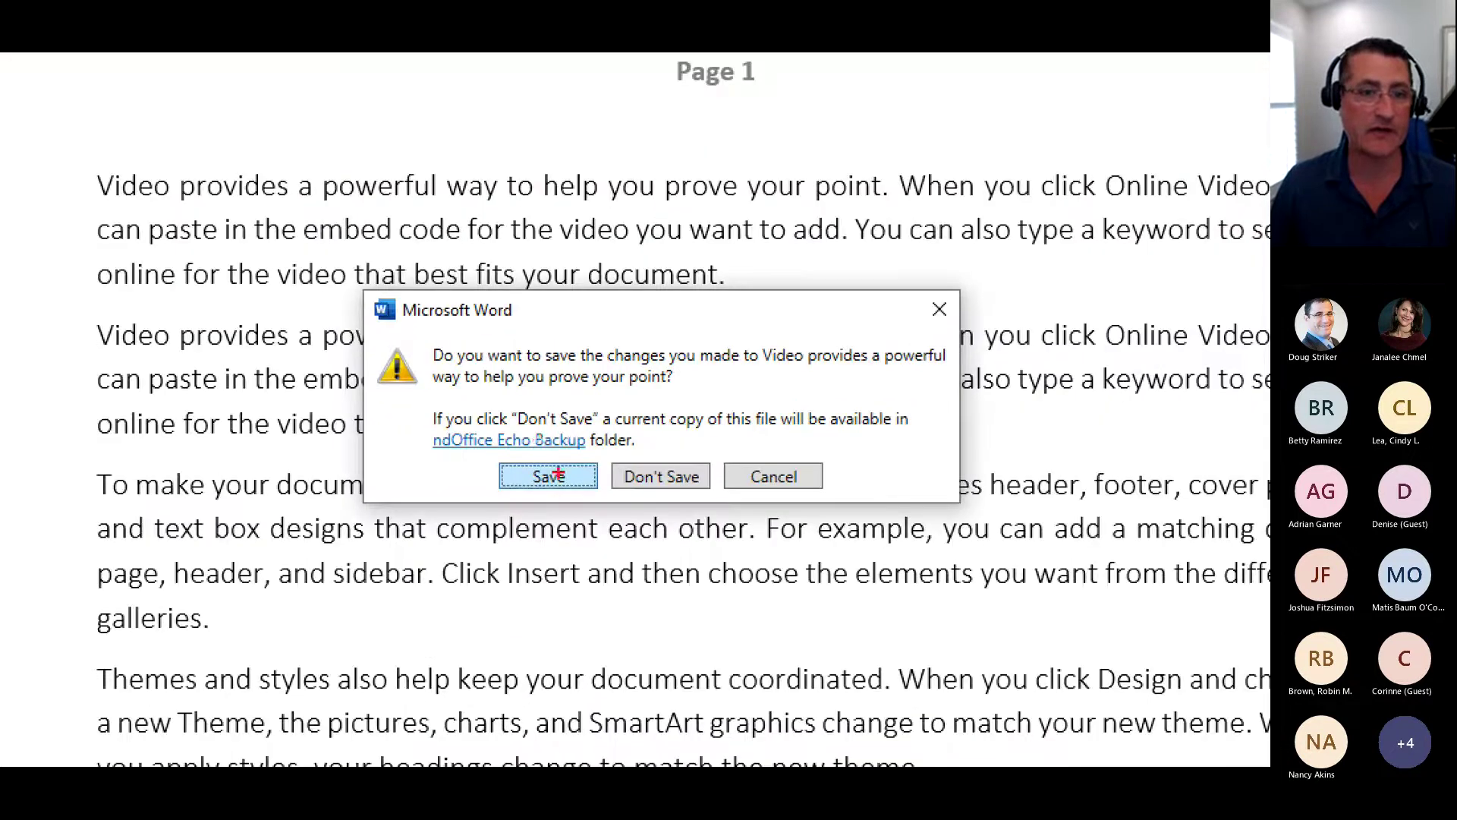
mouse_move(526, 454)
mouse_down()
mouse_move(481, 505)
mouse_move(618, 444)
mouse_move(462, 448)
mouse_up()
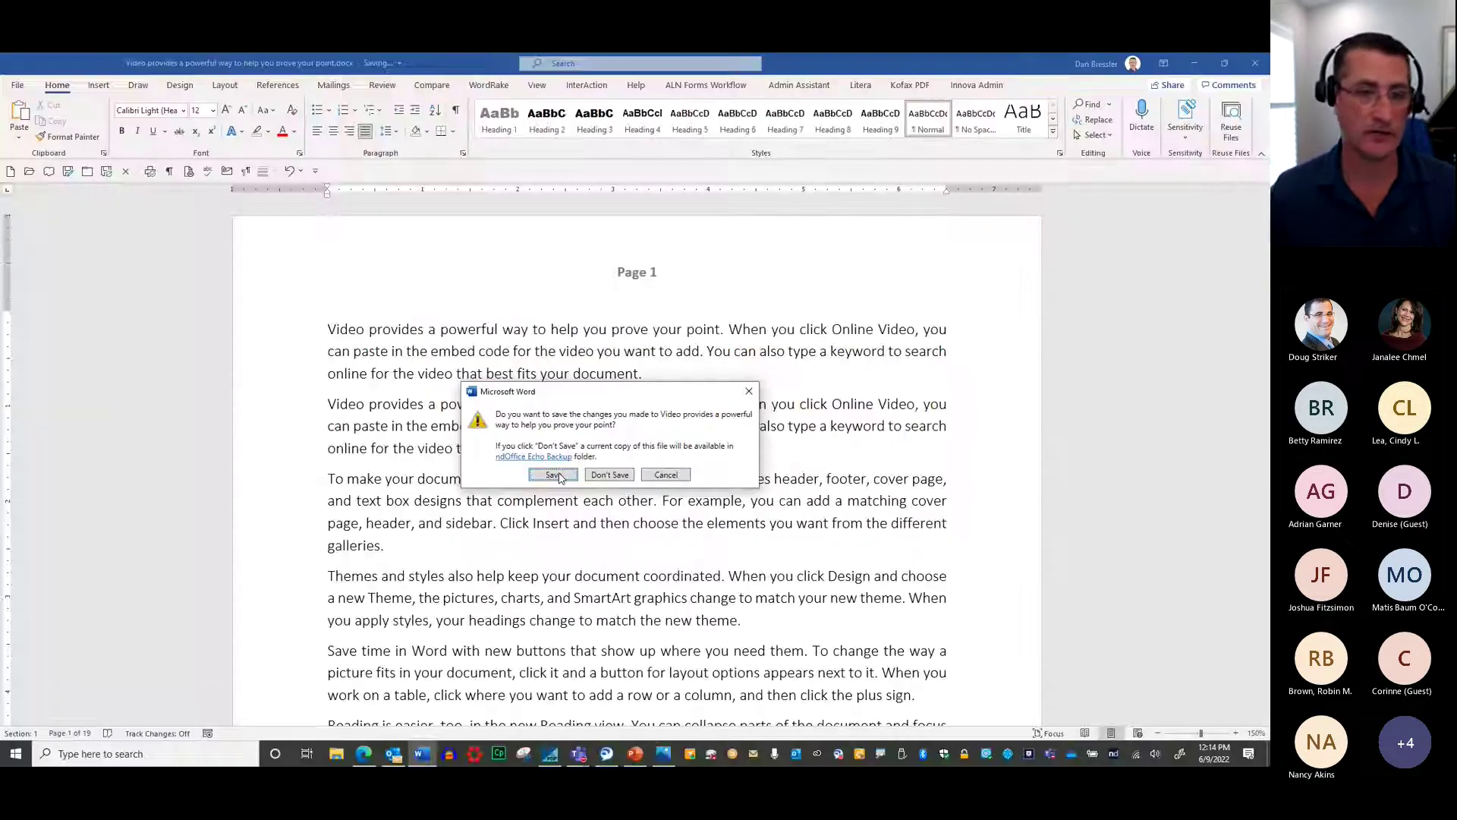
click(745, 393)
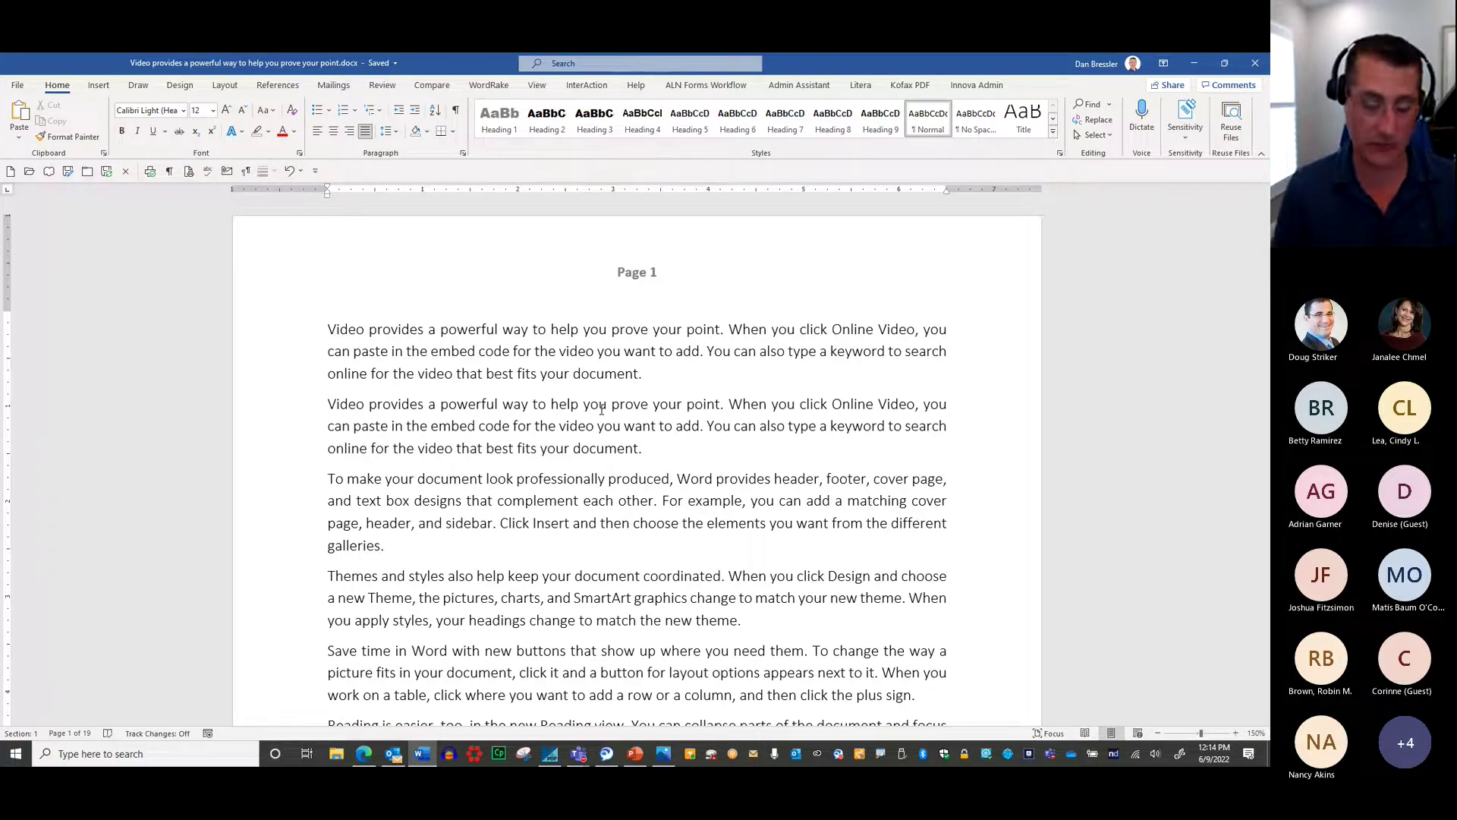
Step: Display the shortcut key tips on the Word ribbon and hide them again
key(alt)
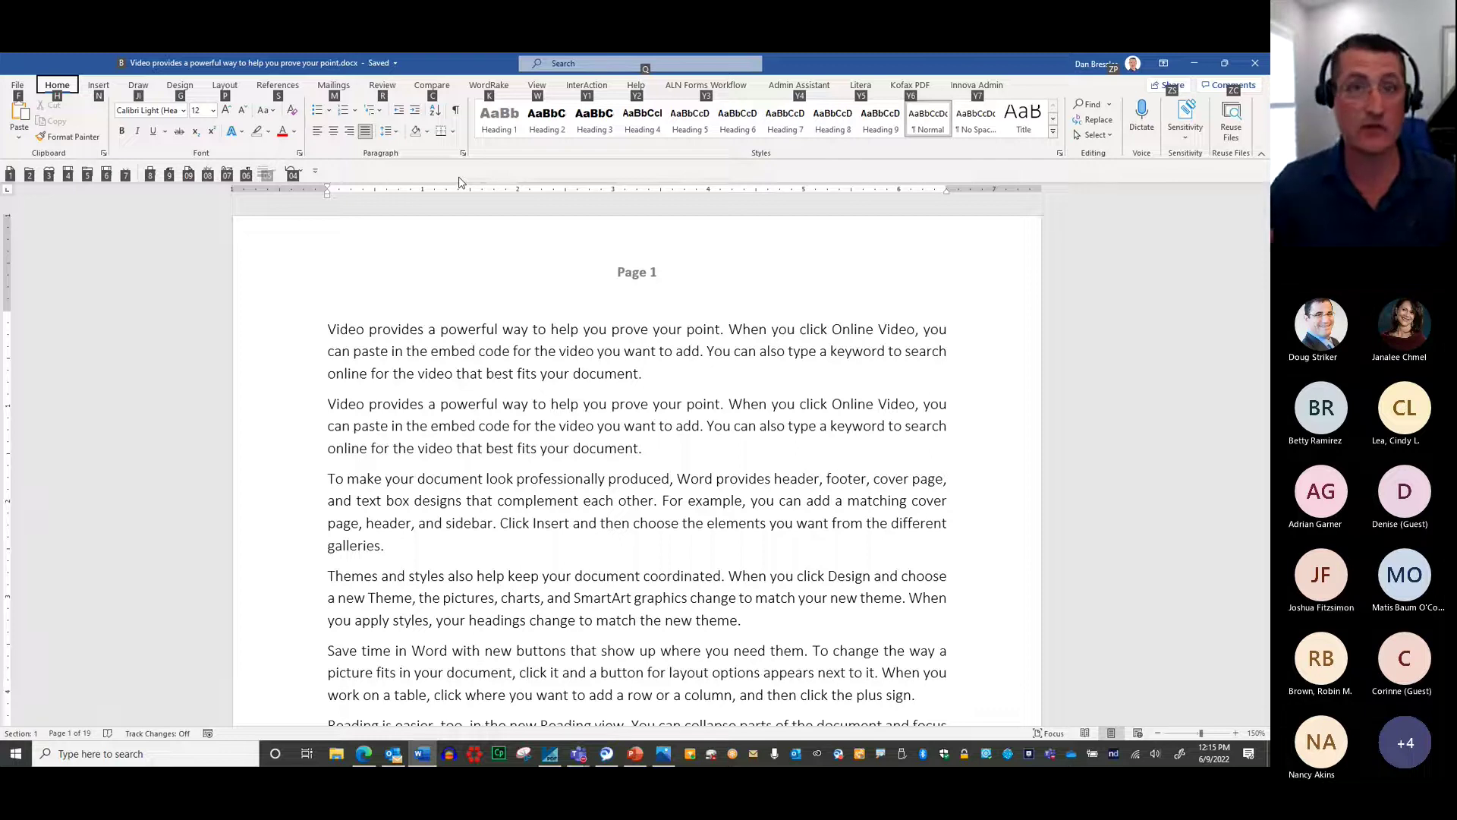
key(alt)
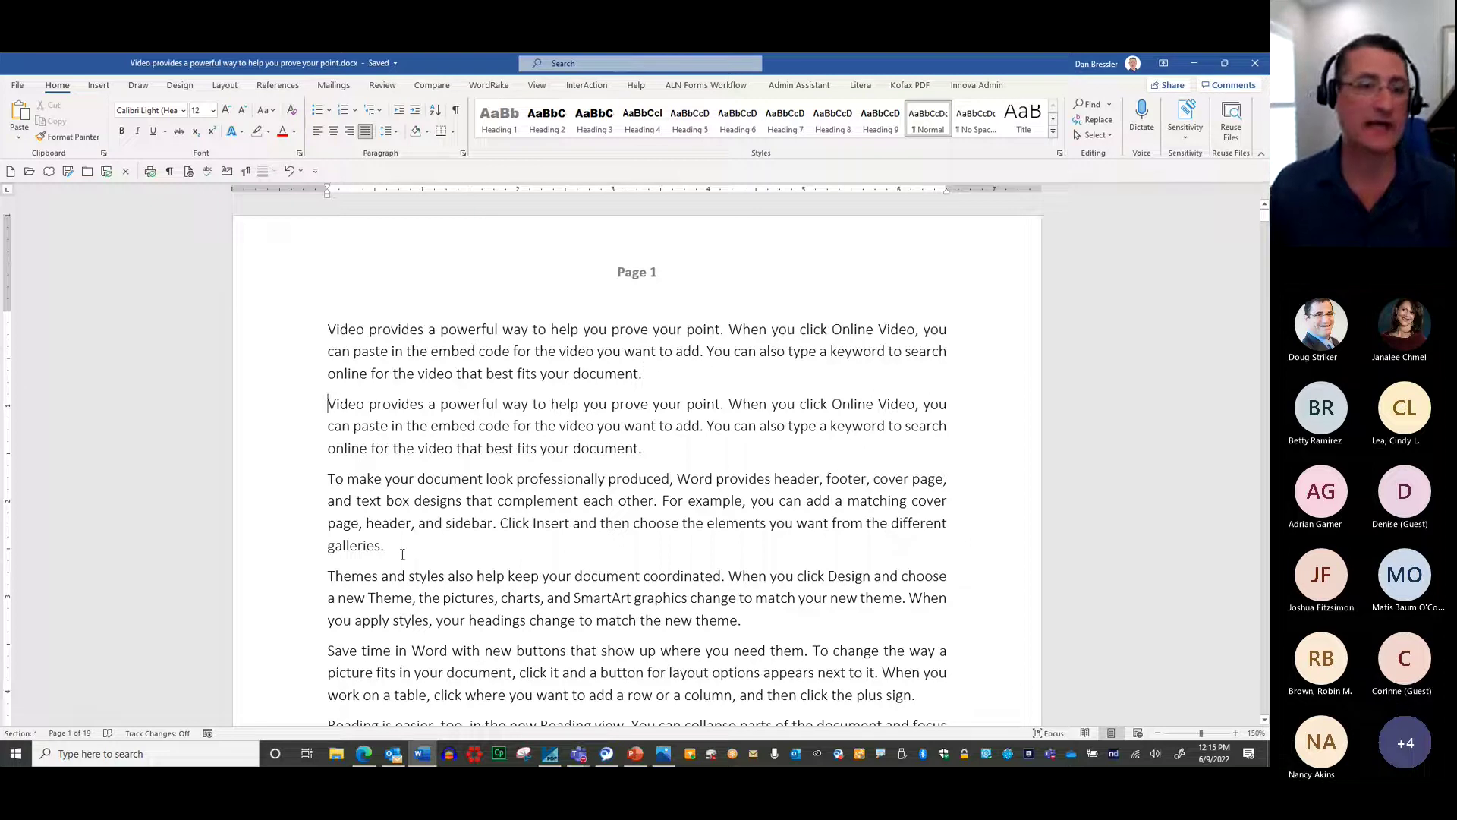
Step: Select the document's first three paragraphs and view the available font sizes without applying one
drag(385, 545, 272, 332)
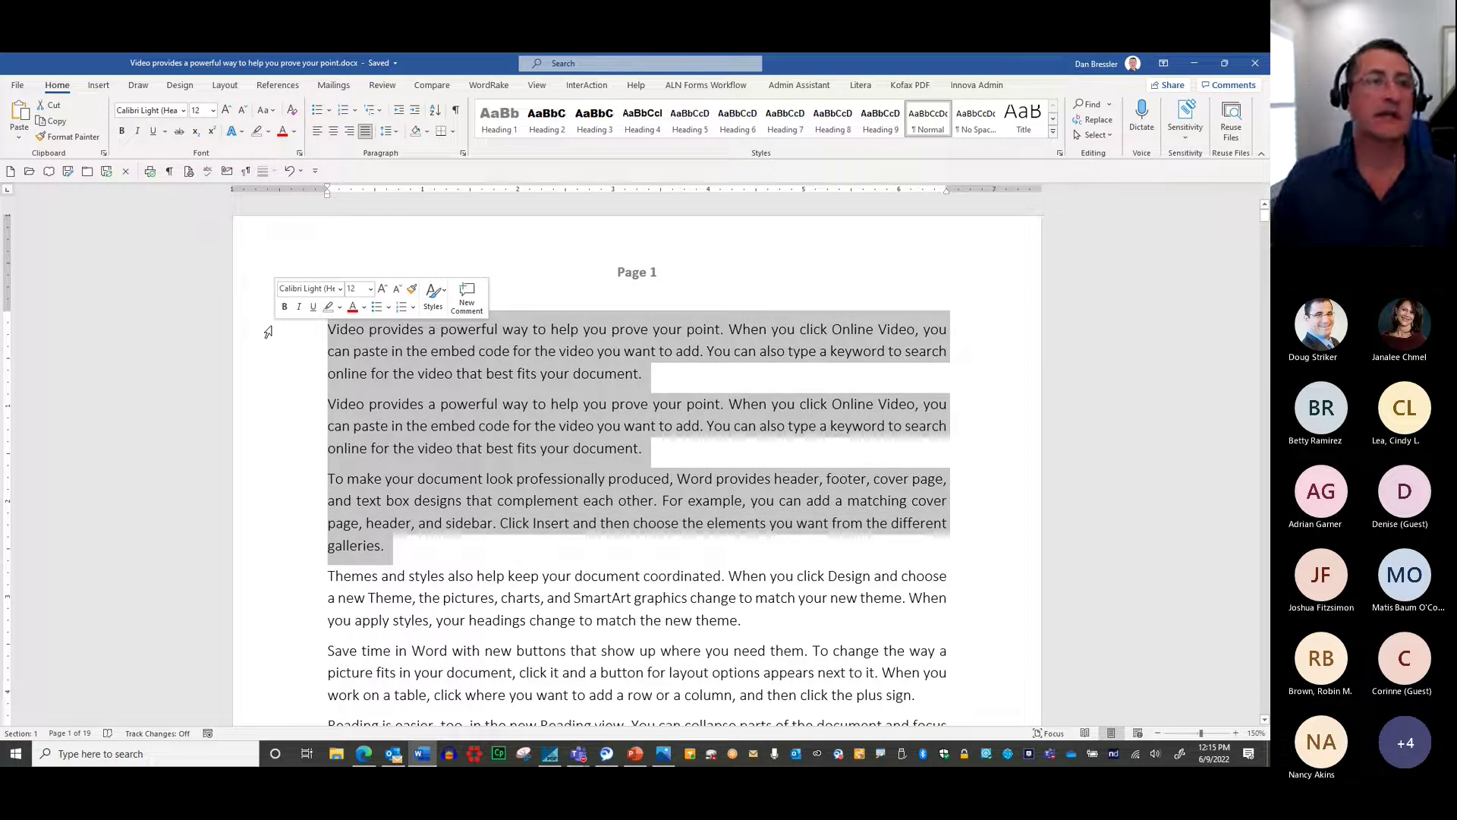
click(214, 111)
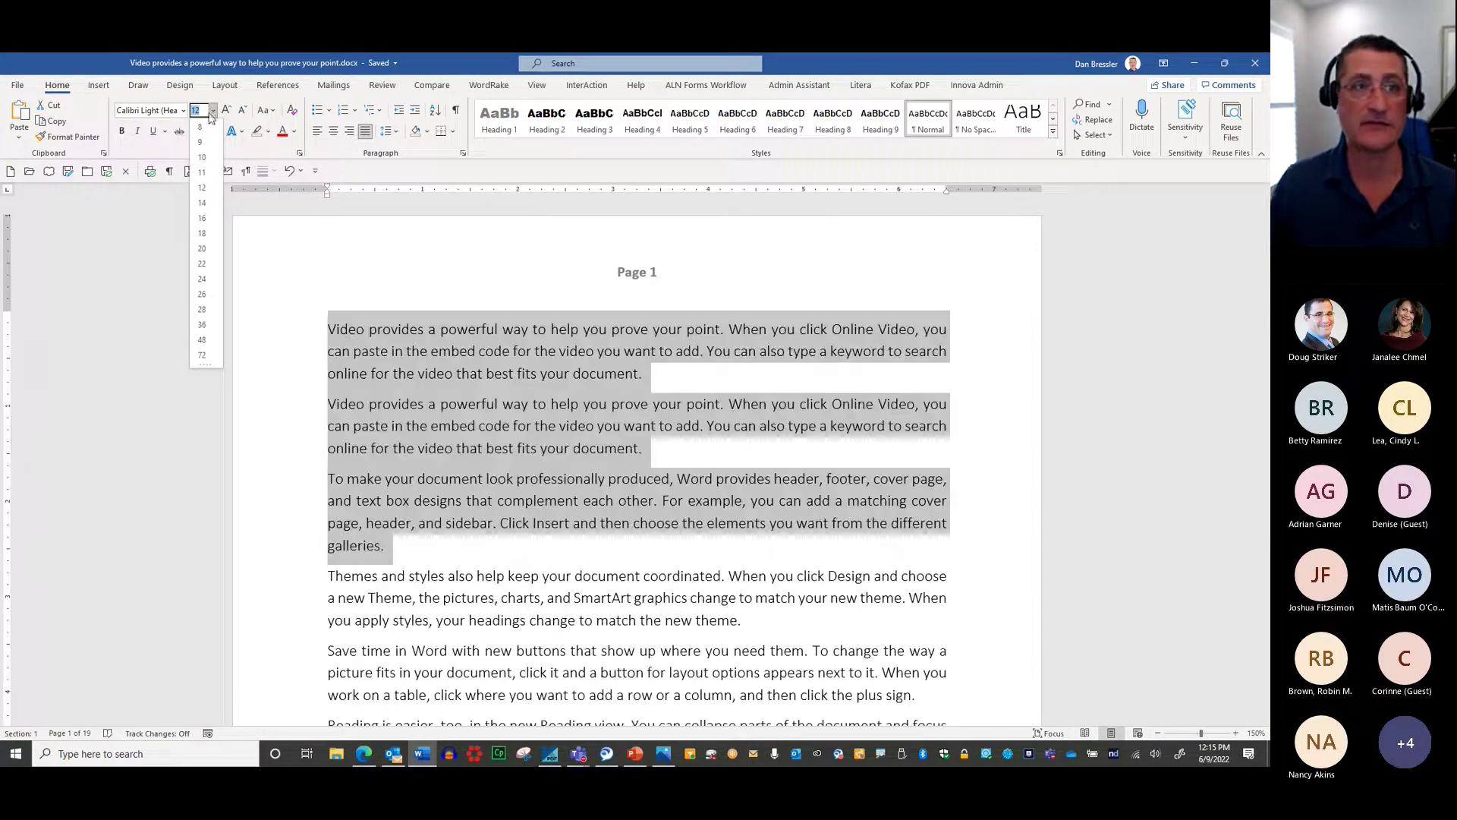
click(235, 64)
click(476, 65)
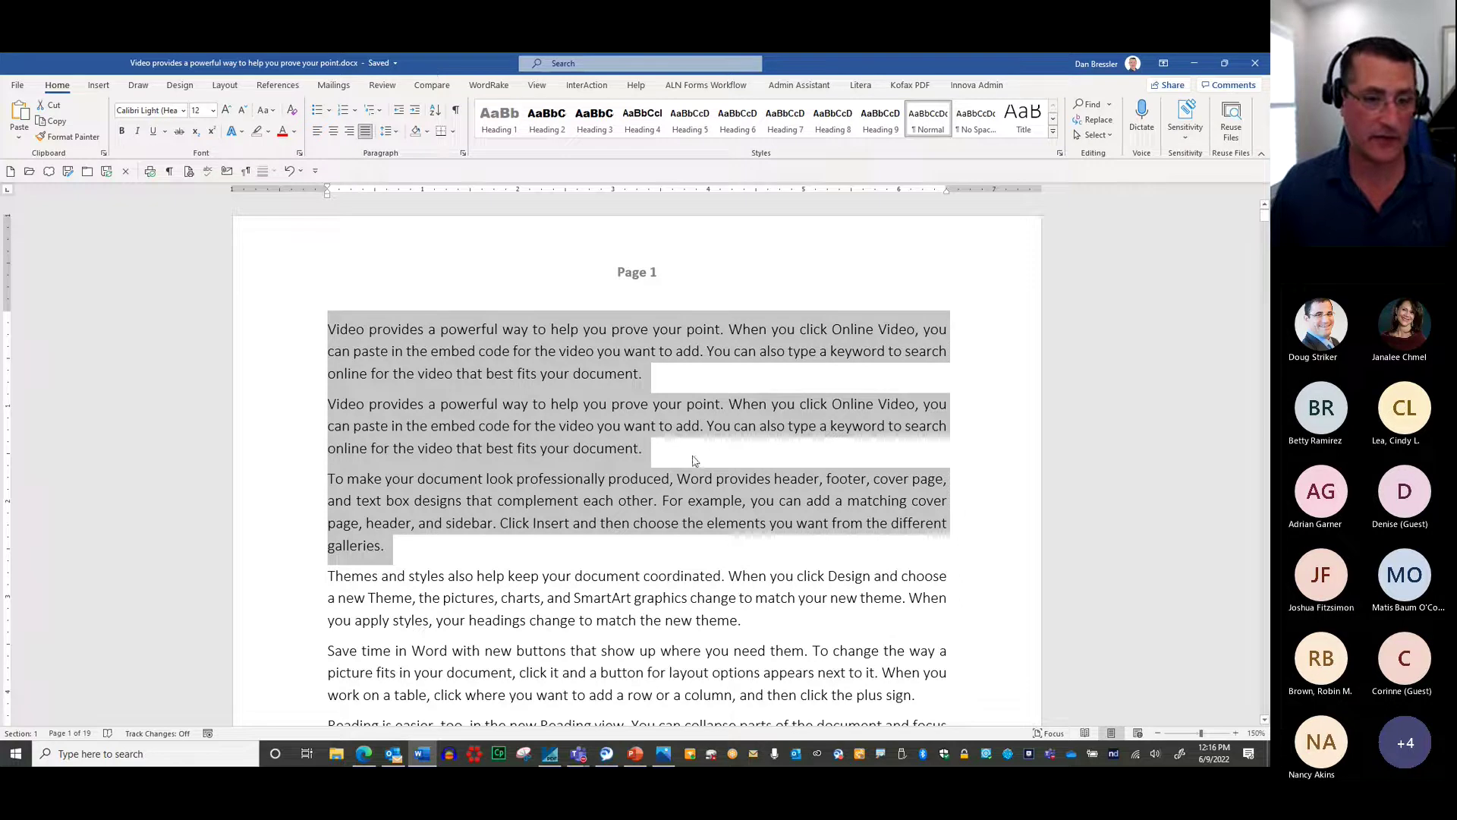
Step: Switch to the Keyboard 6.jpg image in Photos to examine the keyboard layout
click(663, 753)
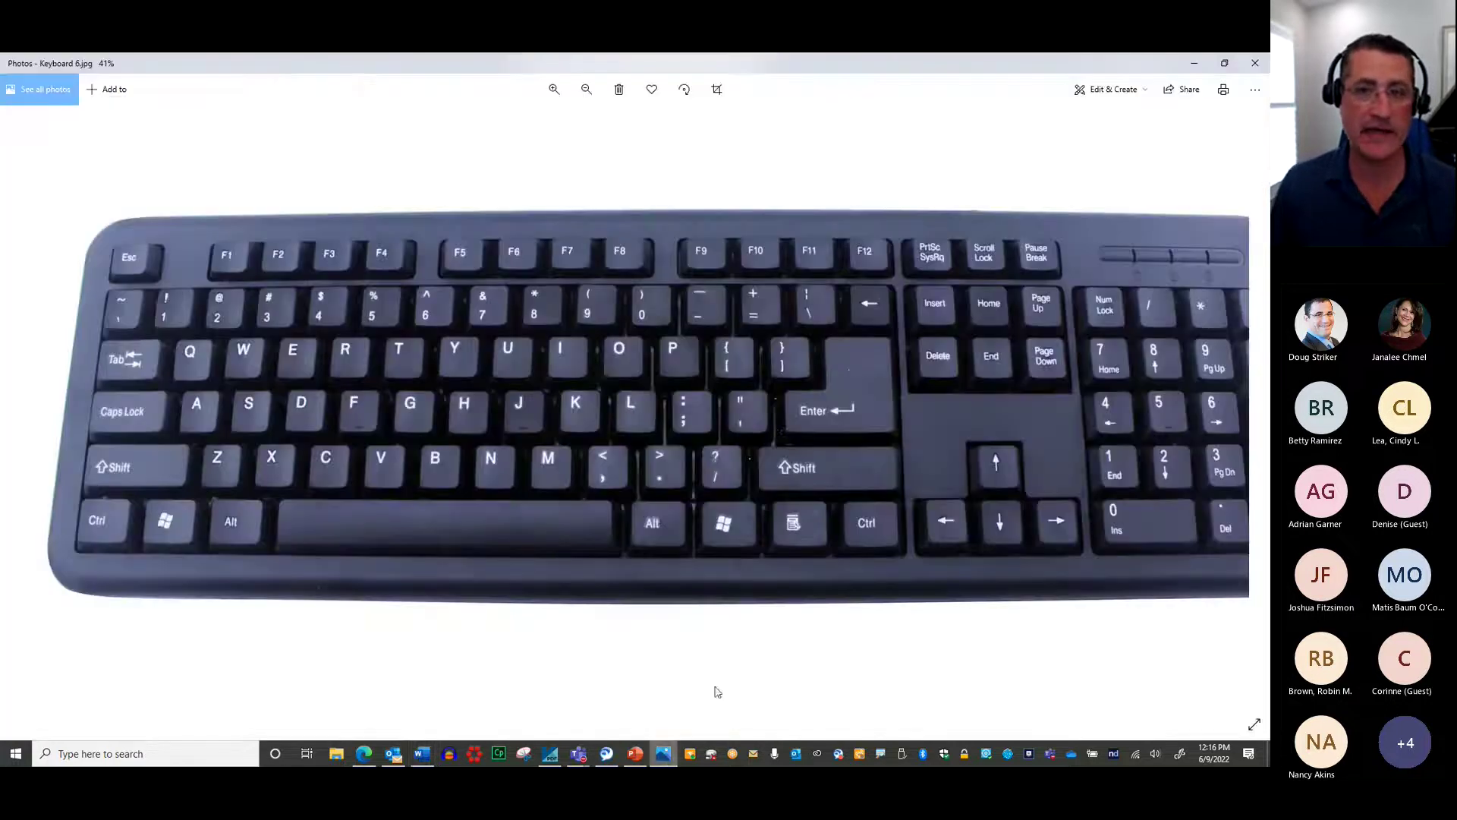
Step: Mark the two bracket keys and the Ctrl key on the keyboard image, clear the marks, and return to the Word document
mouse_move(768, 331)
mouse_down()
mouse_move(713, 332)
mouse_move(737, 392)
mouse_move(803, 328)
mouse_move(740, 335)
mouse_up()
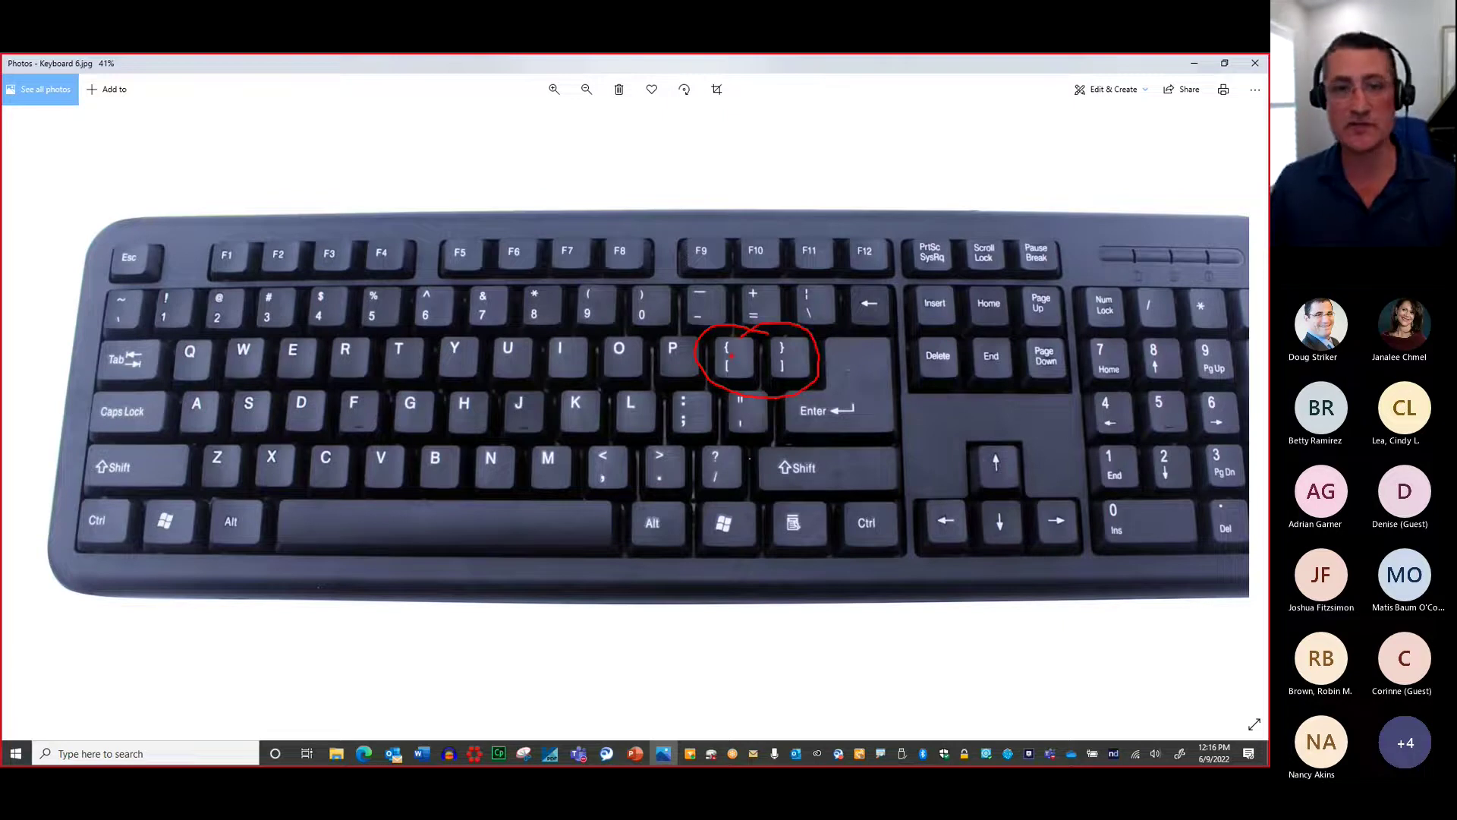
drag(763, 349, 772, 368)
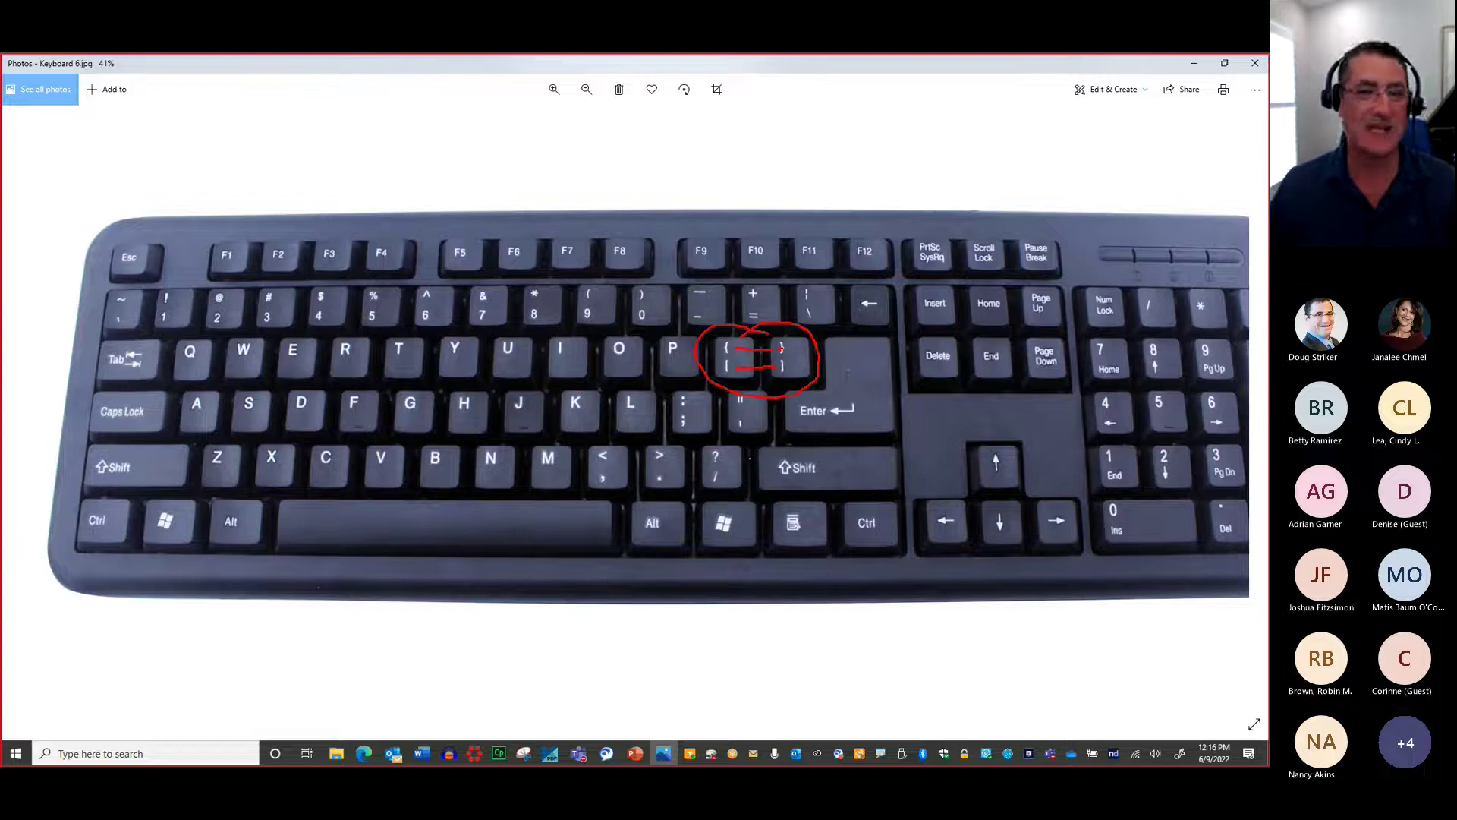
mouse_move(76, 549)
mouse_down()
mouse_move(120, 507)
mouse_move(79, 513)
mouse_up()
mouse_move(672, 246)
mouse_down()
mouse_move(735, 335)
mouse_move(730, 313)
mouse_up()
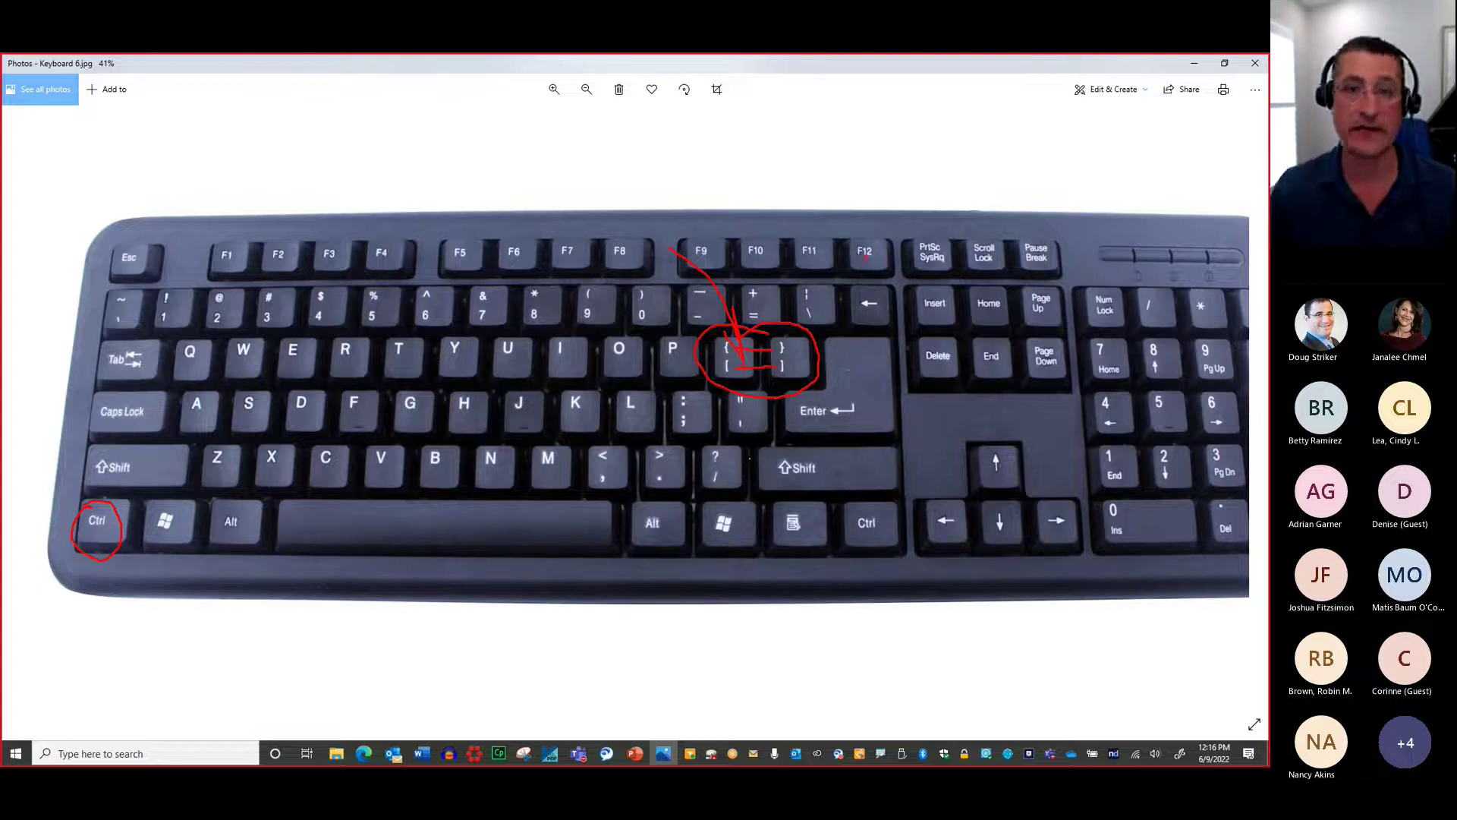
drag(859, 260, 807, 317)
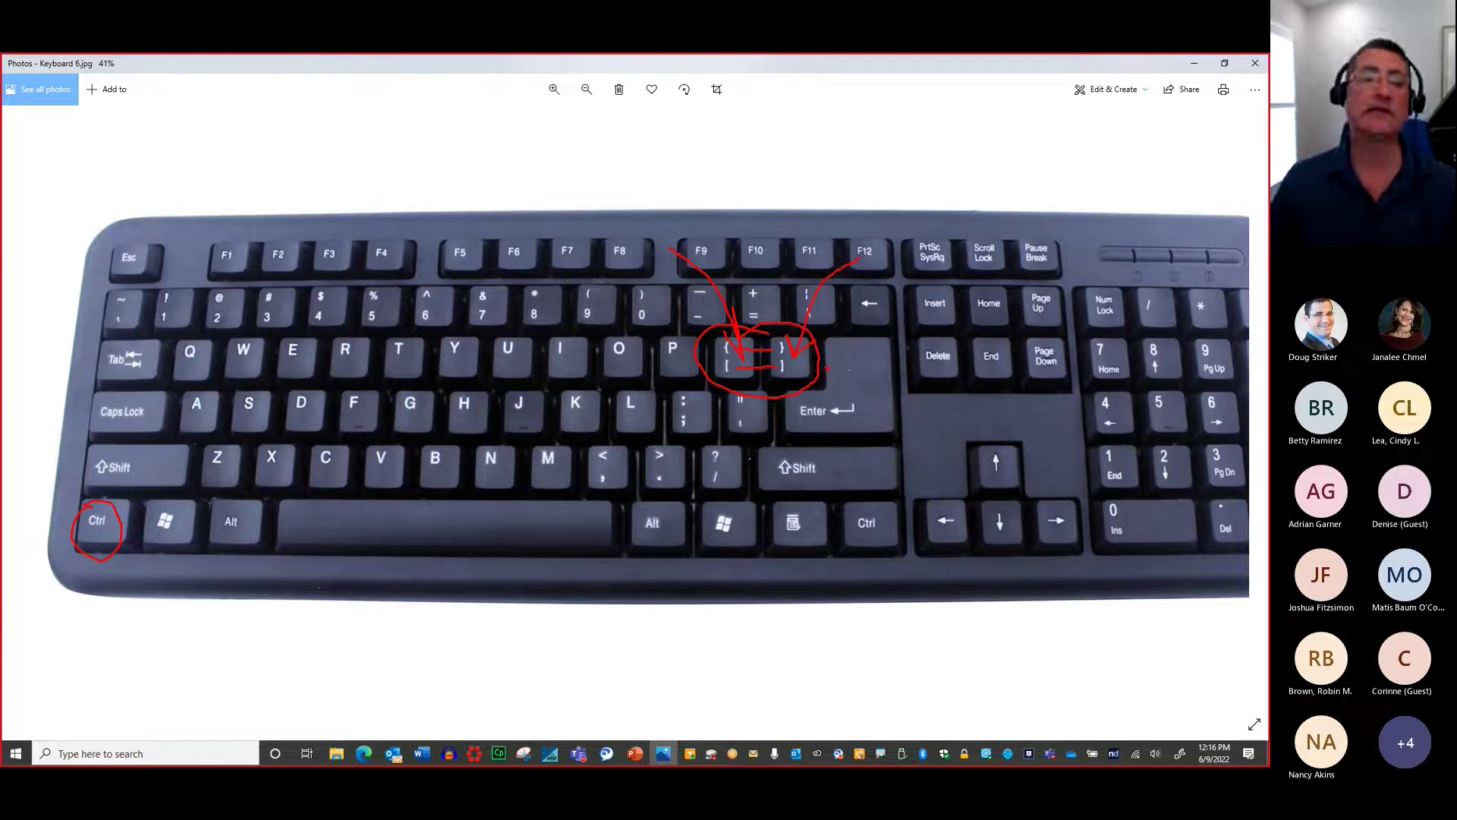
key(Escape)
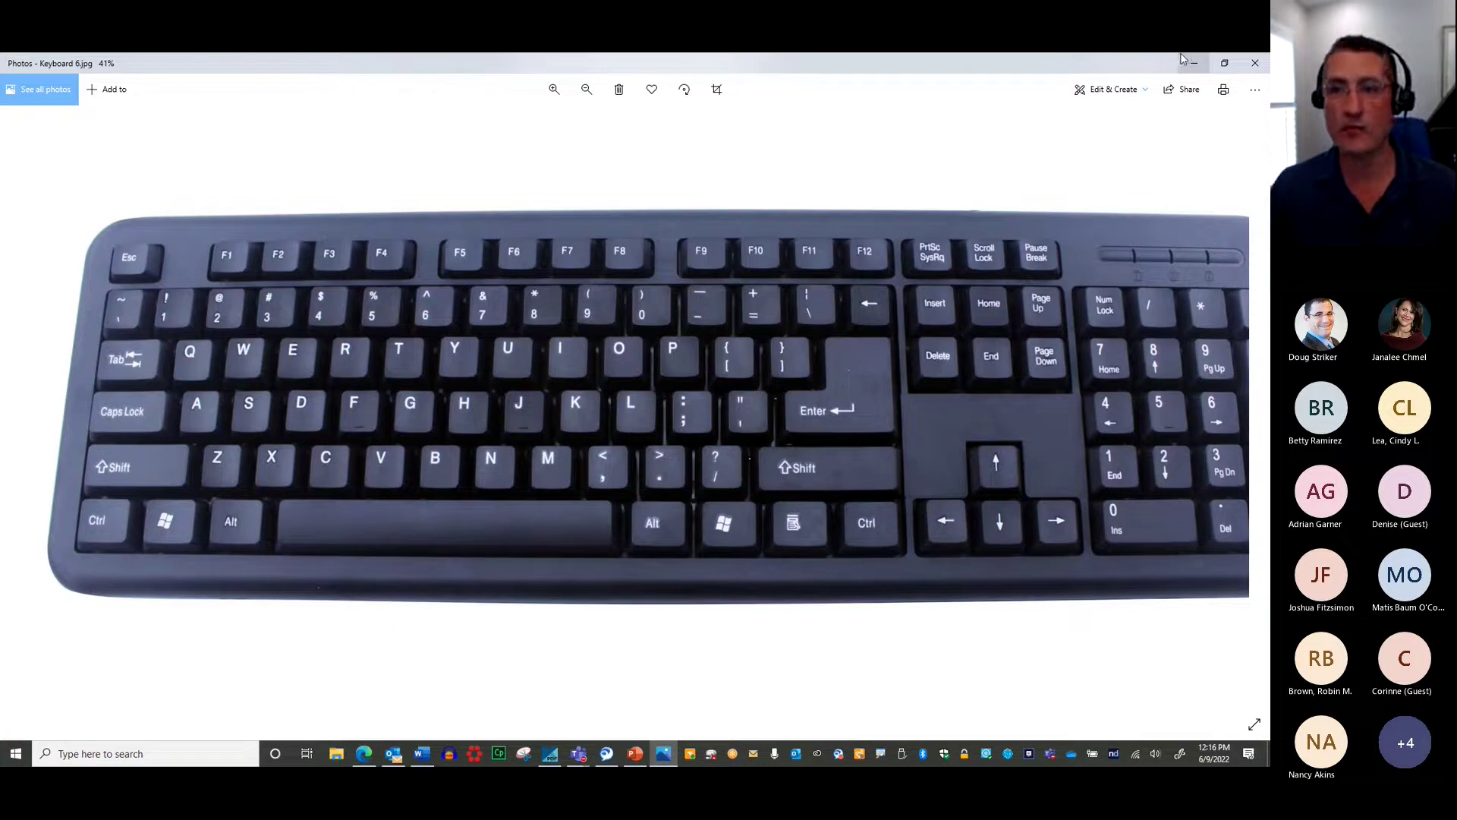
click(1194, 63)
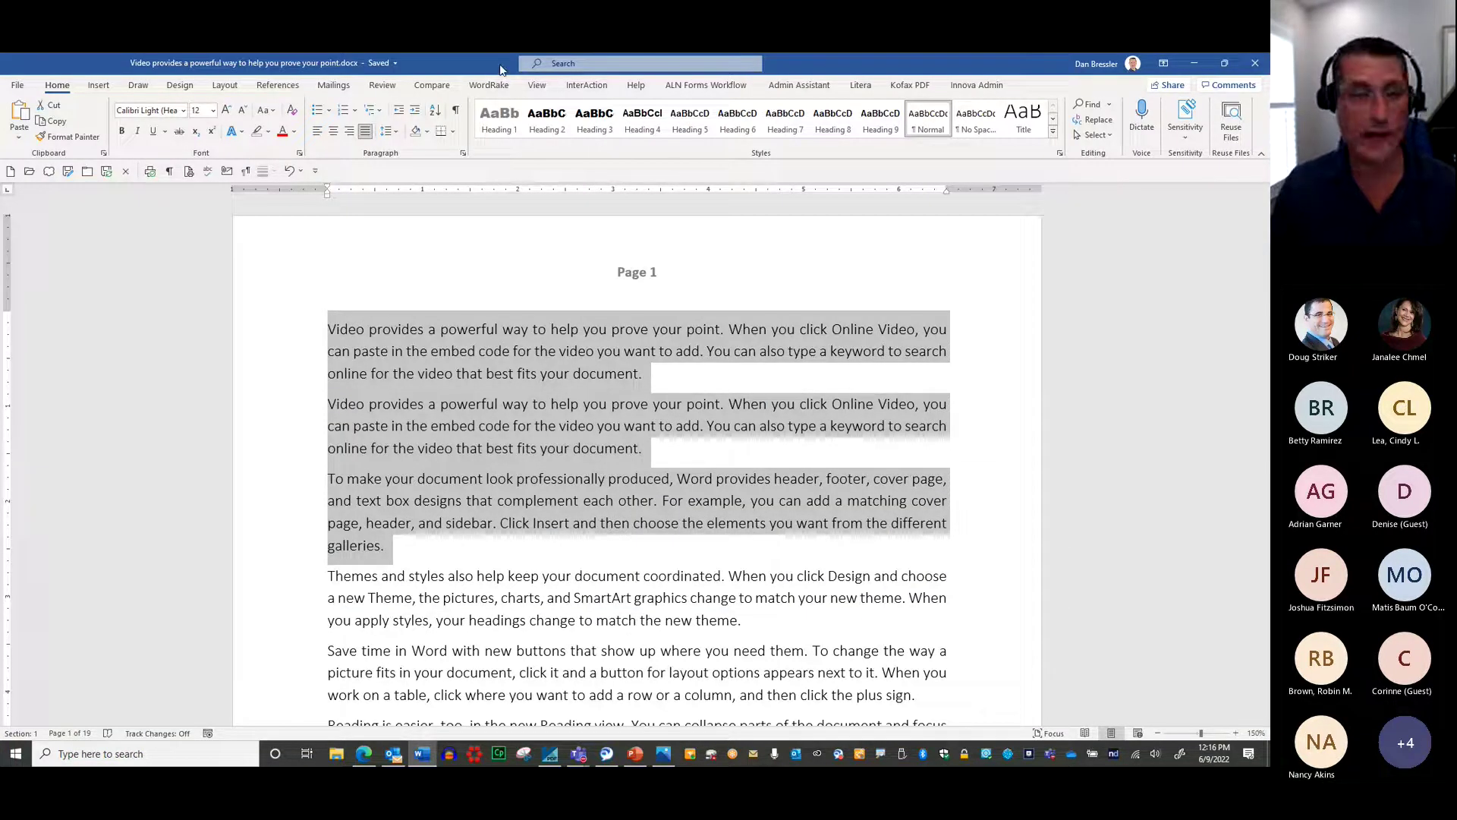
Step: Increase the selected paragraphs' font size to 13 points, point out the font controls with a drawn arrow, and clear it
key(ctrl+bracketright)
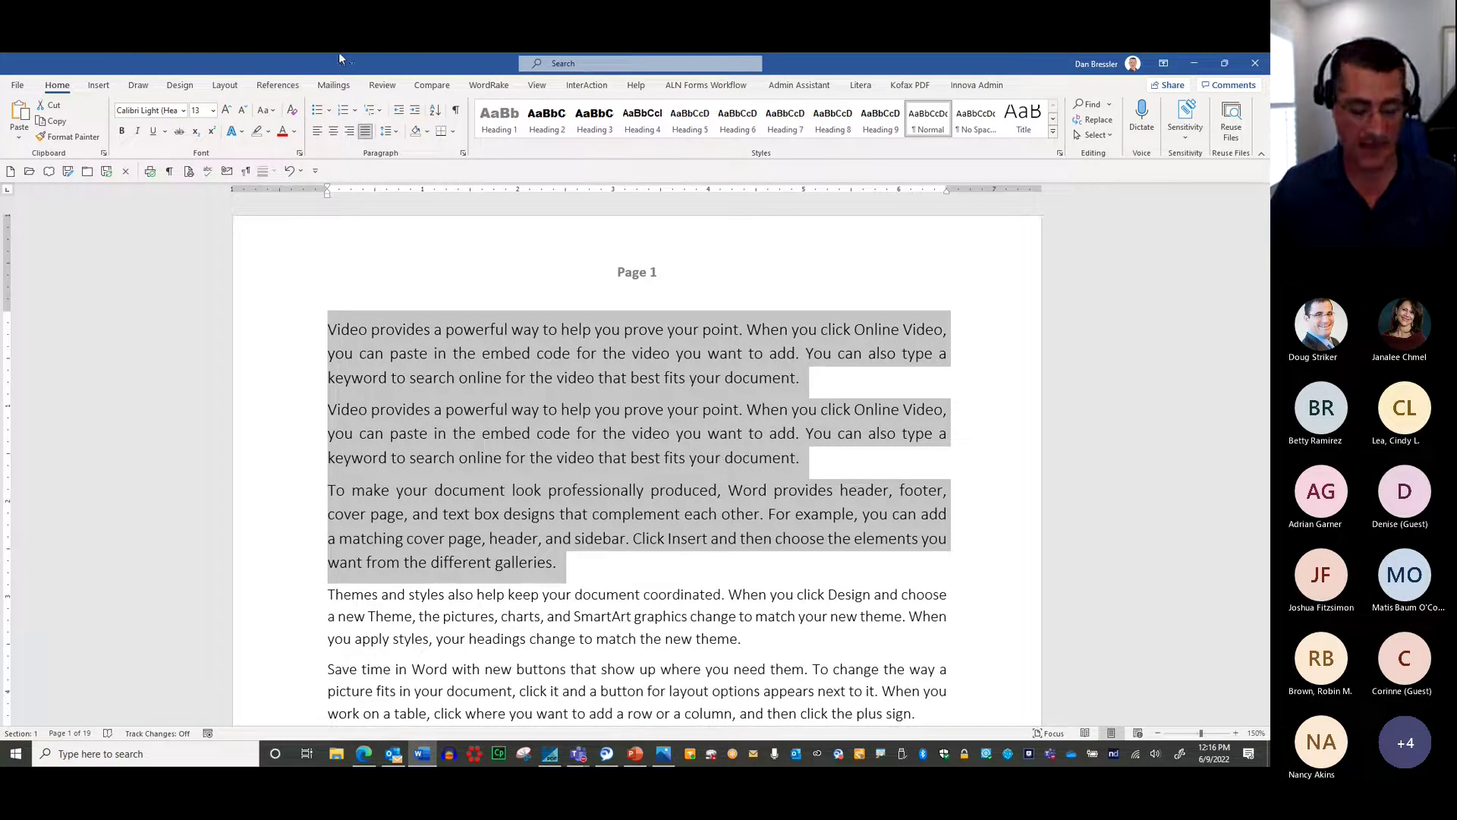
mouse_move(215, 175)
mouse_down()
mouse_move(300, 319)
mouse_move(190, 130)
mouse_move(206, 145)
mouse_move(182, 142)
mouse_up()
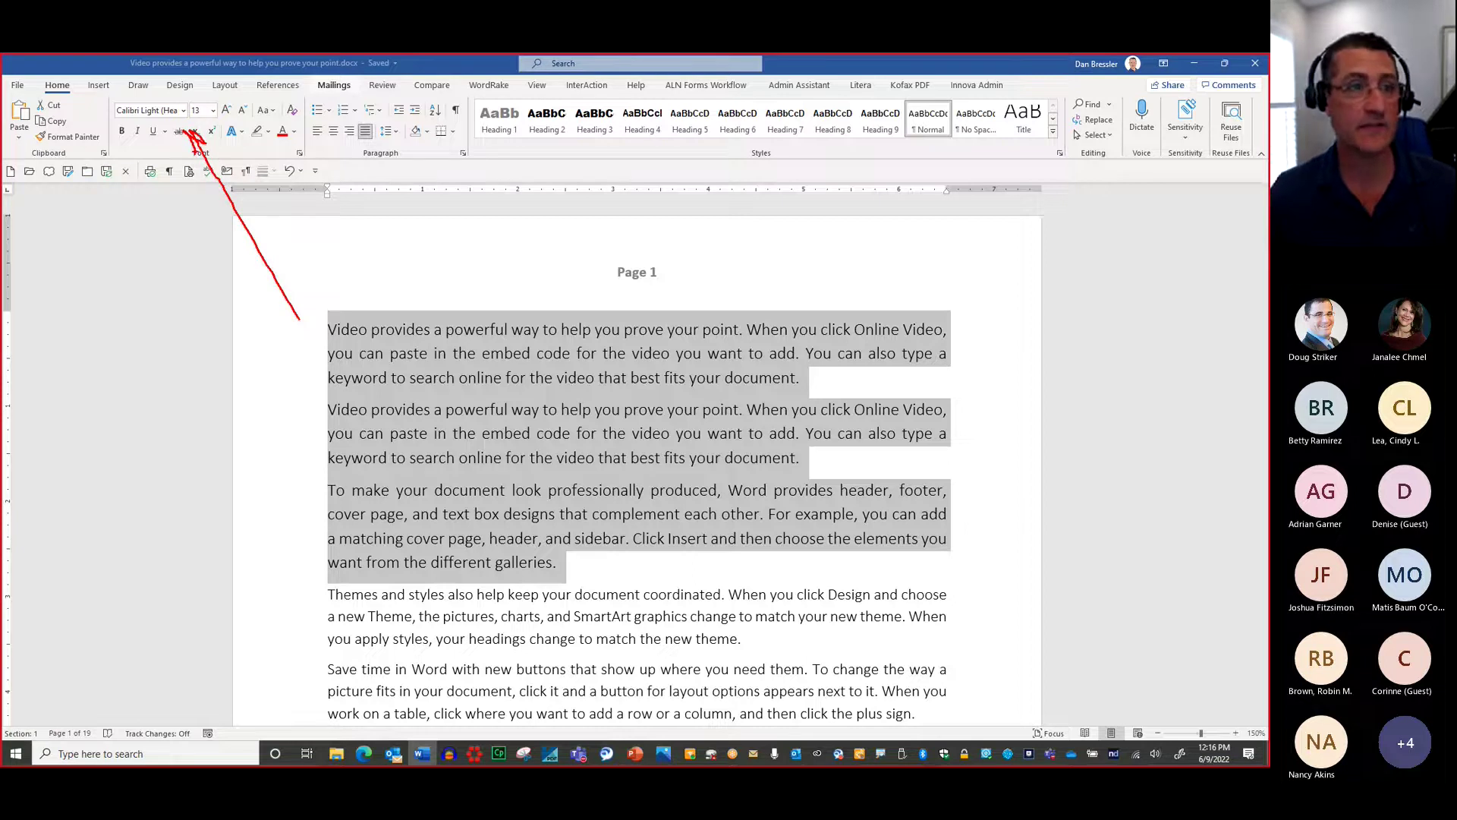
key(Escape)
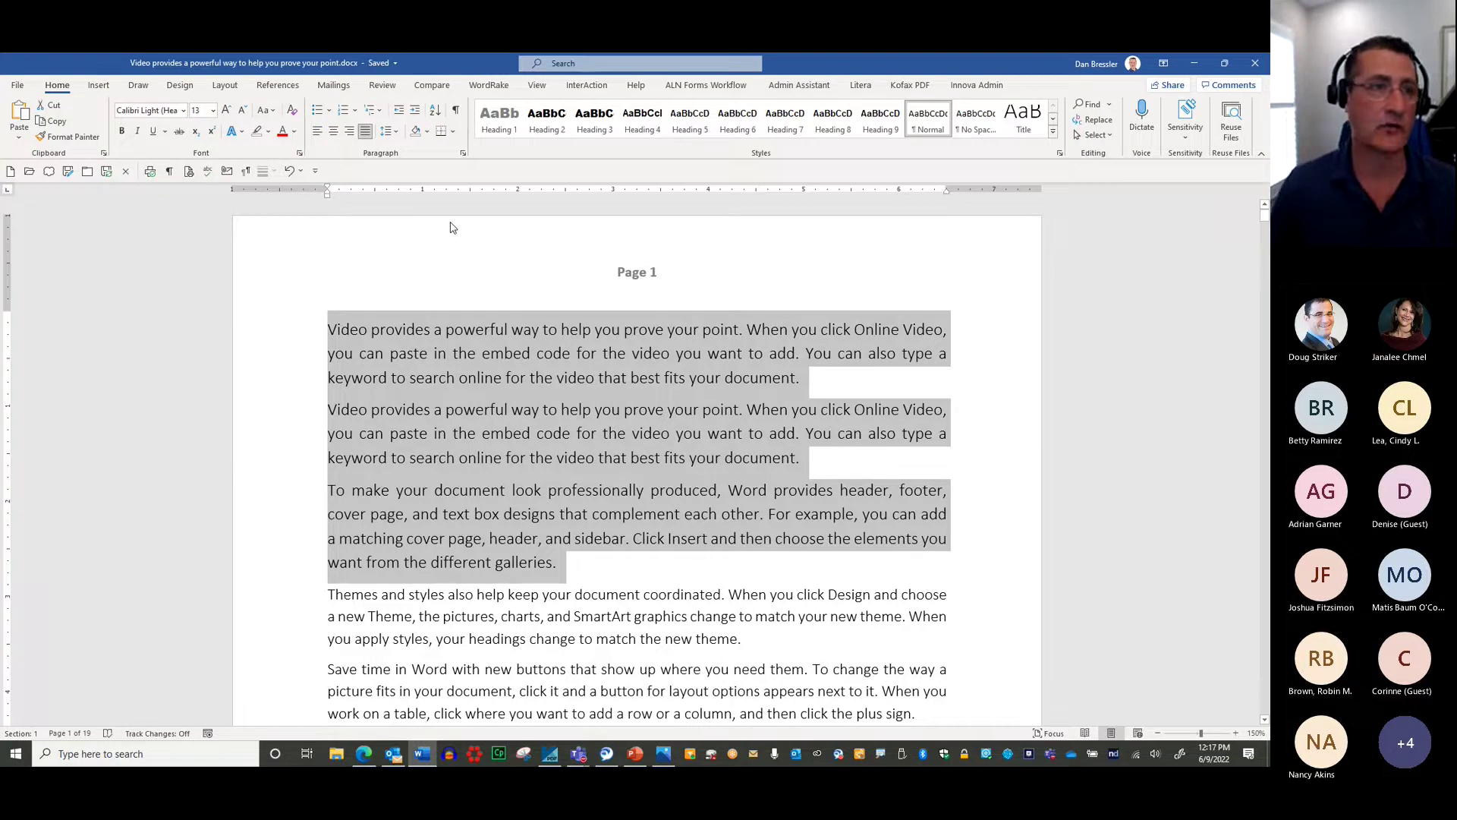
Step: Enlarge the text of the three selected paragraphs one point at a time to 64 points
key(ctrl+bracketright)
key(ctrl+bracketright)
key(ctrl+bracketright)
key(ctrl+bracketright)
key(ctrl+bracketright)
key(ctrl+bracketright)
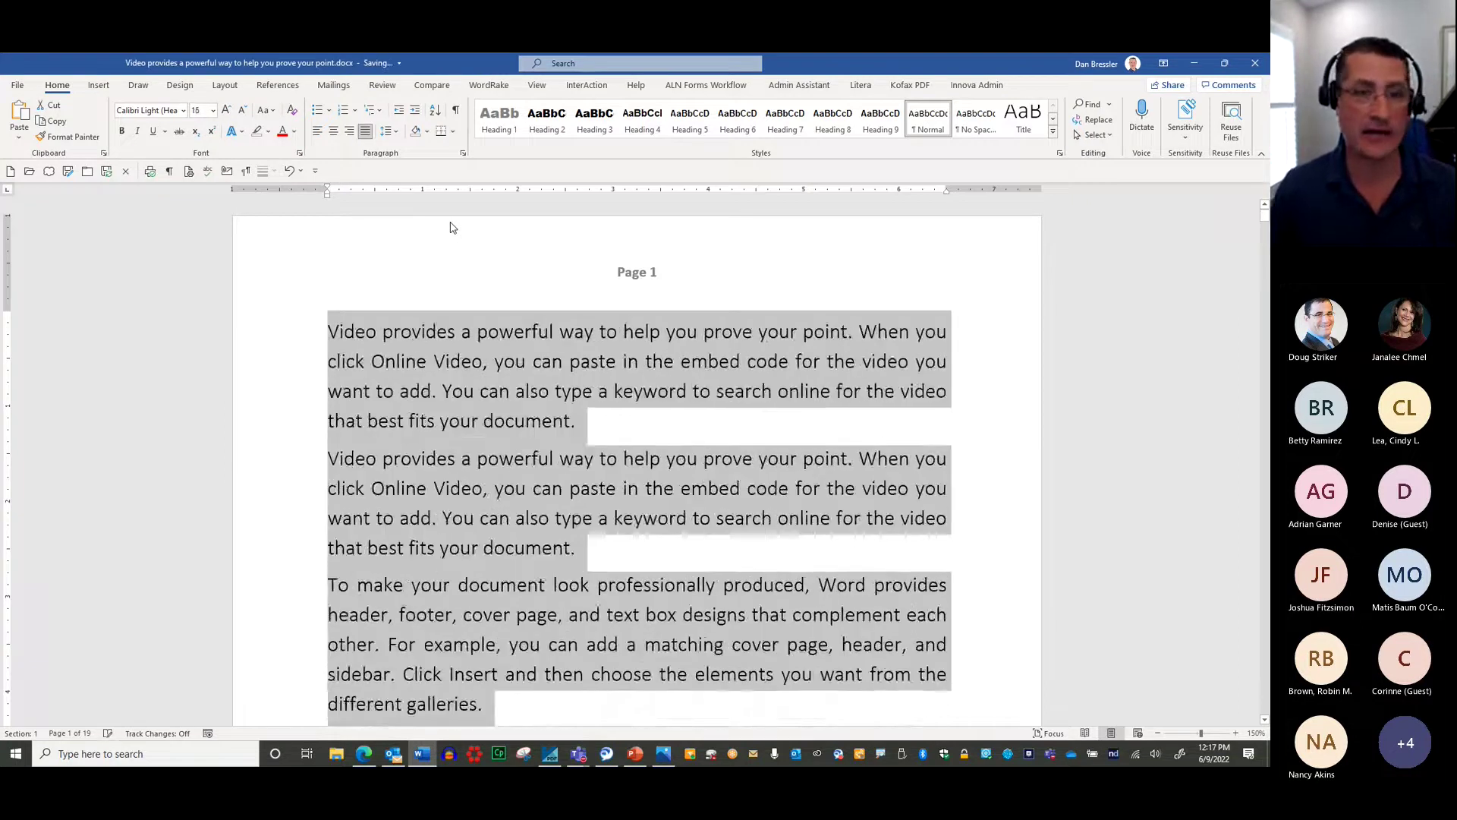
key(ctrl+bracketright)
key(ctrl+bracketright)
key(ctrl+bracketright)
key(ctrl+bracketright)
key(ctrl+bracketright)
key(ctrl+bracketright)
key(ctrl+bracketright)
key(ctrl+bracketright)
key(ctrl+bracketright)
key(ctrl+bracketright)
key(ctrl+bracketright)
key(ctrl+bracketright)
key(ctrl+bracketright)
key(ctrl+bracketright)
key(ctrl+bracketright)
key(ctrl+bracketright)
key(ctrl+bracketright)
key(ctrl+bracketright)
key(ctrl+bracketright)
key(ctrl+bracketright)
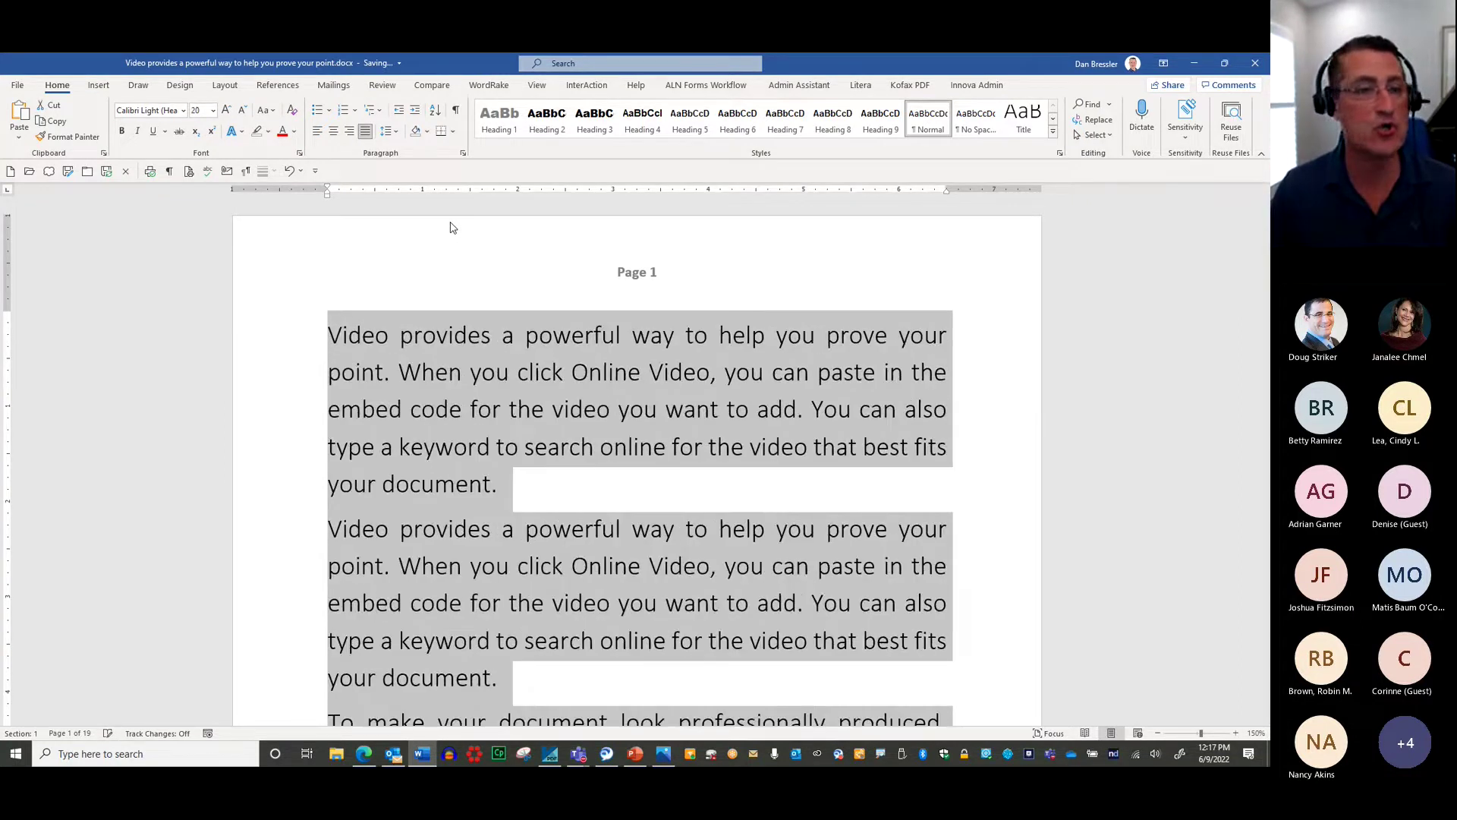
key(ctrl+bracketright)
key(ctrl+bracketright)
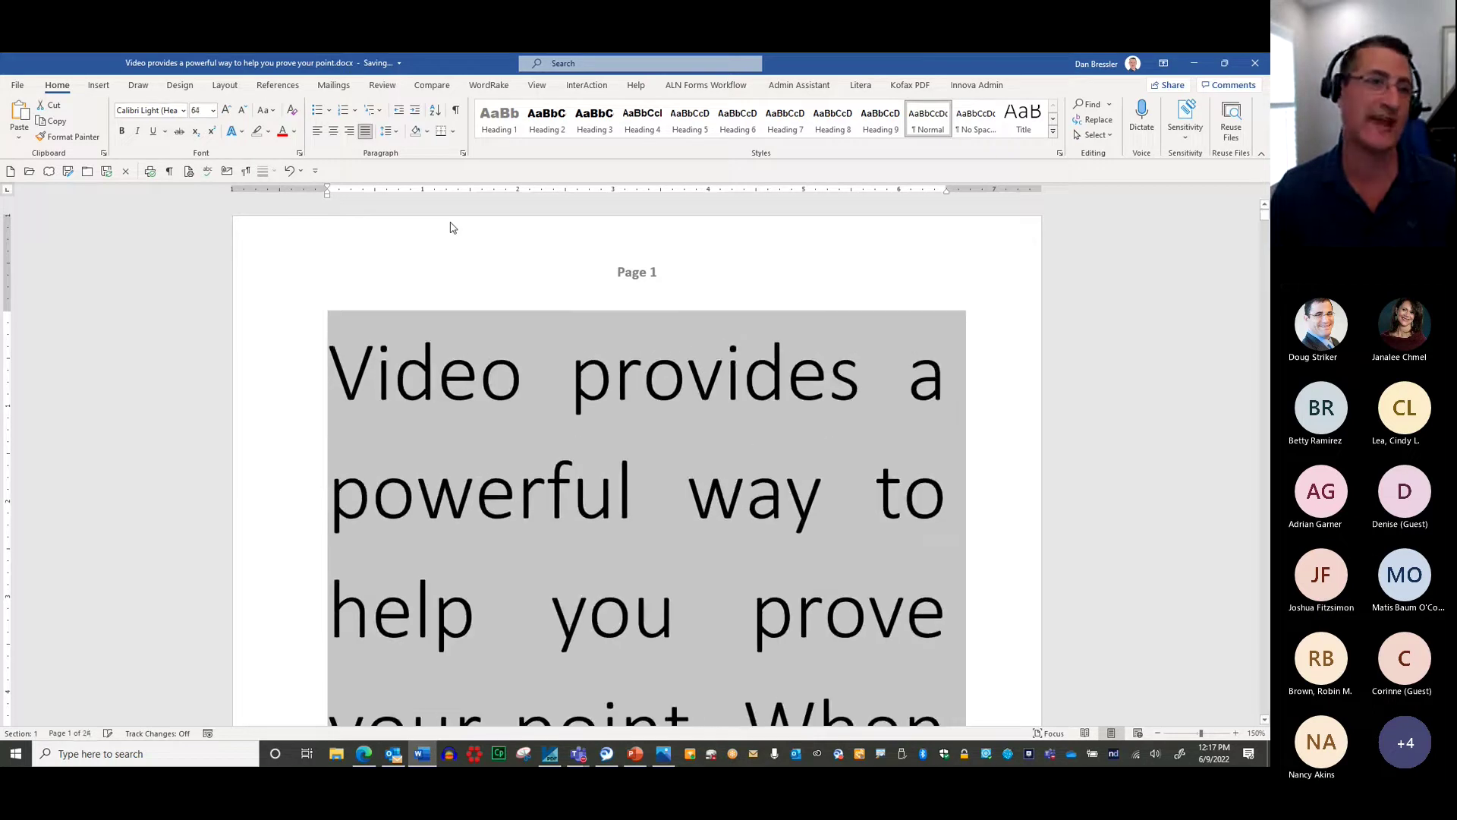
Step: Shrink the text of the three selected paragraphs one point at a time to 6 points
key(ctrl+bracketleft)
key(ctrl+bracketleft)
key(ctrl+bracketleft)
key(ctrl+bracketleft)
key(ctrl+bracketleft)
key(ctrl+bracketleft)
key(ctrl+bracketleft)
key(ctrl+bracketleft)
key(ctrl+bracketleft)
key(ctrl+bracketleft)
key(ctrl+bracketleft)
key(ctrl+bracketleft)
key(ctrl+bracketleft)
key(ctrl+bracketleft)
key(ctrl+bracketleft)
key(ctrl+bracketleft)
key(ctrl+bracketleft)
key(ctrl+bracketleft)
key(ctrl+bracketleft)
key(ctrl+bracketleft)
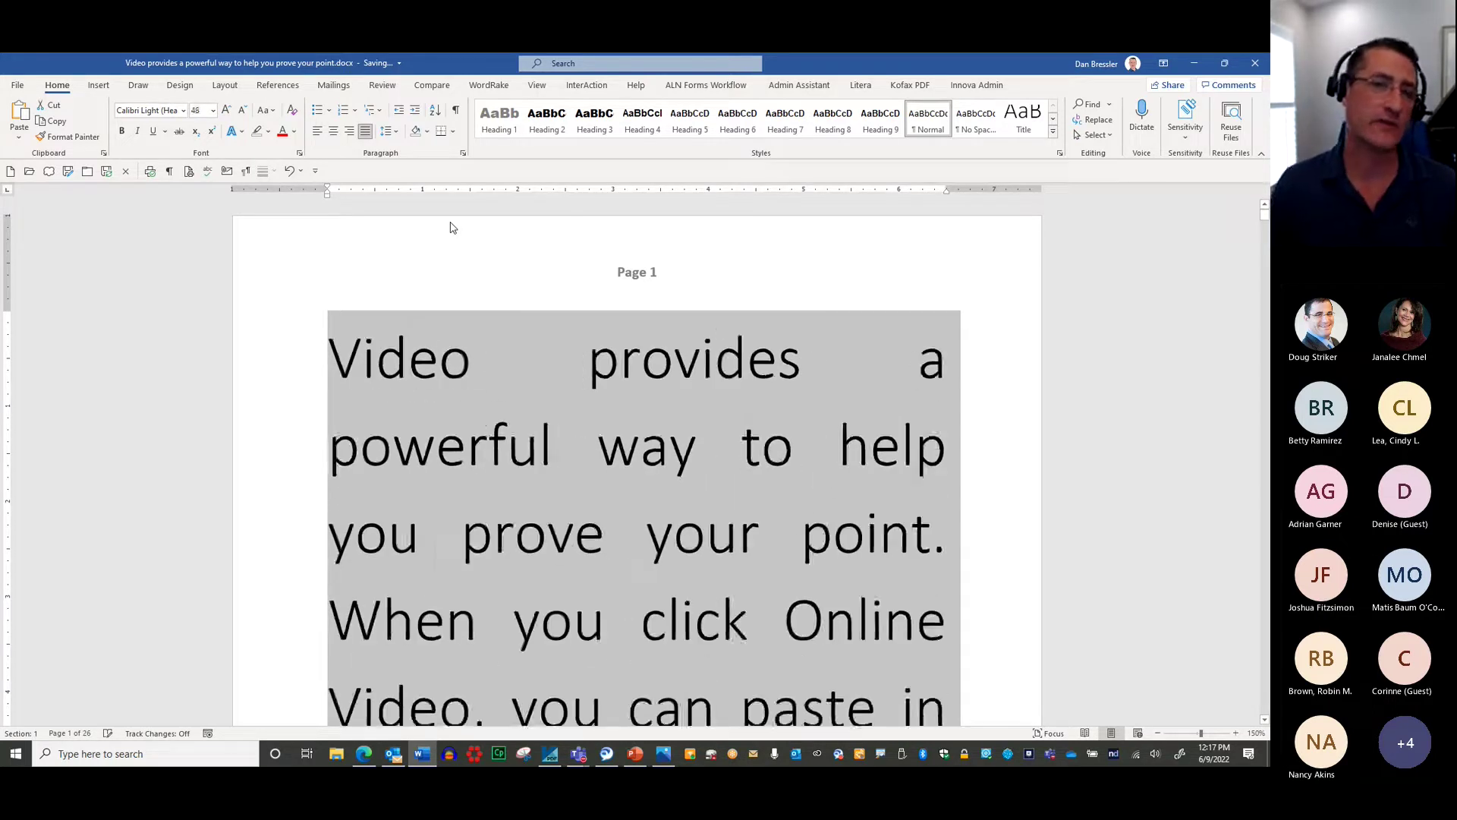
key(ctrl+bracketleft)
key(ctrl+bracketleft)
key(ctrl+bracketleft)
key(ctrl+bracketleft)
key(ctrl+bracketleft)
key(ctrl+bracketleft)
key(ctrl+bracketleft)
key(ctrl+bracketleft)
key(ctrl+bracketleft)
key(ctrl+bracketleft)
key(ctrl+bracketleft)
key(ctrl+bracketleft)
key(ctrl+bracketleft)
key(ctrl+bracketleft)
key(ctrl+bracketleft)
key(ctrl+bracketleft)
key(ctrl+bracketleft)
key(ctrl+bracketleft)
key(ctrl+bracketleft)
key(ctrl+bracketleft)
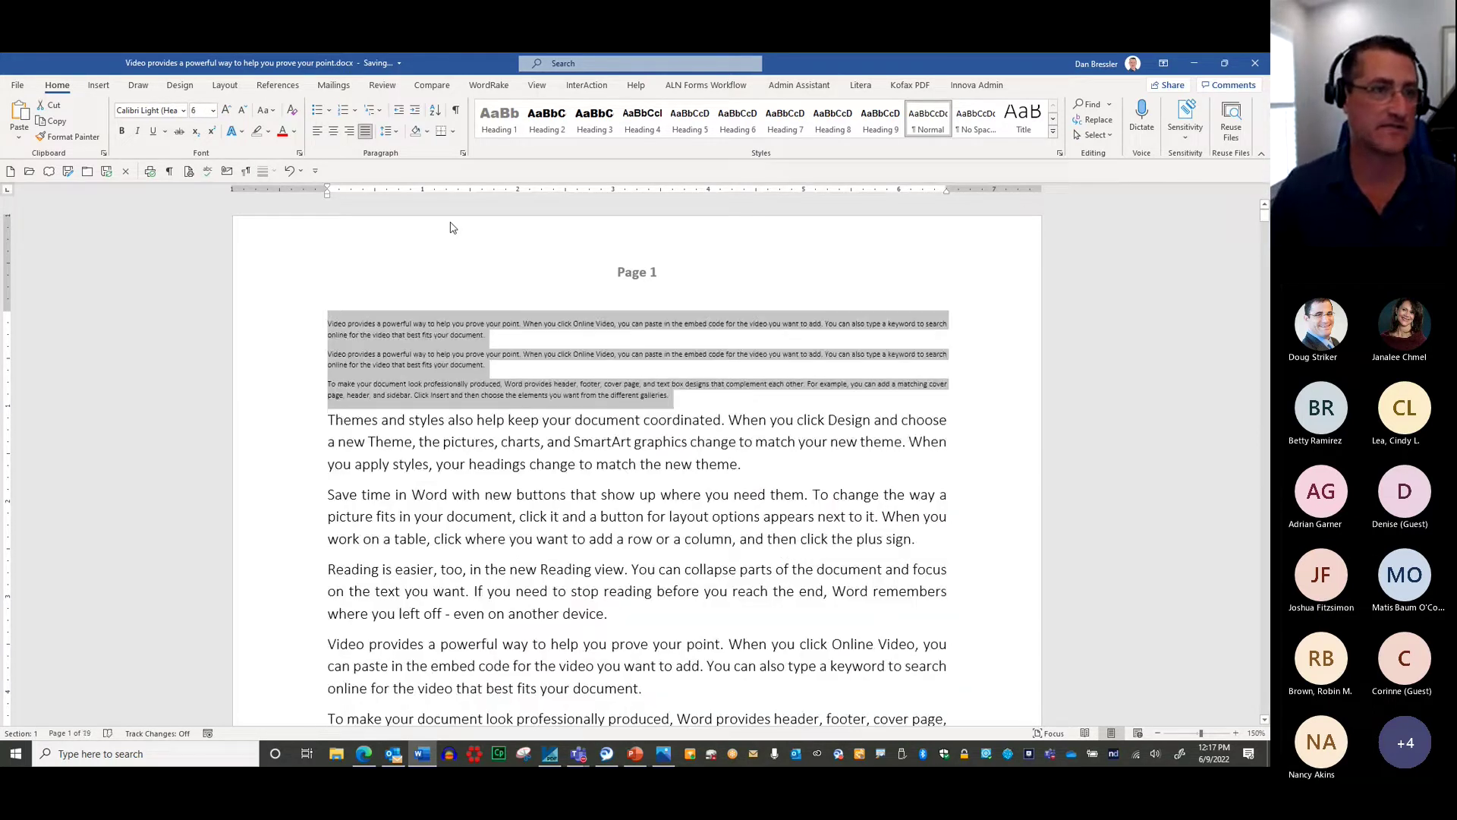
Step: Raise the selected paragraphs' font size to 11 points and deselect the text
key(ctrl+bracketright)
key(ctrl+bracketright)
key(ctrl+bracketright)
key(ctrl+bracketright)
key(ctrl+bracketright)
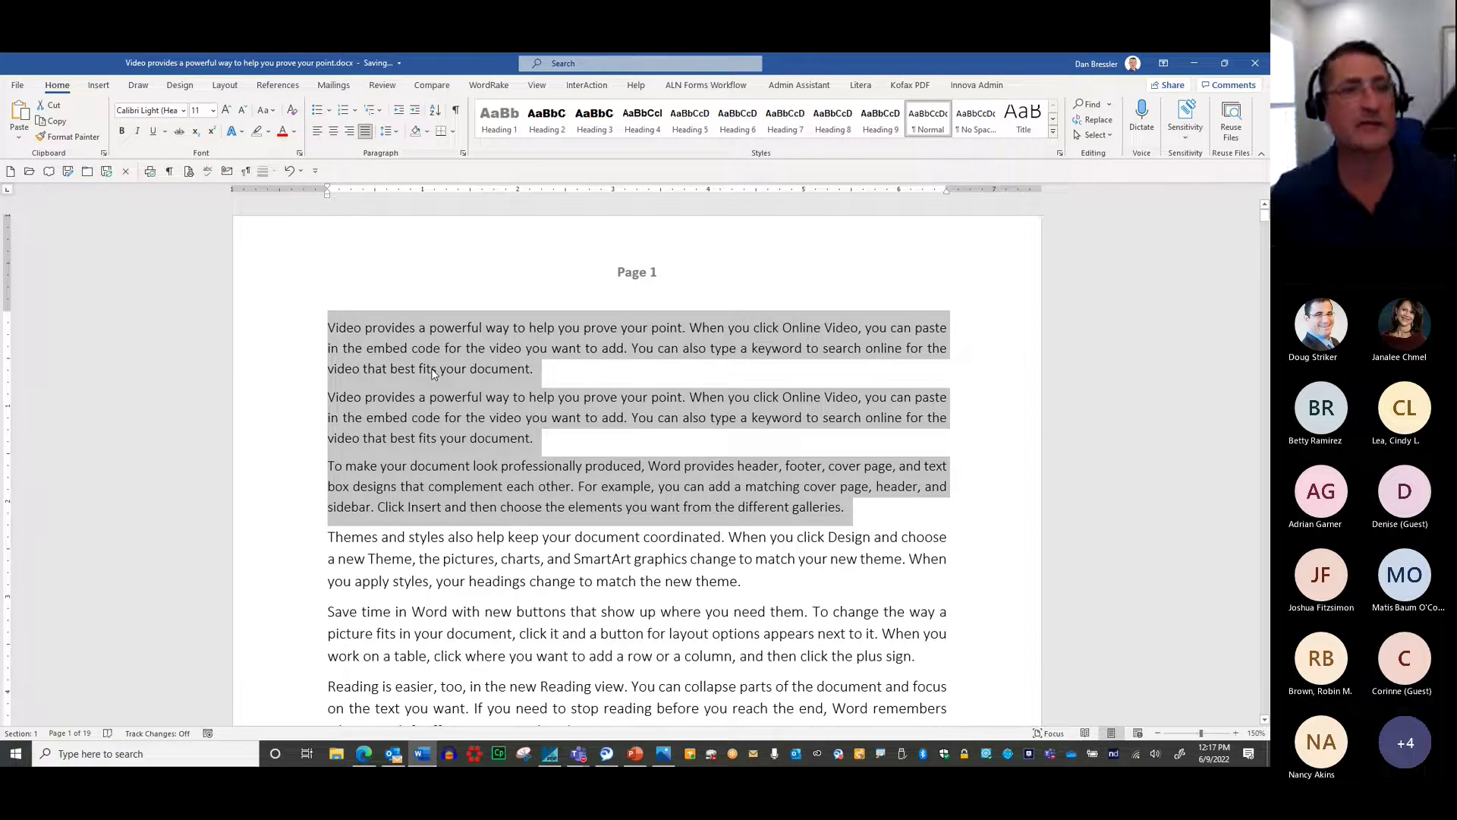
click(430, 398)
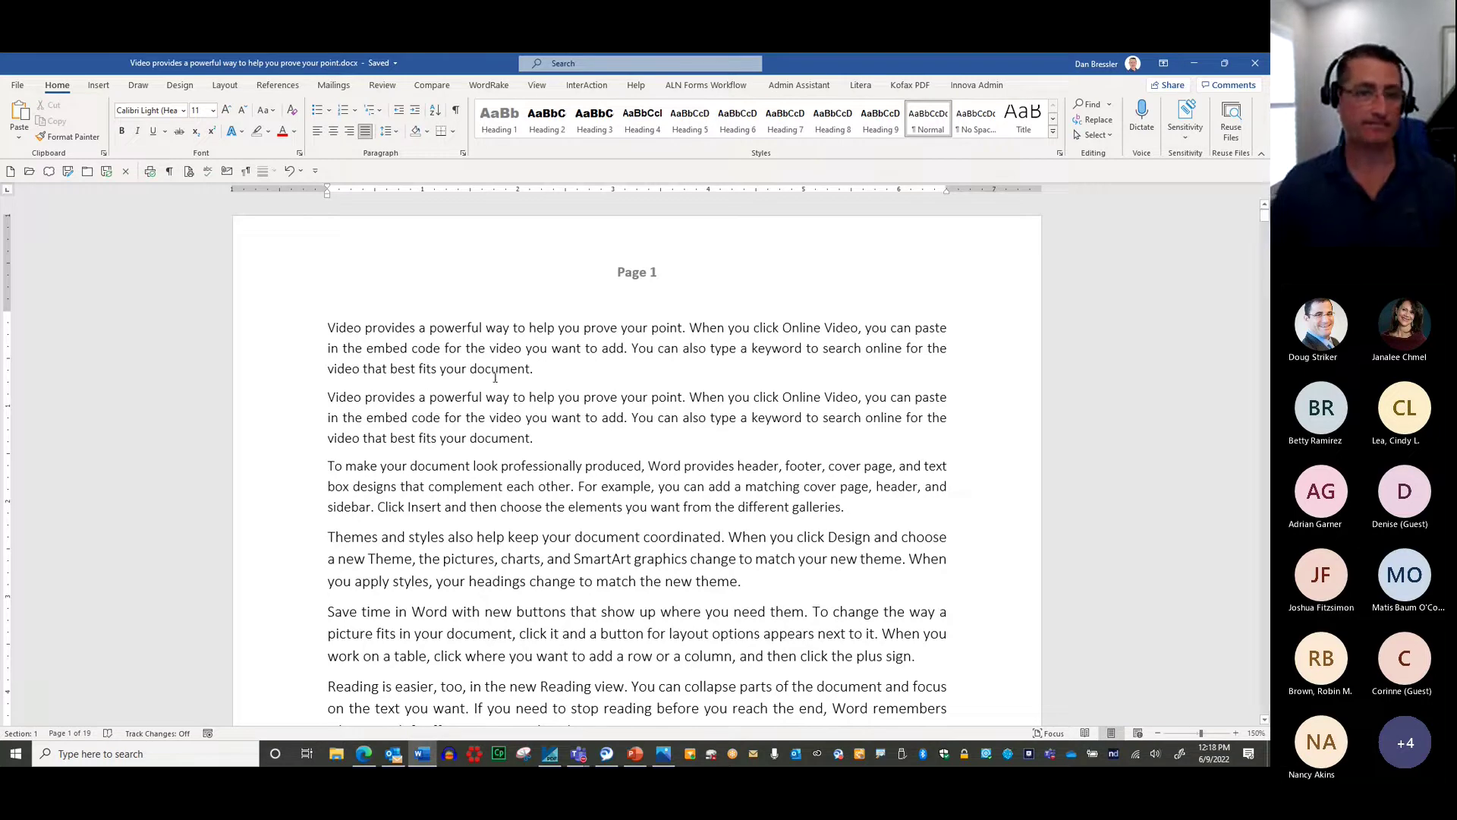
Step: Insert two blank paragraphs above the first paragraph and enter the presenter's website address there as an automatic hyperlink
click(328, 328)
key(Return)
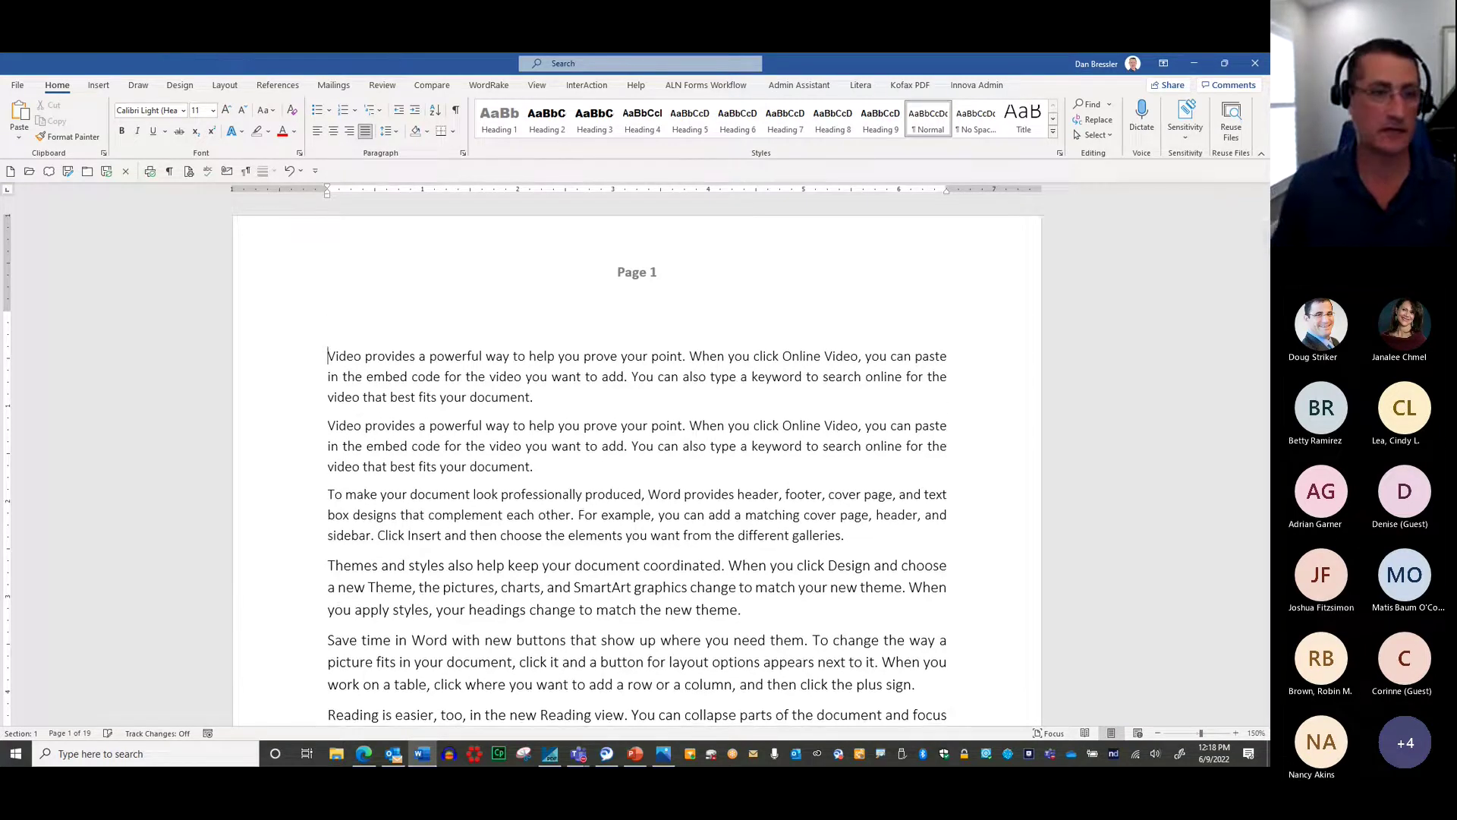
key(Return)
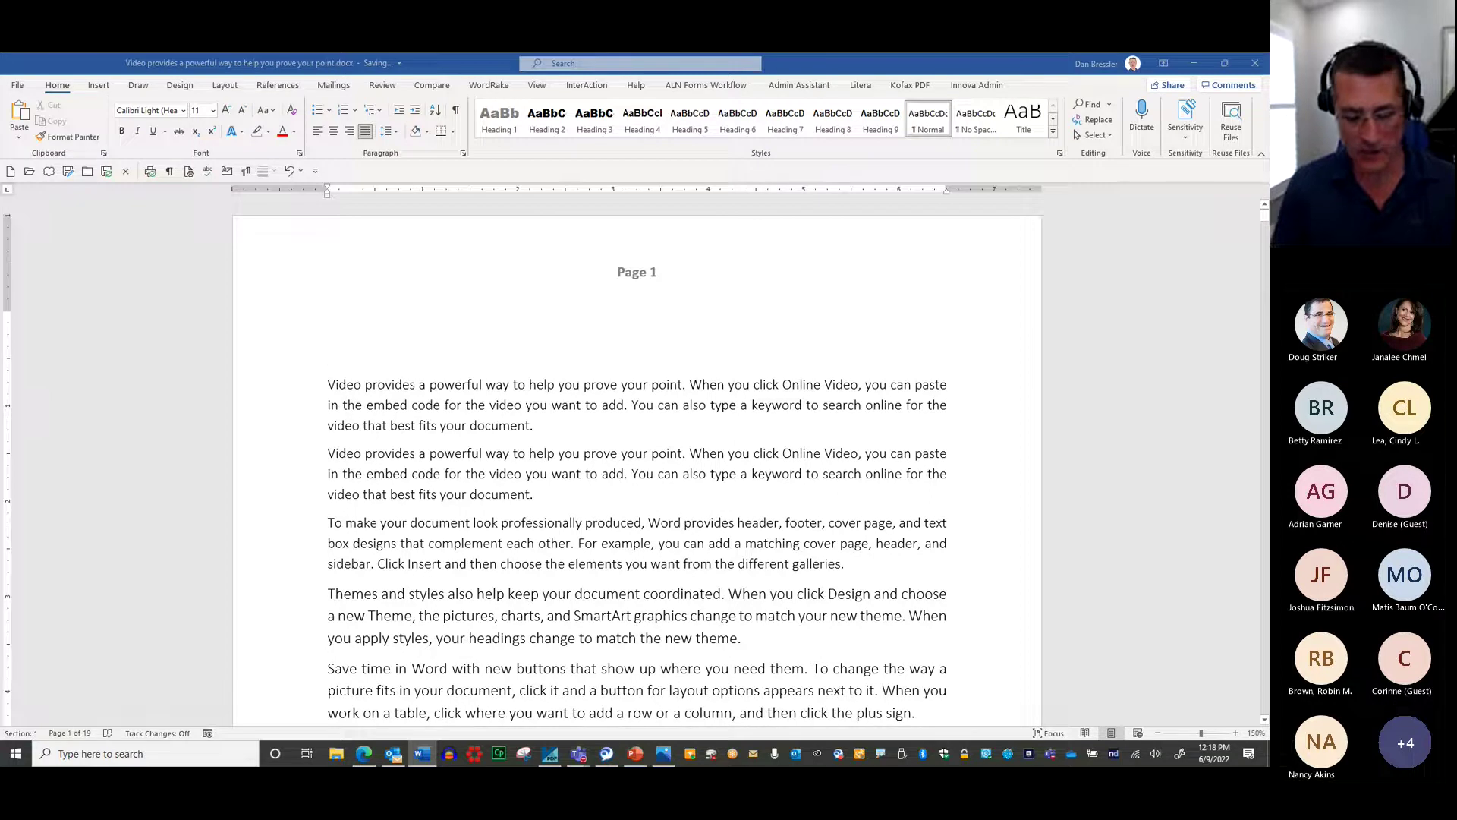
click(382, 353)
text(www.danbressler.com)
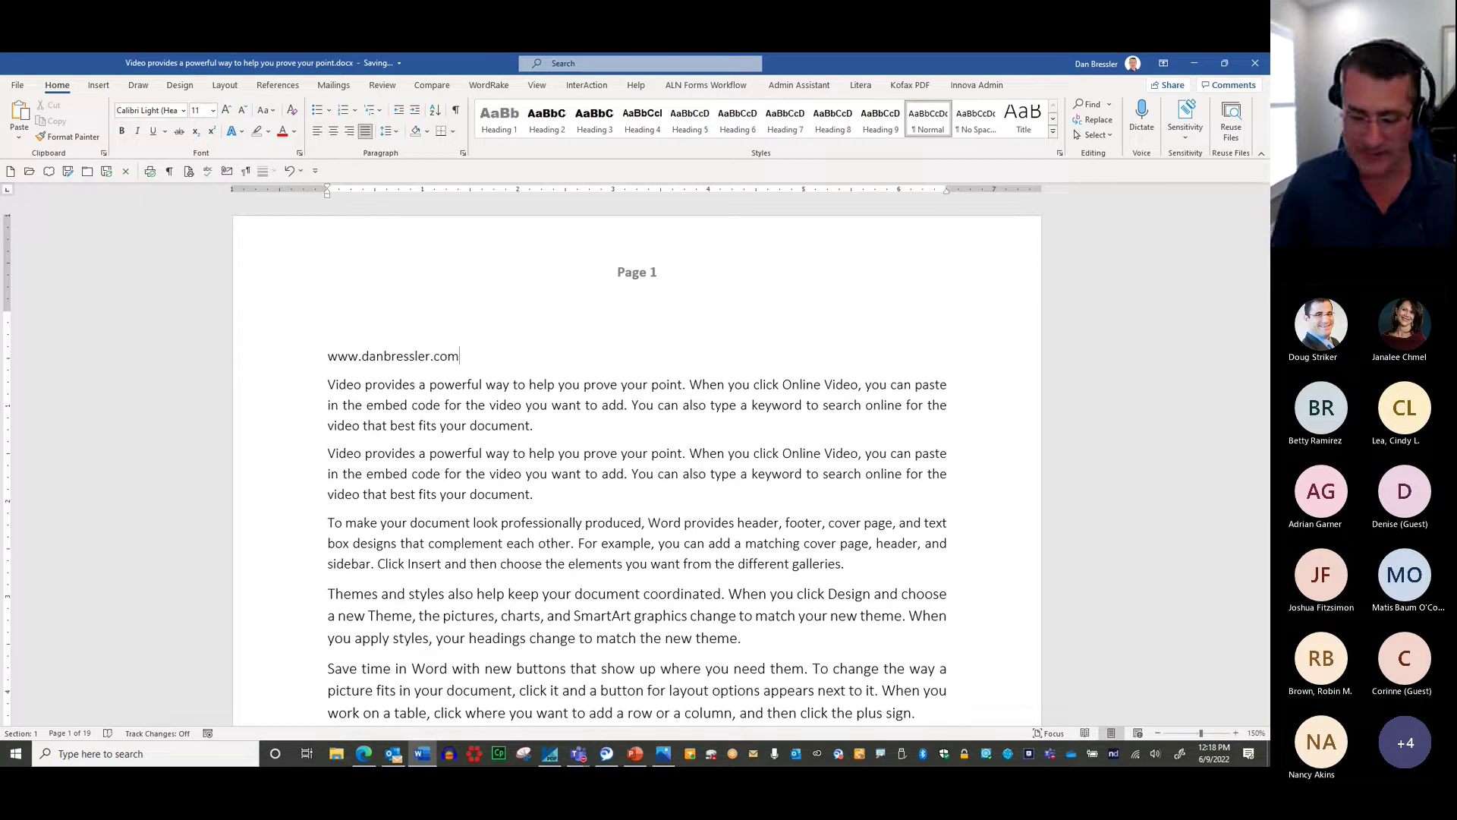
key(Return)
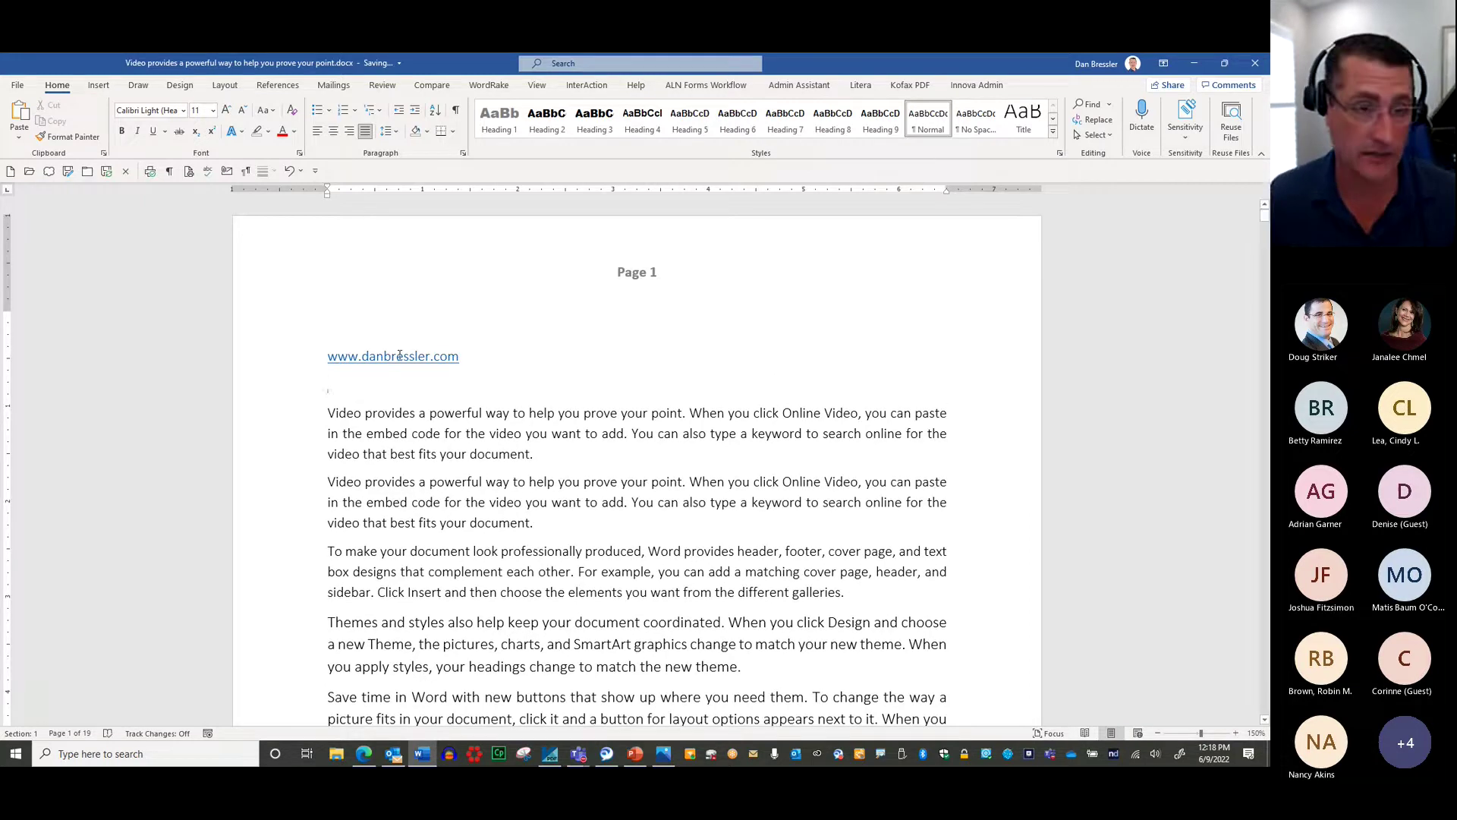
Step: Delete the website address line together with the blank line below it
triple_click(487, 367)
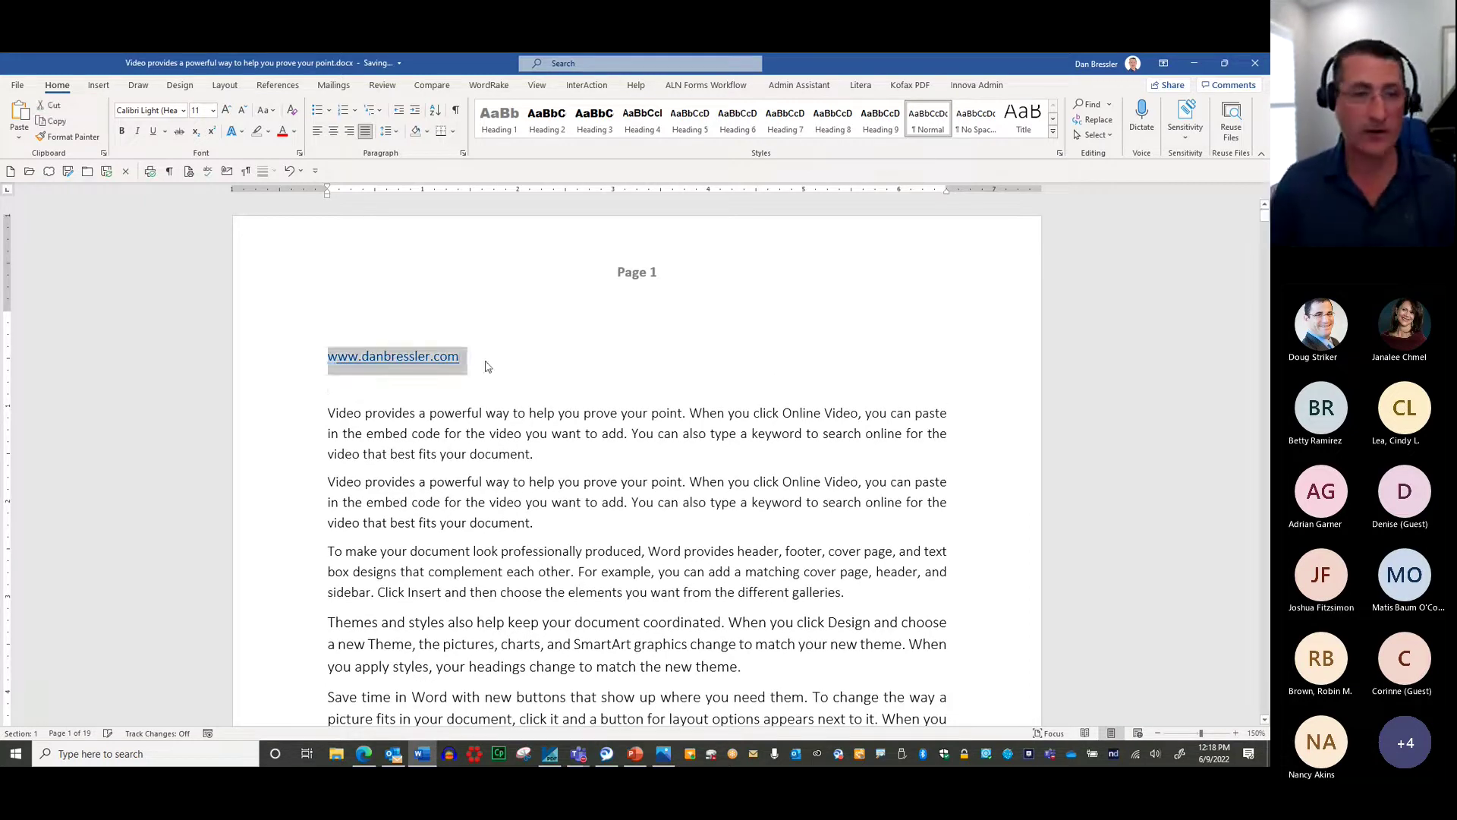
key(Delete)
key(Delete)
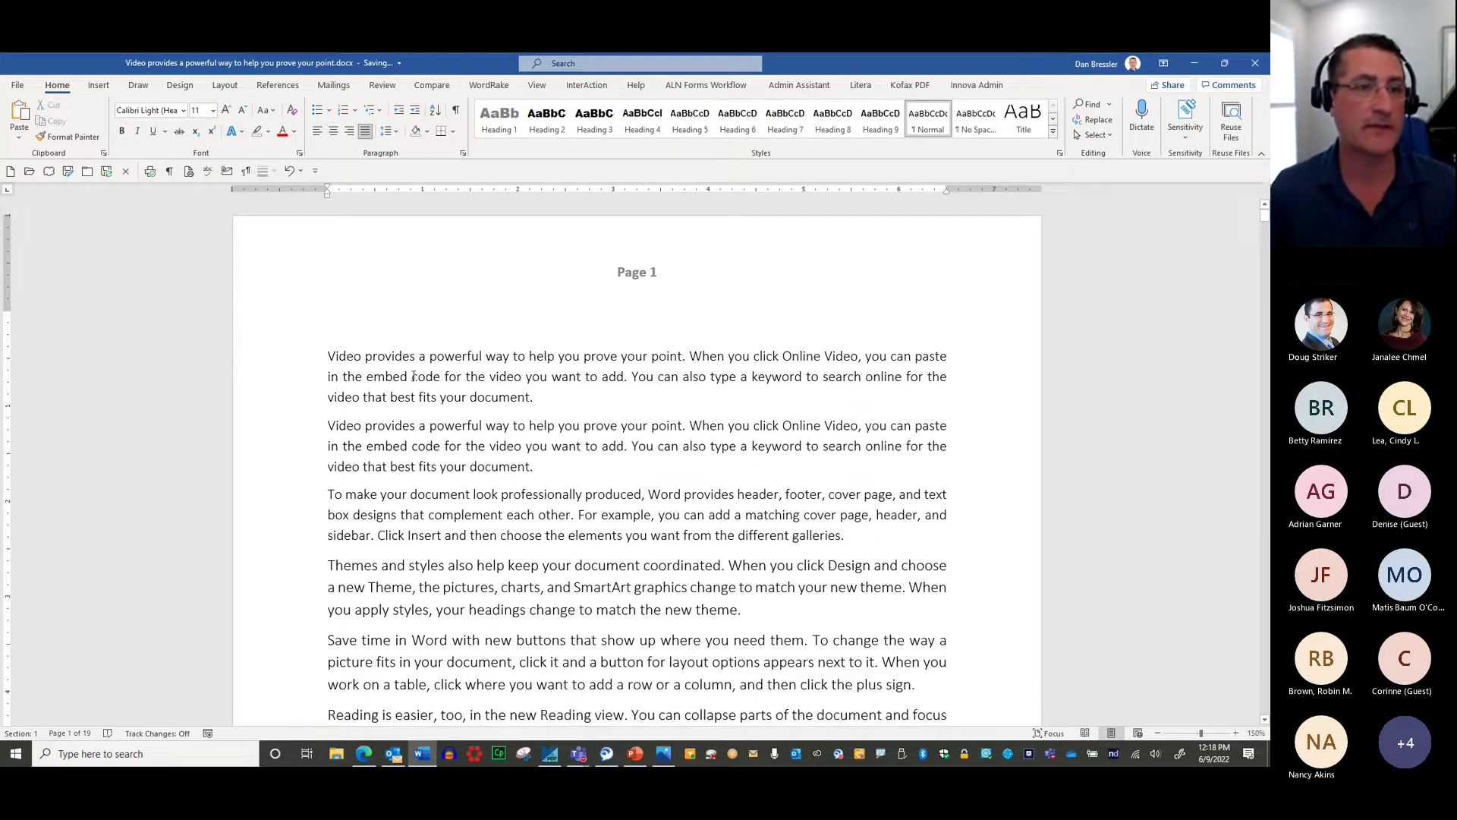
Step: Select the first paragraph, locate the Link command on the ribbon, and open the Insert Hyperlink dialog
drag(328, 356, 542, 406)
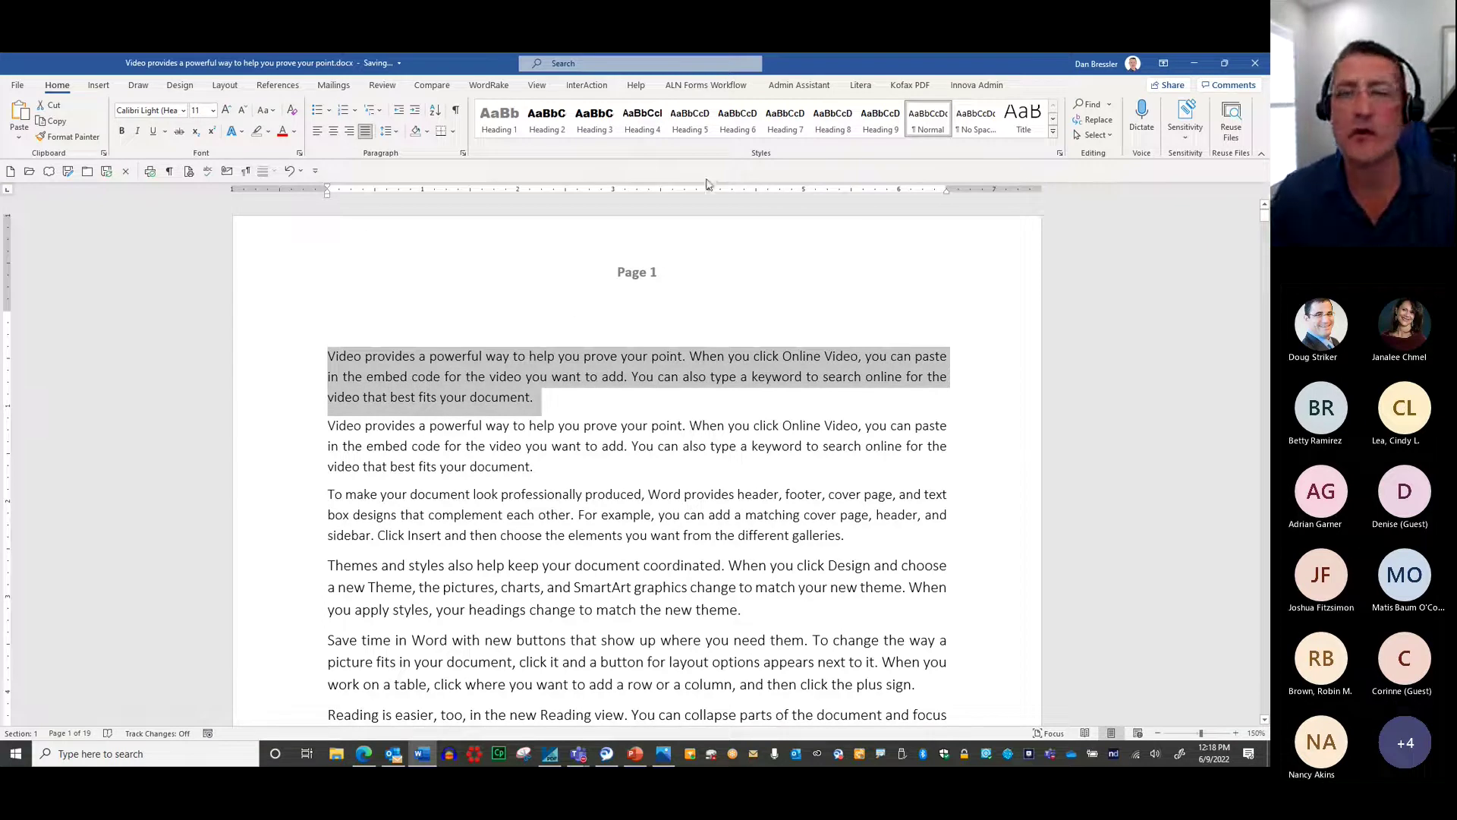
click(328, 88)
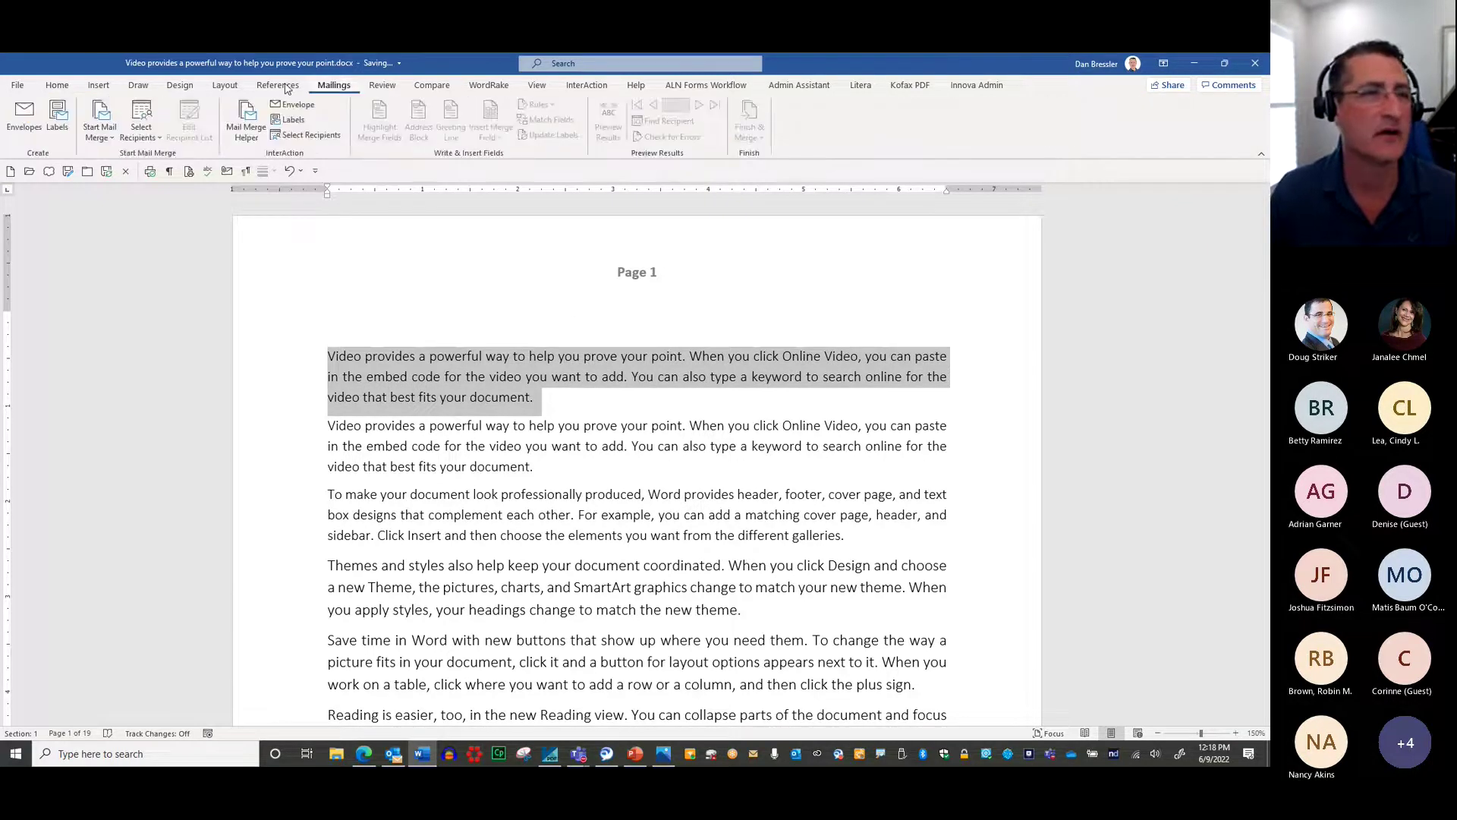
click(175, 87)
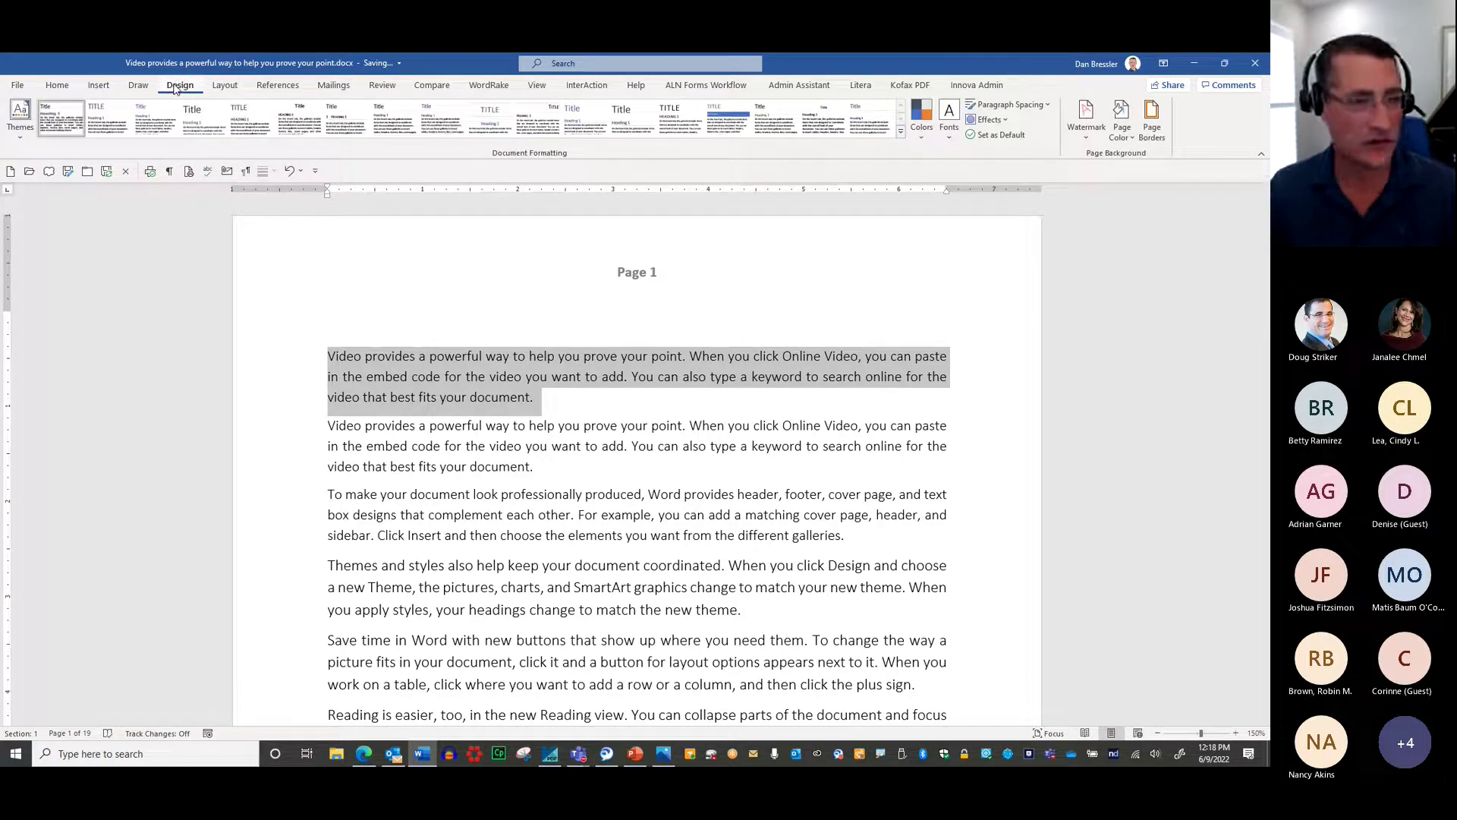
click(97, 88)
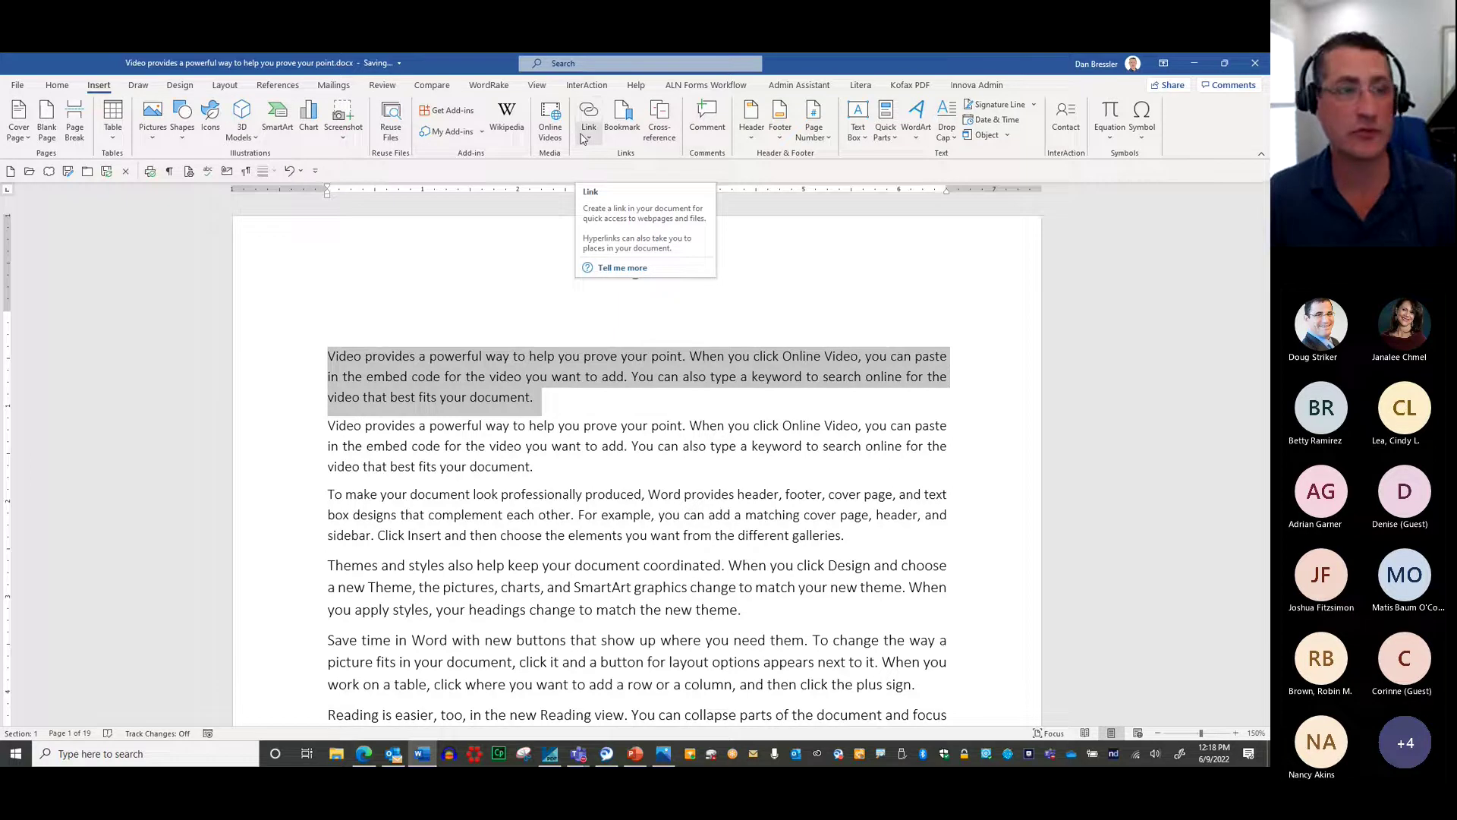
click(57, 85)
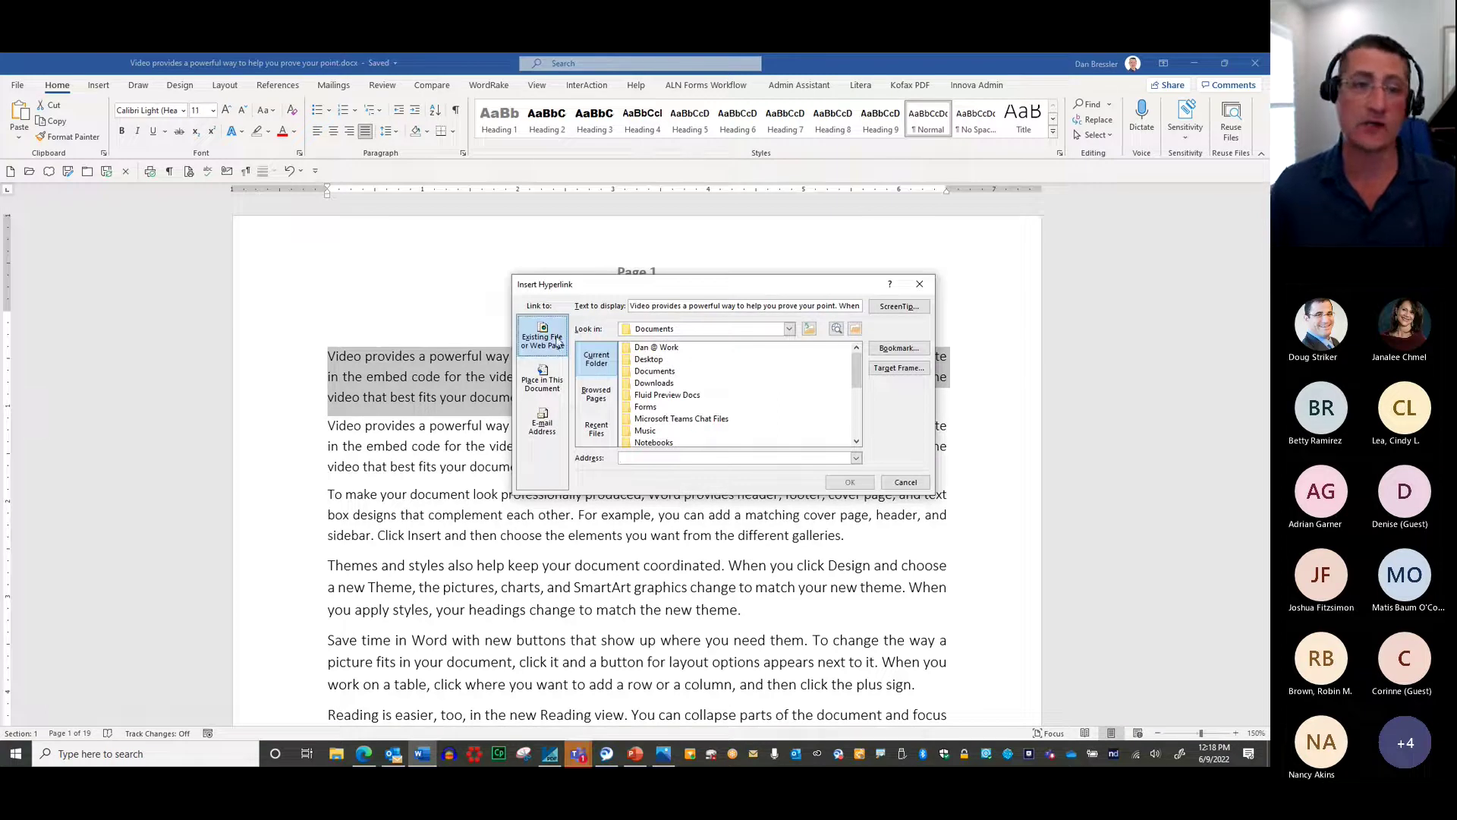
click(543, 386)
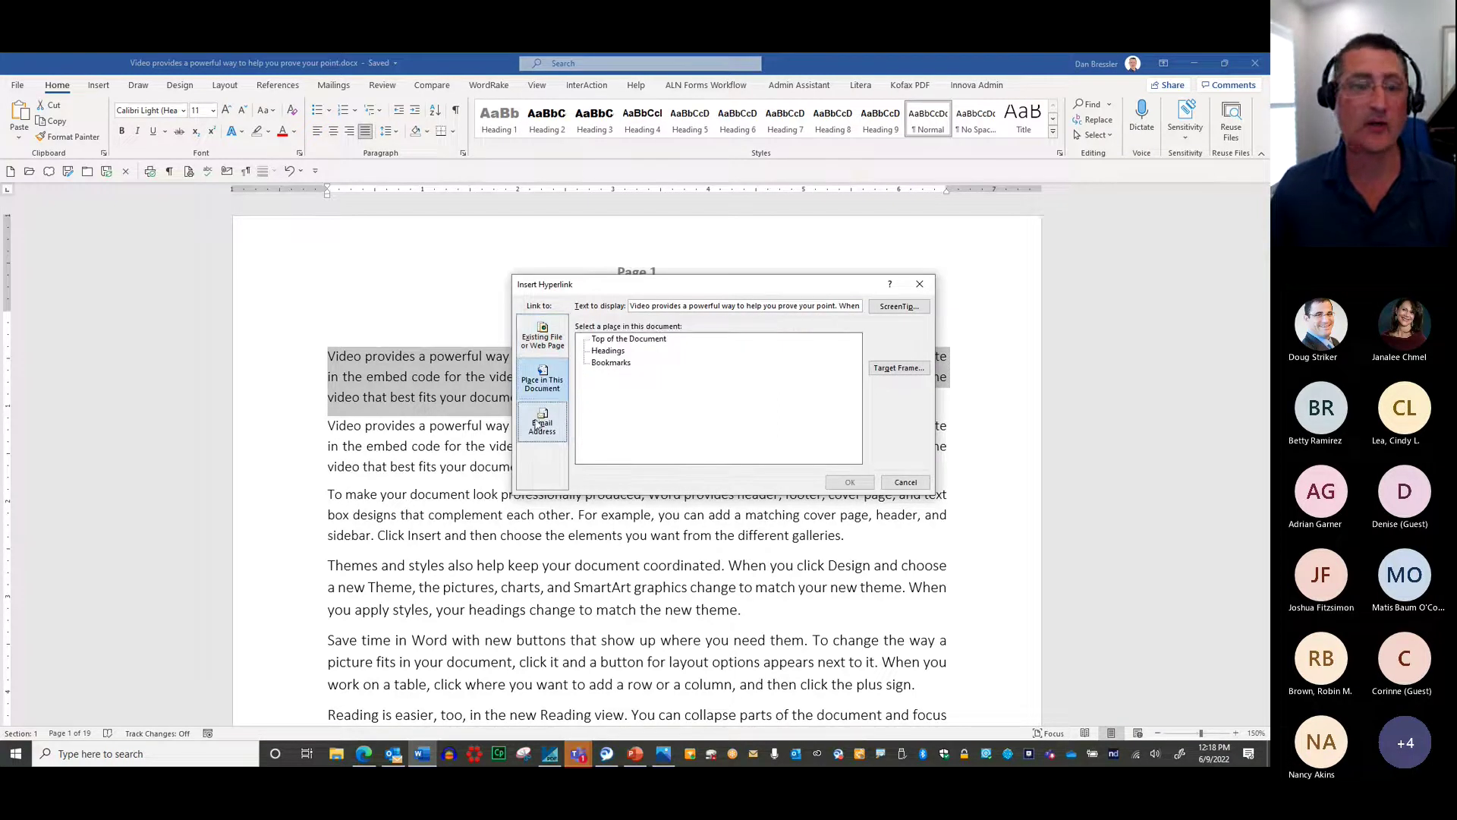
click(542, 338)
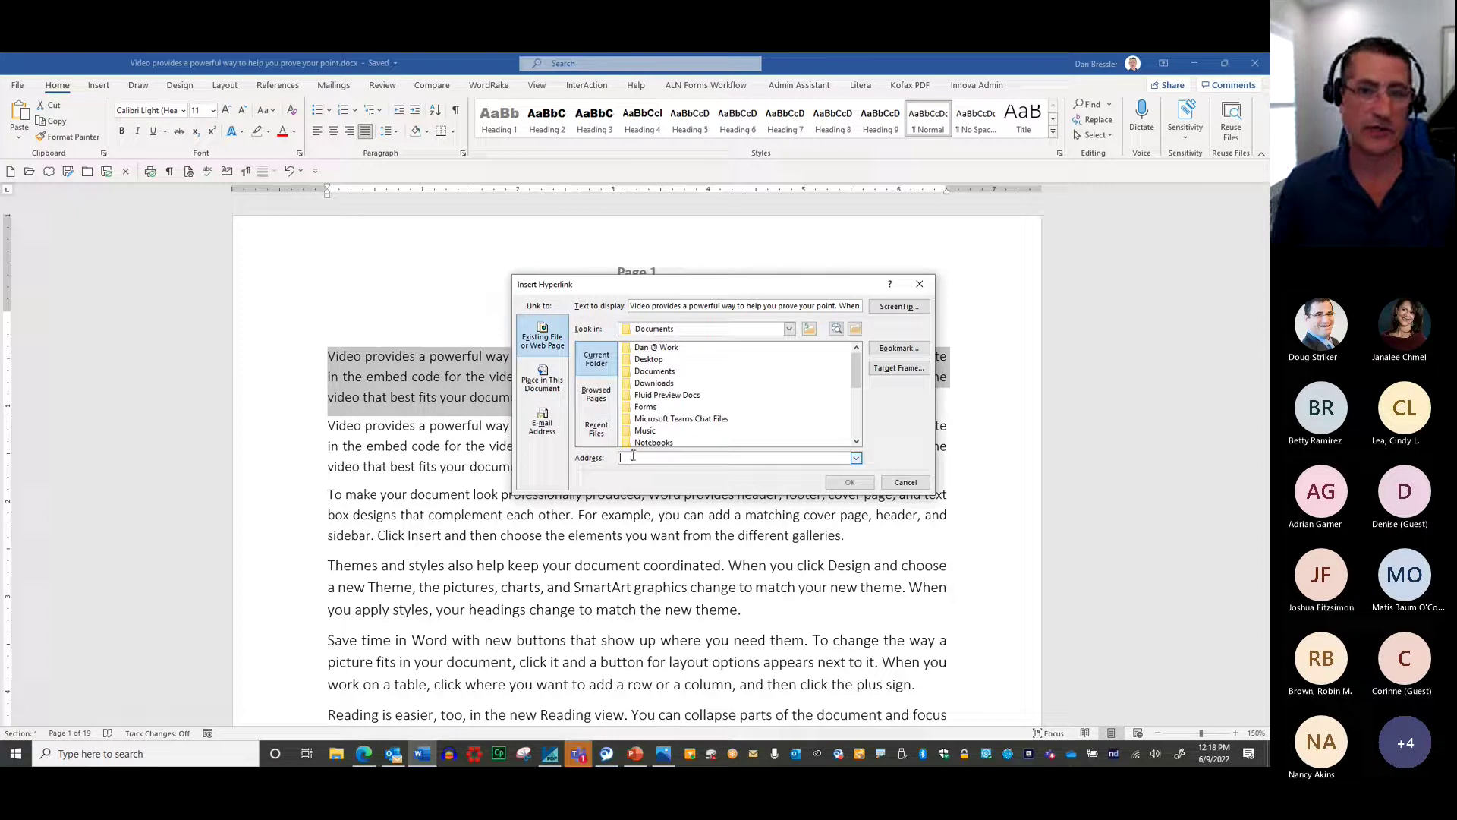
text(http://www.yahoo.com)
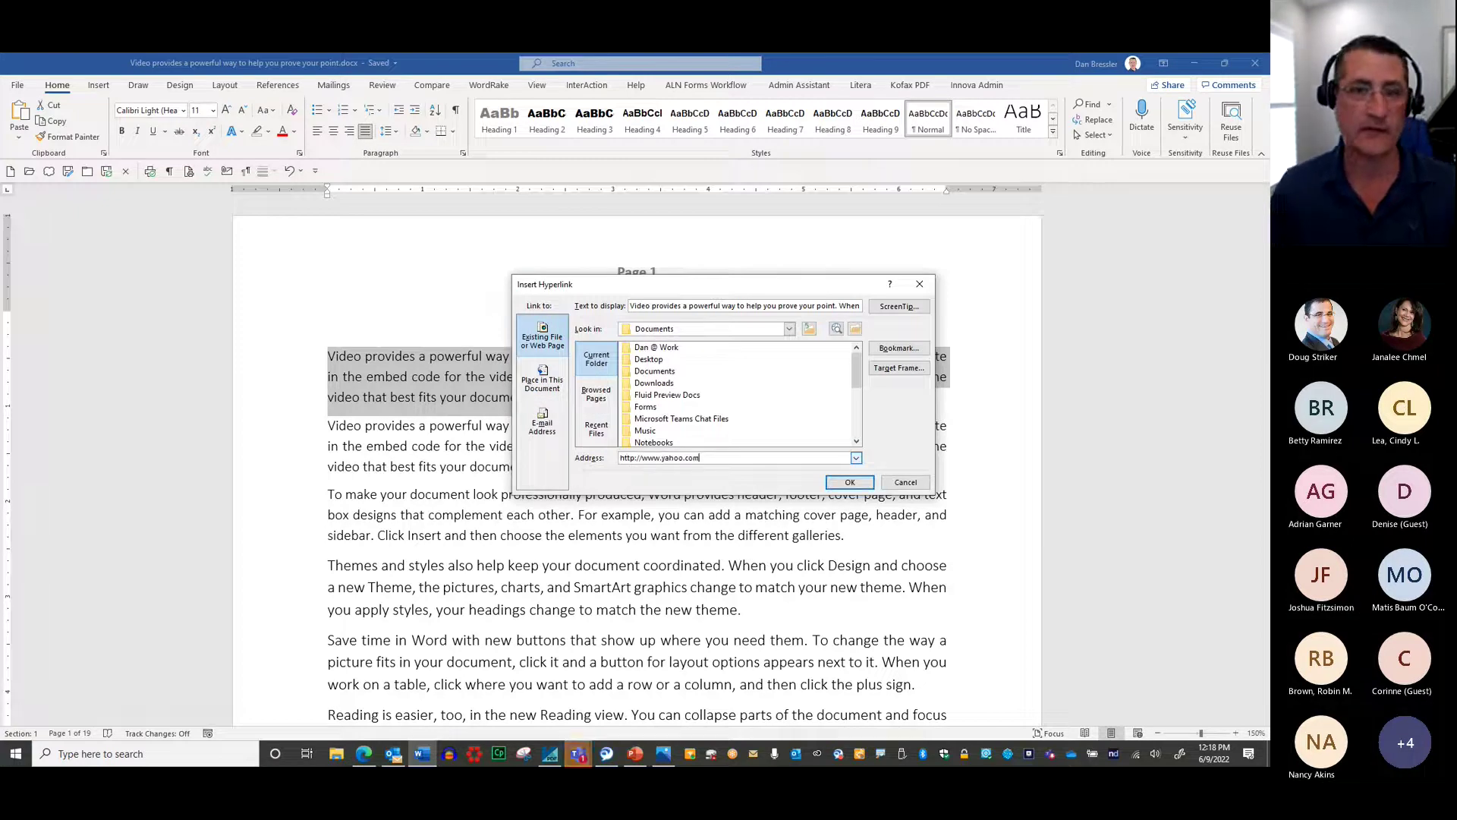
click(850, 482)
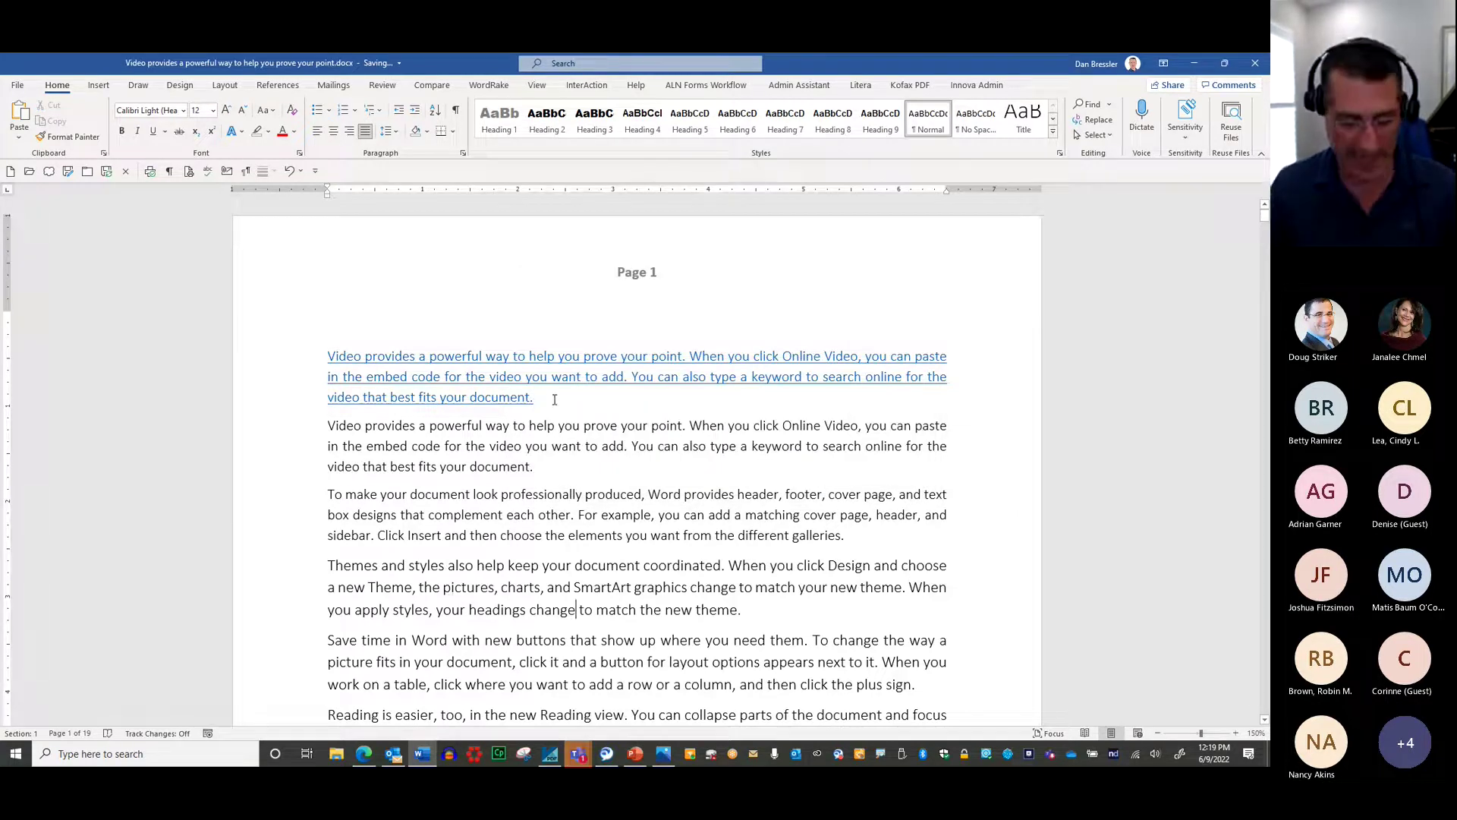
key(ctrl+z)
click(530, 430)
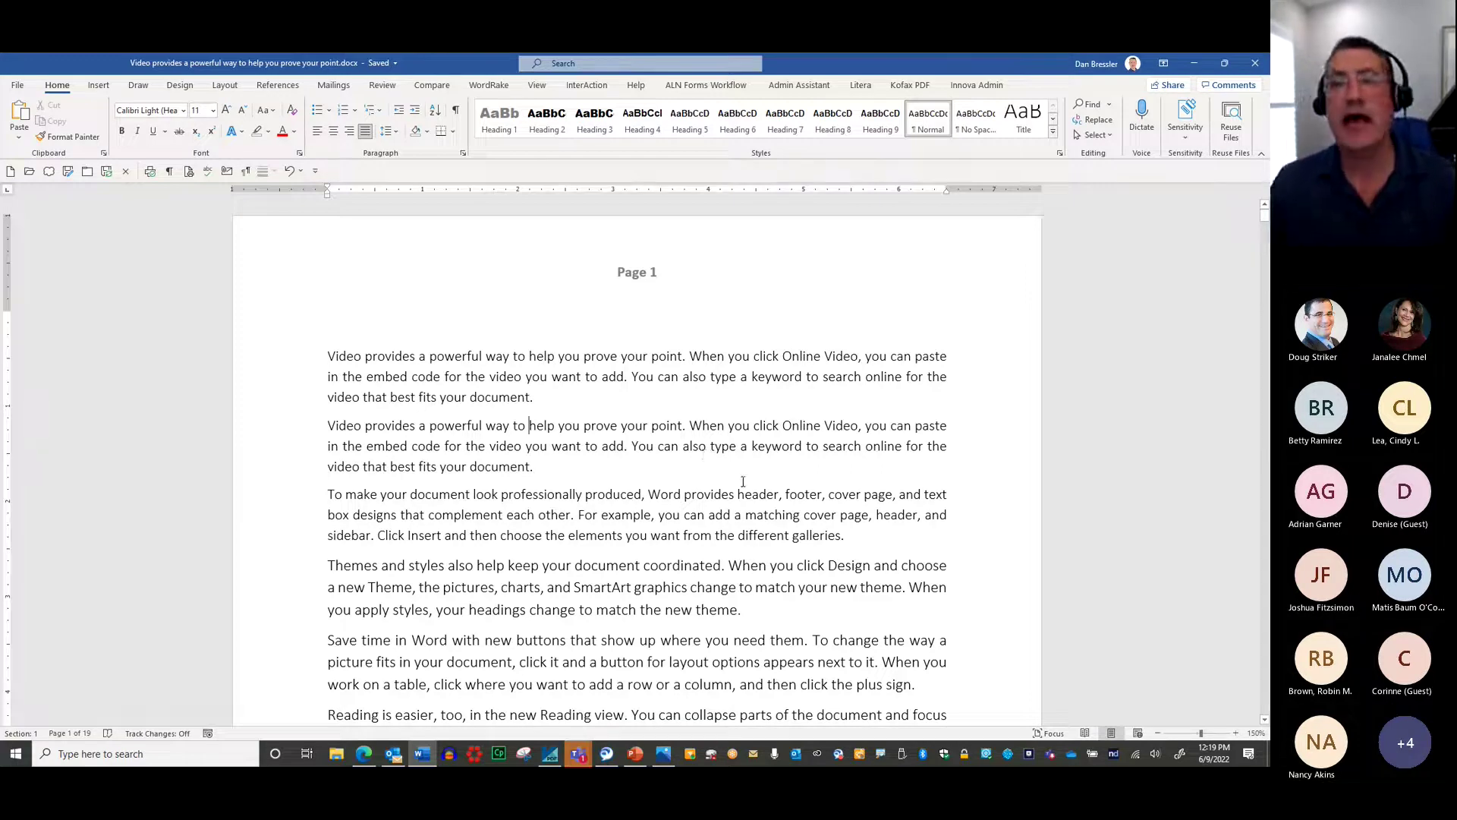
Step: Move down through the document one screen at a time from page 1 to page 6
key(Page_Down)
key(Page_Down)
key(Page_Down)
key(Page_Down)
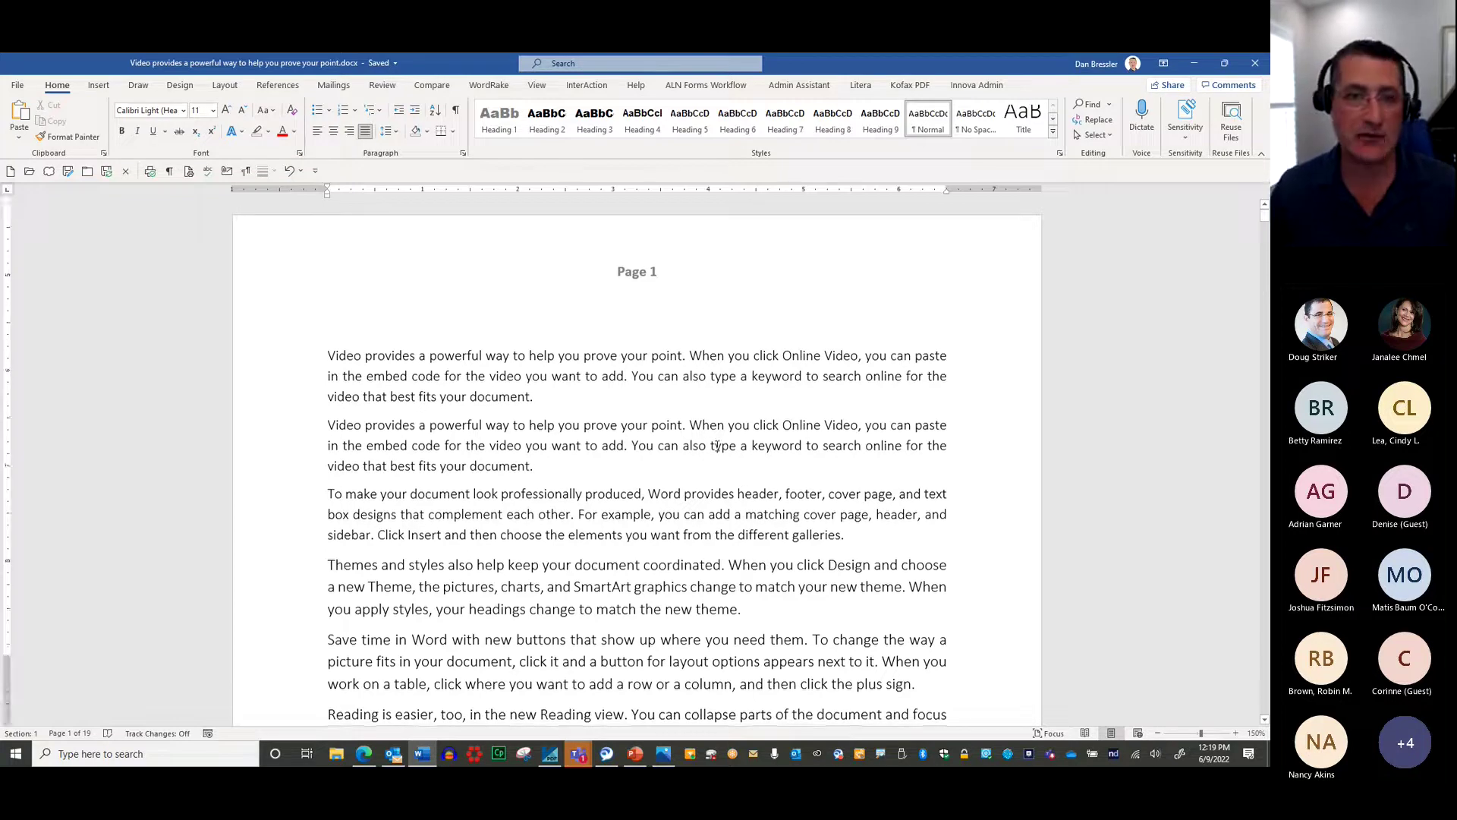
key(Page_Down)
key(Page_Down)
key(Page_Down)
key(Page_Down)
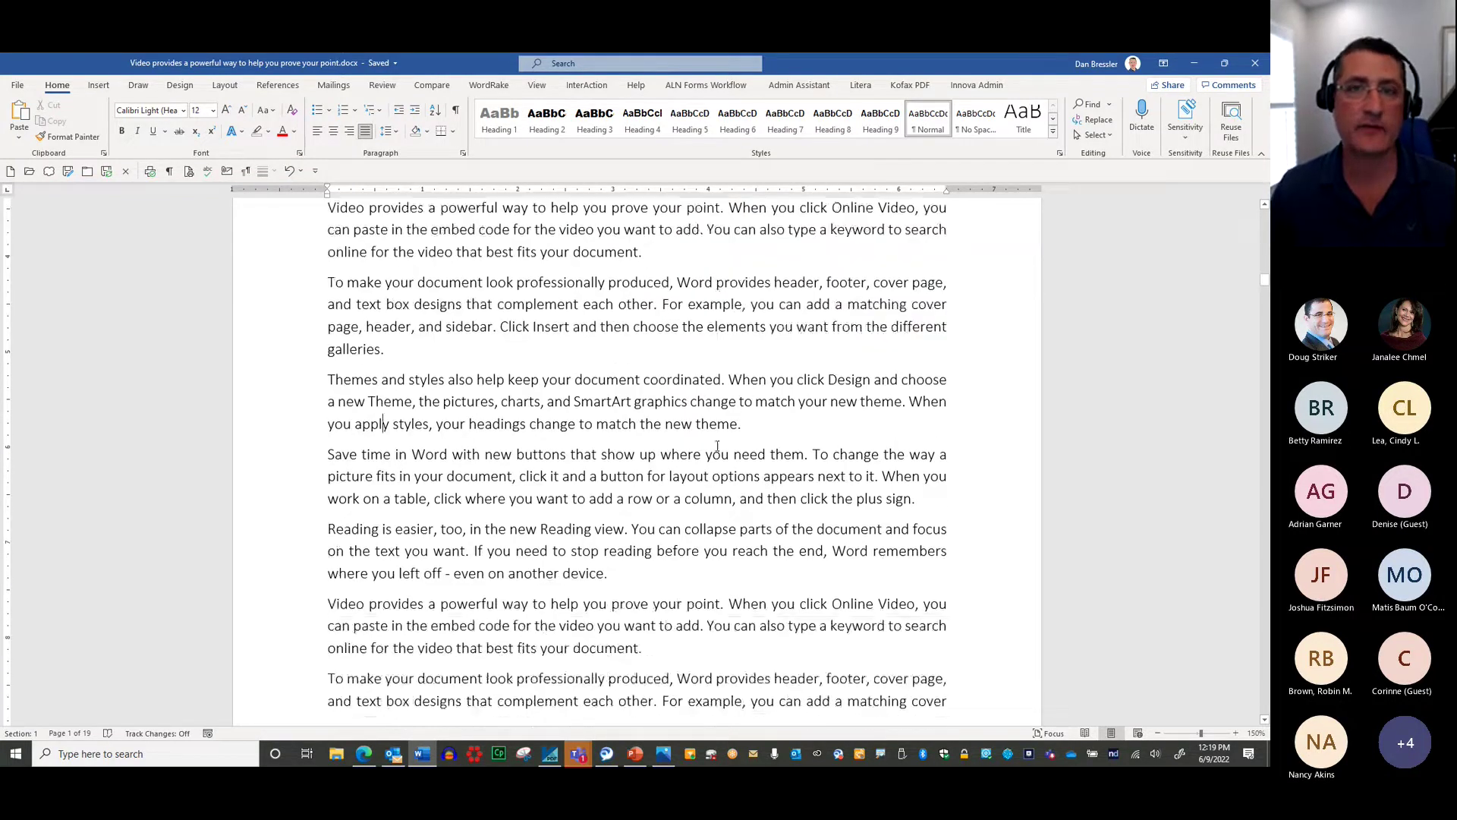
key(Page_Down)
key(Page_Down)
key(Page_Down)
key(Page_Down)
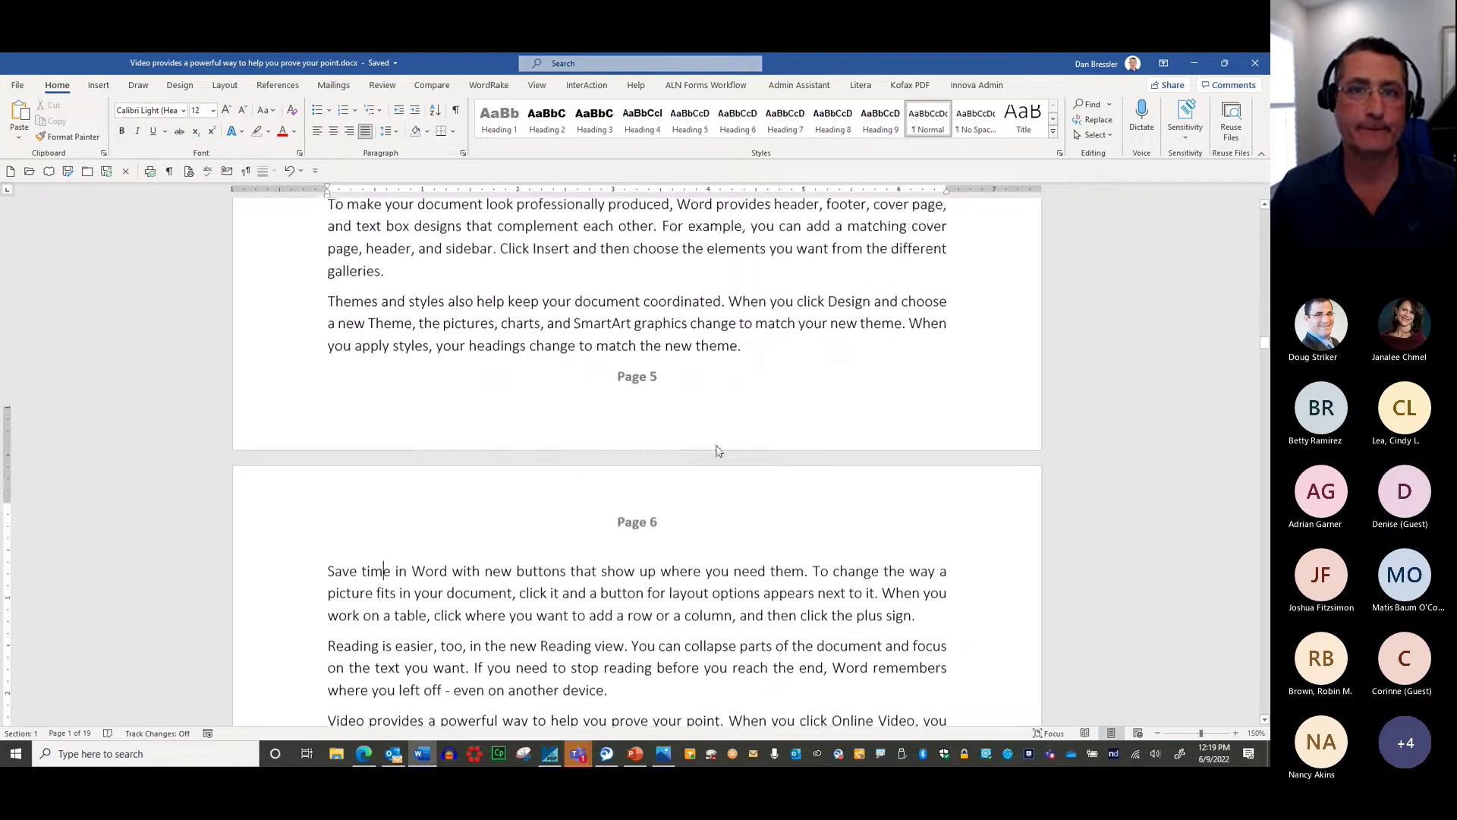
Step: Move down to page 8, view the Home and End keys in the keyboard photo, and return to the document
key(Page_Down)
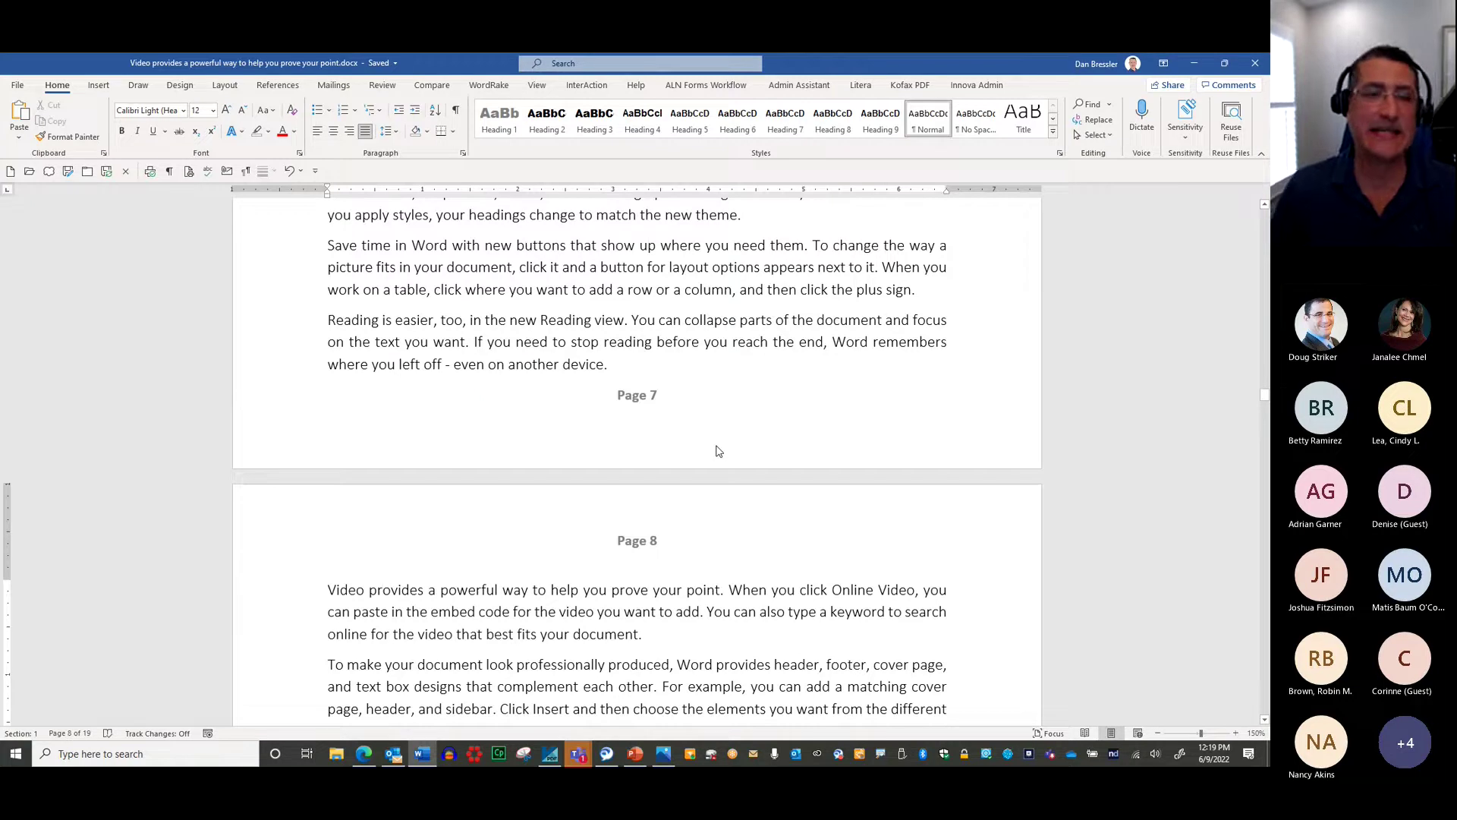
click(663, 755)
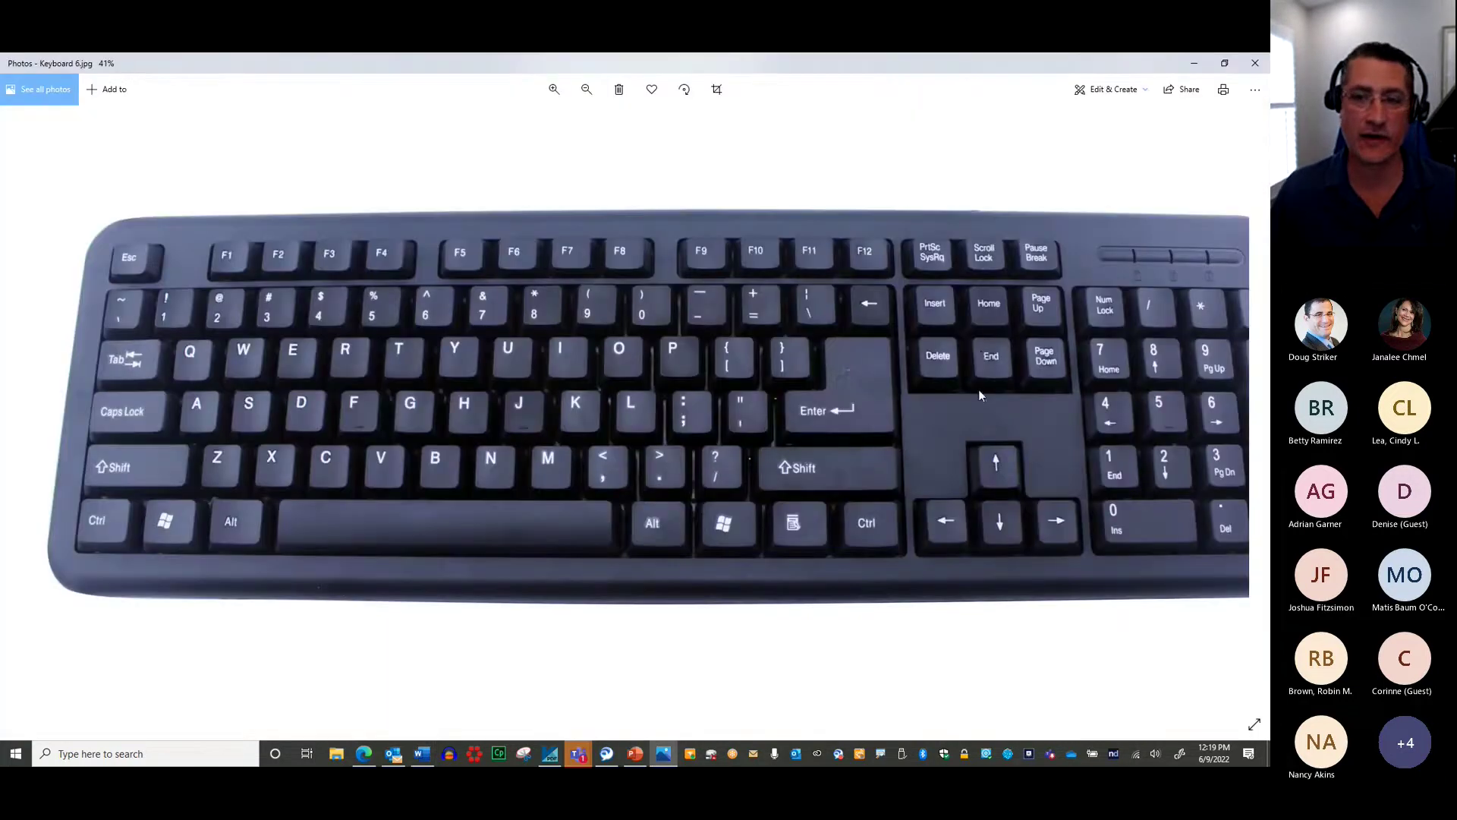
mouse_move(998, 325)
mouse_down()
mouse_move(989, 388)
mouse_move(1008, 328)
mouse_up()
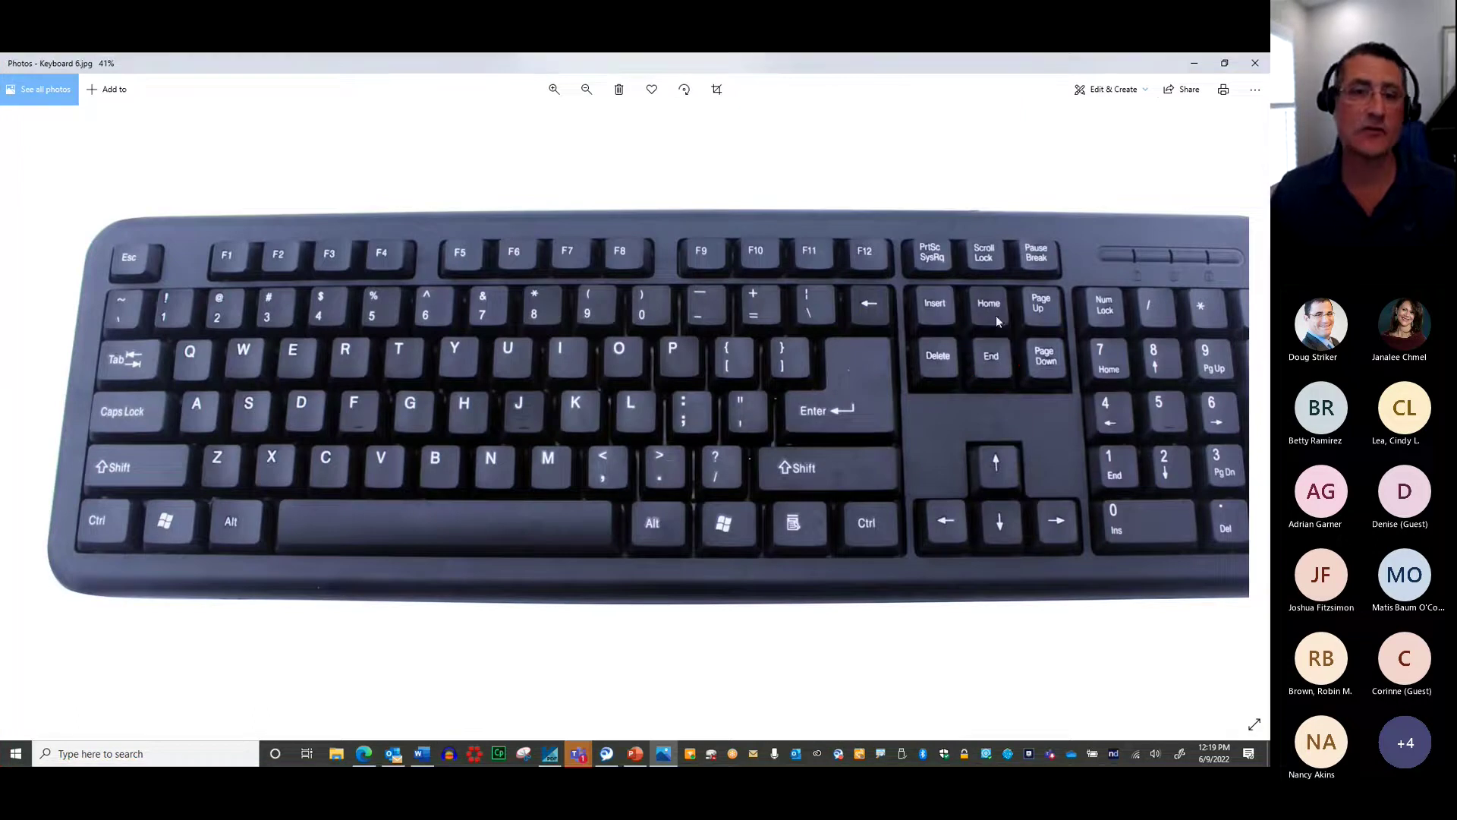
click(1194, 63)
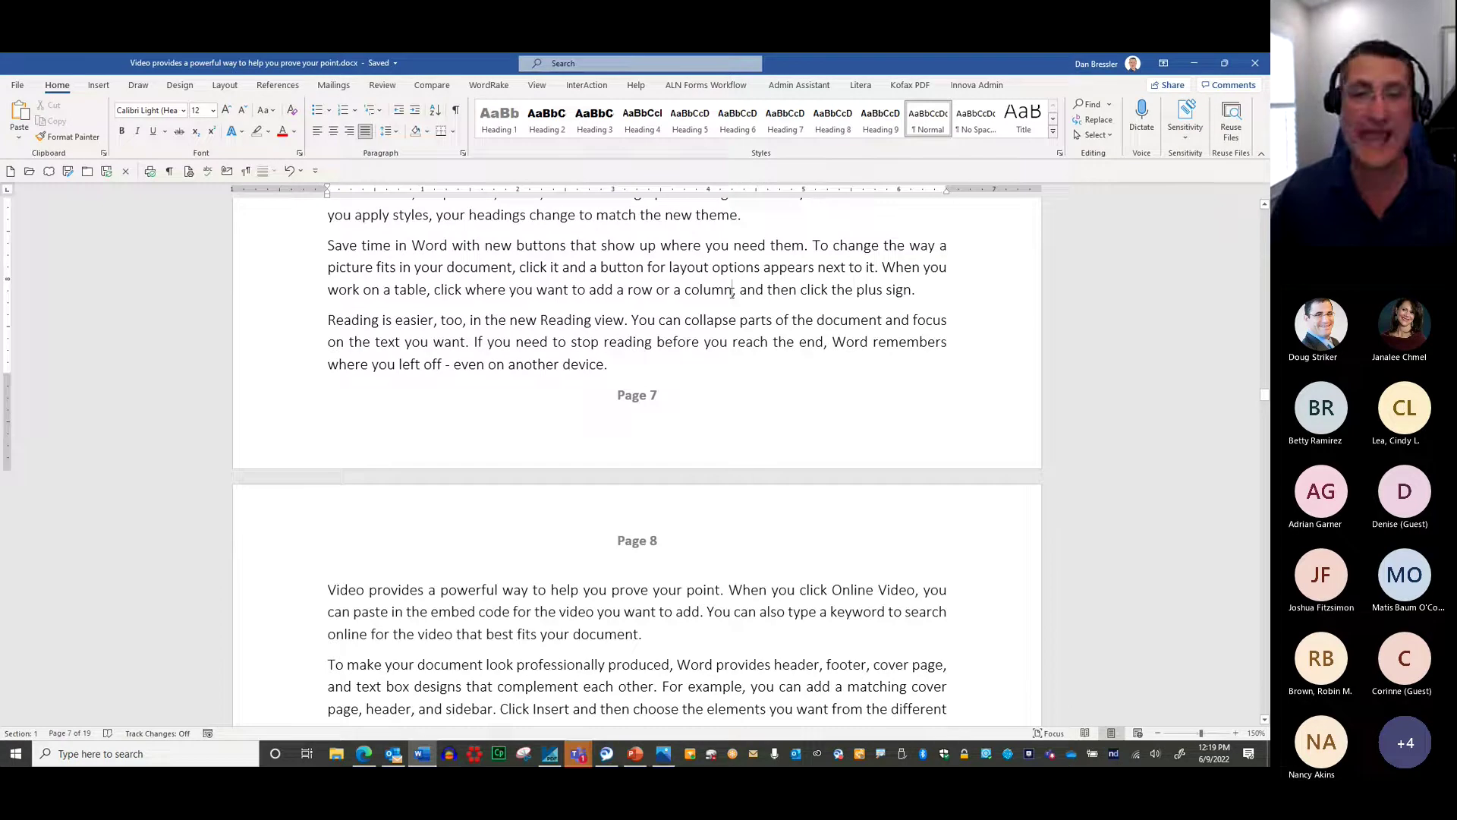
Step: Jump to the end of the document, look over page 19, and jump back to the very beginning
key(ctrl+End)
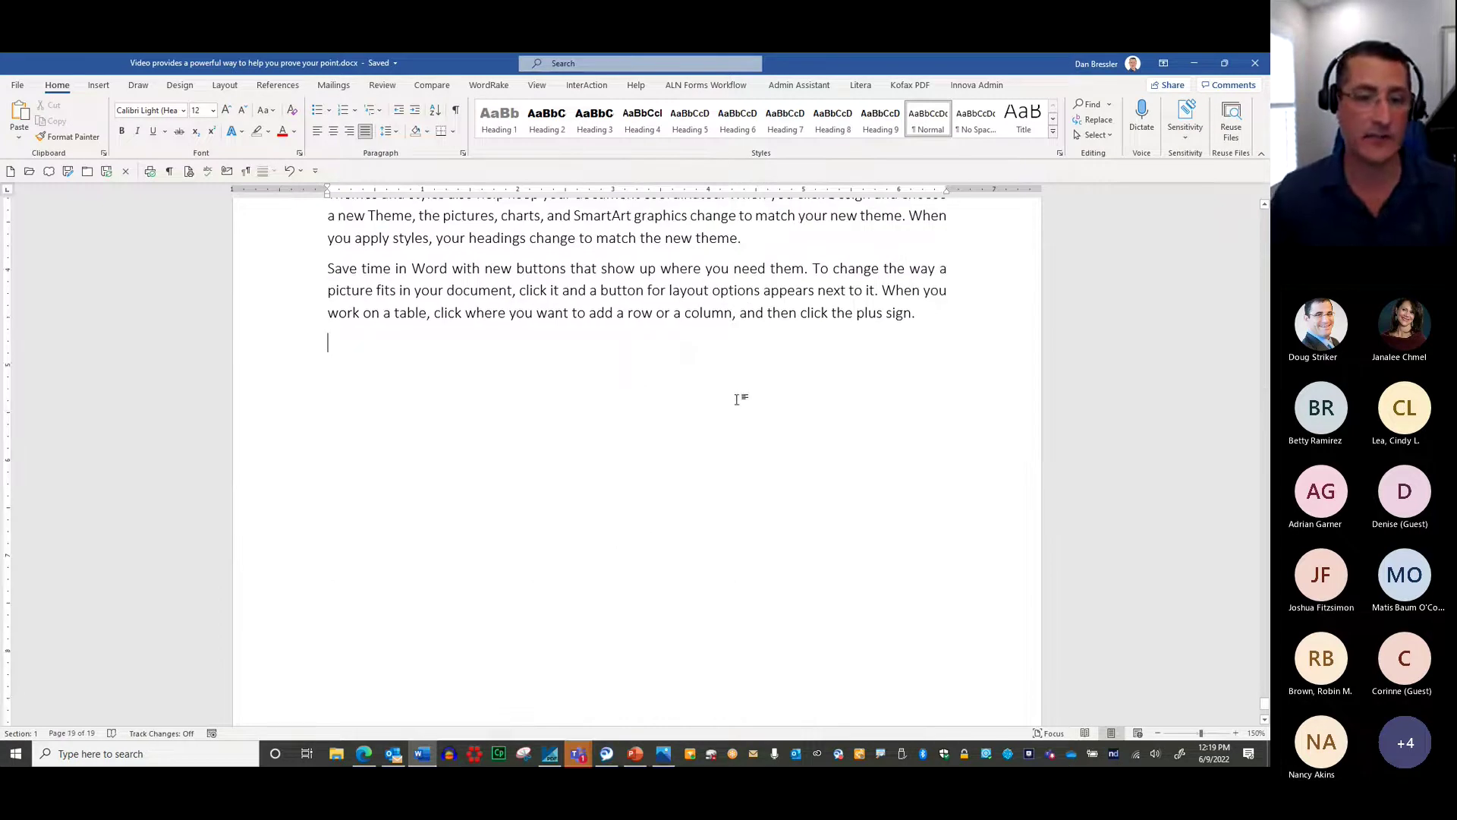
scroll(739, 402, down, 5)
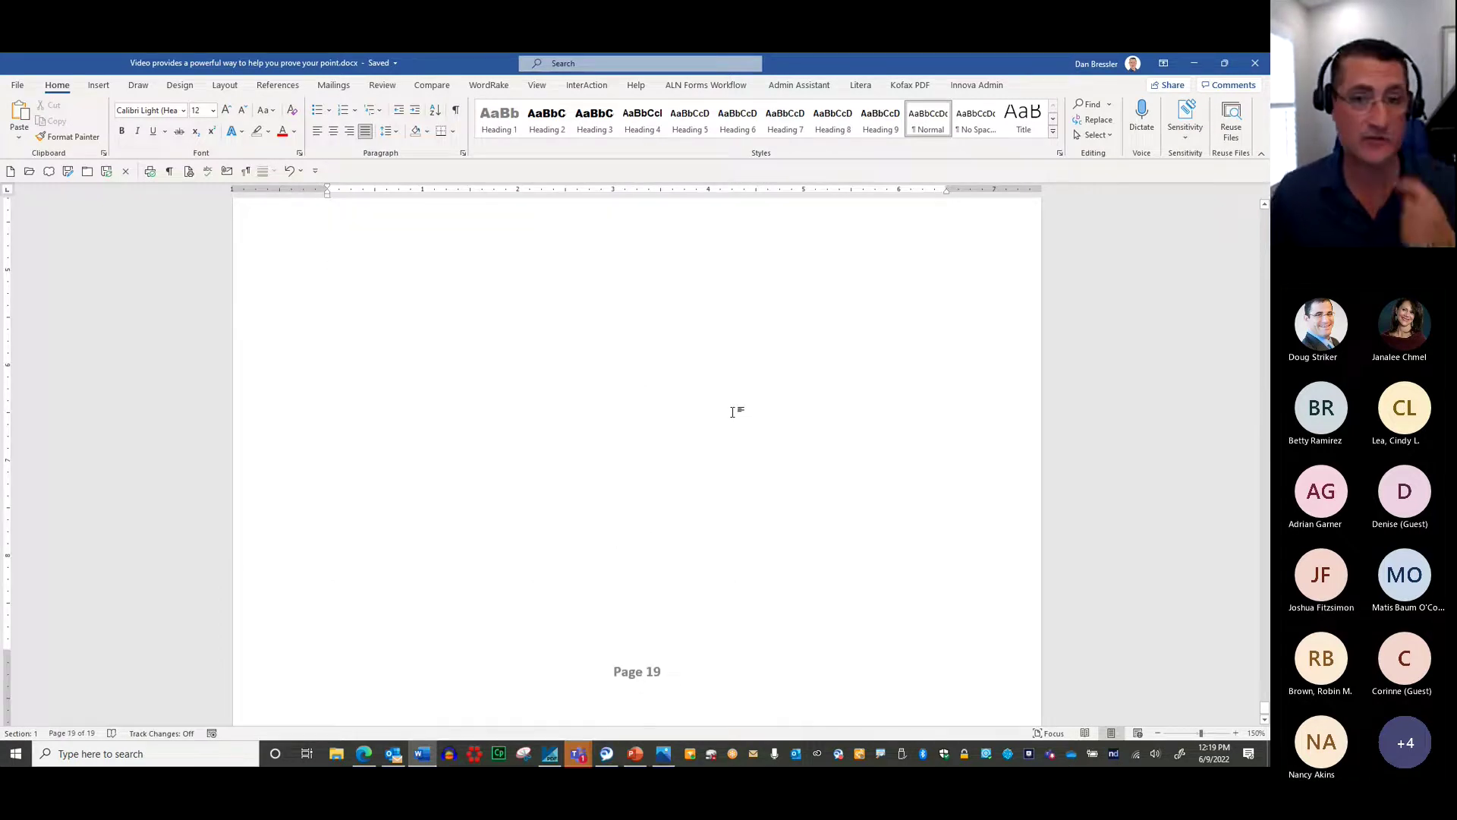
scroll(732, 411, up, 7)
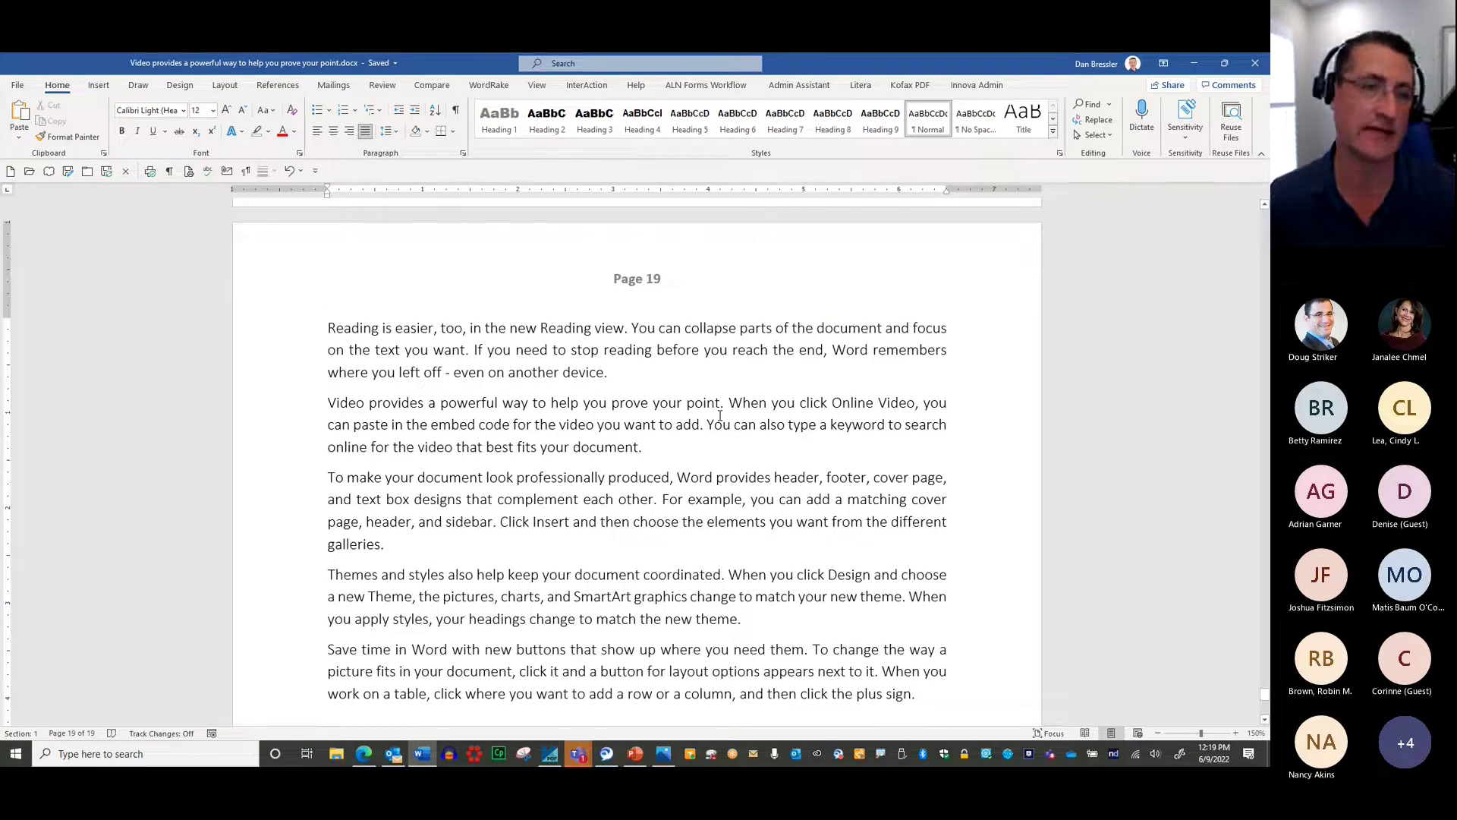
click(668, 329)
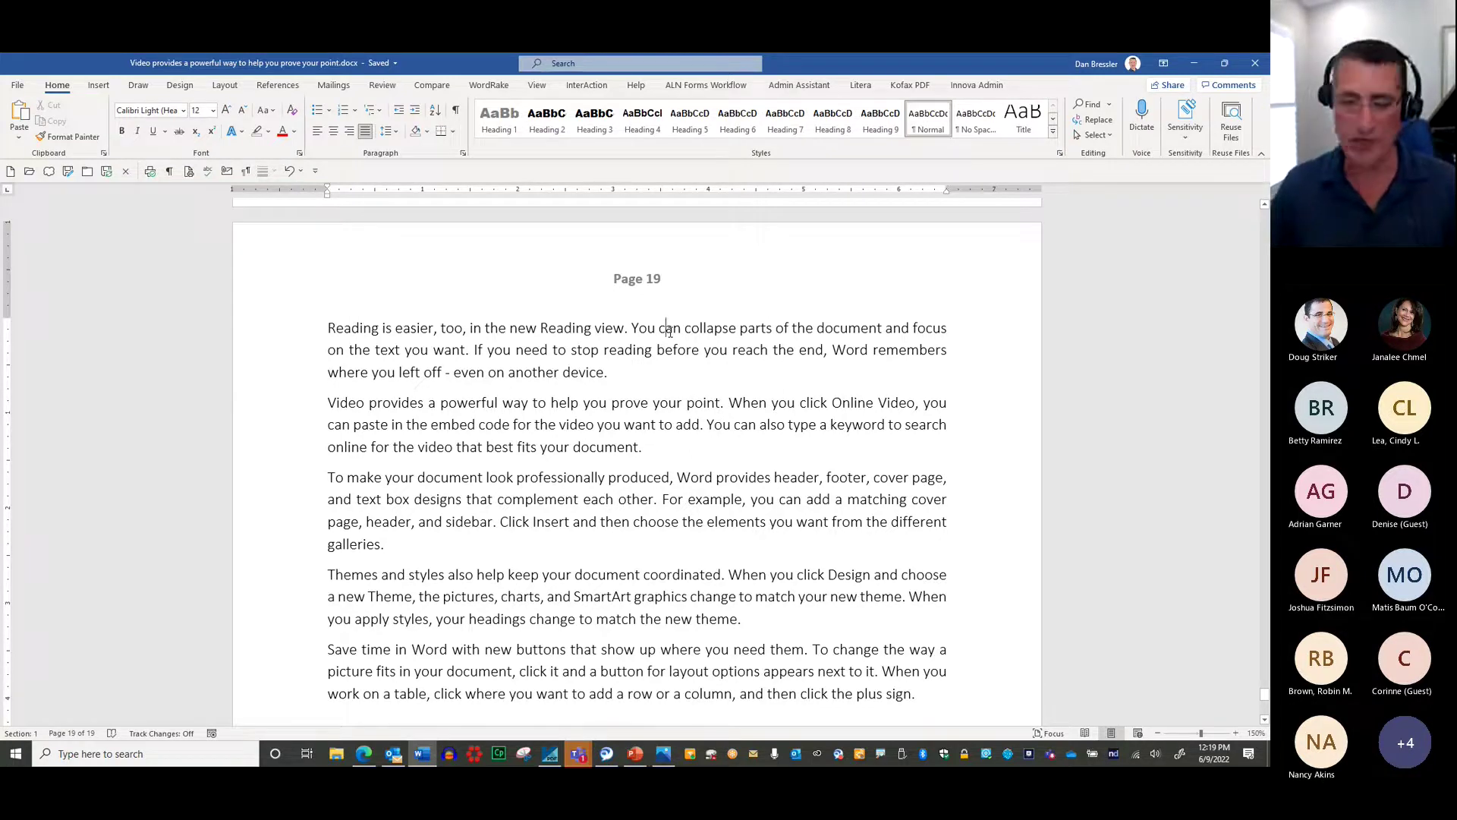
key(ctrl+Home)
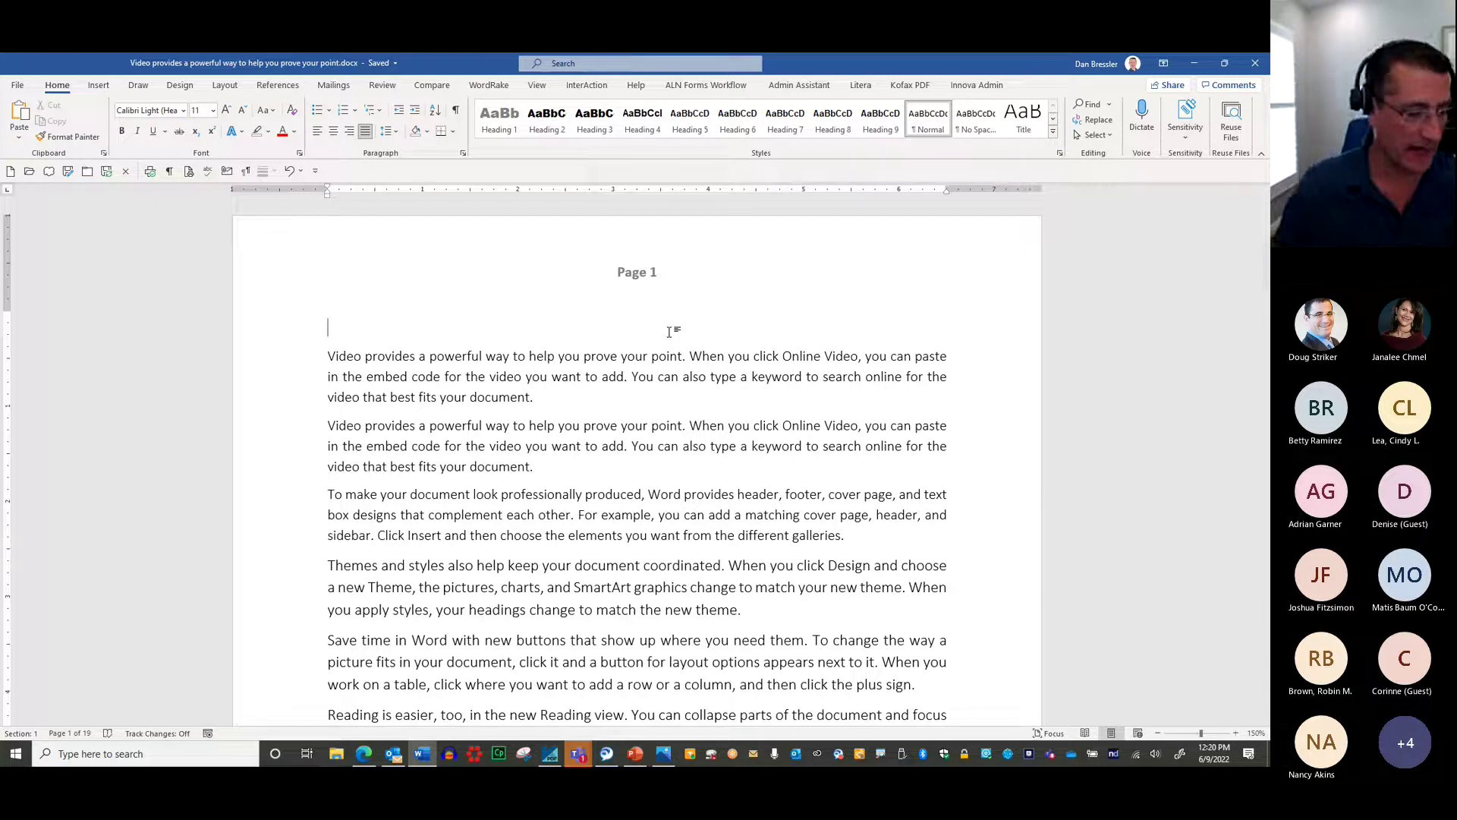
Step: Place the insertion point in the first text line, move it forward character by character, and return it to the line's start
click(326, 359)
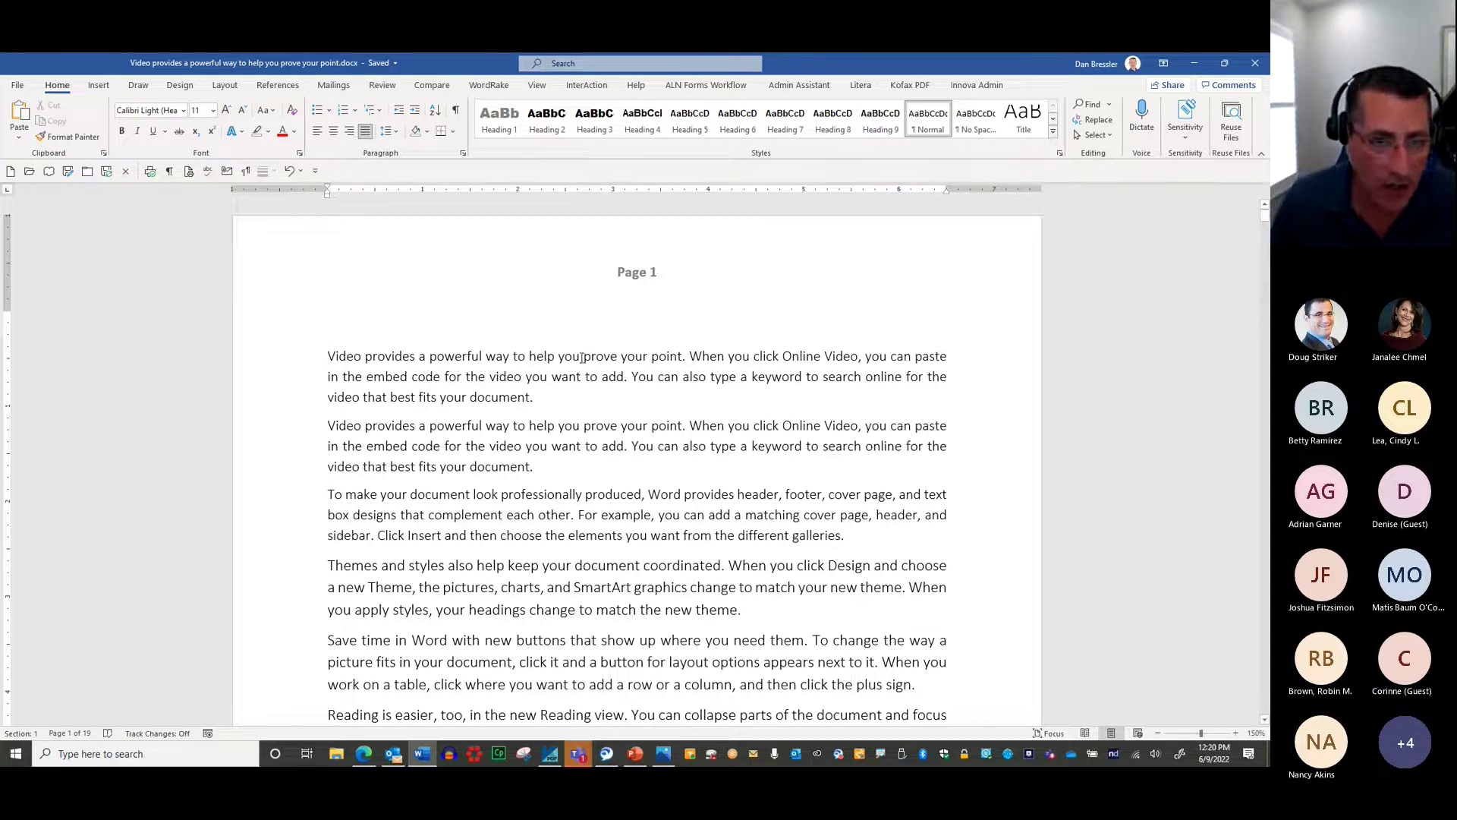
click(650, 356)
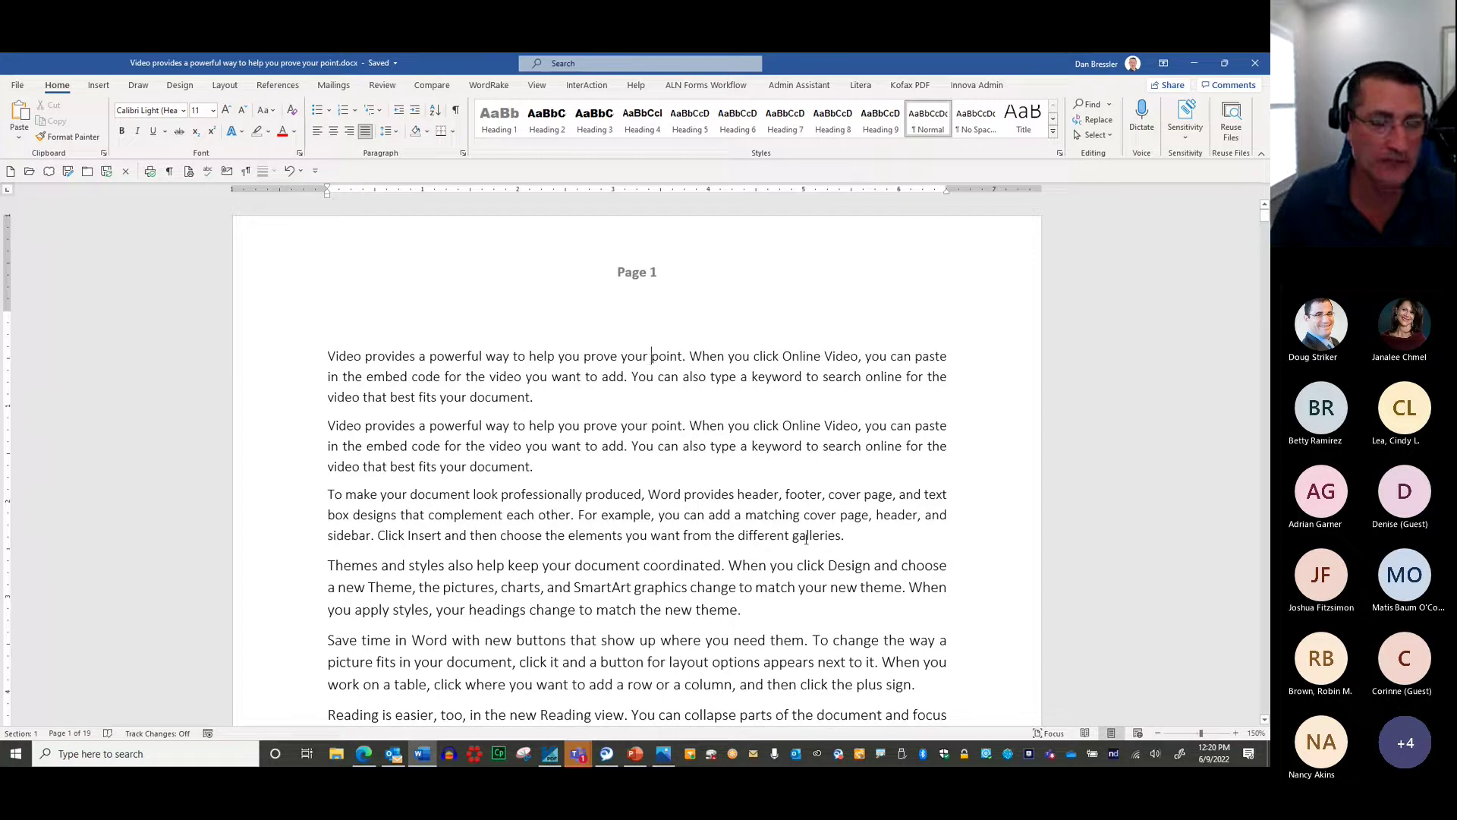
click(339, 354)
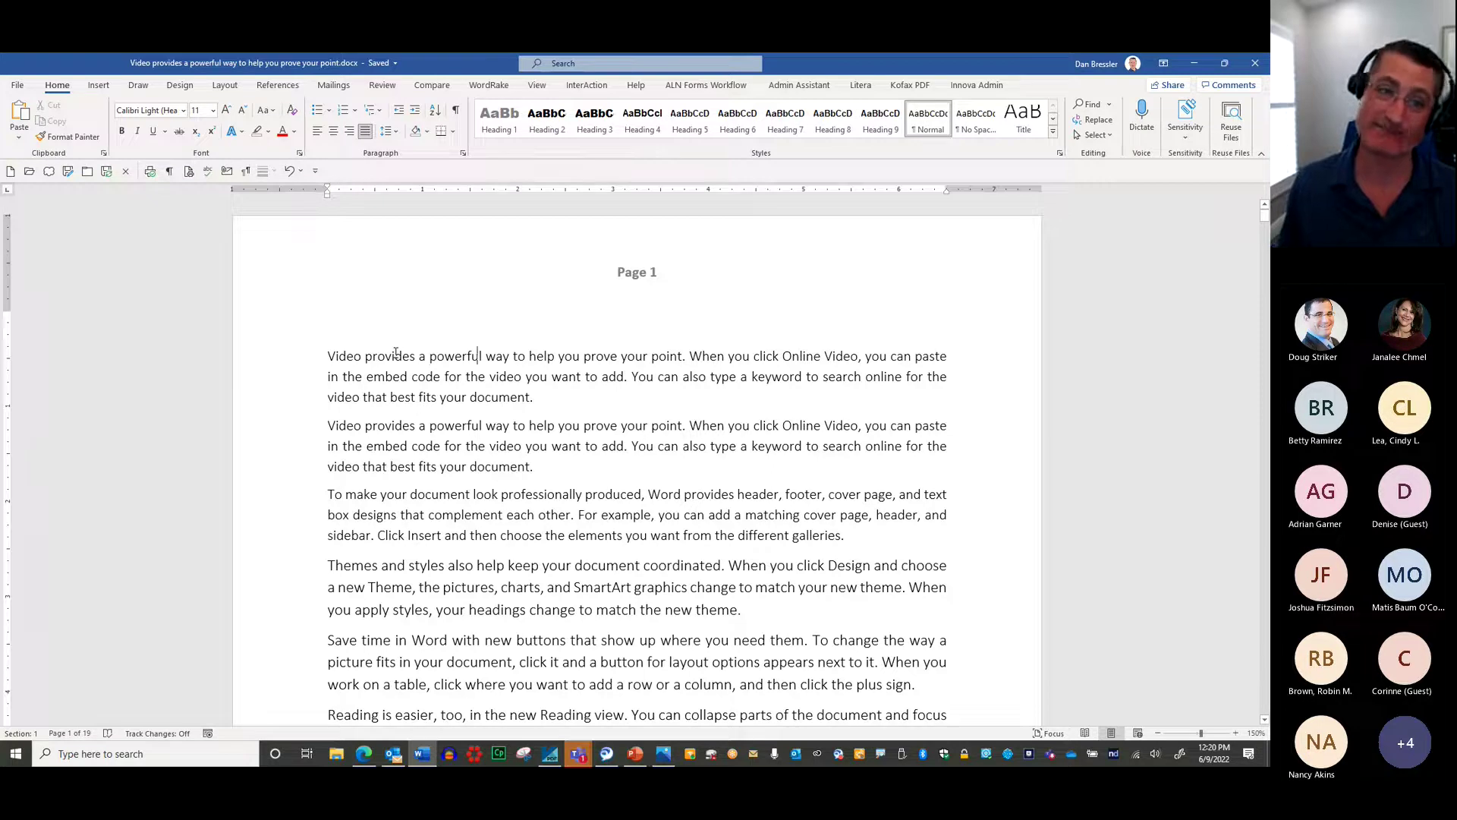
key(Right)
key(Right)
key(Right)
key(Right)
key(Right)
key(Right)
key(Home)
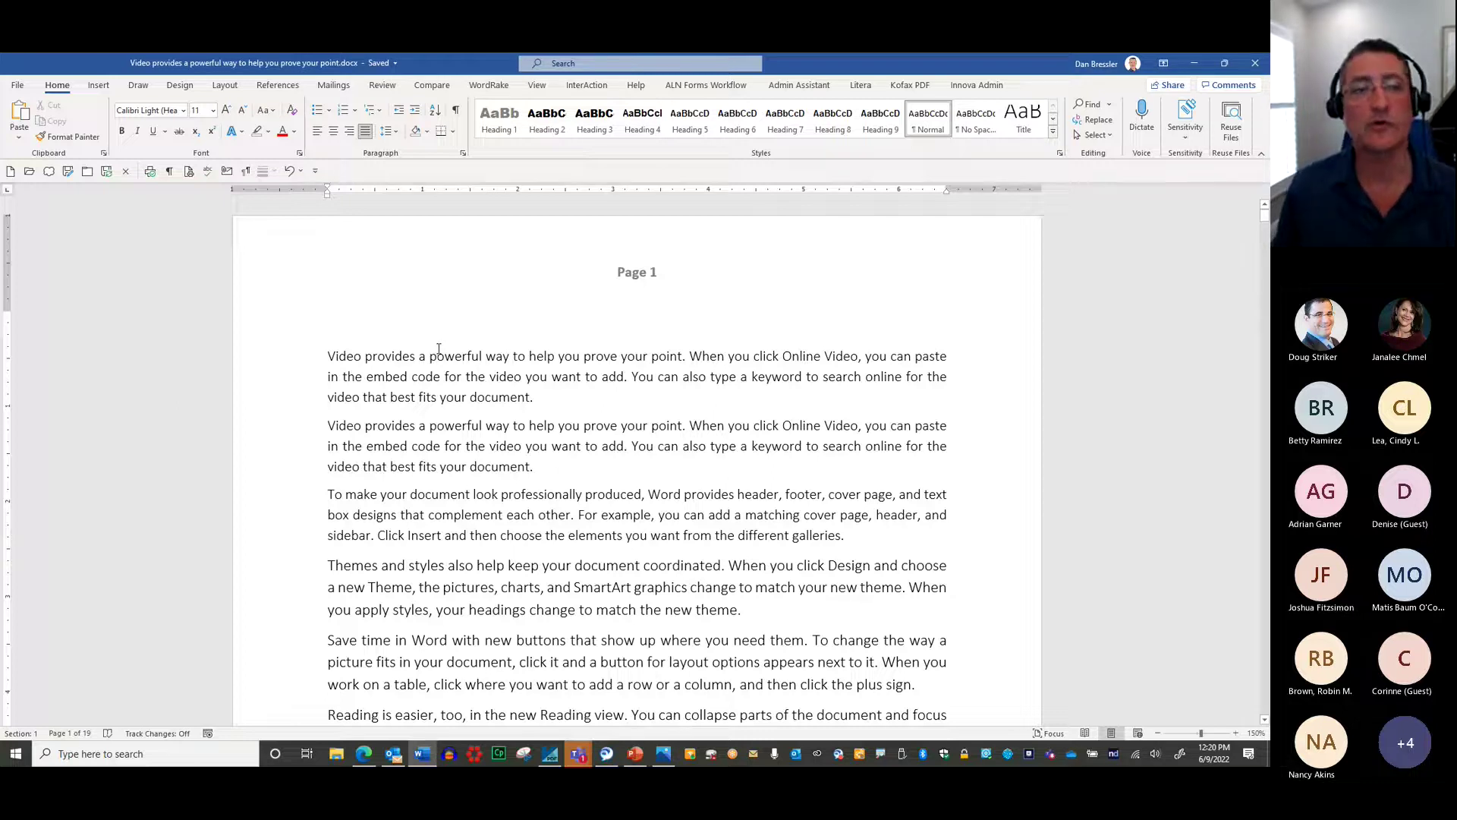
Step: Move the insertion point forward word by word along the first line, and go back word by word to its start
key(ctrl+Right)
key(ctrl+Right)
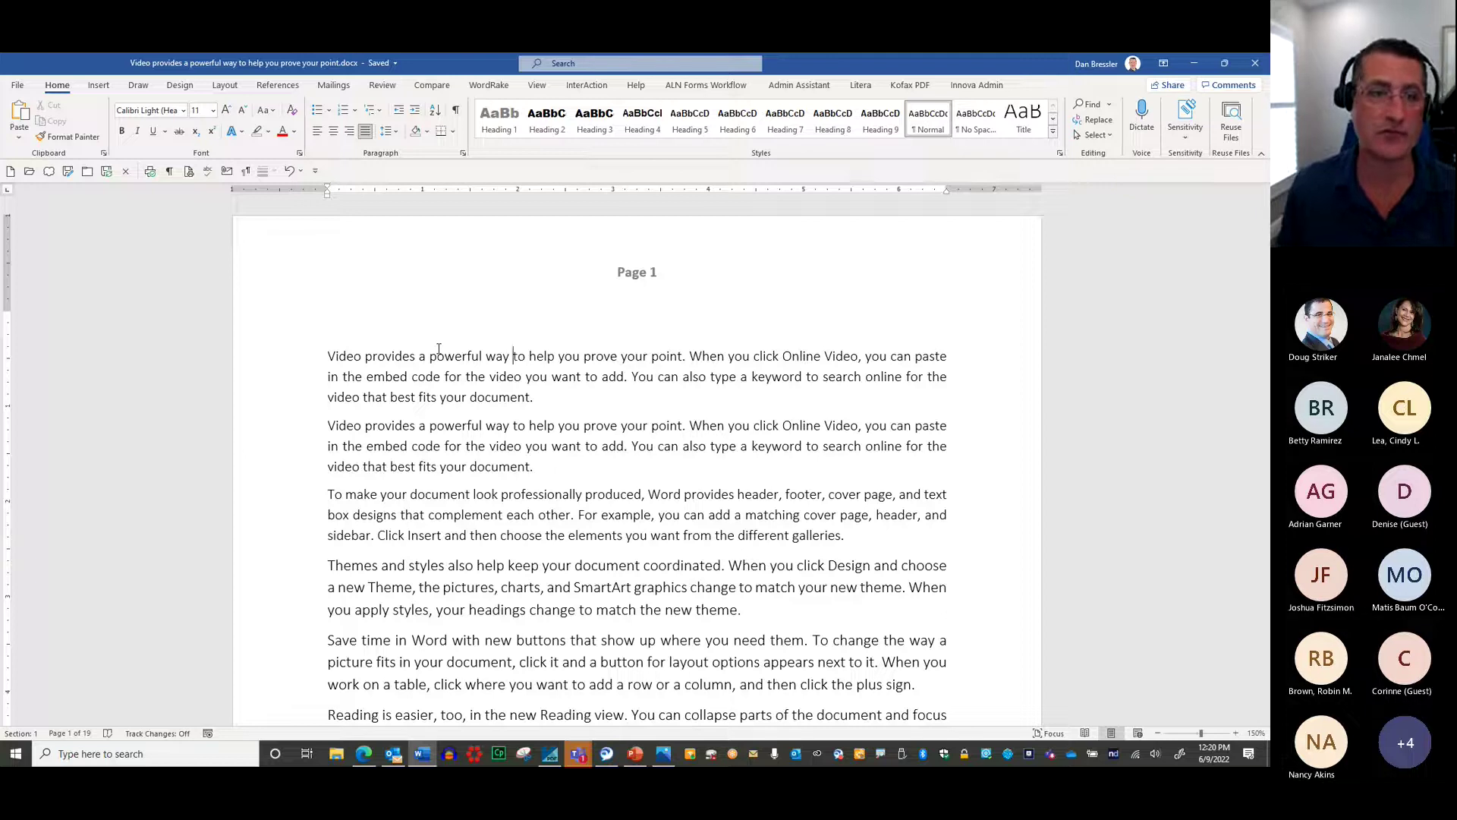
key(ctrl+Left)
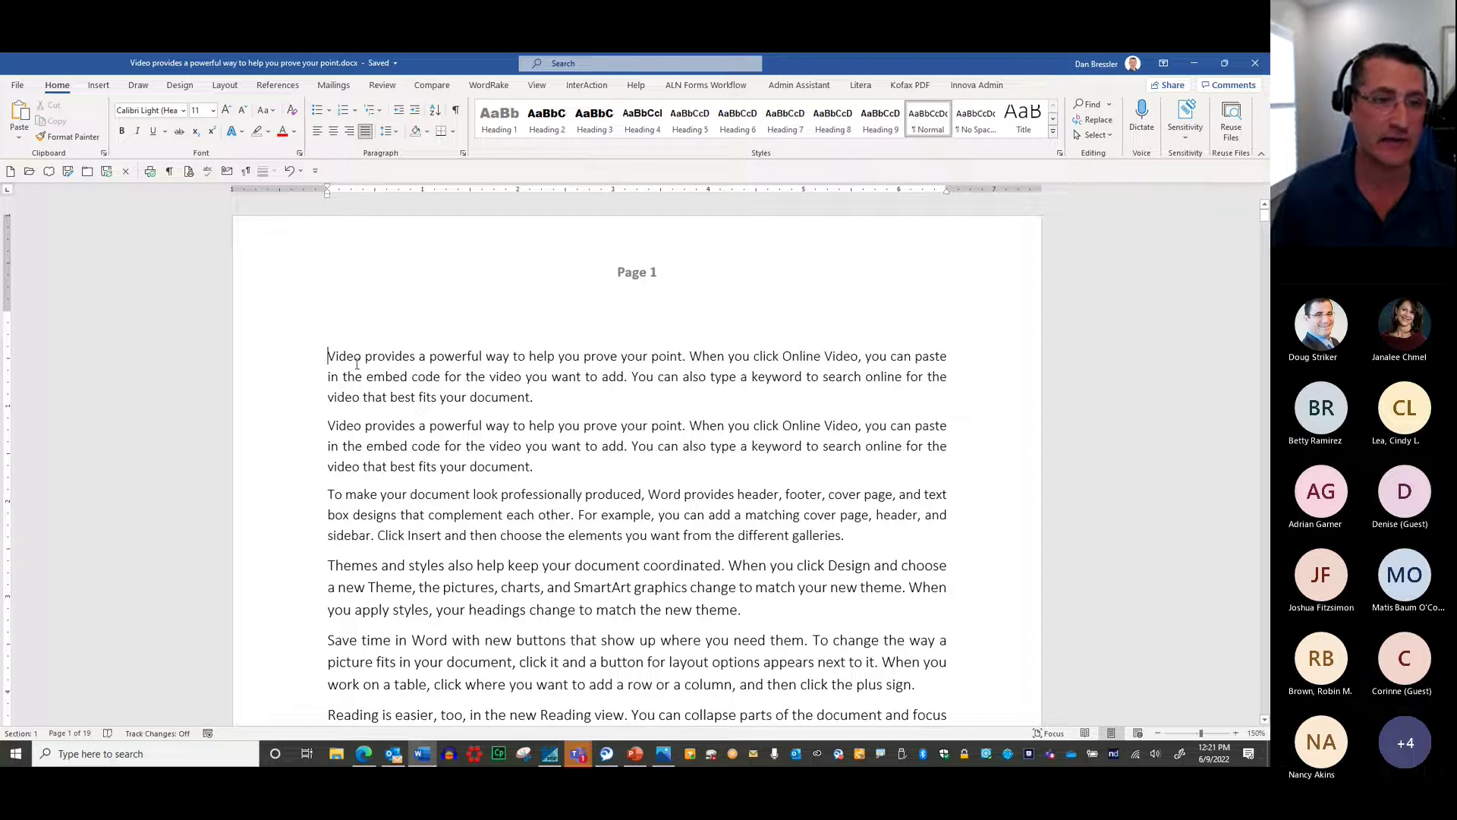
Step: Select two partial passages of the first paragraph in turn with the mouse, clearing the selection after each
drag(329, 353, 654, 377)
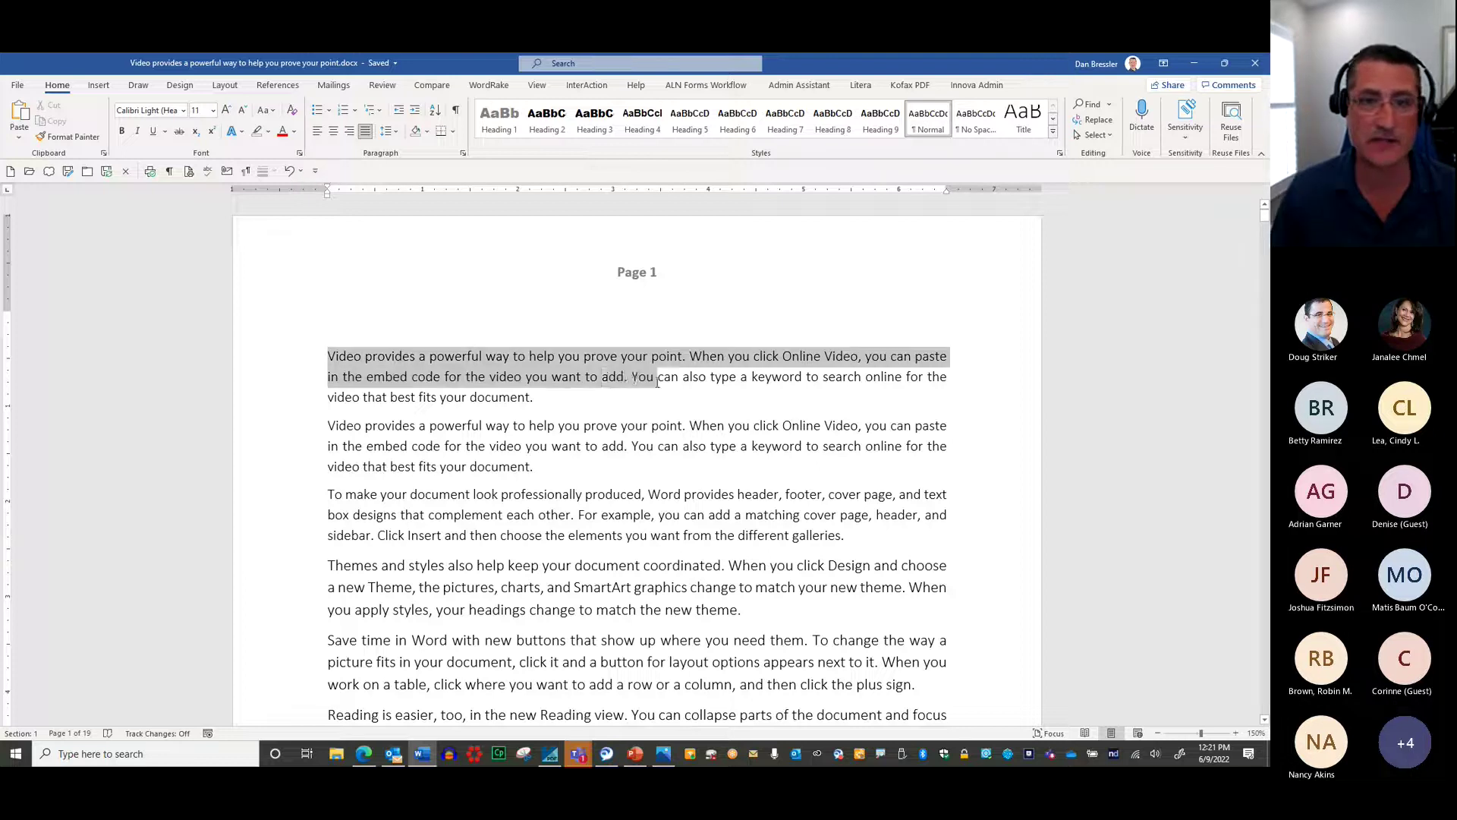
click(596, 356)
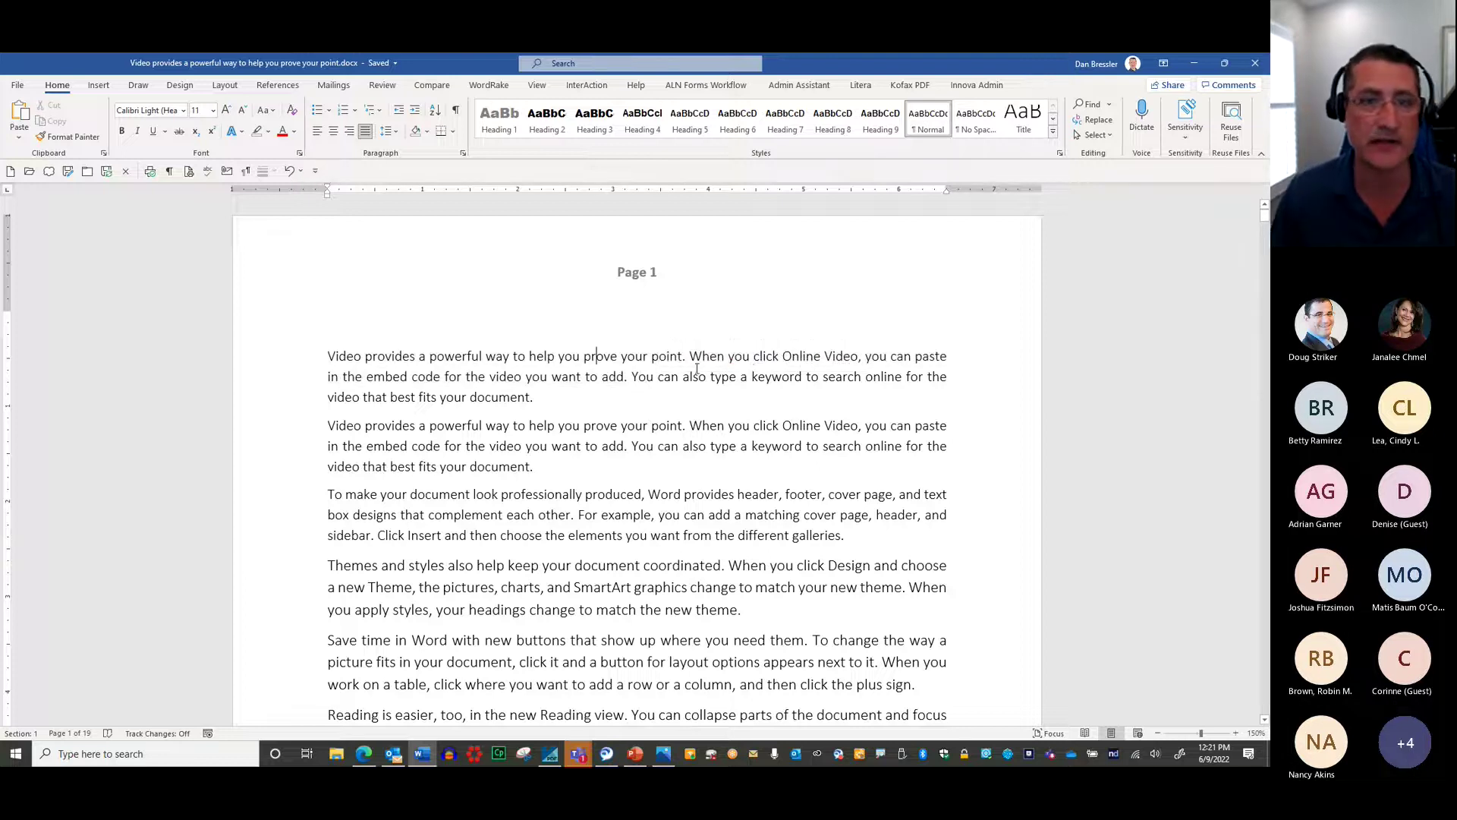
drag(370, 351, 752, 356)
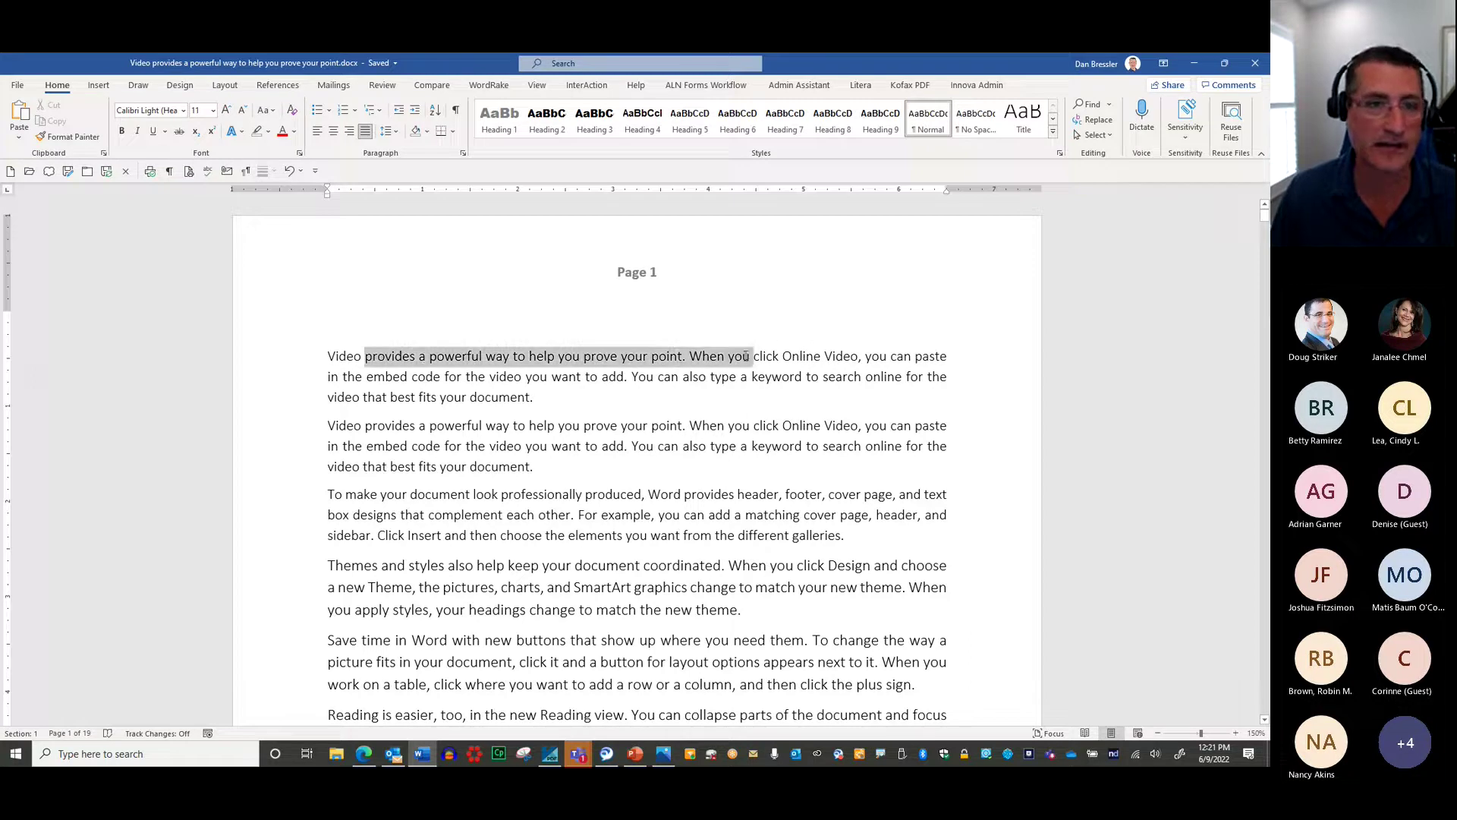
click(455, 356)
Step: Extend a selection word by word from the start of the first paragraph through "point", and clear the selection
click(329, 356)
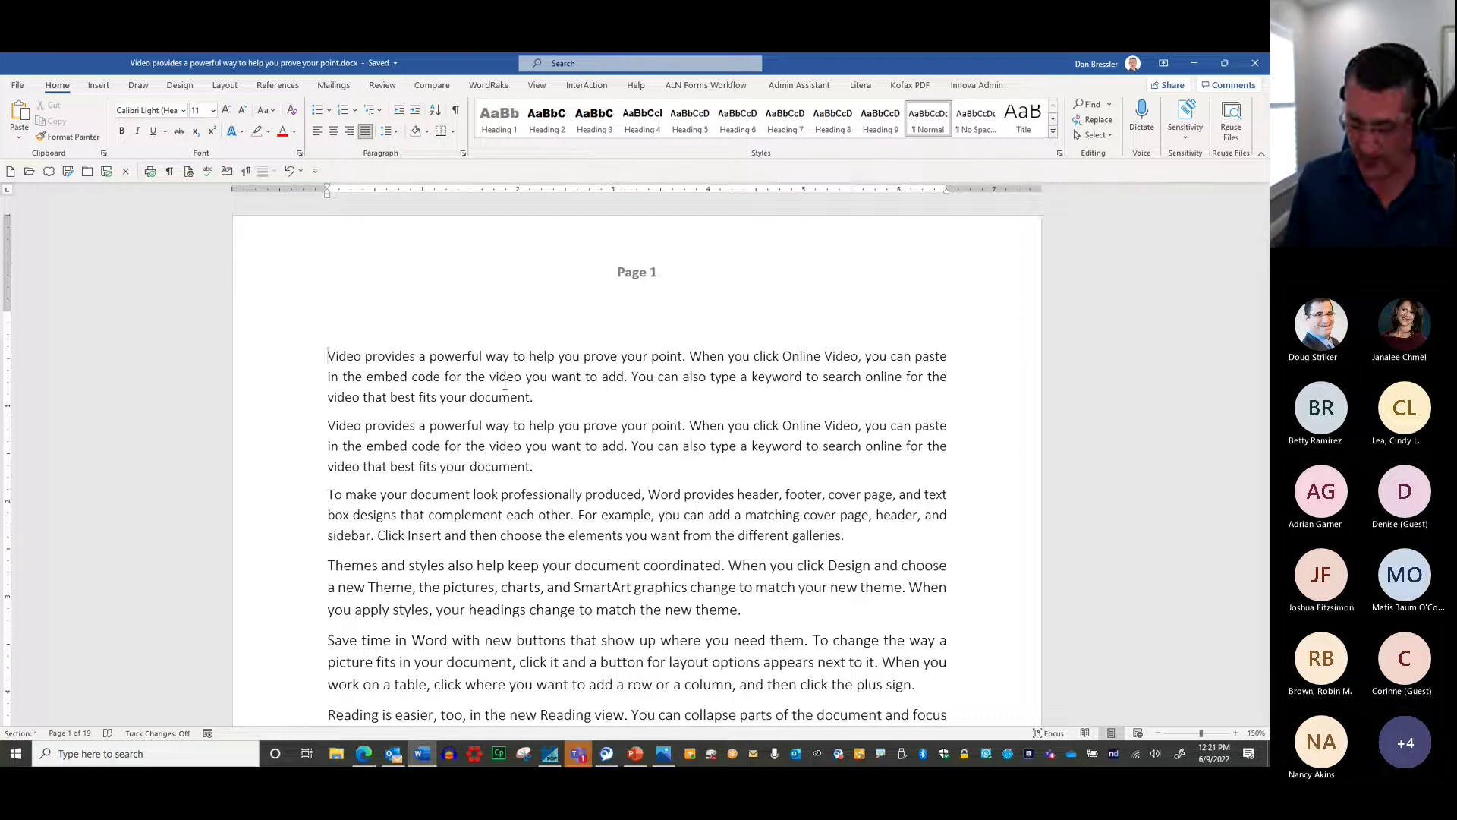
key(ctrl+shift+Right)
key(ctrl+shift+Right)
key(ctrl+shift+Right)
key(ctrl+shift+Right)
key(ctrl+shift+Right)
key(ctrl+shift+Right)
key(ctrl+shift+Right)
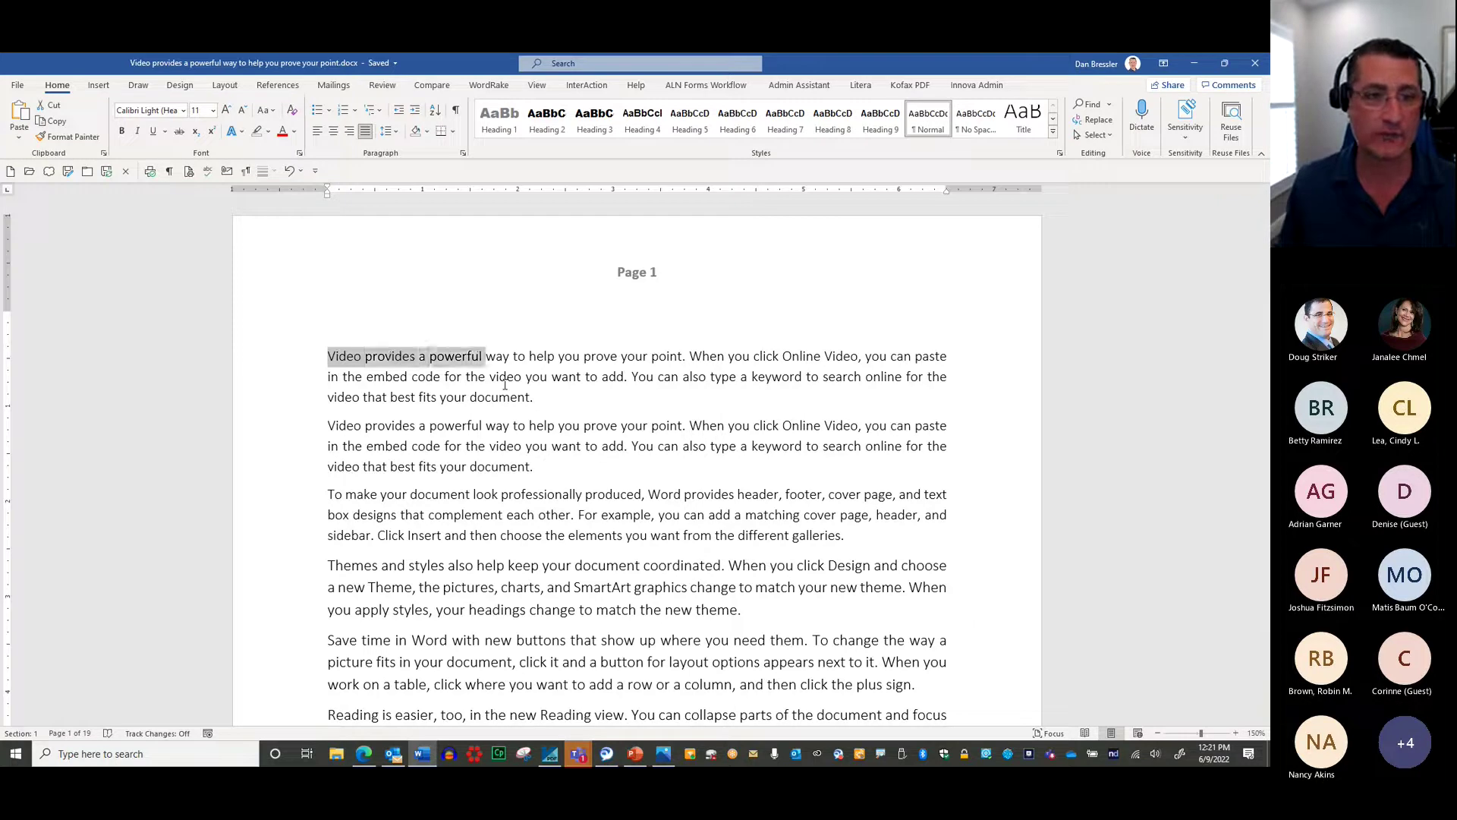
key(ctrl+shift+Right)
key(ctrl+shift+Right)
key(ctrl+shift+Right)
key(ctrl+shift+Right)
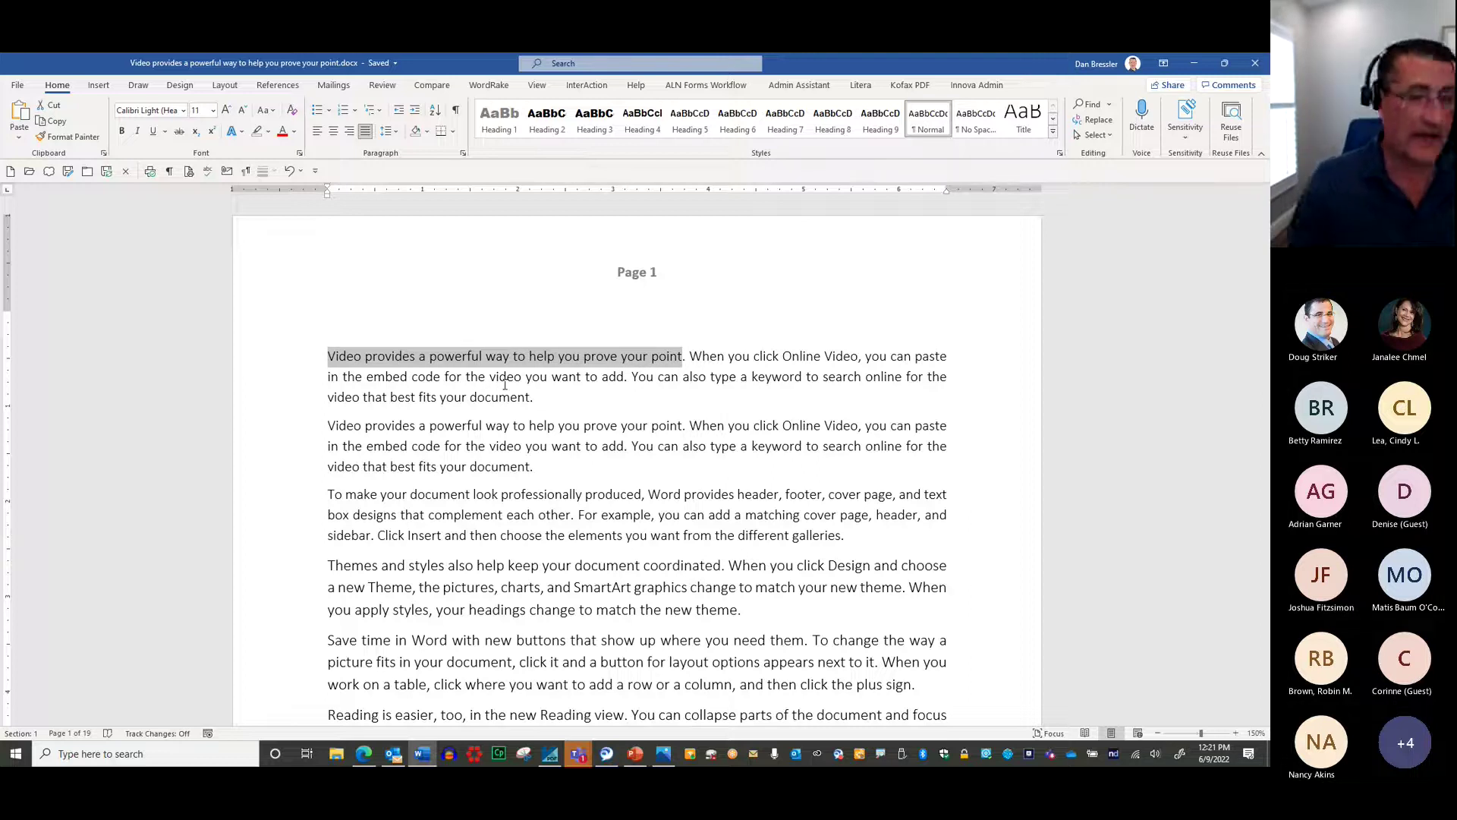
click(608, 451)
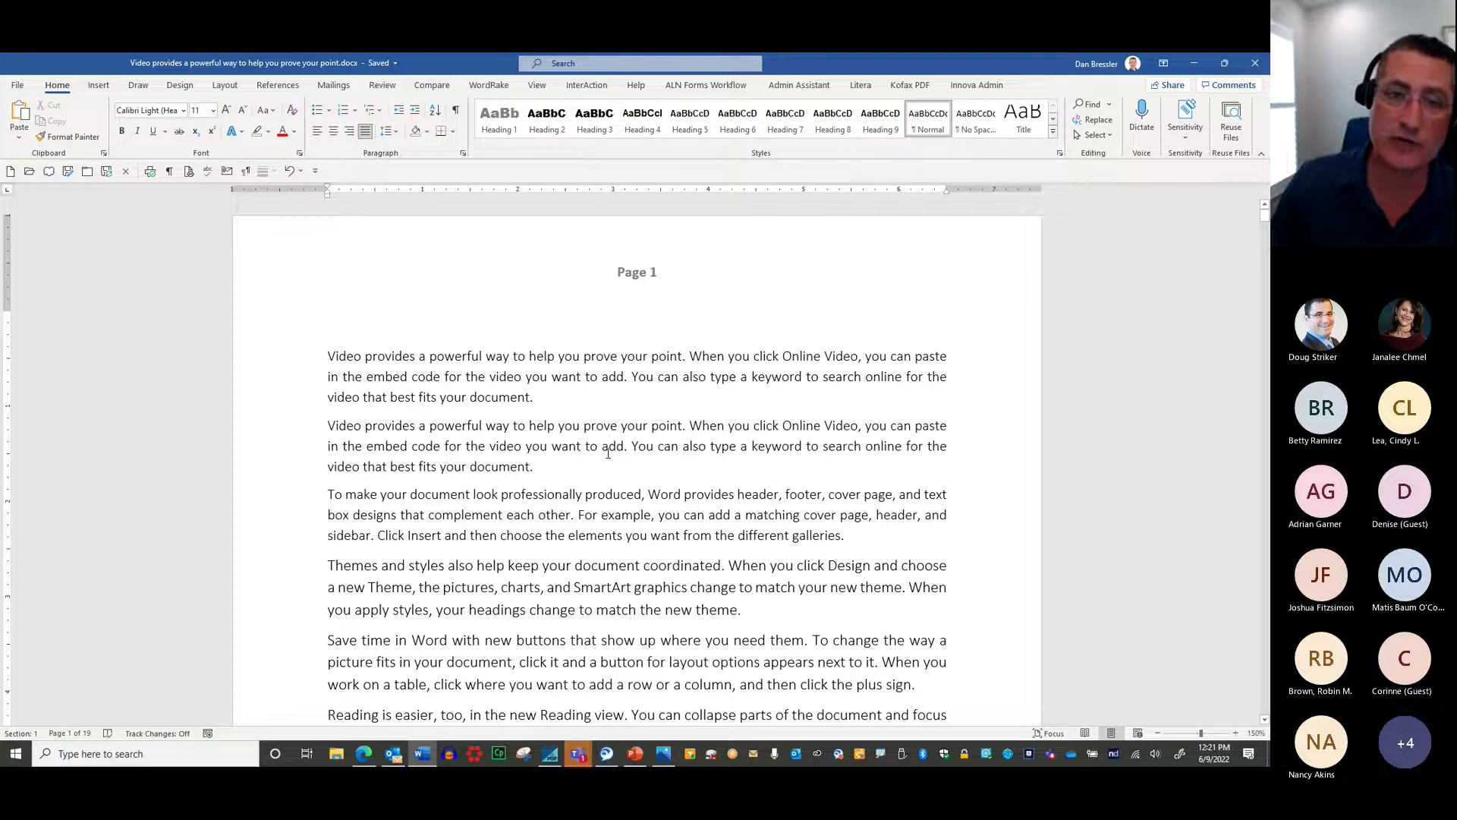
Step: Select the single word "Online" and, separately, the word "prove" in the first paragraph
click(627, 376)
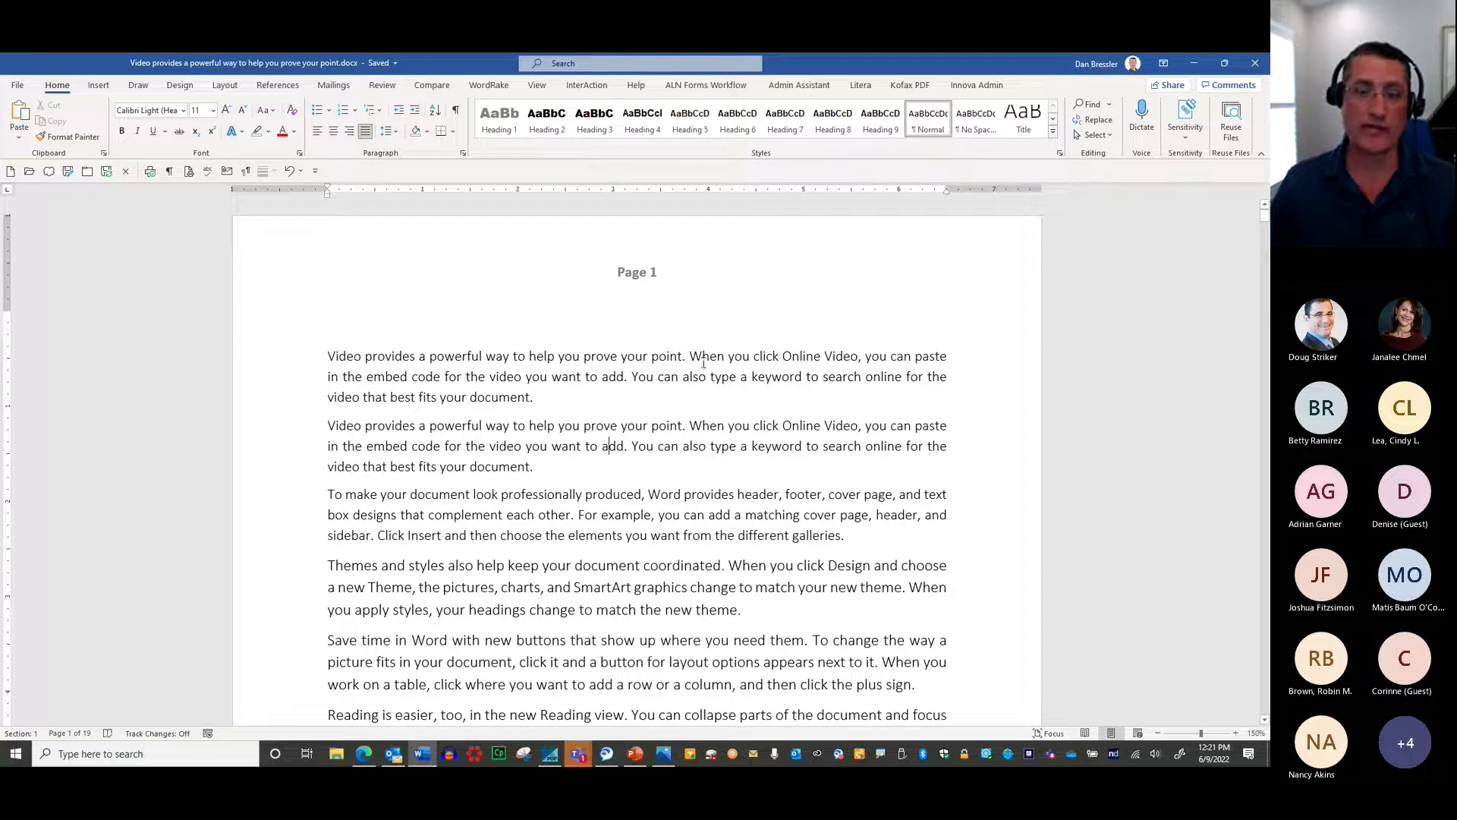
double_click(799, 356)
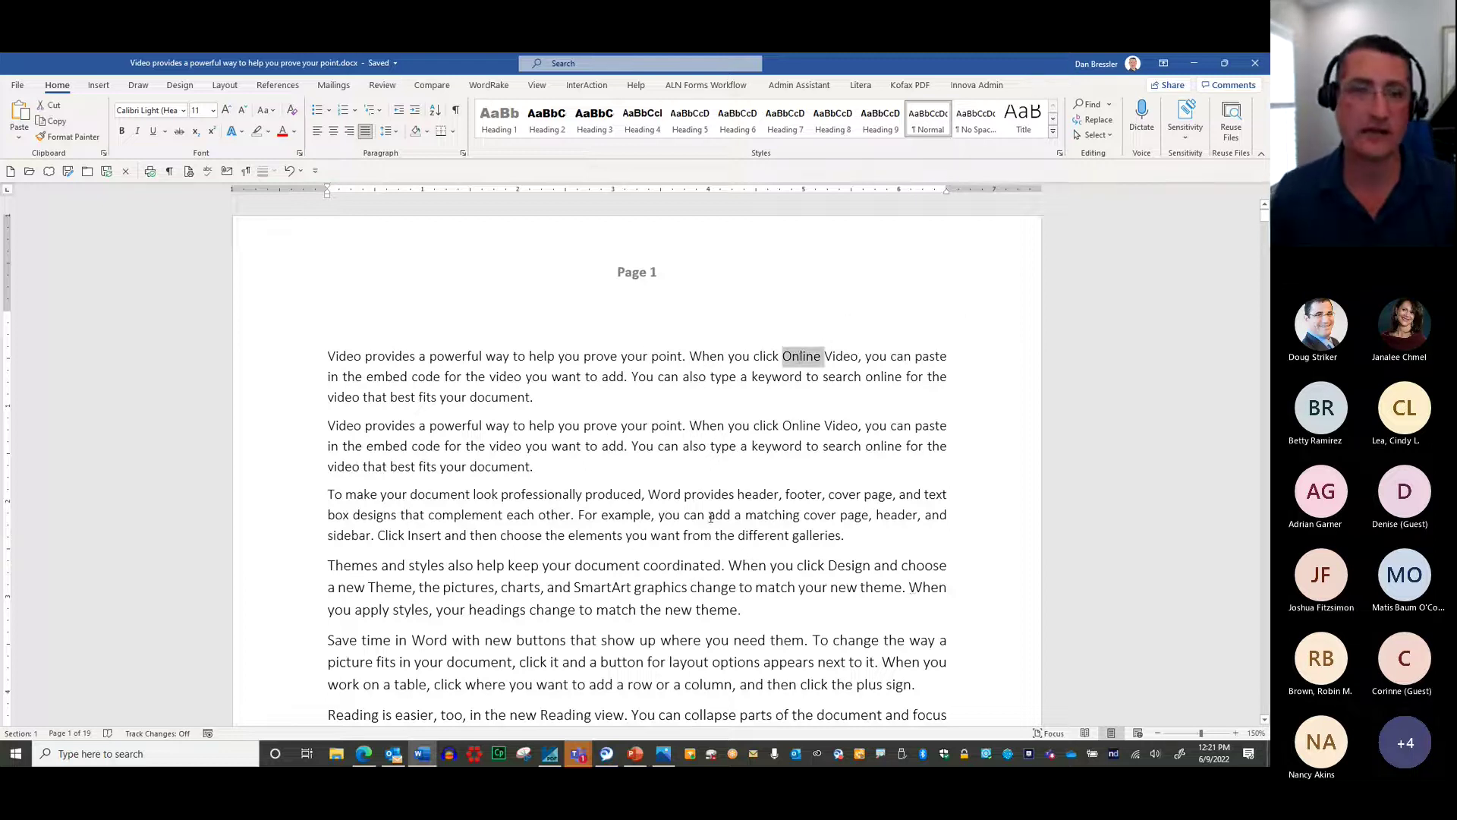
click(638, 377)
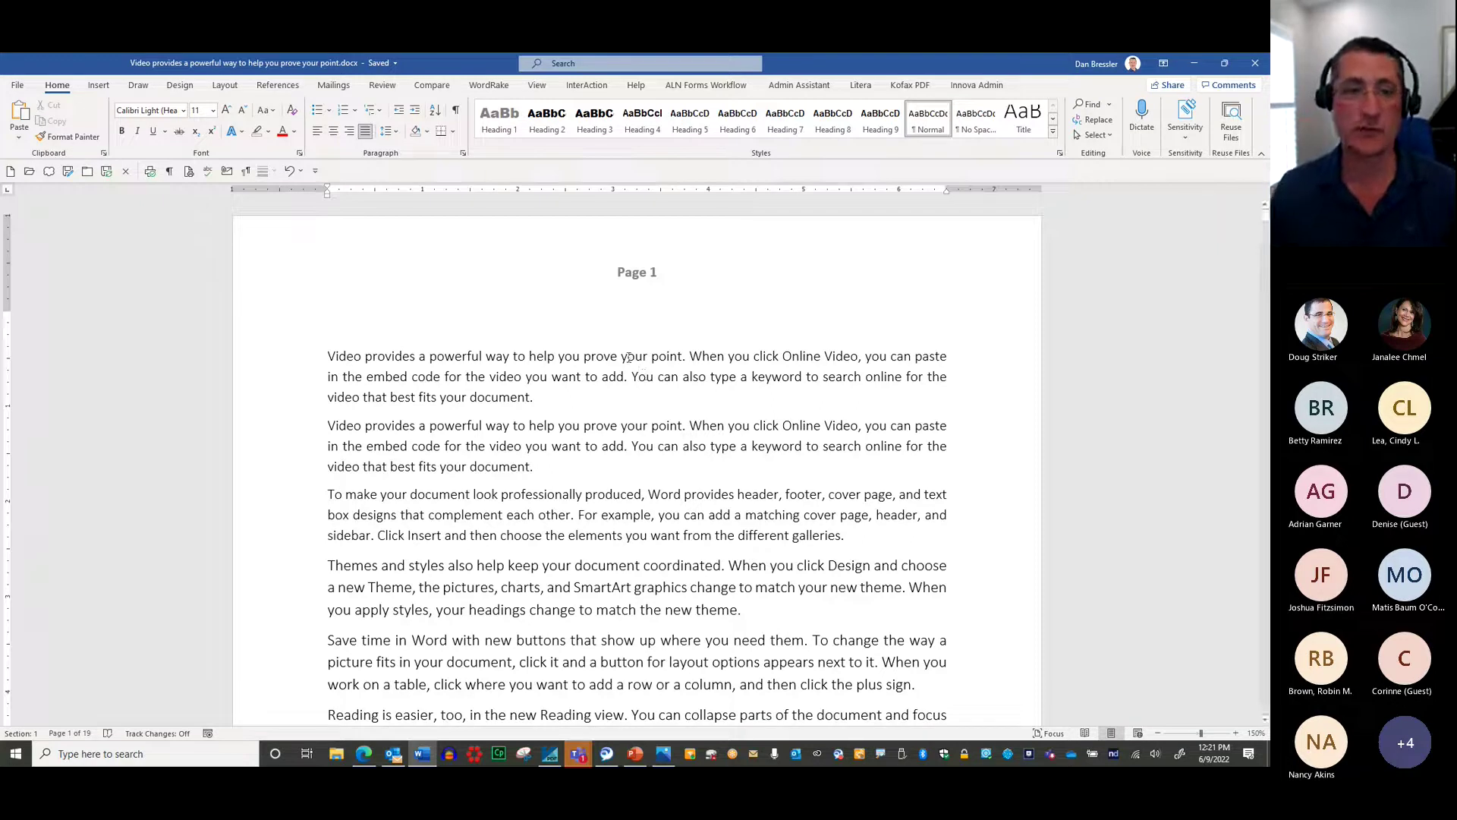
double_click(604, 357)
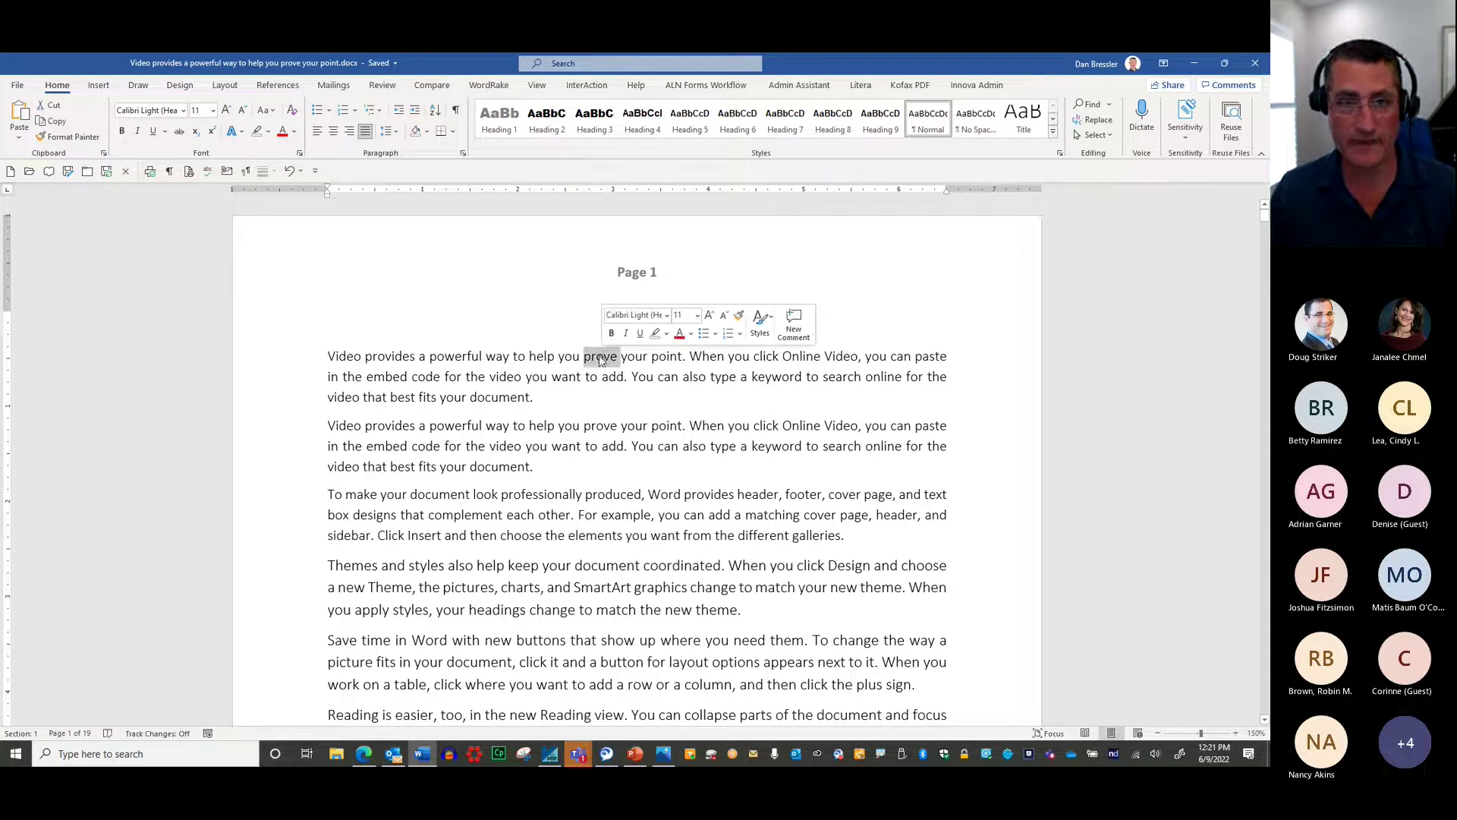
Step: Select the whole first paragraph and format it as bold, red text
triple_click(541, 356)
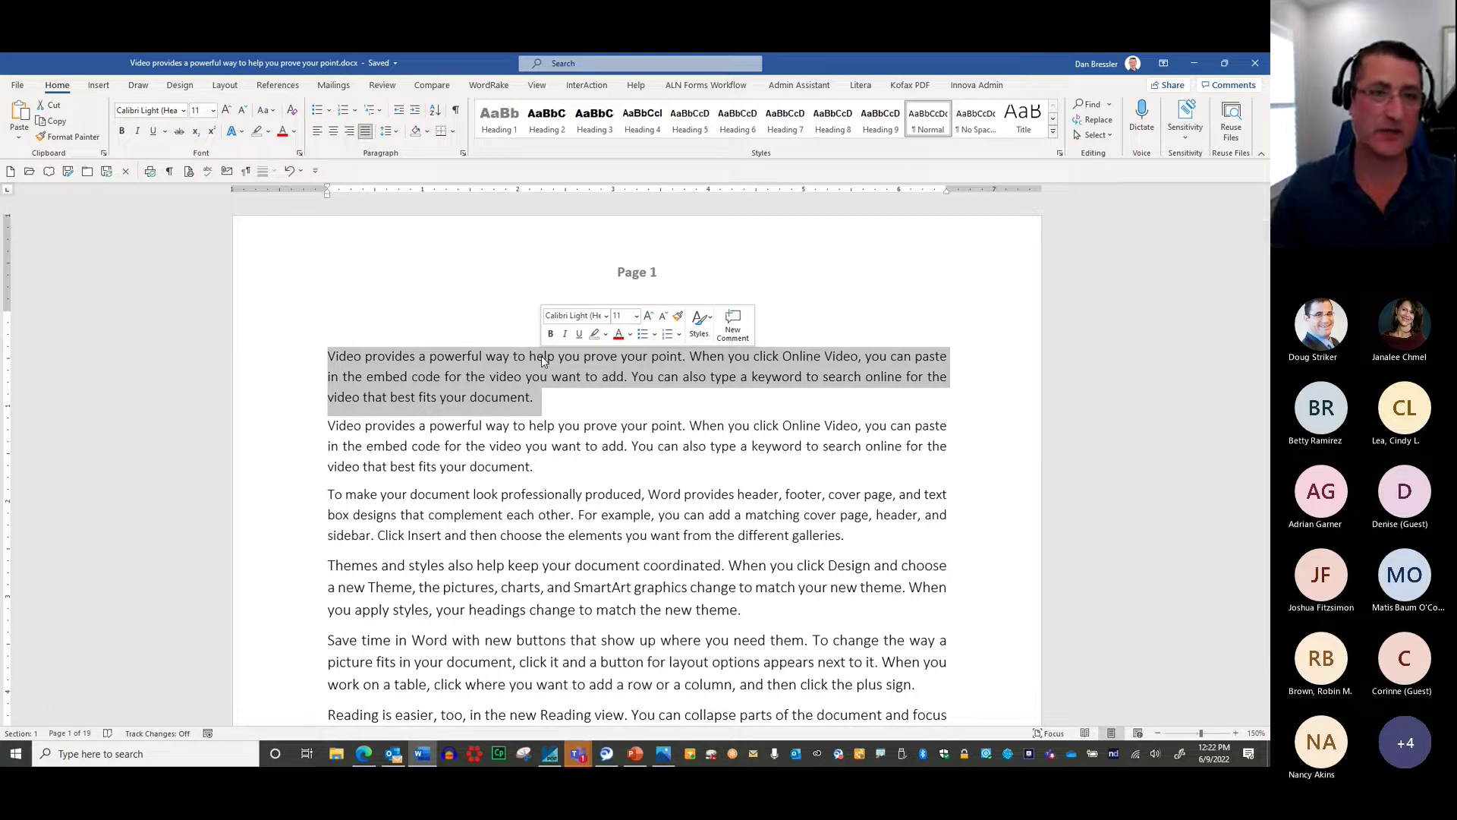
click(121, 131)
click(282, 133)
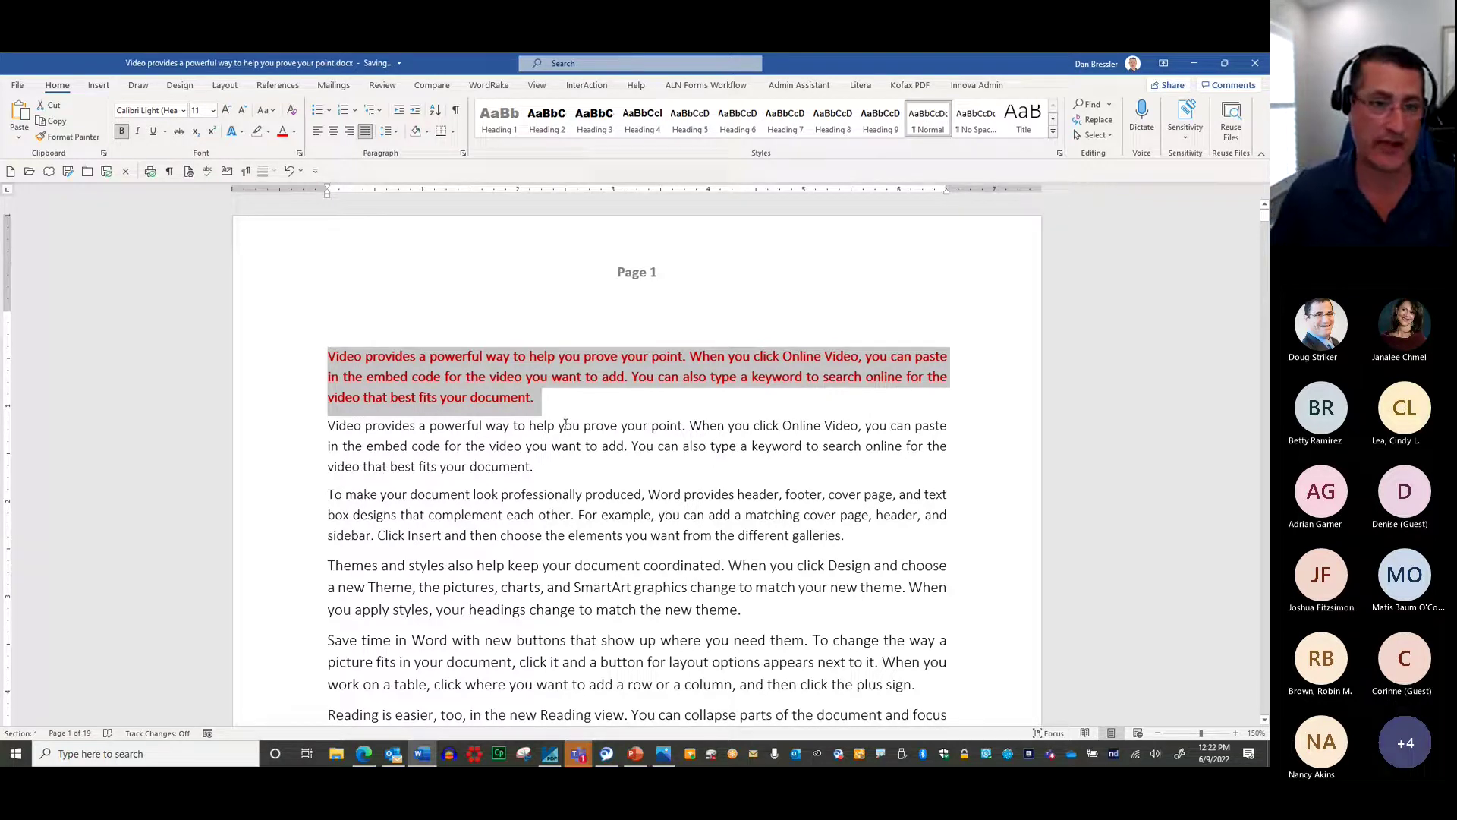
Step: Move the red paragraph down four paragraphs, placing it below the "Save time in Word" paragraph
key(alt+shift+Down)
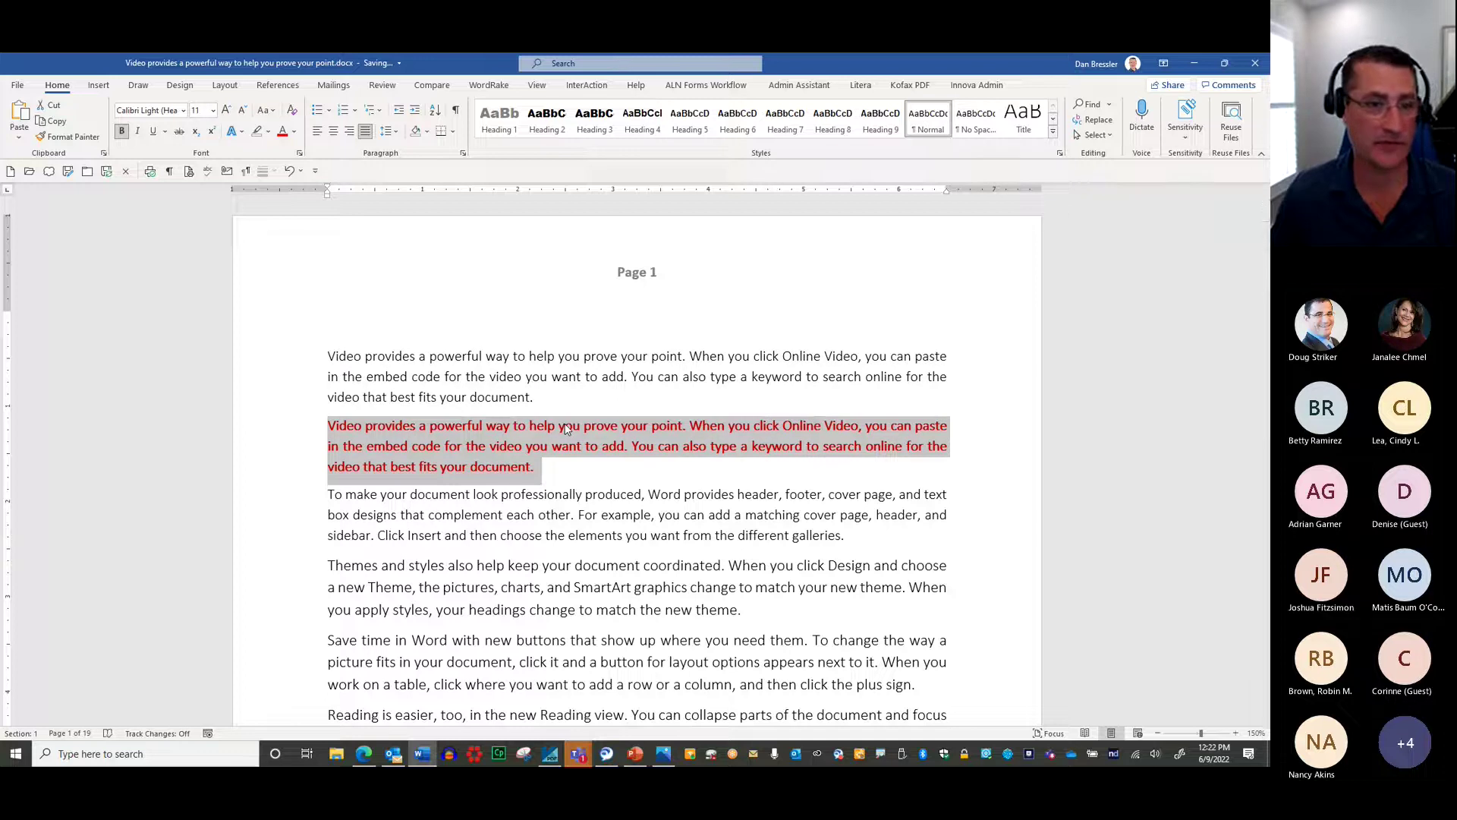
key(alt+shift+Down)
key(alt+shift+Down)
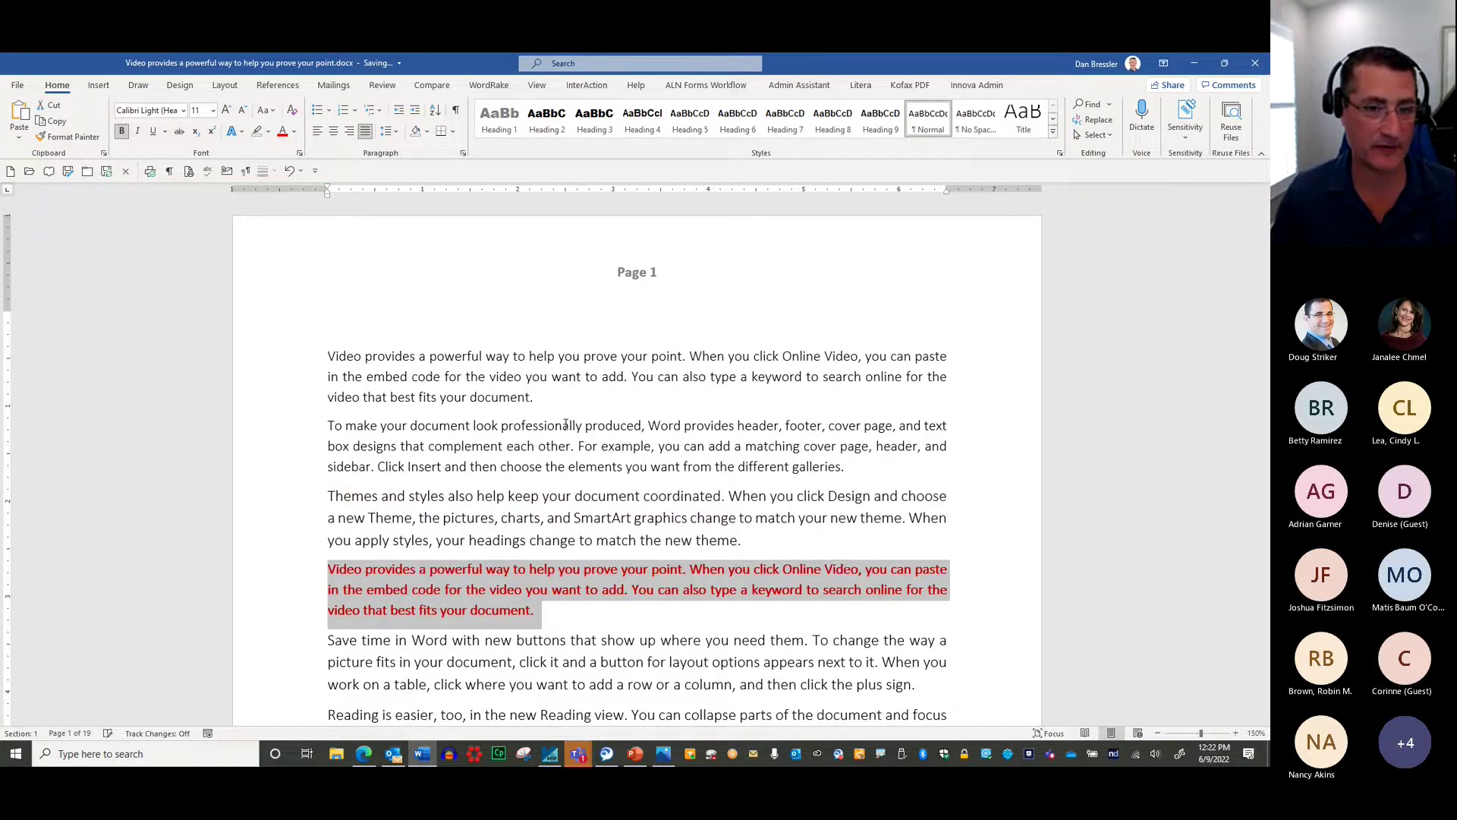
key(alt+shift+Down)
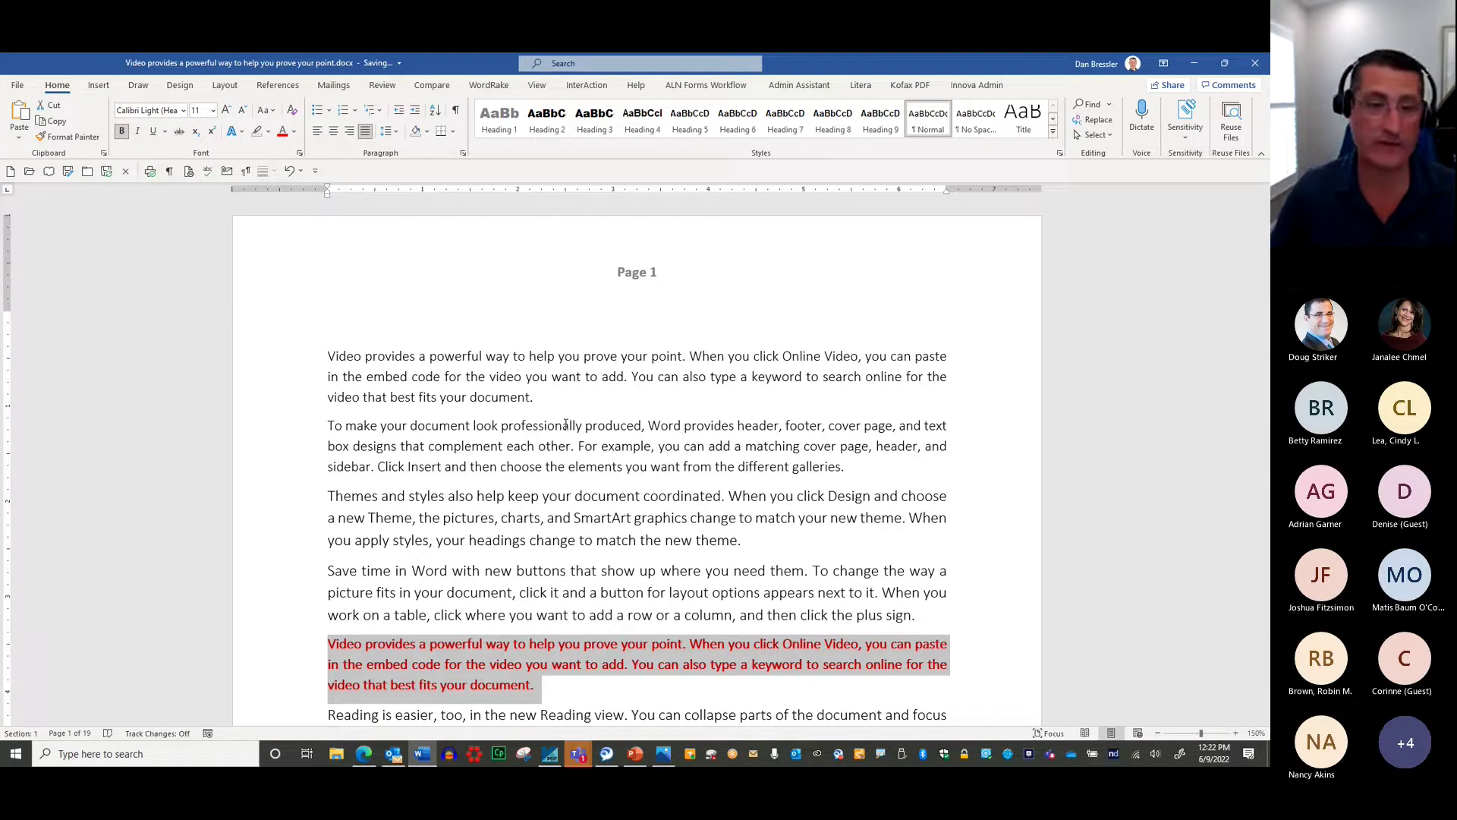
Step: Move the red paragraph back up four paragraphs to the start of the text on page 1
key(alt+shift+Up)
key(alt+shift+Up)
key(alt+shift+Up)
key(alt+shift+Up)
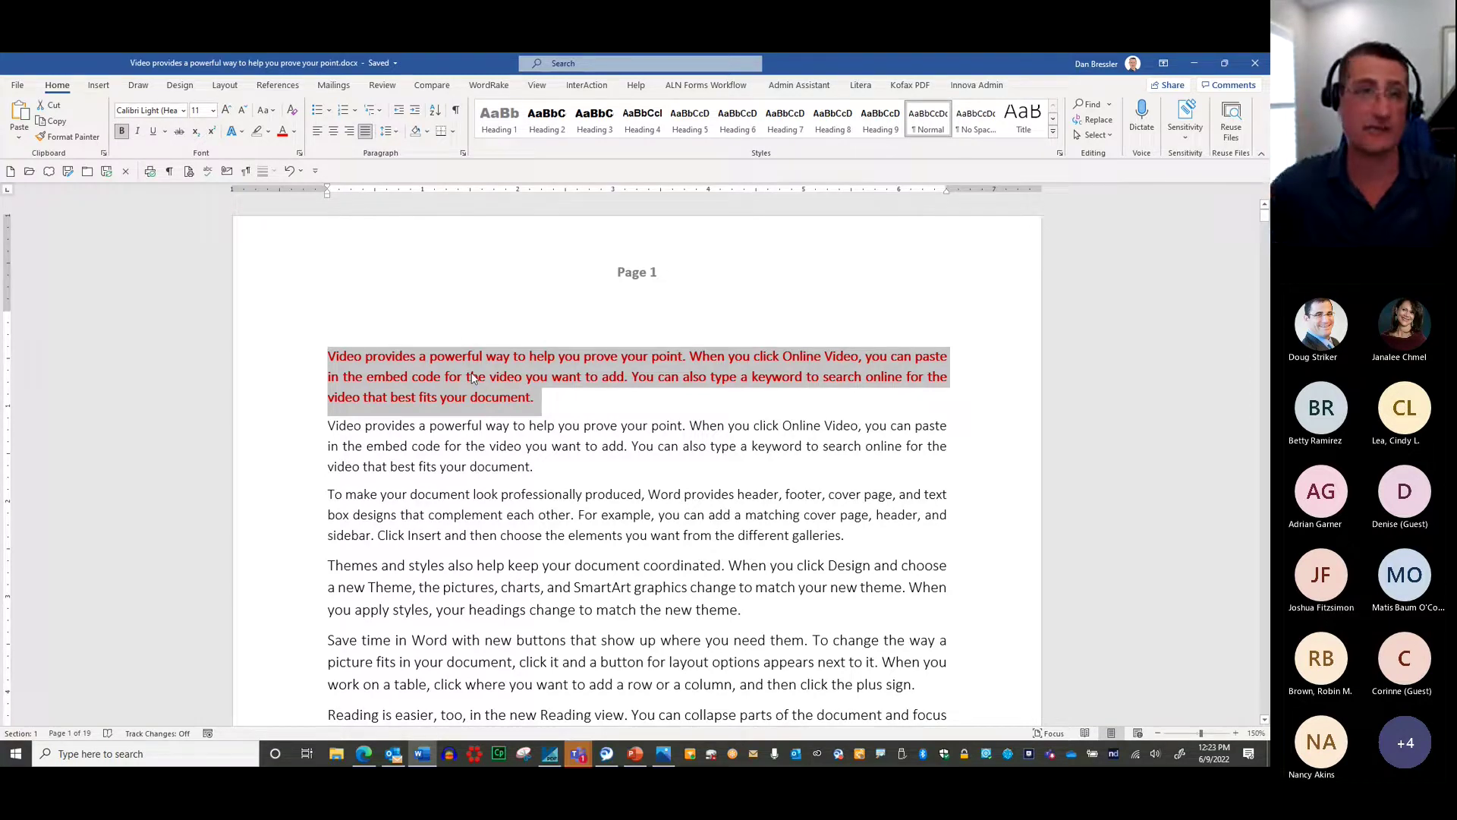
click(264, 70)
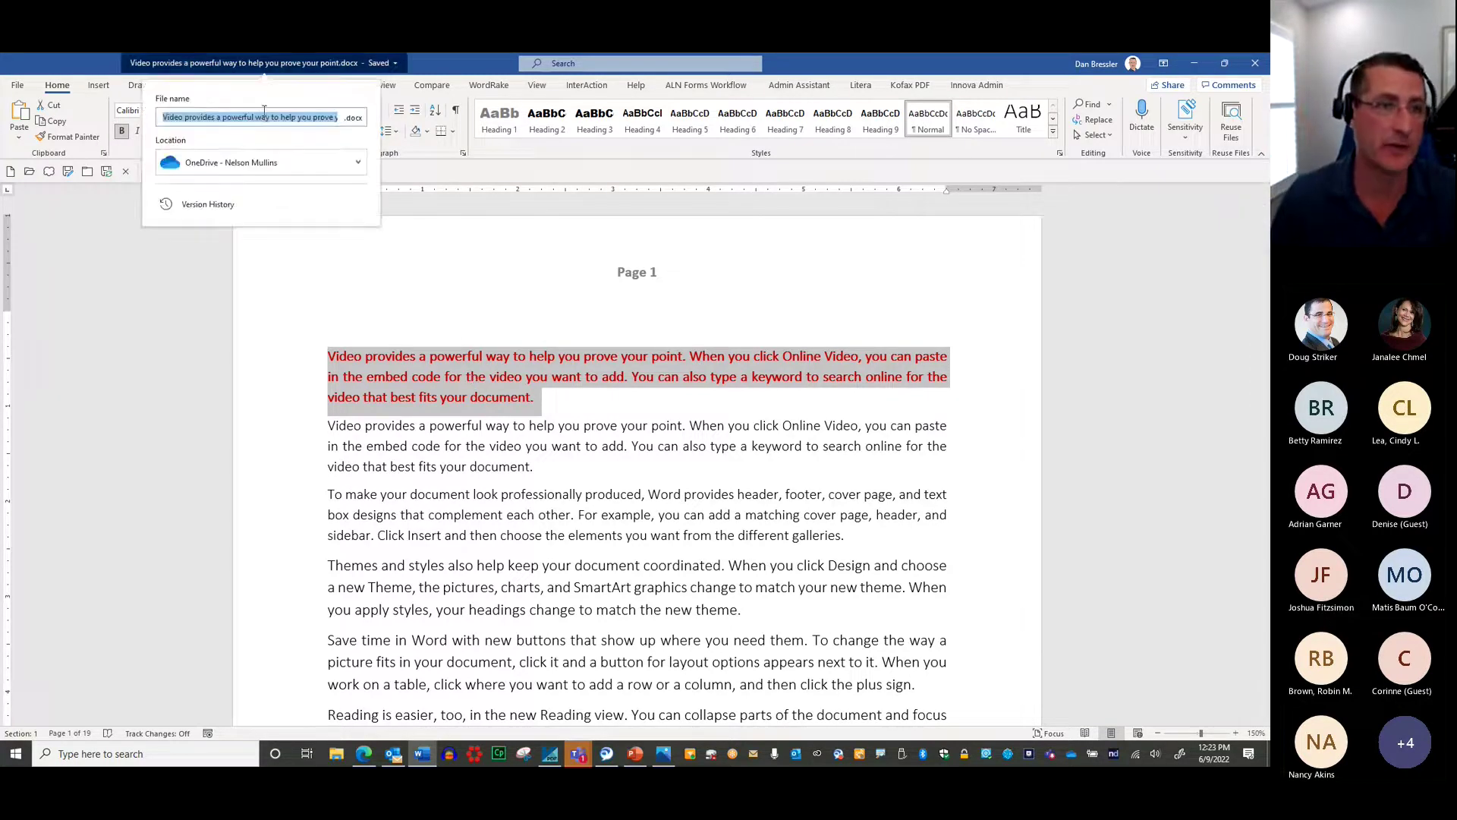
click(90, 328)
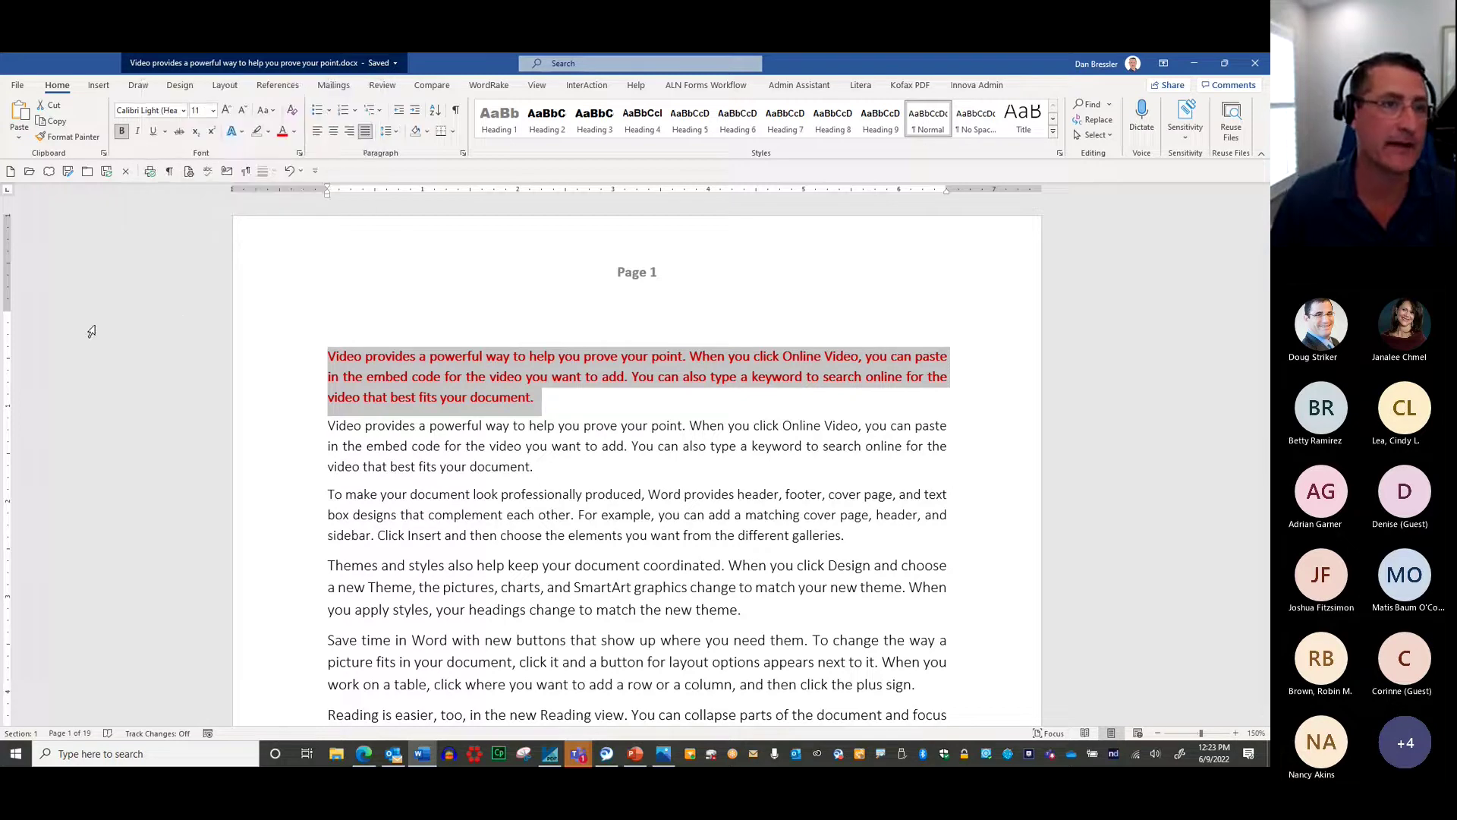
click(271, 112)
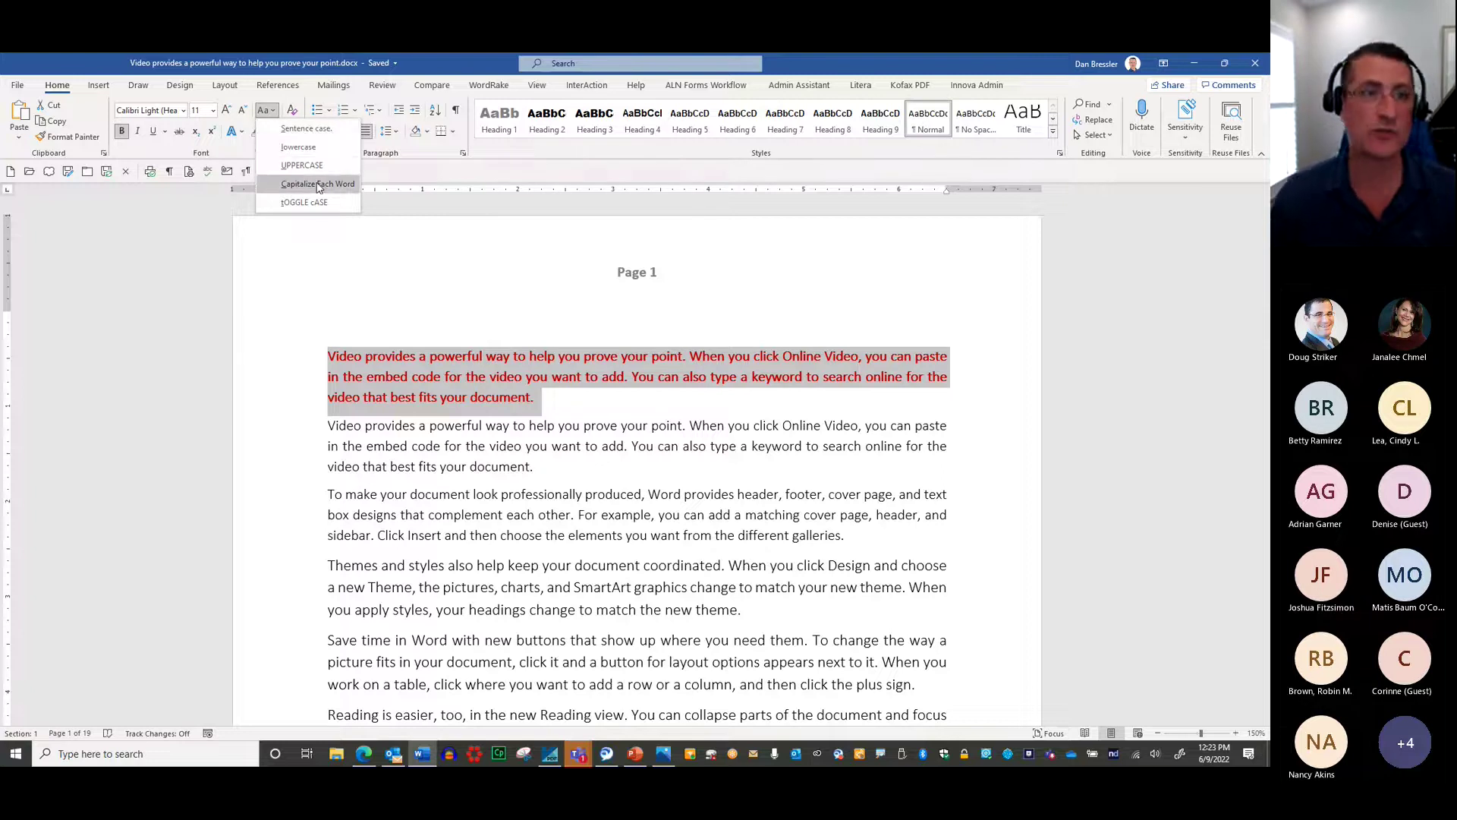
click(293, 62)
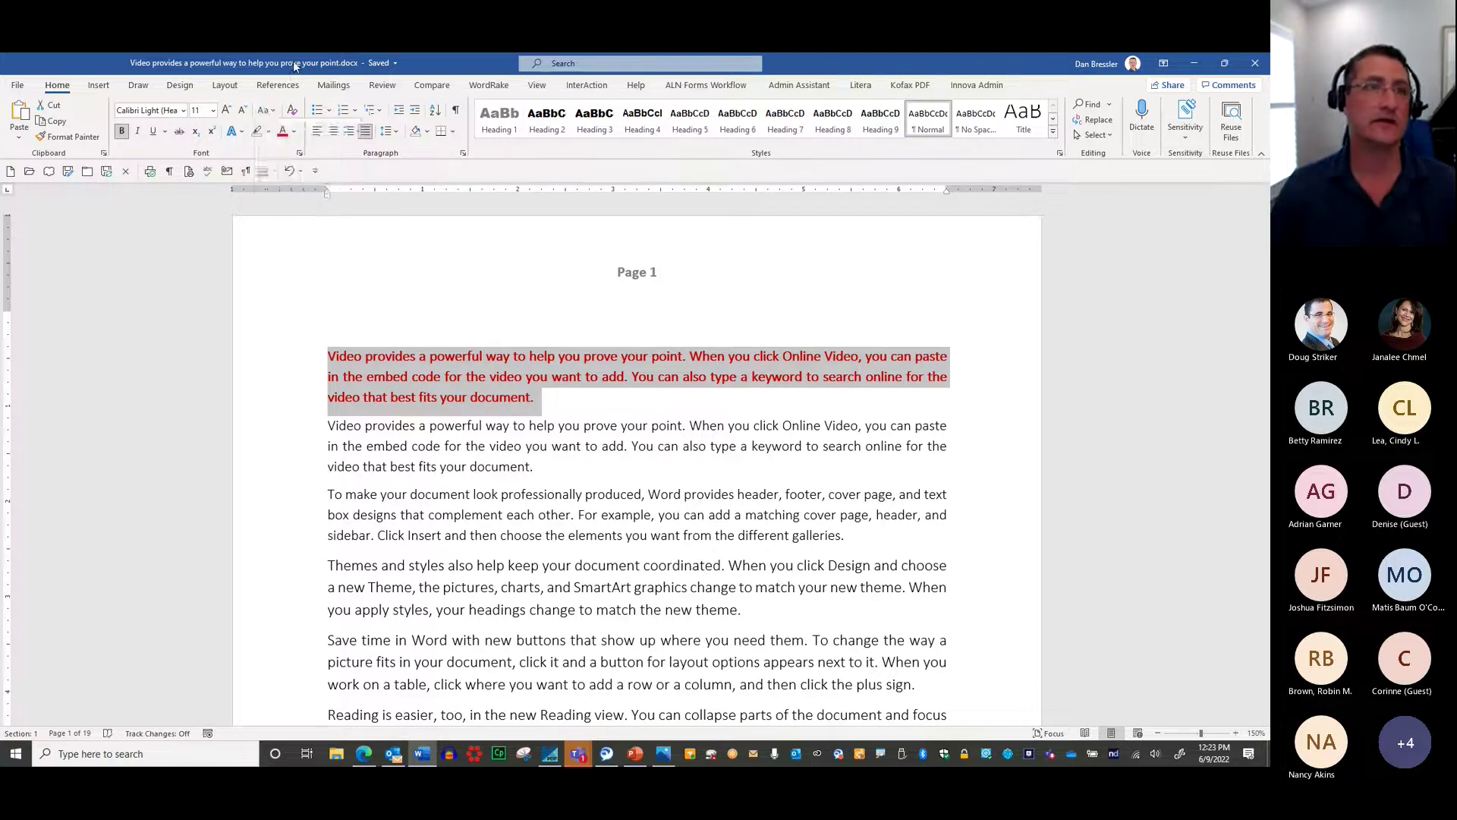
click(293, 62)
click(531, 299)
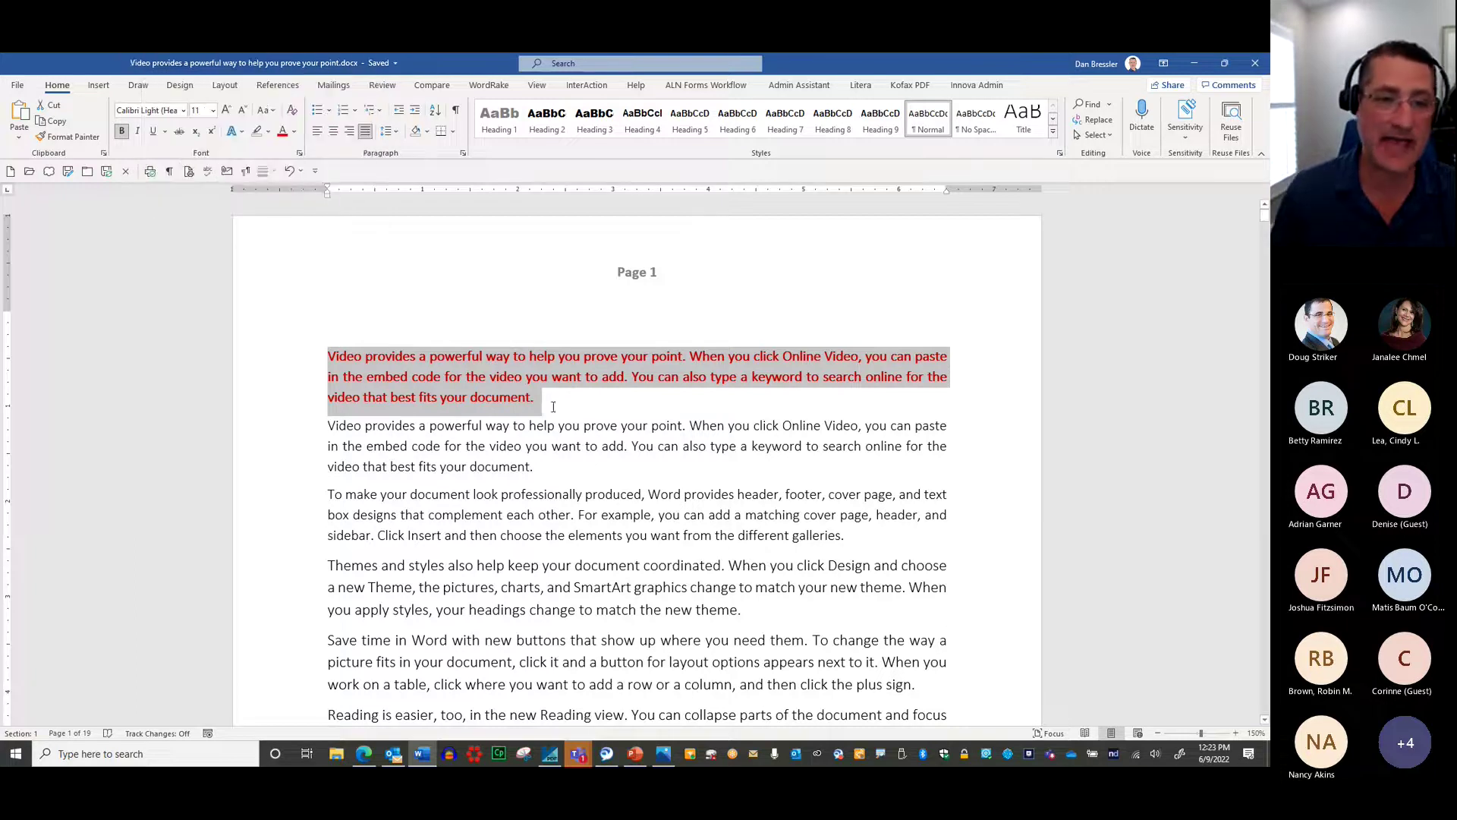
Step: Select the red first paragraph and cycle its text case through uppercase, lowercase and sentence case, ending with the paragraph deselected
double_click(309, 358)
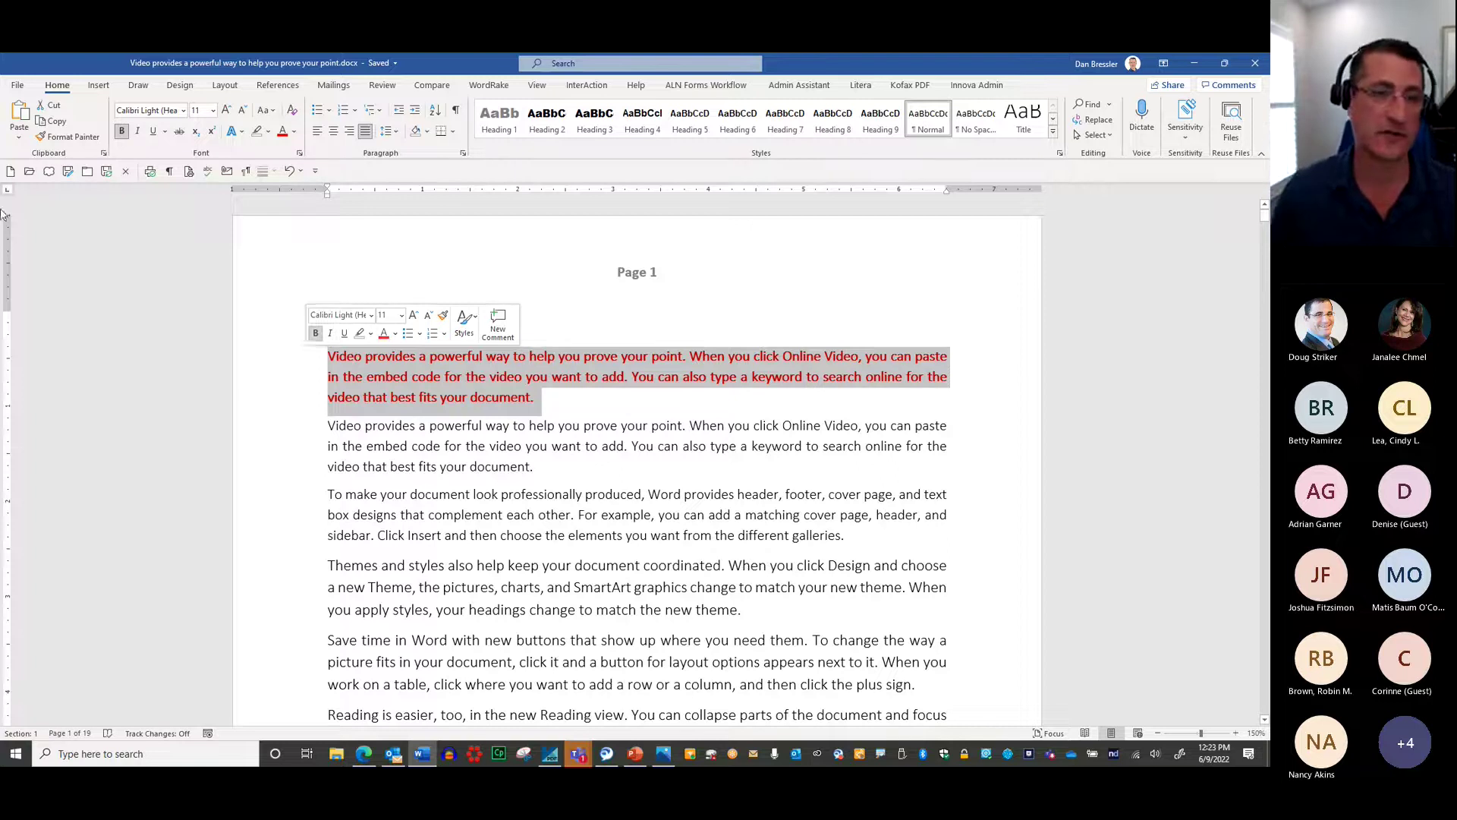
key(shift+F3)
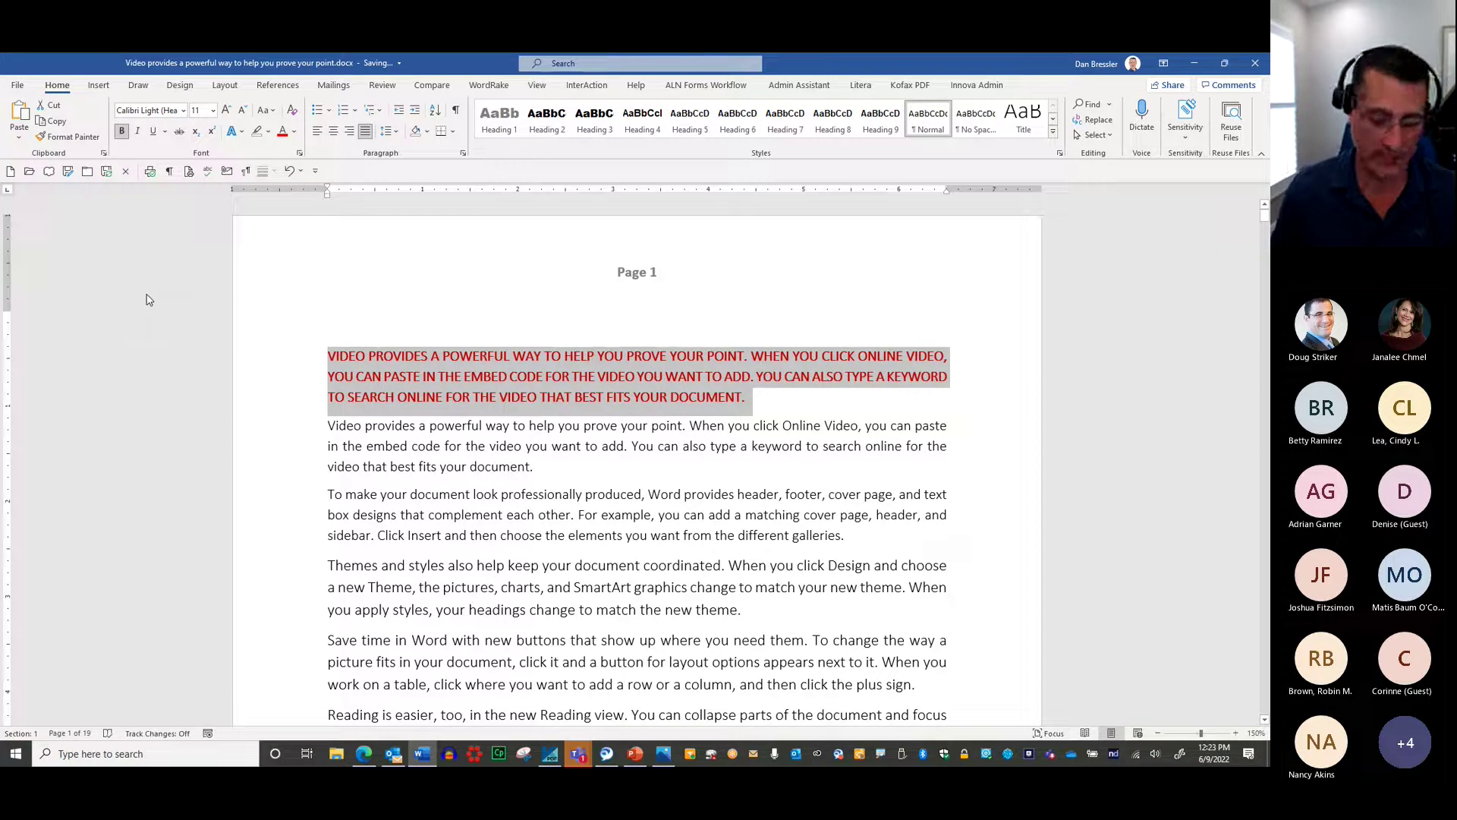
key(shift+F3)
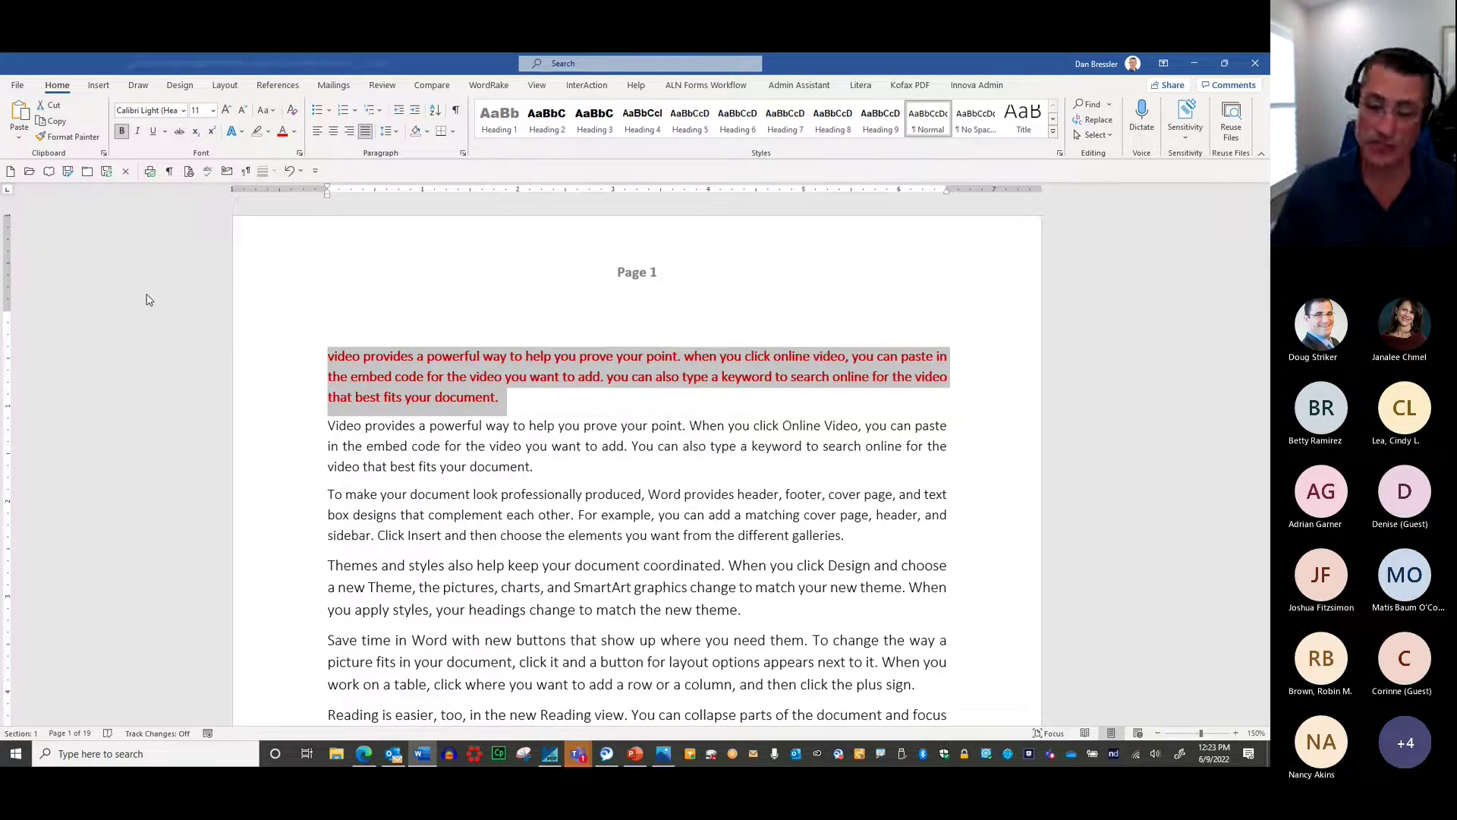
key(shift+F3)
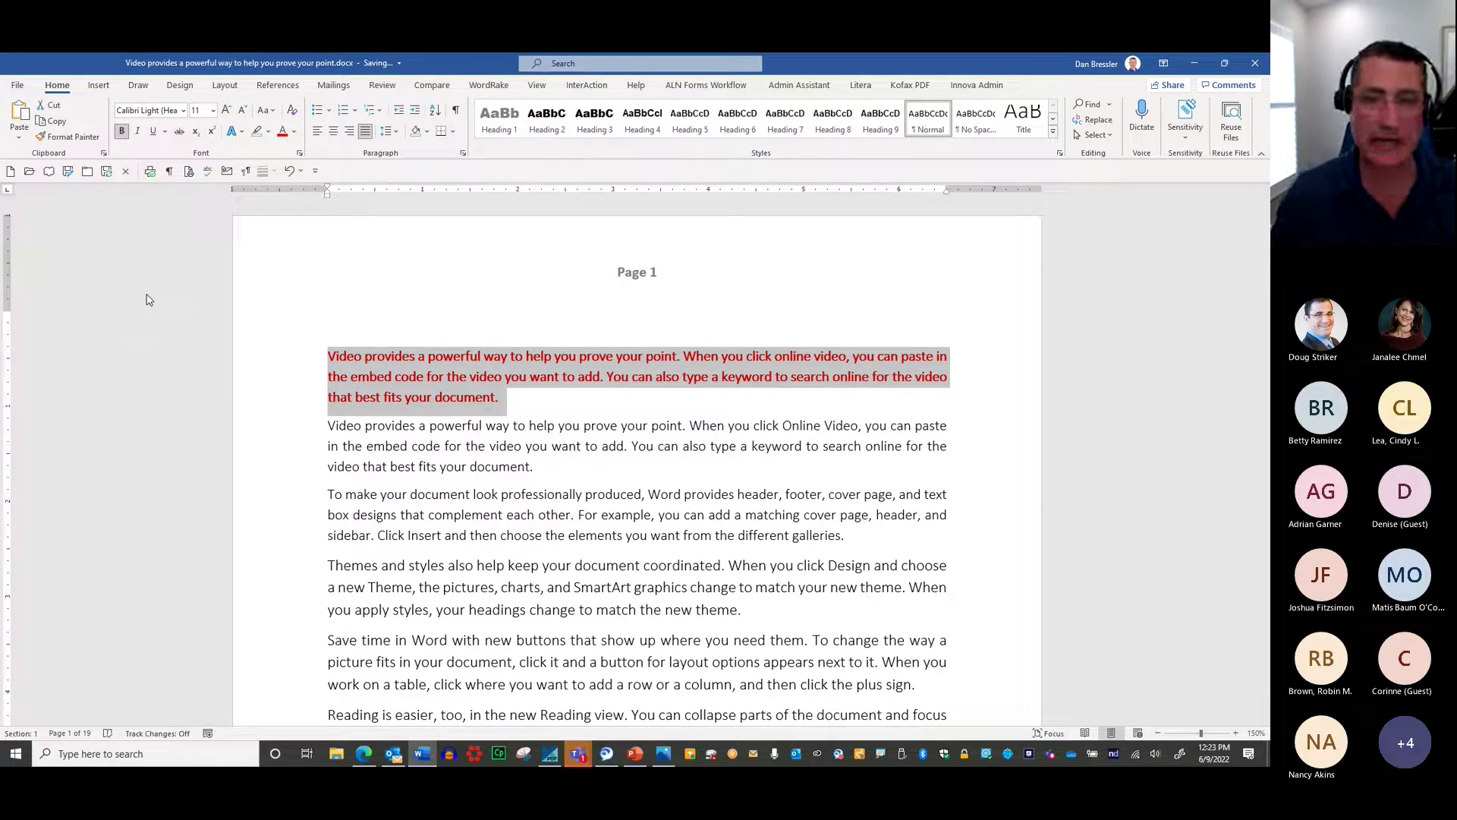
click(474, 397)
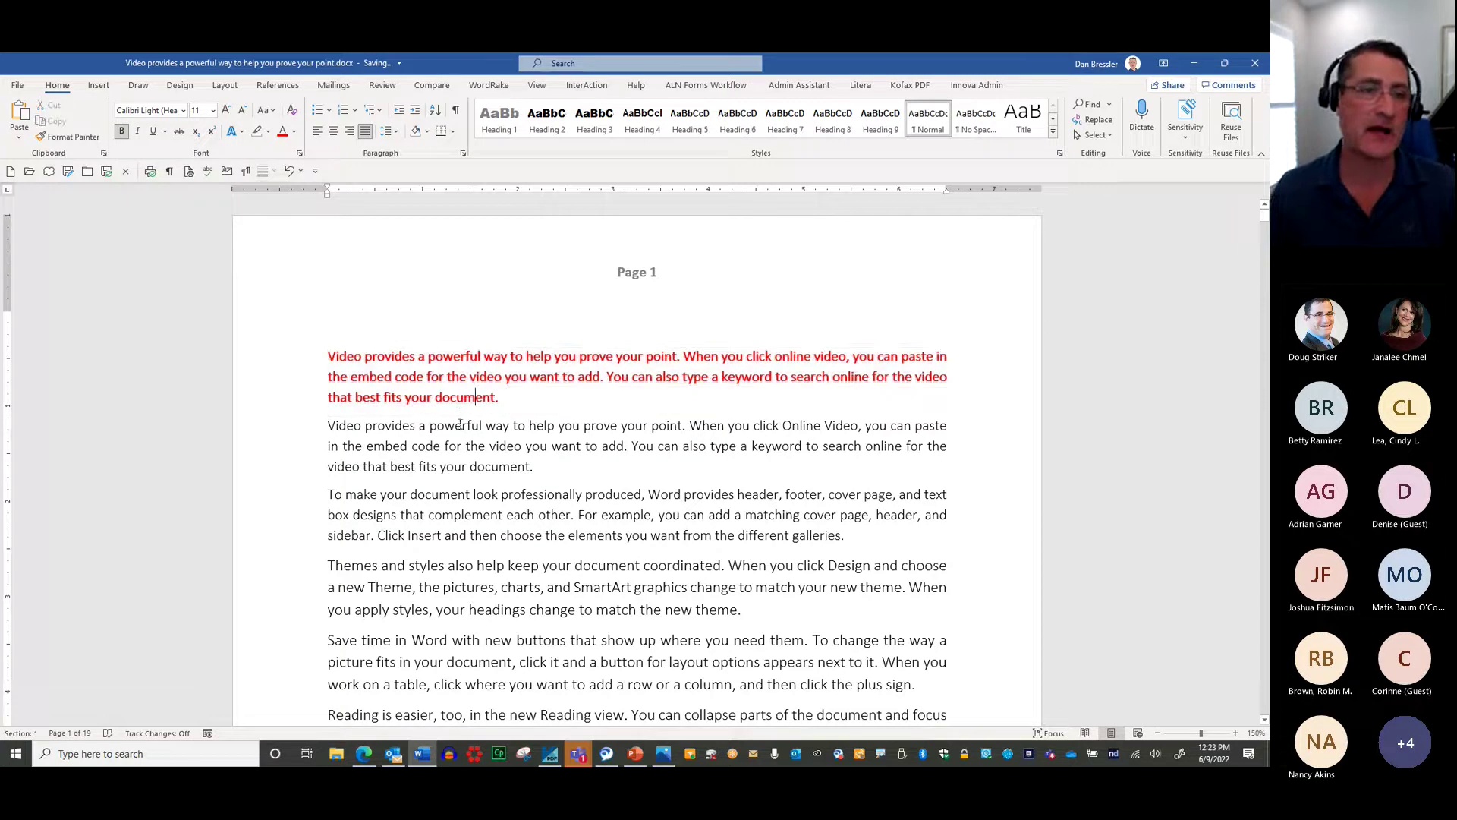
Step: Select the first five paragraphs on page 1, through the end of "Save time in Word", and preview 1.0 line spacing on them
drag(328, 355, 686, 659)
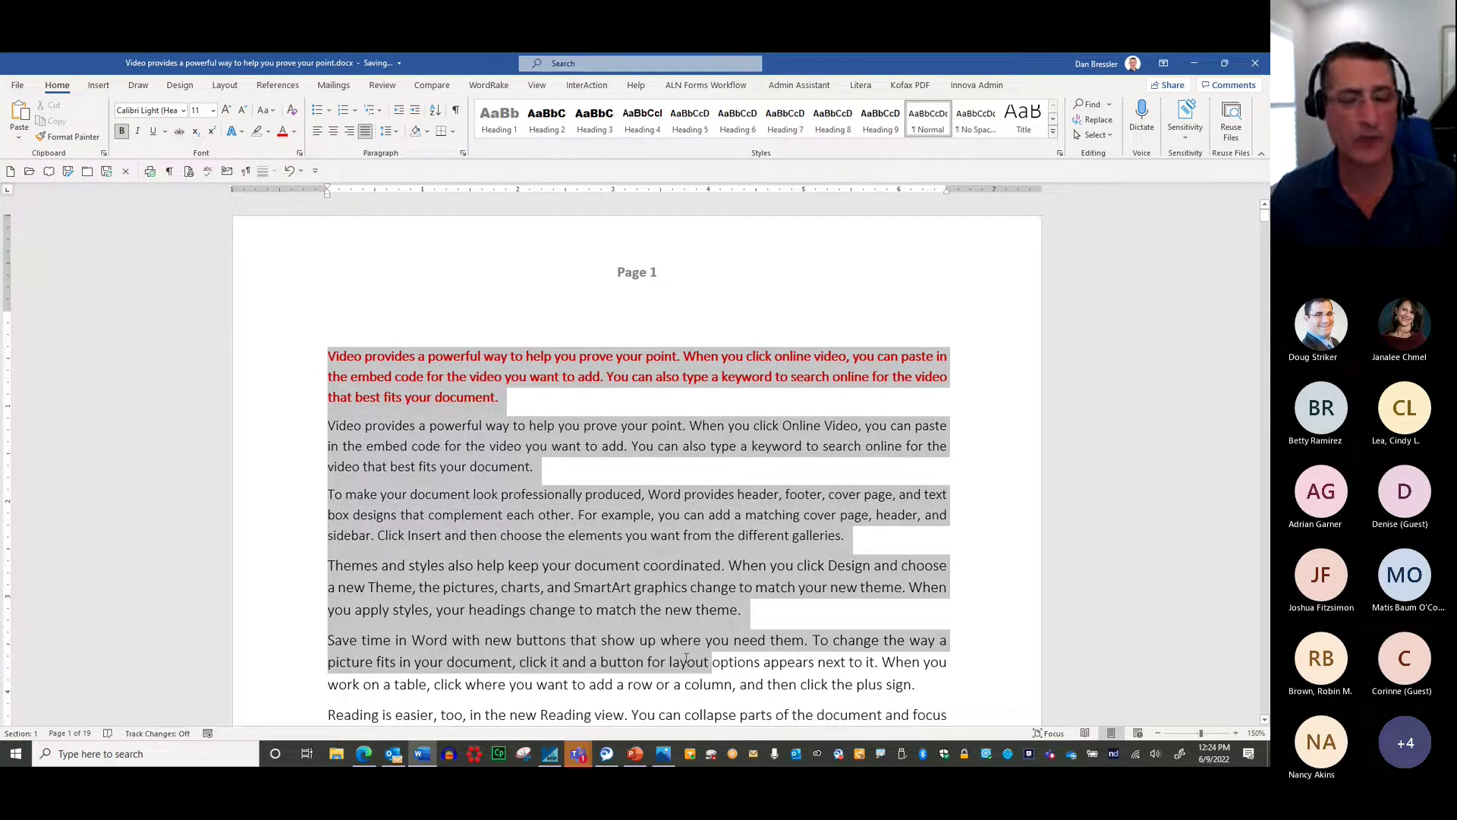
drag(743, 658, 941, 677)
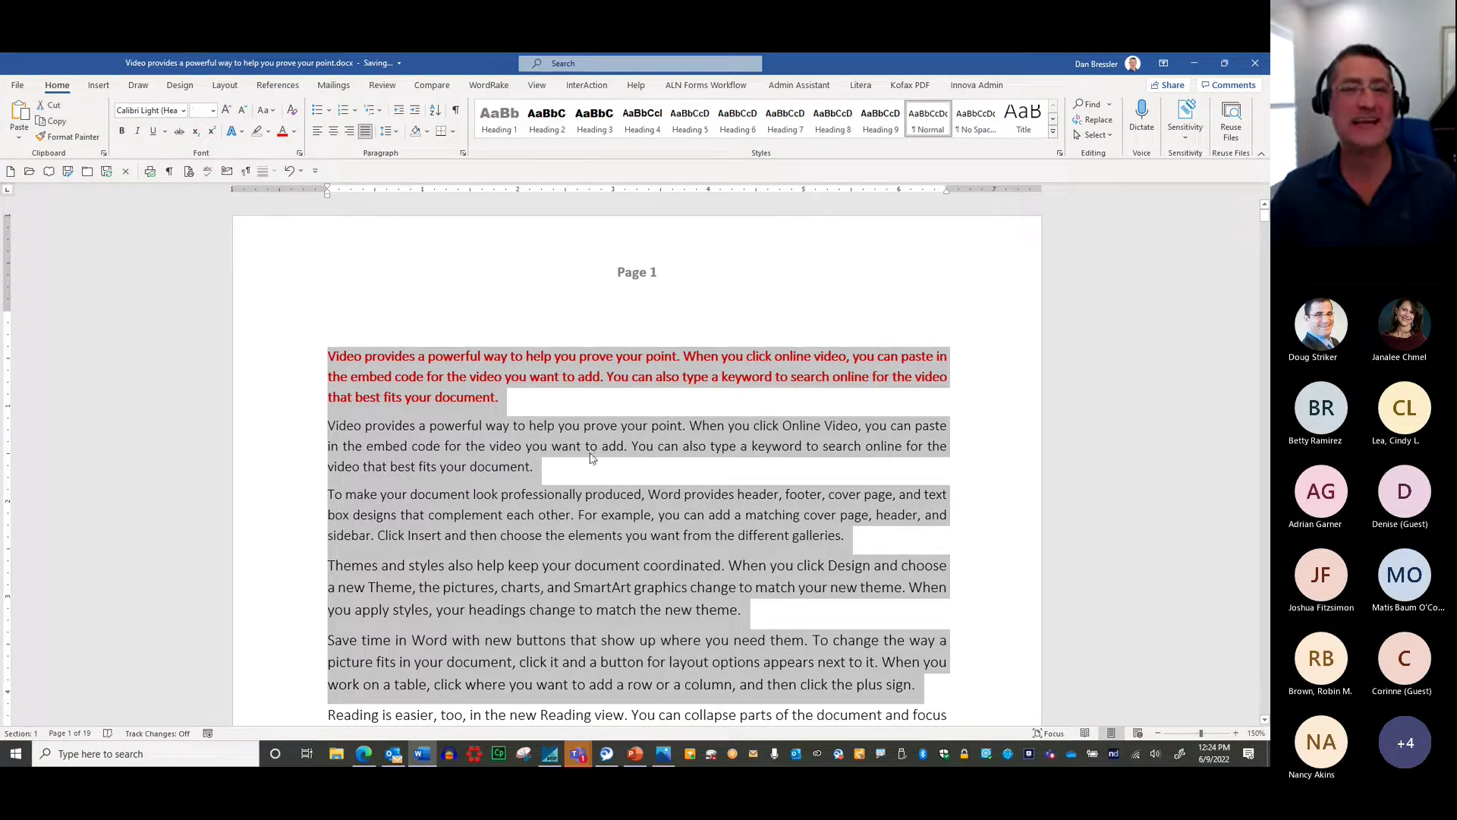
click(396, 134)
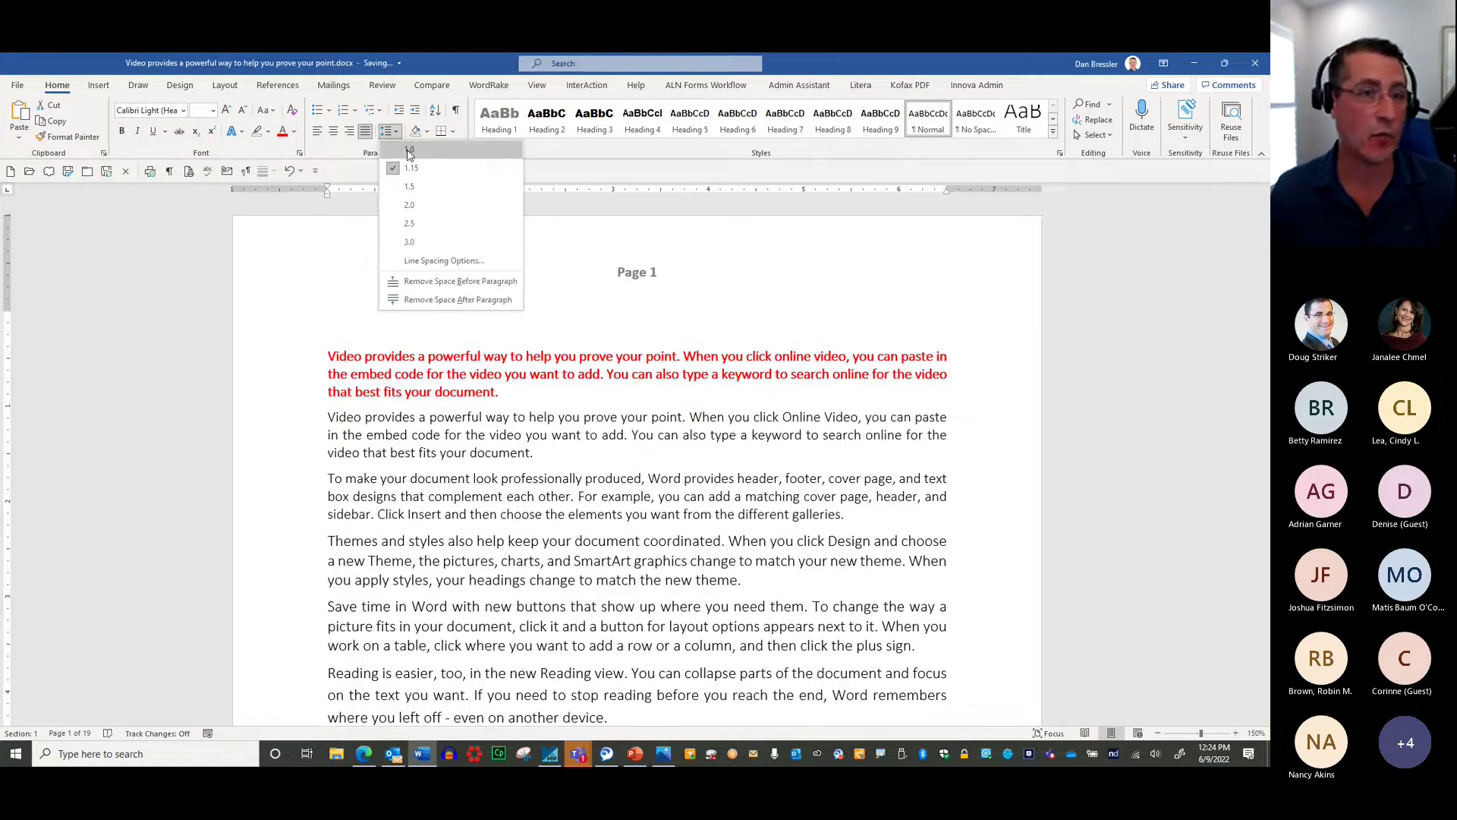
click(411, 168)
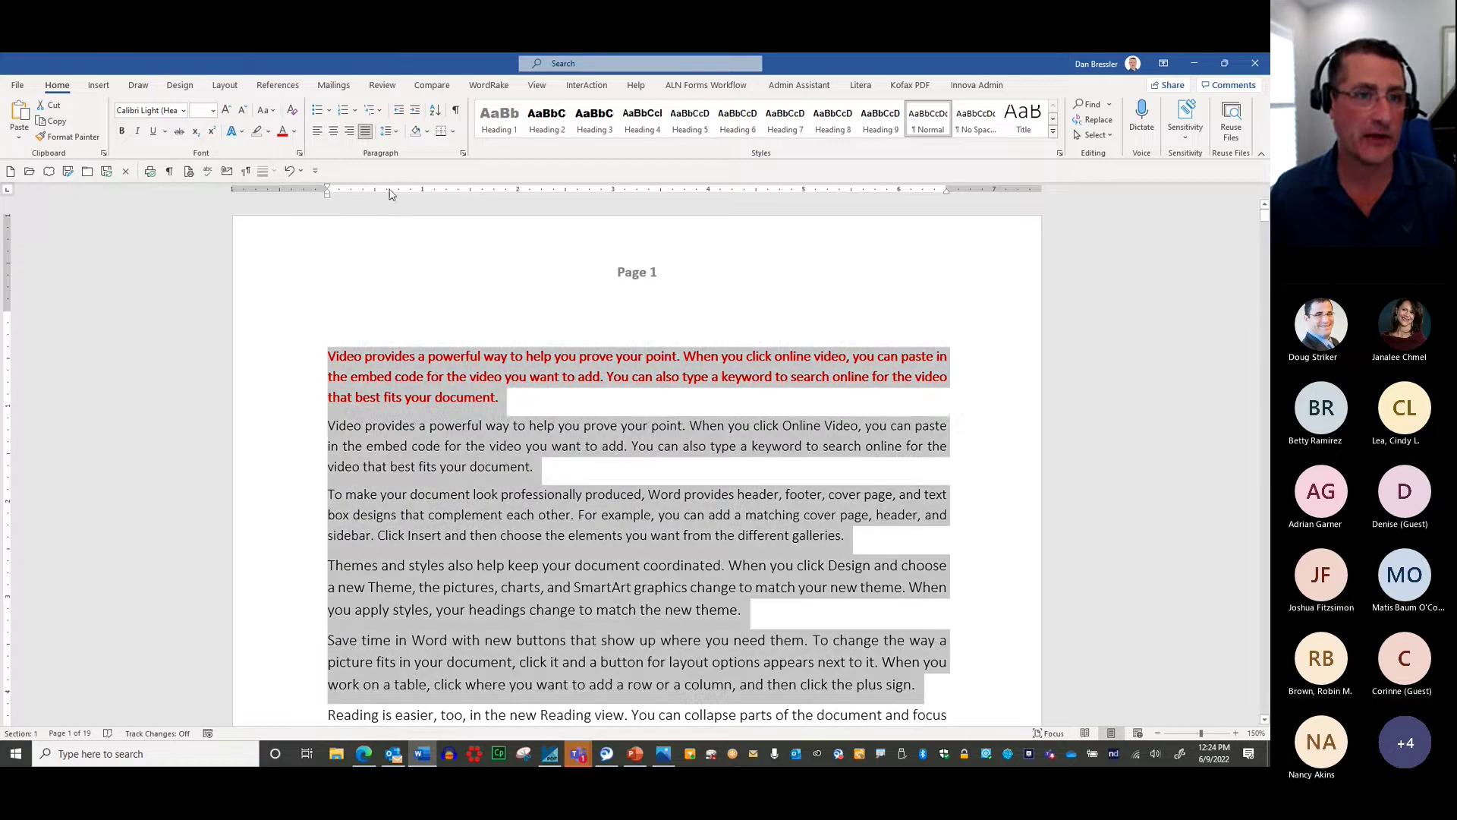
click(391, 132)
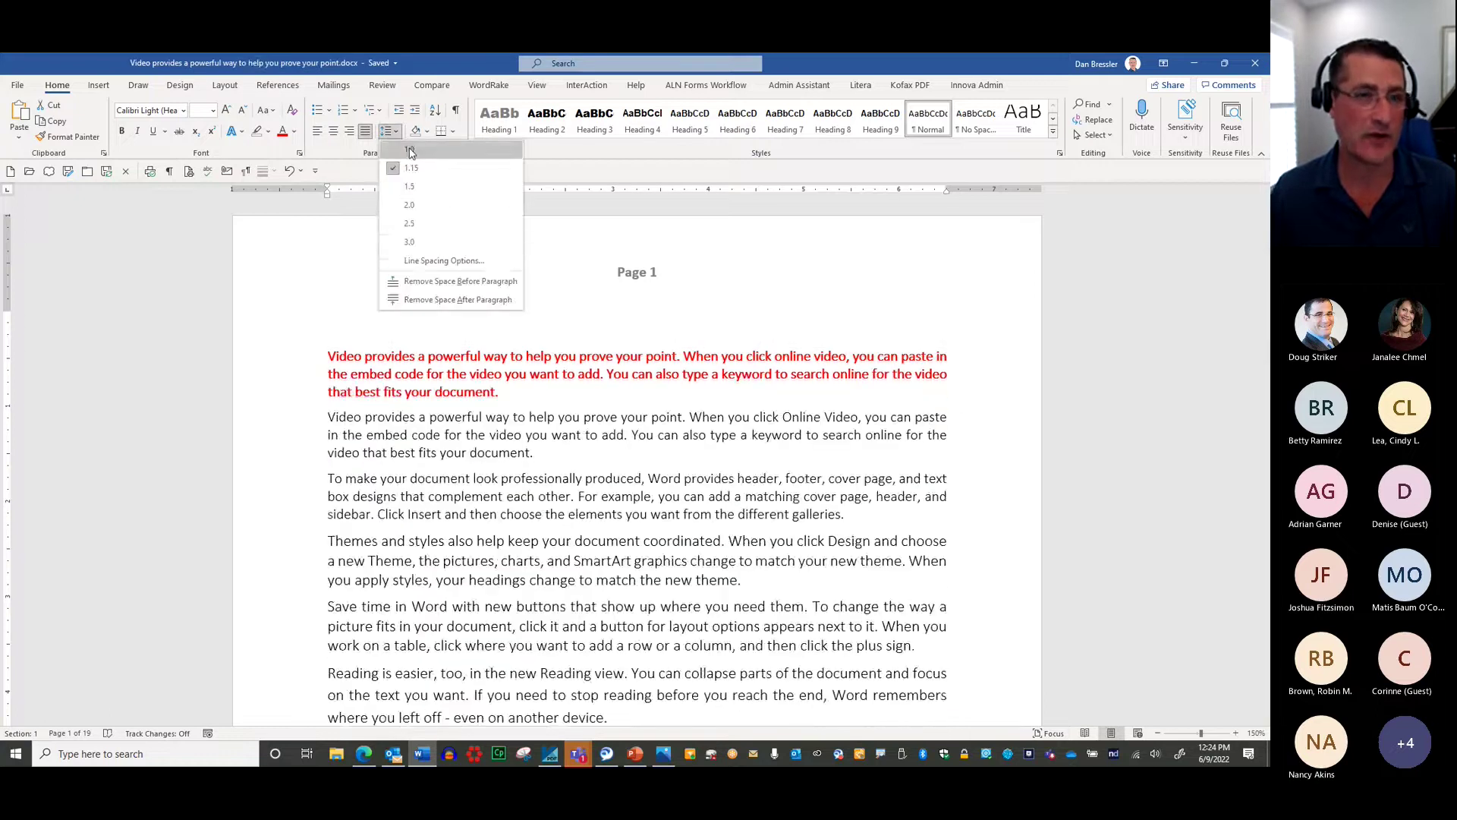
click(699, 258)
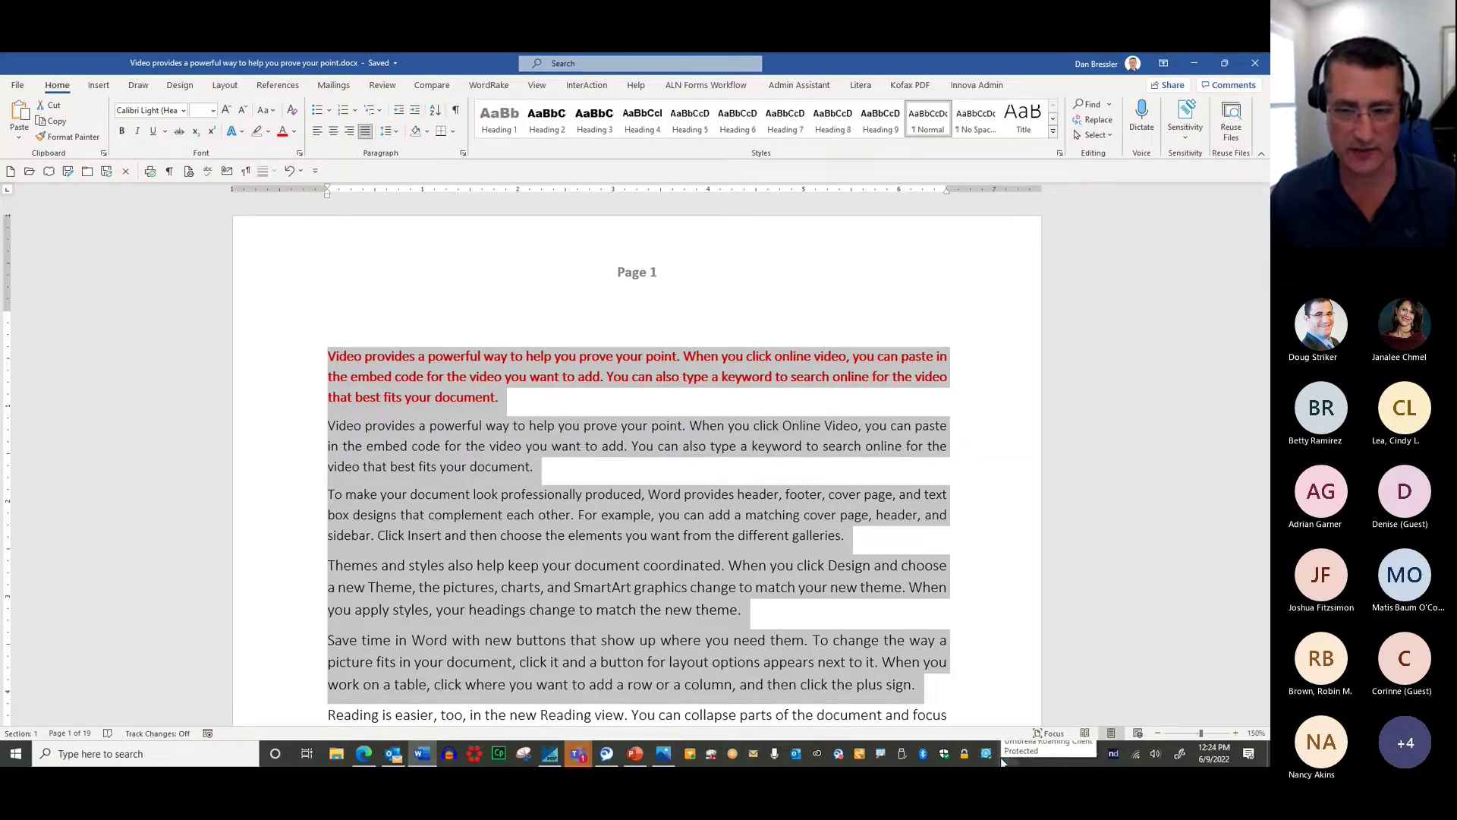
right_click(883, 755)
click(903, 738)
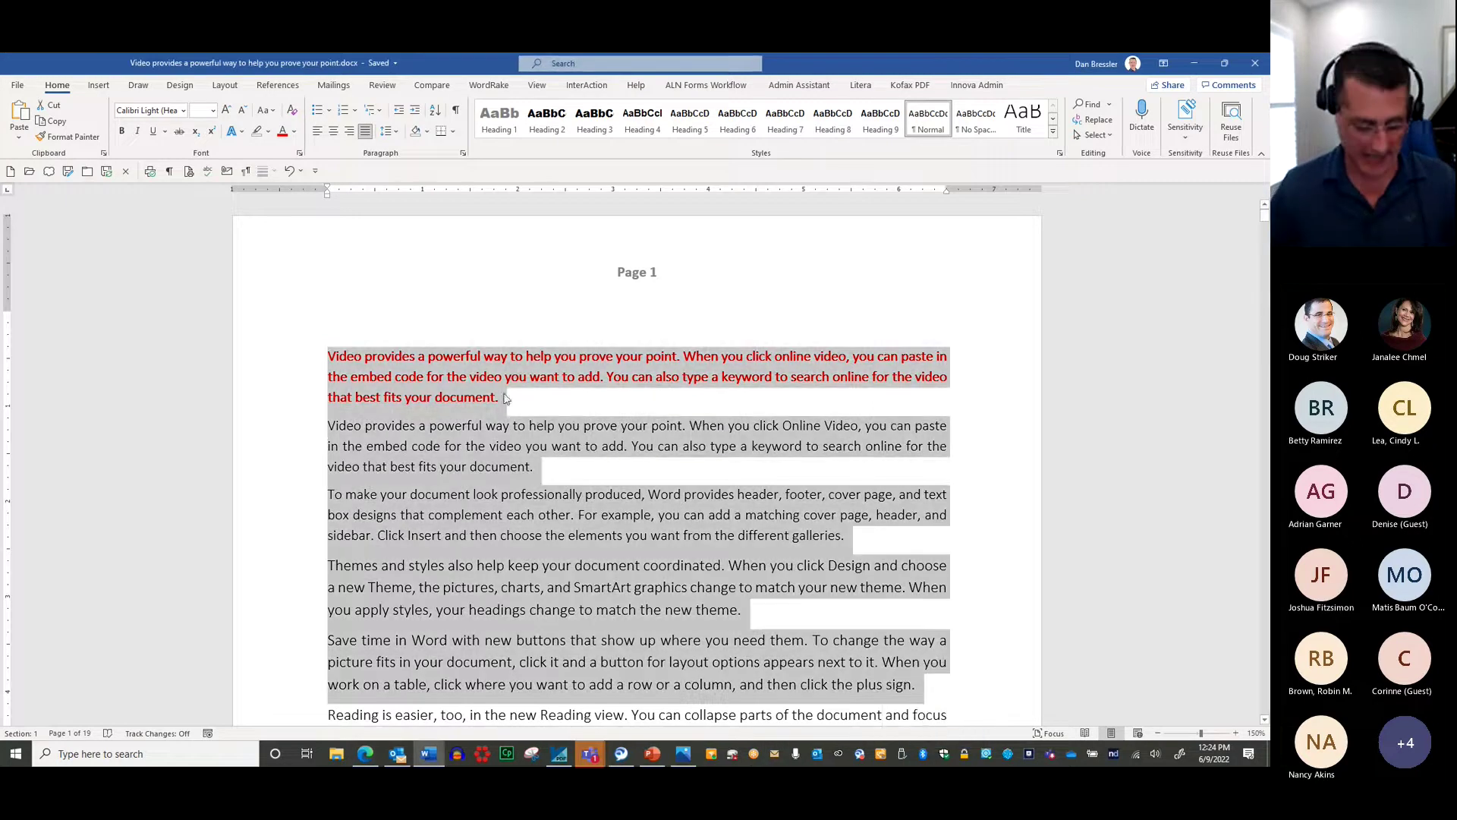
Step: Cycle the line spacing of the five selected paragraphs through single, 1.5 and double
key(ctrl+1)
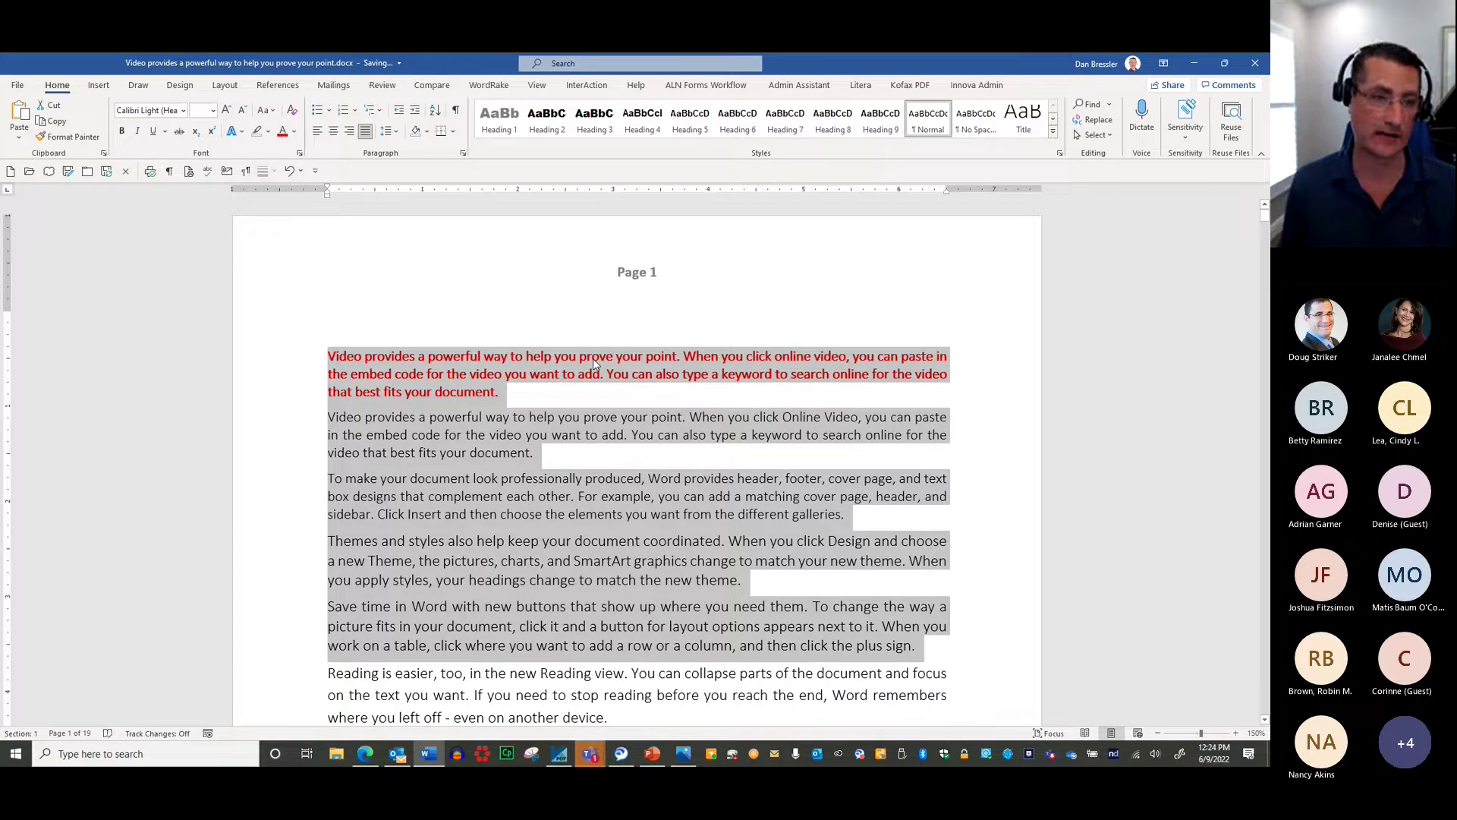
key(ctrl+5)
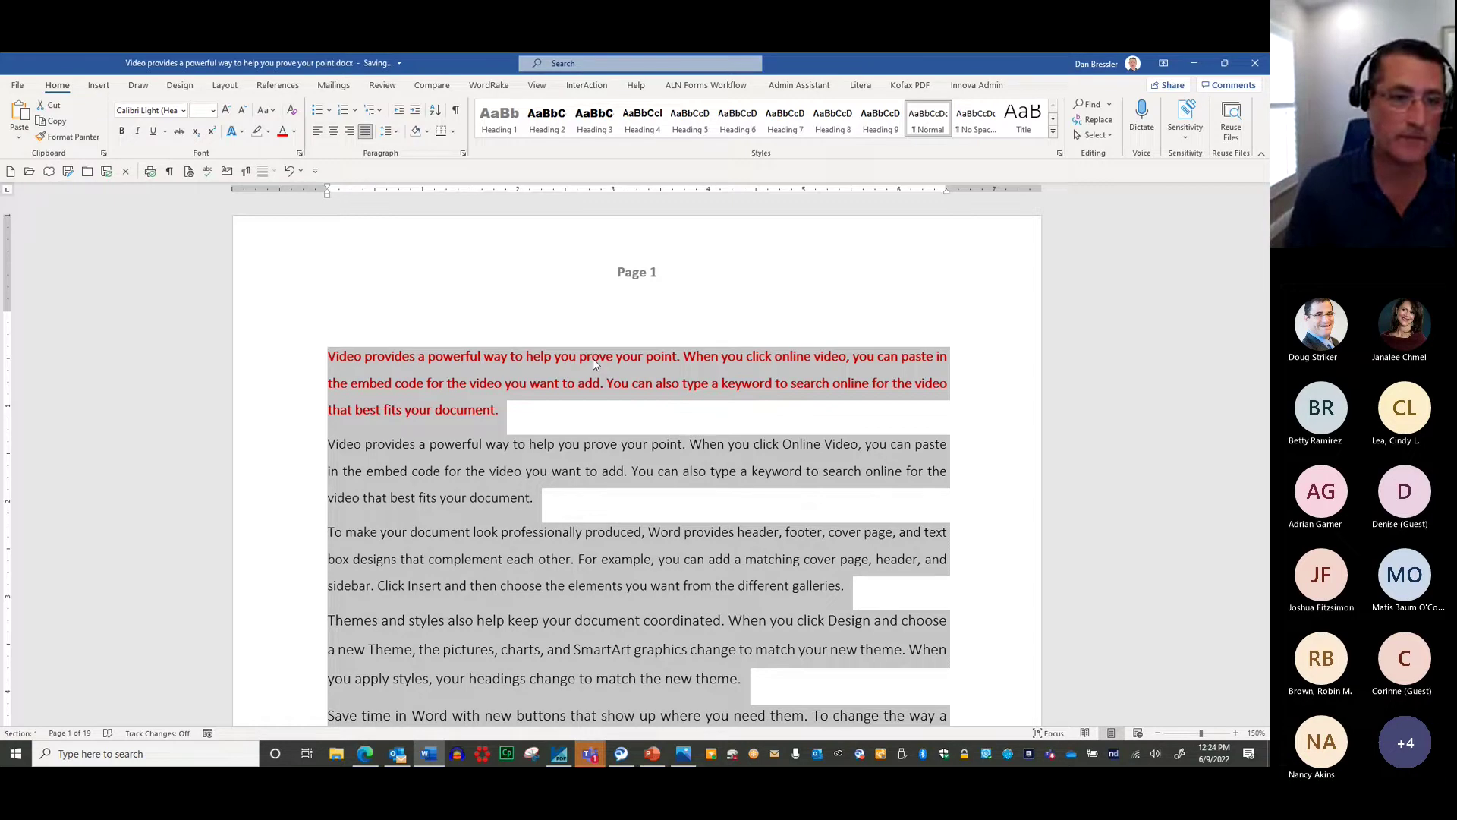
key(ctrl+2)
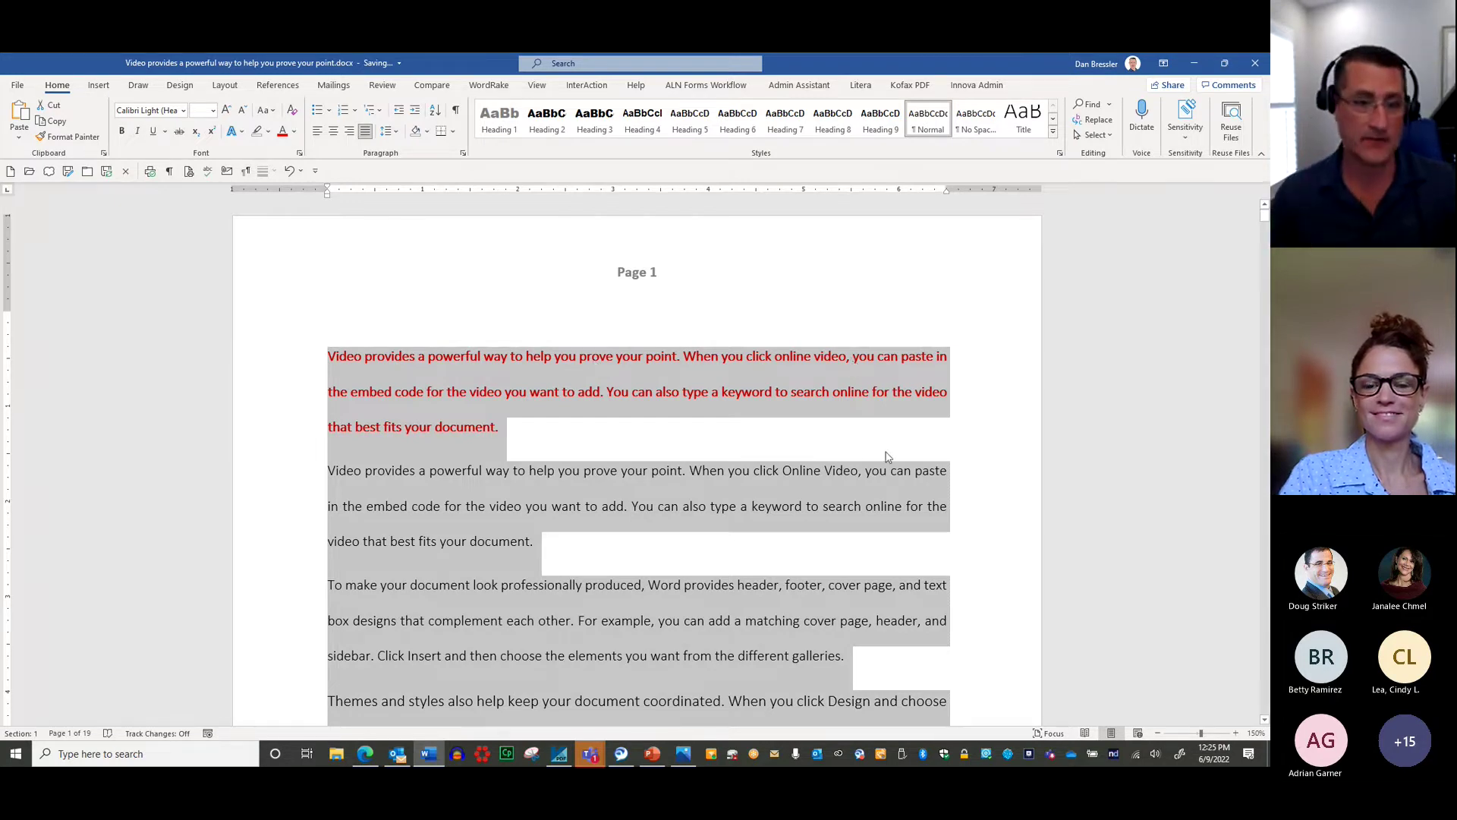
Step: Close the document without saving its changes
click(1255, 63)
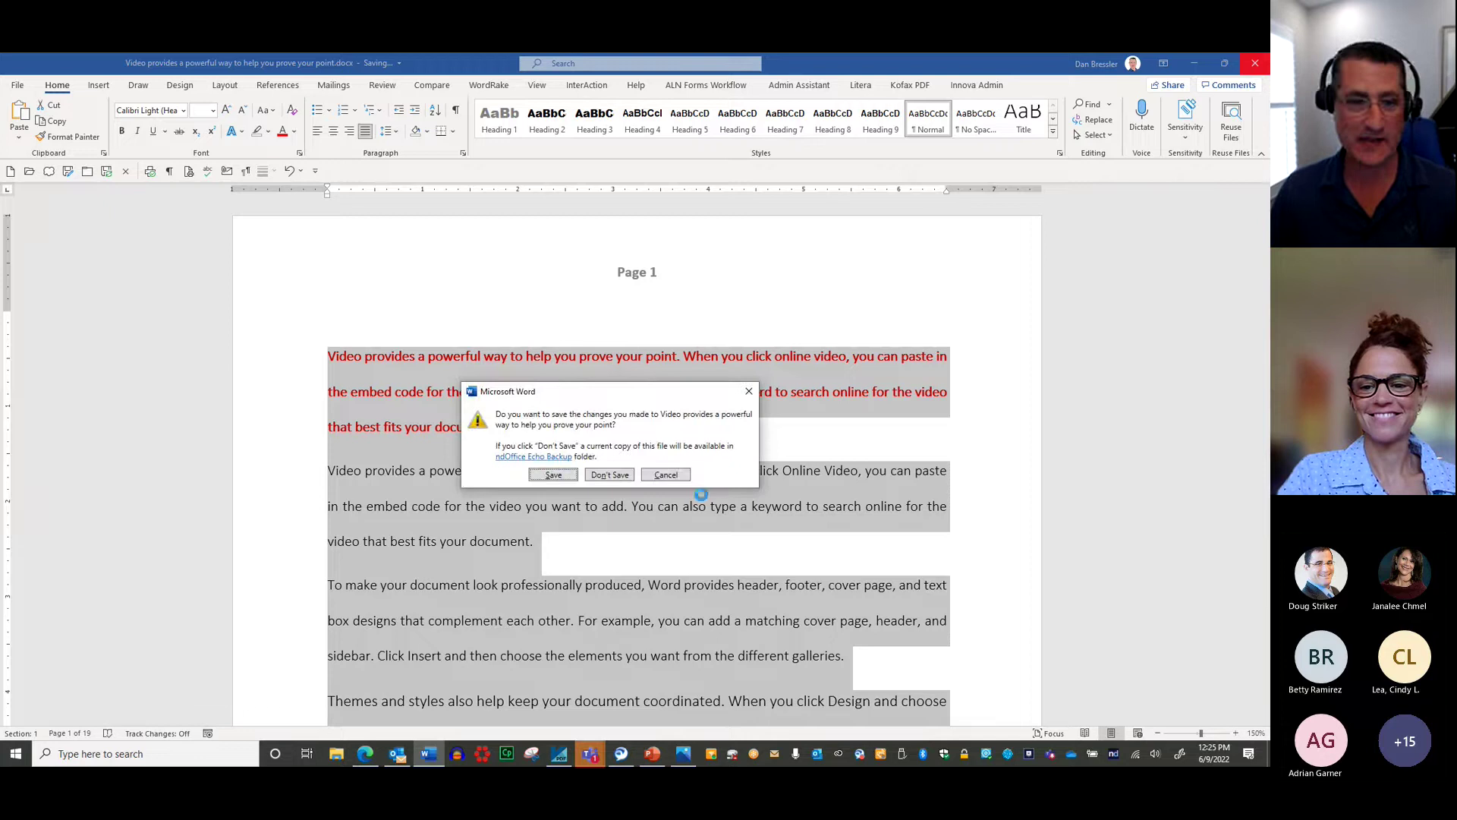
click(605, 478)
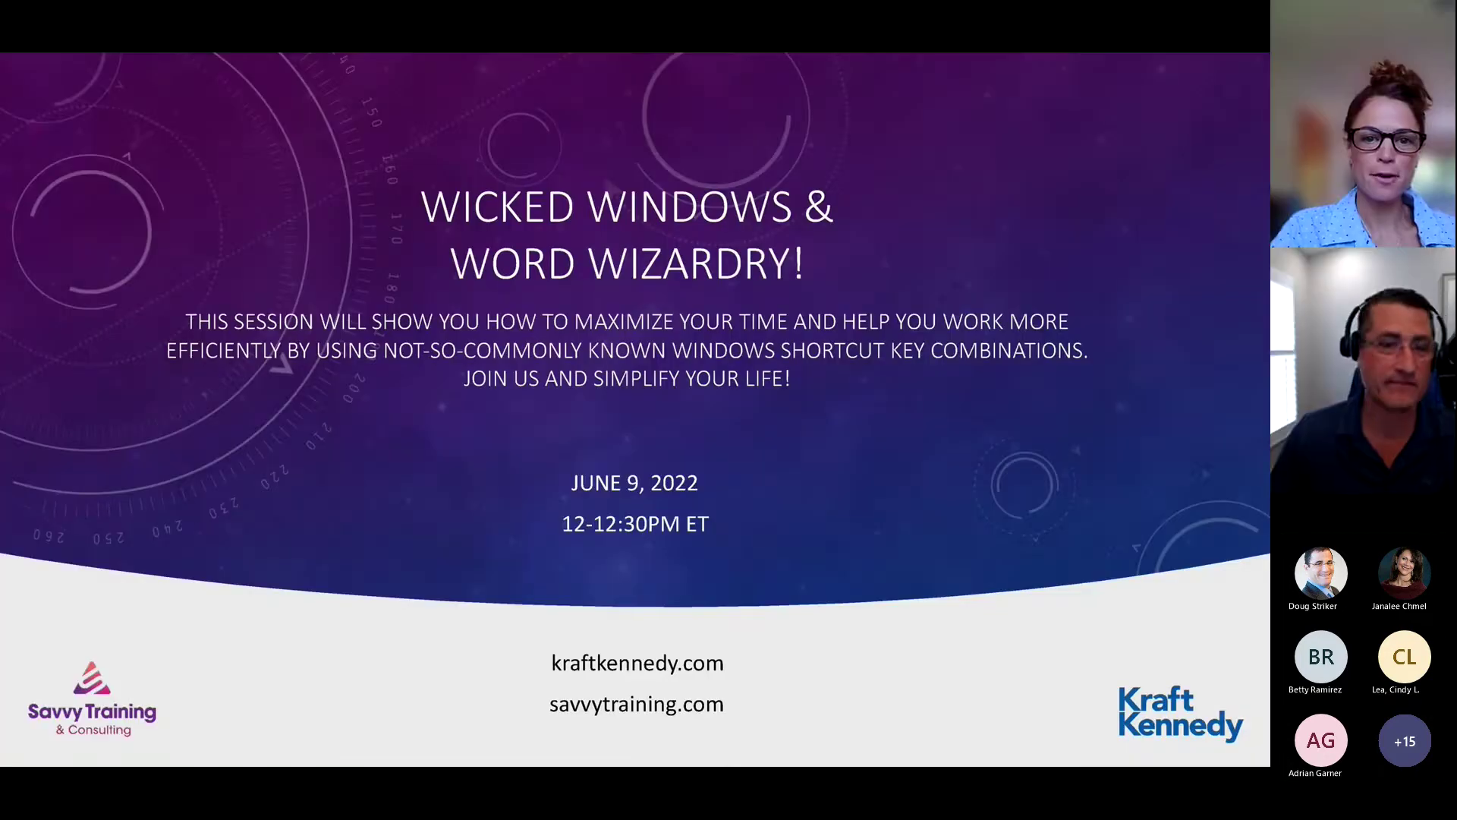
key(Right)
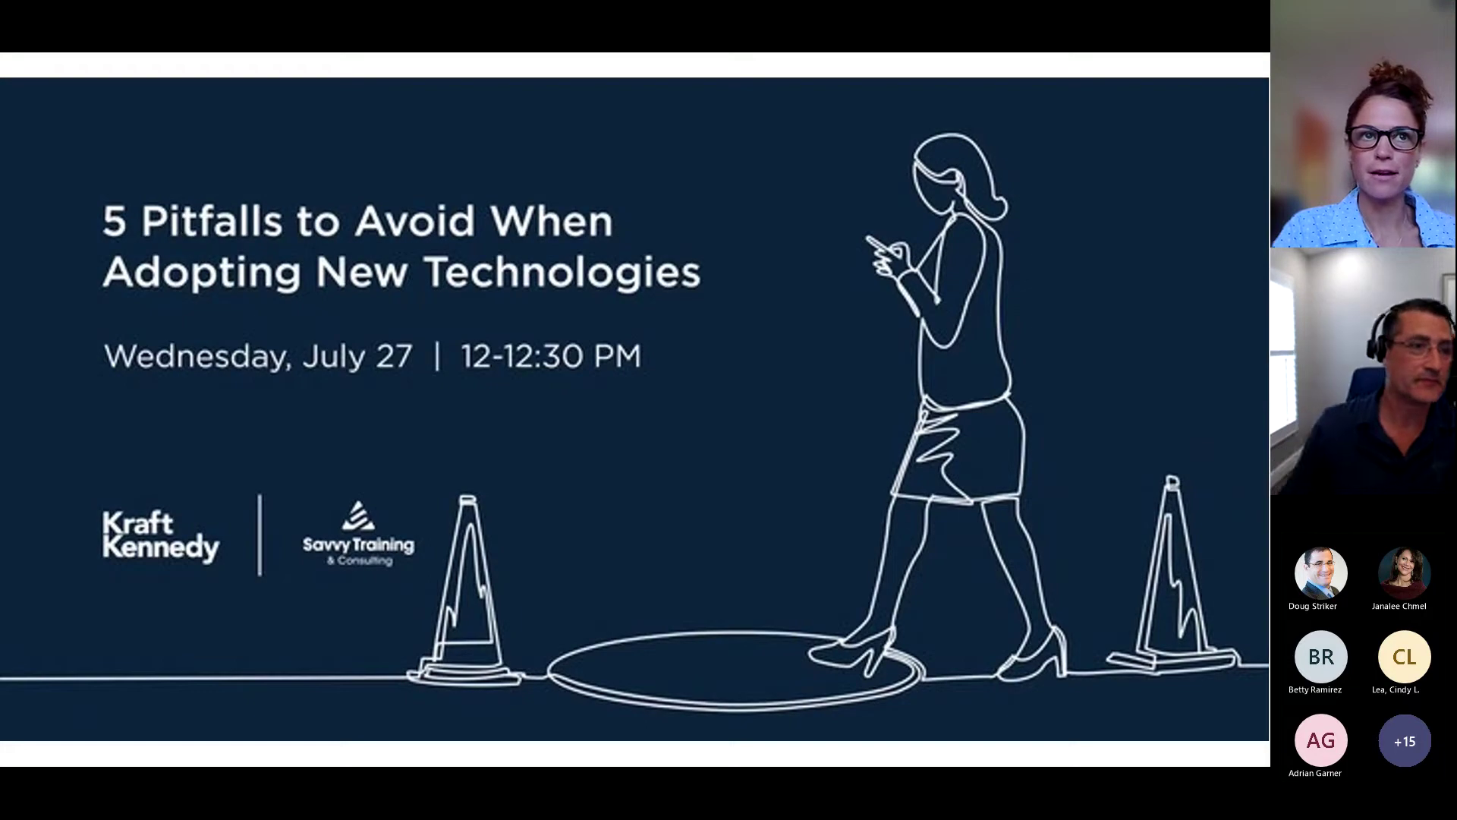